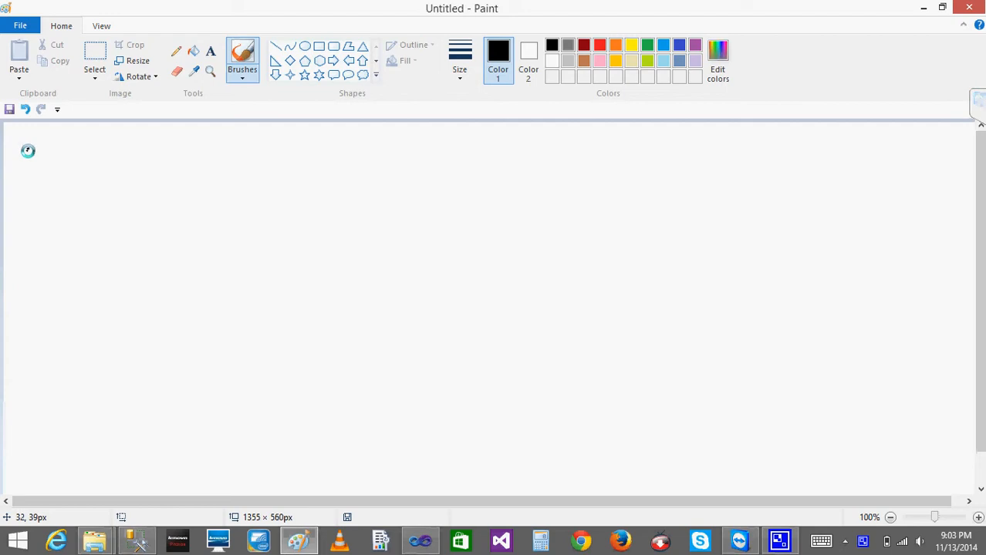
- Handwrite the underlined title Sales on the canvas, with the column headings Sid, Salesregion and SalesAmt below it
mouse_move(28, 149)
left_mouse_down()
mouse_move(11, 183)
mouse_move(42, 146)
mouse_move(80, 149)
mouse_move(97, 174)
left_mouse_up()
left_click_drag(30, 204, 119, 179)
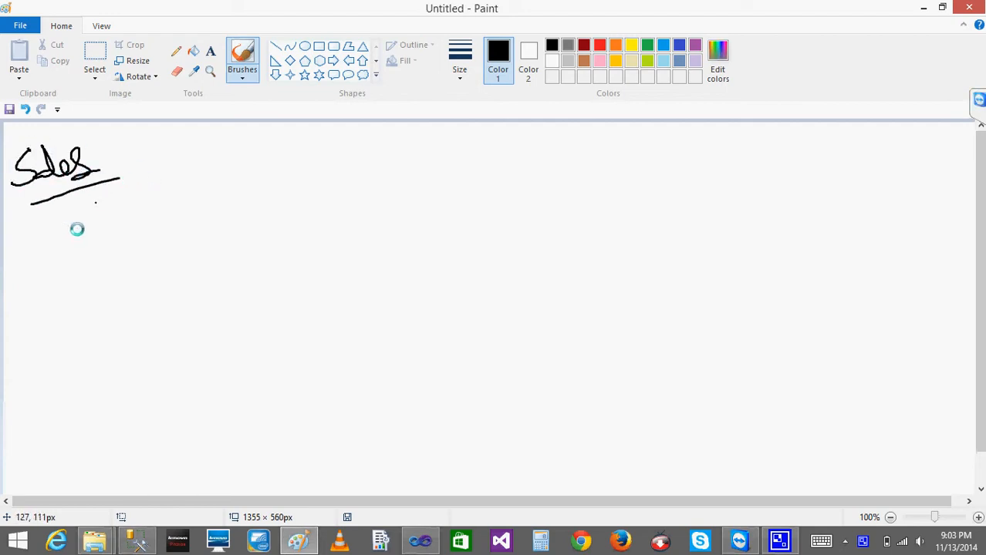
mouse_move(66, 227)
left_mouse_down()
mouse_move(68, 247)
mouse_move(74, 235)
mouse_move(104, 247)
left_mouse_up()
mouse_move(177, 229)
left_mouse_down()
mouse_move(171, 245)
mouse_move(272, 224)
mouse_move(312, 231)
left_mouse_up()
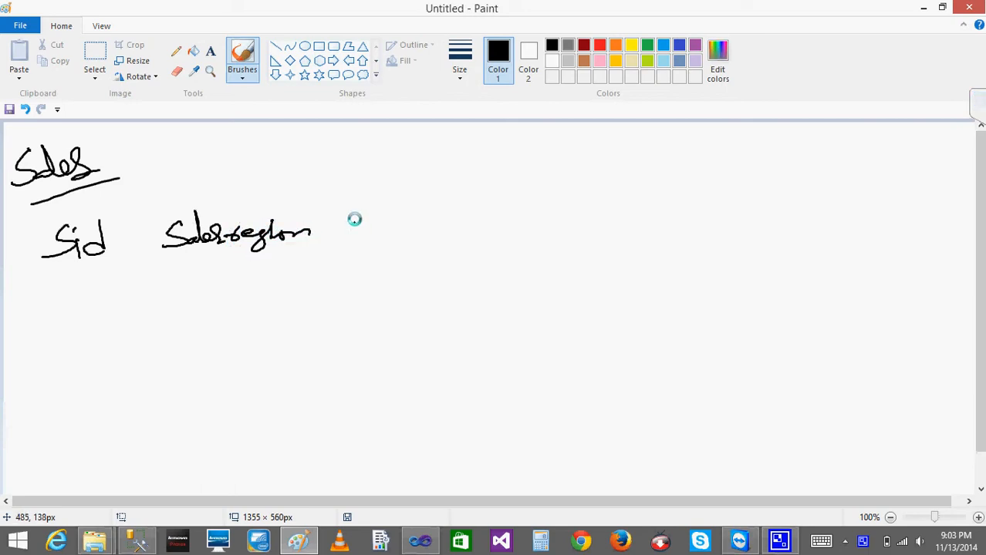
mouse_move(367, 213)
left_mouse_down()
mouse_move(359, 233)
mouse_move(408, 216)
mouse_move(416, 225)
mouse_move(471, 214)
mouse_move(463, 230)
left_mouse_up()
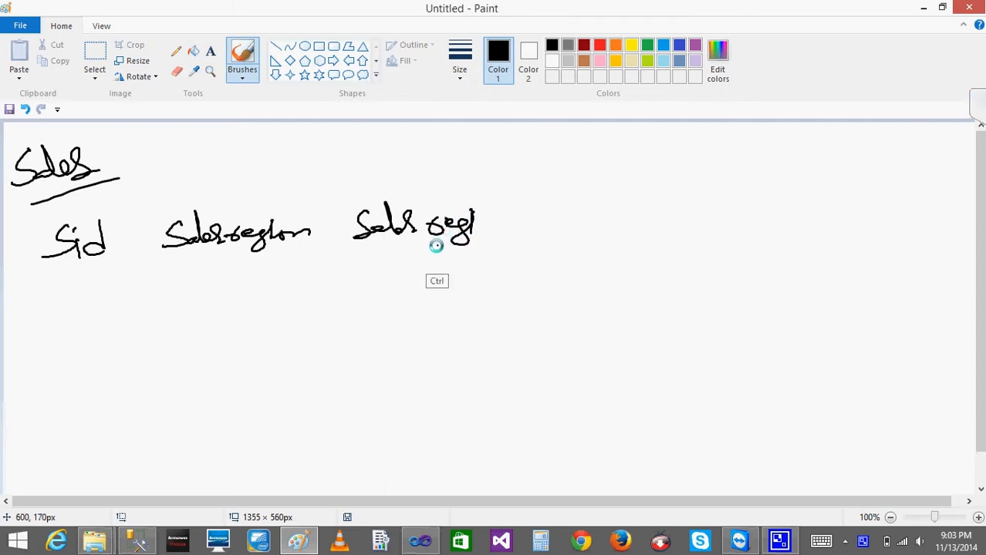
key("ctrl+z")
key("ctrl+z")
key("ctrl+z")
mouse_move(419, 234)
left_mouse_down()
mouse_move(460, 205)
mouse_move(454, 219)
left_mouse_up()
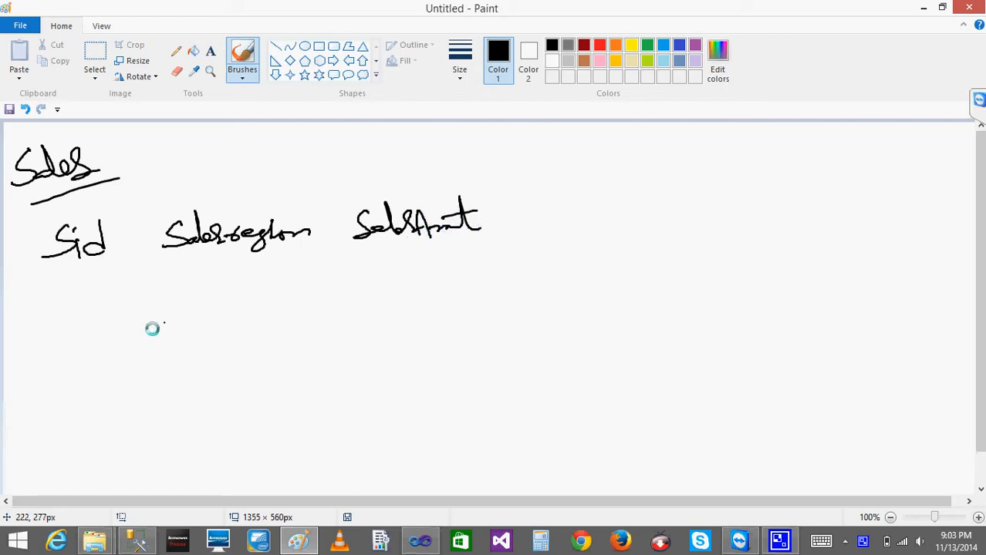
- Handwrite the values 1 to 6 under Sid and the regions E, W, E, W, N and S under Salesregion
mouse_move(76, 285)
left_mouse_down()
mouse_move(110, 341)
mouse_move(98, 389)
mouse_move(114, 414)
mouse_move(152, 414)
left_mouse_up()
mouse_move(128, 438)
left_mouse_down()
mouse_move(139, 449)
mouse_move(122, 458)
left_mouse_up()
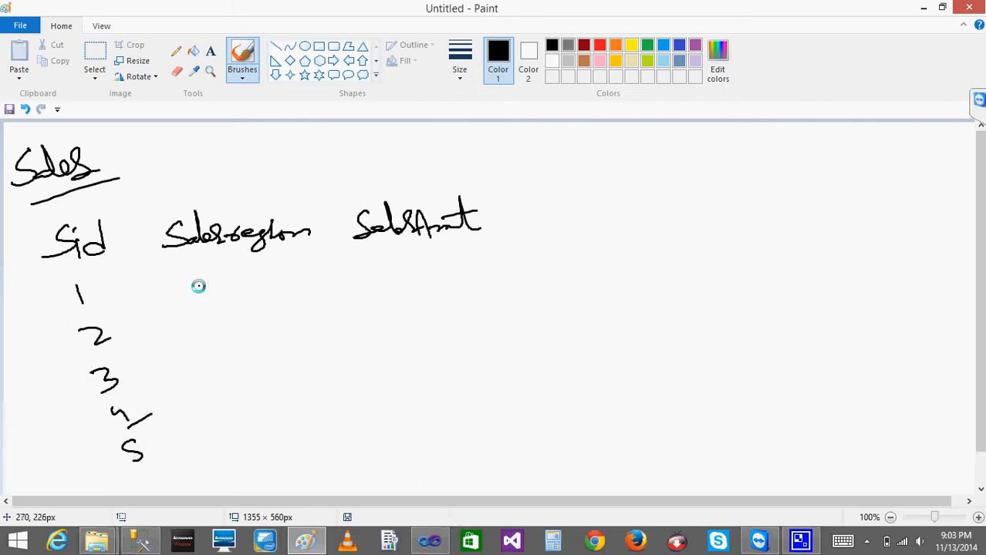
left_click_drag(198, 286, 235, 305)
left_click_drag(205, 327, 238, 314)
mouse_move(227, 351)
left_mouse_down()
mouse_move(217, 357)
mouse_move(226, 348)
mouse_move(243, 380)
mouse_move(229, 402)
mouse_move(251, 380)
left_mouse_up()
left_click_drag(242, 443, 266, 410)
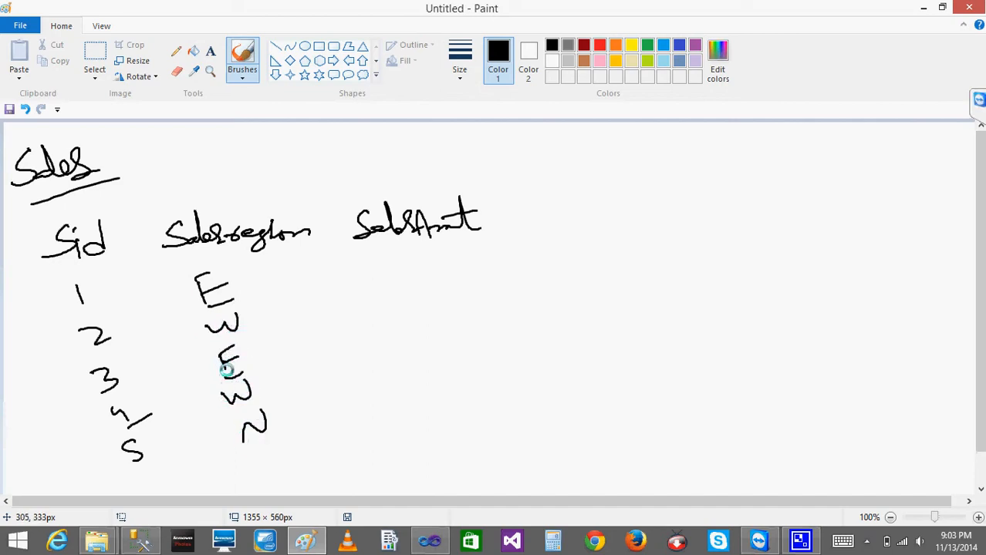
mouse_move(266, 454)
left_mouse_down()
mouse_move(250, 465)
mouse_move(275, 471)
mouse_move(243, 483)
left_mouse_up()
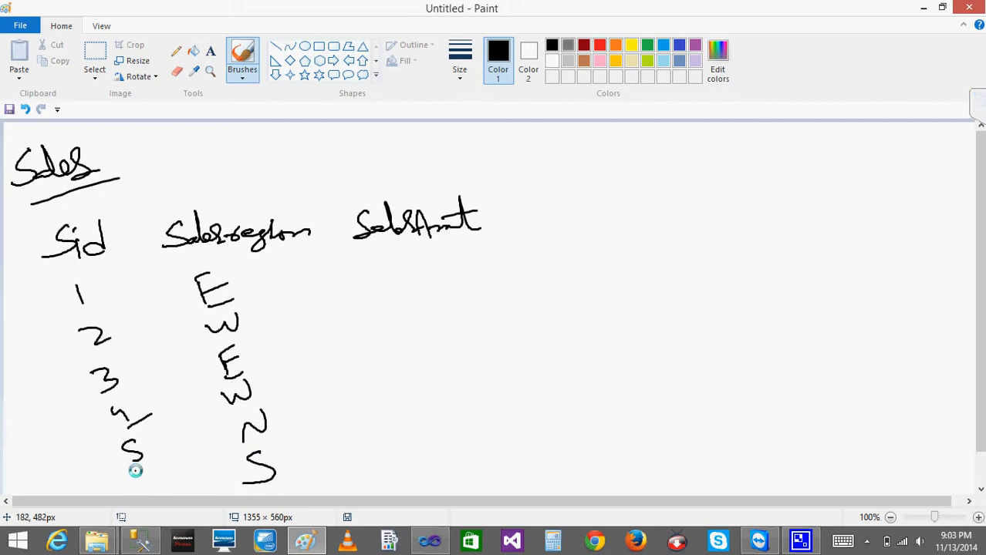
left_click_drag(123, 445, 160, 429)
left_click_drag(152, 473, 149, 482)
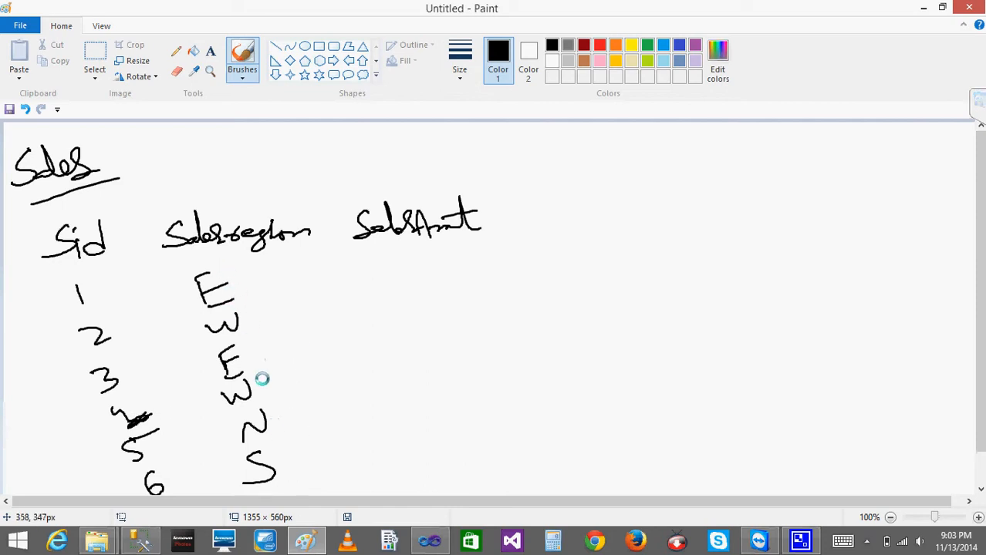
- Handwrite the amounts 20, 50, 60, 30, 100 and 200 in the SalesAmt column
left_click_drag(377, 275, 397, 292)
left_click_drag(415, 270, 413, 270)
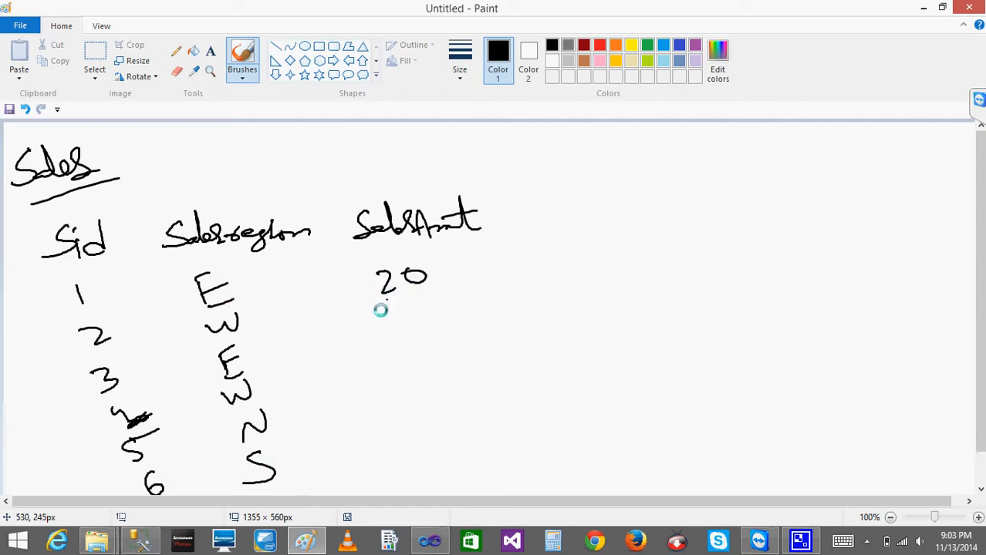
mouse_move(382, 310)
left_mouse_down()
mouse_move(367, 330)
mouse_move(418, 351)
mouse_move(377, 396)
left_mouse_up()
left_click_drag(420, 368, 419, 369)
left_click_drag(393, 411, 396, 423)
mouse_move(417, 402)
left_mouse_down()
mouse_move(411, 409)
mouse_move(442, 410)
mouse_move(440, 395)
left_mouse_up()
mouse_move(404, 447)
left_mouse_down()
mouse_move(442, 456)
mouse_move(433, 446)
left_mouse_up()
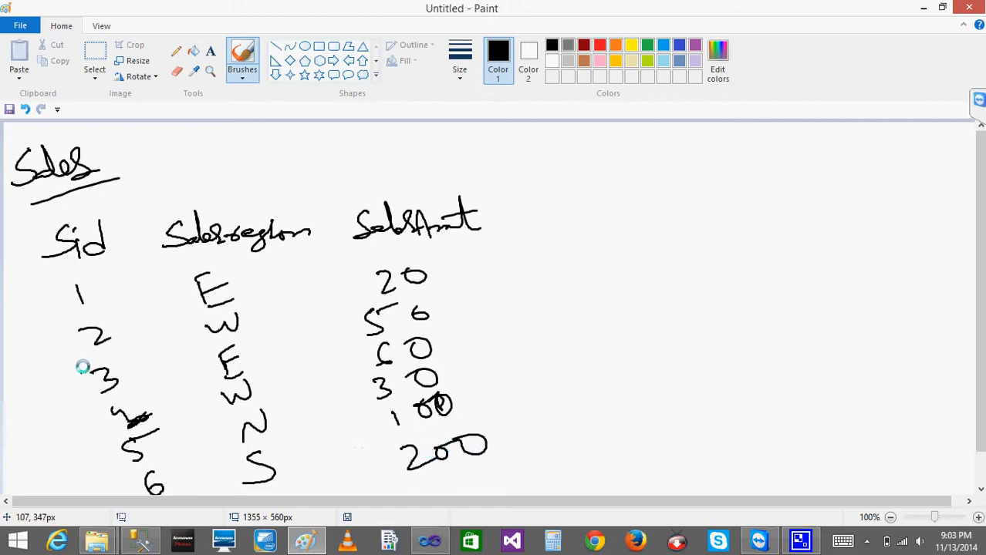
- Cross out the Sid column's heading and numbers, and write the heading Year above it
mouse_move(77, 287)
left_mouse_down()
mouse_move(137, 397)
mouse_move(156, 472)
mouse_move(70, 303)
mouse_move(42, 323)
left_mouse_up()
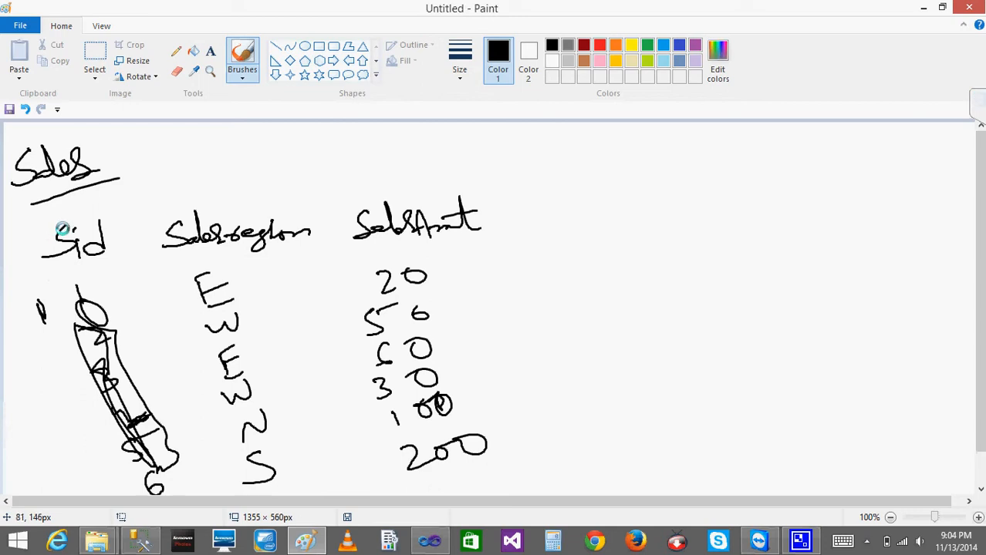
mouse_move(62, 229)
left_mouse_down()
mouse_move(64, 252)
mouse_move(79, 233)
mouse_move(101, 235)
mouse_move(77, 251)
left_mouse_up()
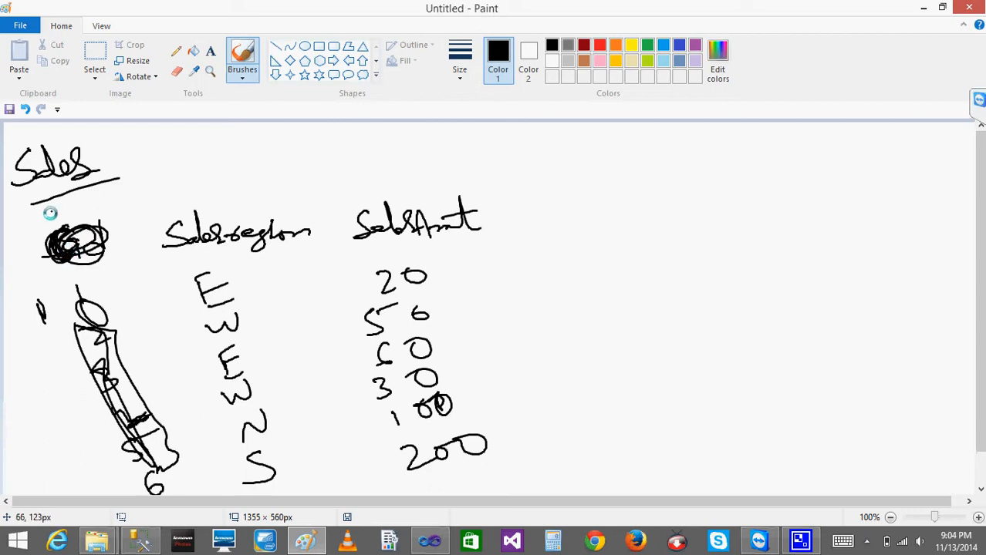
mouse_move(39, 225)
left_mouse_down()
mouse_move(47, 227)
mouse_move(55, 209)
mouse_move(70, 217)
mouse_move(65, 211)
left_mouse_up()
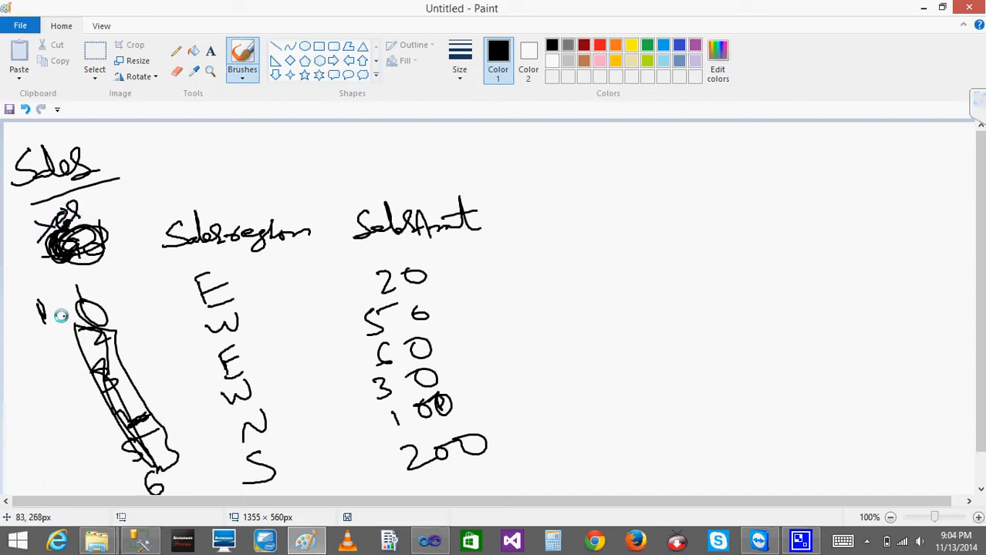
- Write the years 2001, 2001, 2002, 2002, 2001 and 2001 beside the six rows of the Sales table
mouse_move(15, 321)
left_mouse_down()
mouse_move(24, 332)
mouse_move(53, 309)
mouse_move(59, 325)
left_mouse_up()
left_click_drag(24, 362, 35, 380)
left_click_drag(40, 363, 62, 361)
left_click_drag(71, 352, 74, 373)
left_click_drag(39, 455, 52, 466)
mouse_move(63, 454)
left_mouse_down()
mouse_move(84, 459)
mouse_move(75, 496)
mouse_move(105, 484)
mouse_move(114, 492)
left_mouse_up()
mouse_move(32, 395)
left_mouse_down()
mouse_move(47, 409)
mouse_move(68, 392)
left_mouse_up()
left_click_drag(82, 387, 79, 398)
mouse_move(50, 433)
left_mouse_down()
mouse_move(65, 442)
mouse_move(80, 426)
left_mouse_up()
left_click_drag(89, 423, 104, 432)
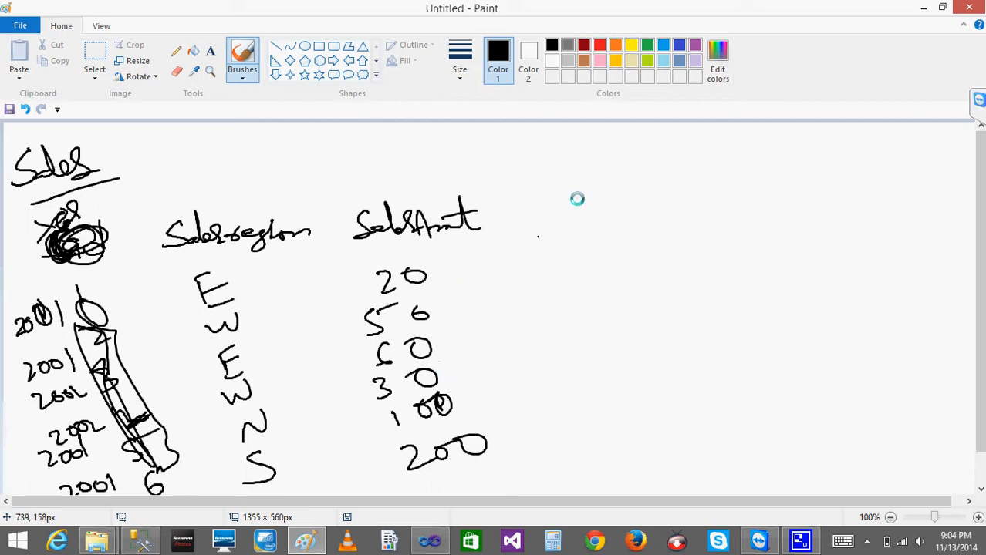
- Lay out a pivot table beside the Sales table with headings Year, E, W, N and S and rows 2001 and 2002
left_click(535, 268)
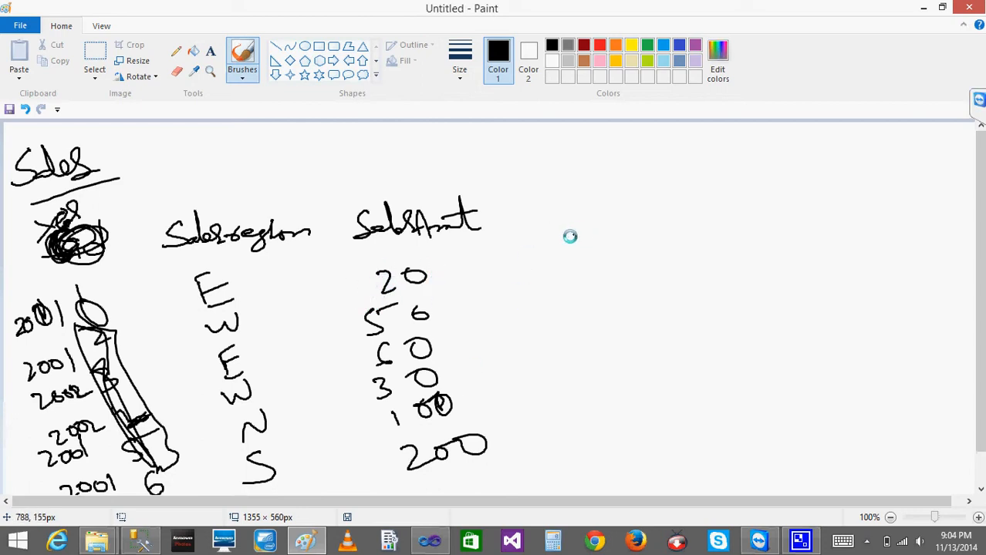
mouse_move(560, 245)
left_mouse_down()
mouse_move(621, 237)
mouse_move(625, 259)
left_mouse_up()
mouse_move(569, 313)
left_mouse_down()
mouse_move(597, 315)
mouse_move(641, 289)
left_mouse_up()
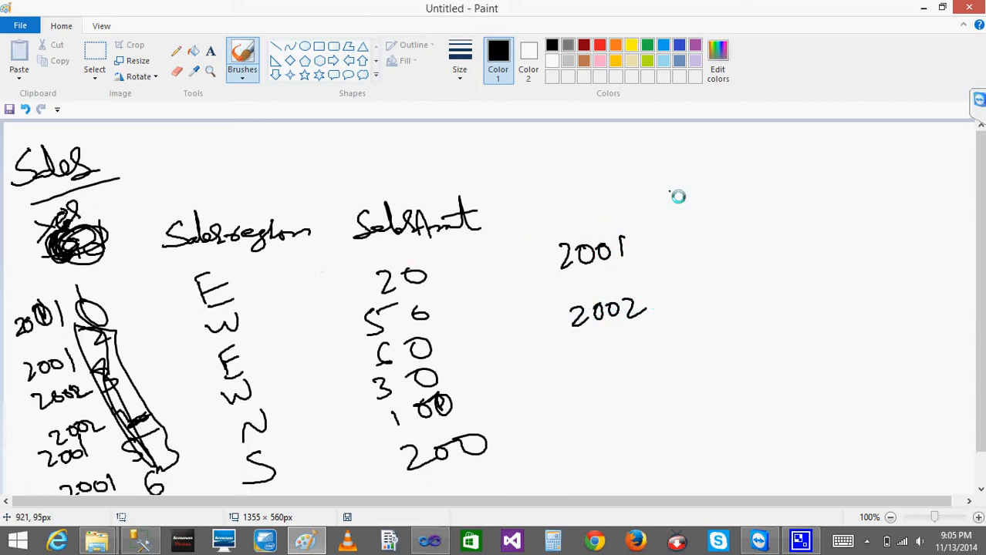
mouse_move(655, 197)
left_mouse_down()
mouse_move(676, 203)
mouse_move(678, 220)
left_mouse_up()
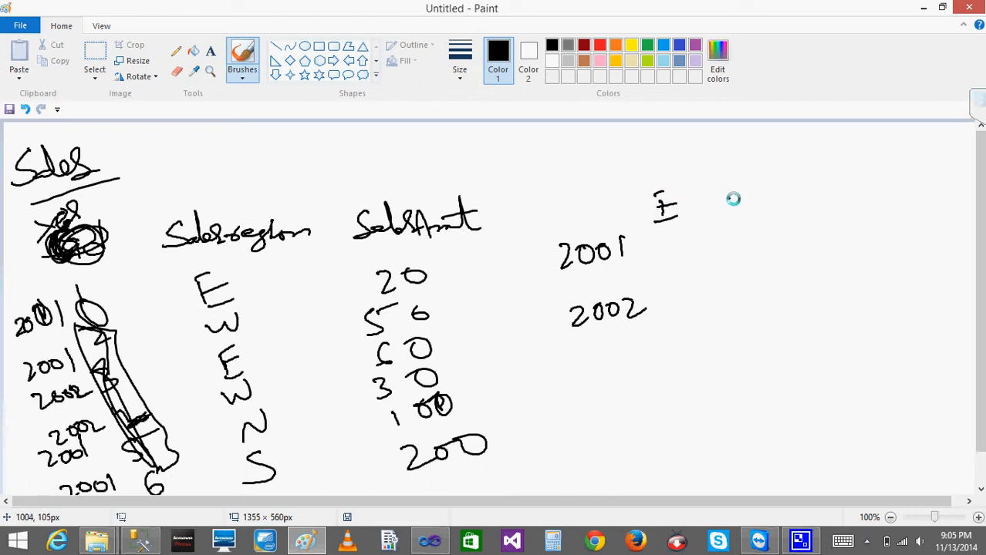
mouse_move(733, 193)
left_mouse_down()
mouse_move(757, 202)
mouse_move(762, 190)
left_mouse_up()
mouse_move(820, 204)
left_mouse_down()
mouse_move(845, 188)
mouse_move(874, 205)
left_mouse_up()
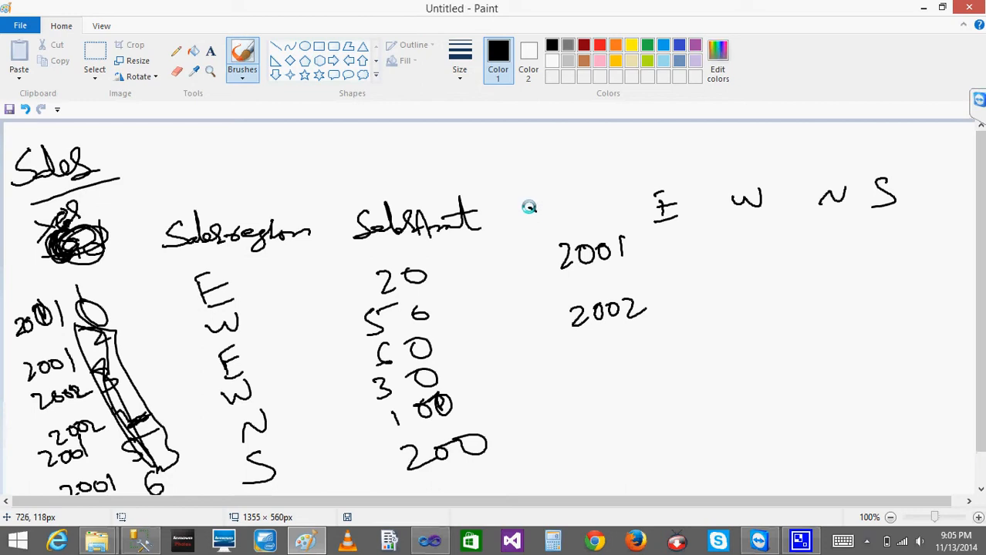
left_click_drag(530, 207, 542, 211)
mouse_move(557, 206)
left_mouse_down()
mouse_move(536, 236)
mouse_move(578, 213)
mouse_move(599, 215)
left_mouse_up()
left_click(783, 199)
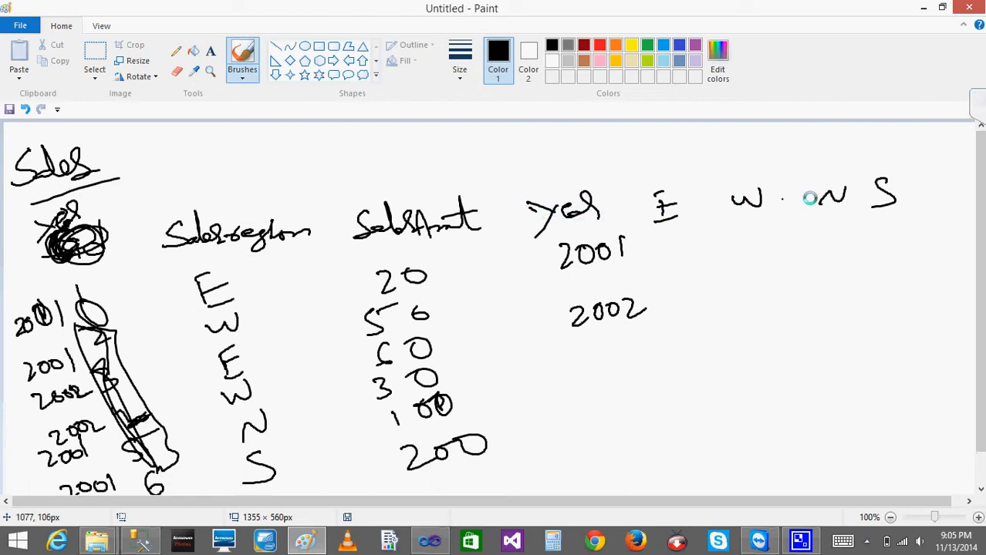
key("ctrl+z")
- Fill the pivot table's 2001 row with 20, 50, 100 and 200
left_click_drag(655, 247, 685, 262)
left_click_drag(696, 242, 698, 245)
mouse_move(748, 233)
left_mouse_down()
mouse_move(755, 245)
mouse_move(746, 253)
left_mouse_up()
mouse_move(746, 232)
left_mouse_down()
mouse_move(832, 248)
mouse_move(902, 233)
mouse_move(926, 239)
left_mouse_up()
left_click_drag(929, 234, 941, 238)
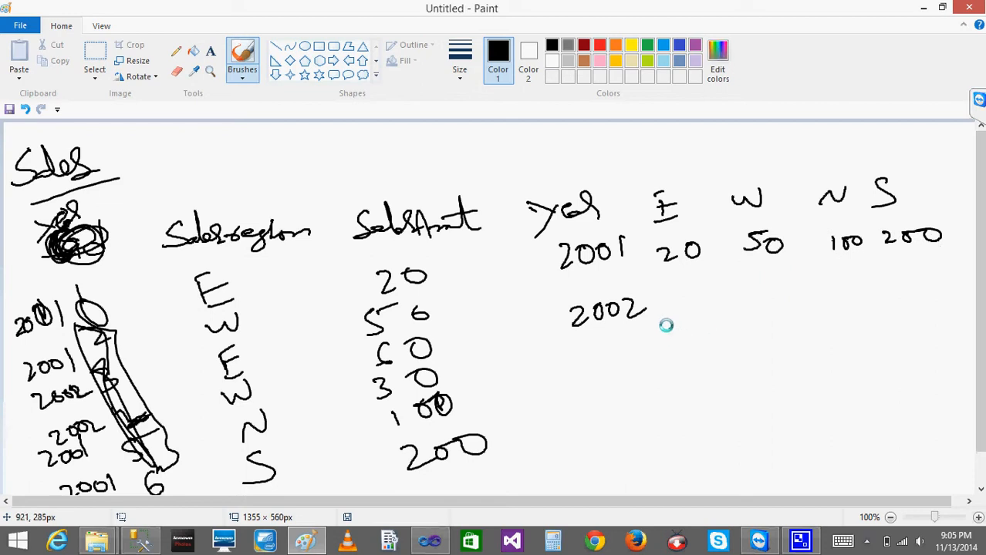
- Fill the pivot table's 2002 row with 60, 30, null and null
mouse_move(673, 295)
left_mouse_down()
mouse_move(668, 312)
mouse_move(699, 296)
left_mouse_up()
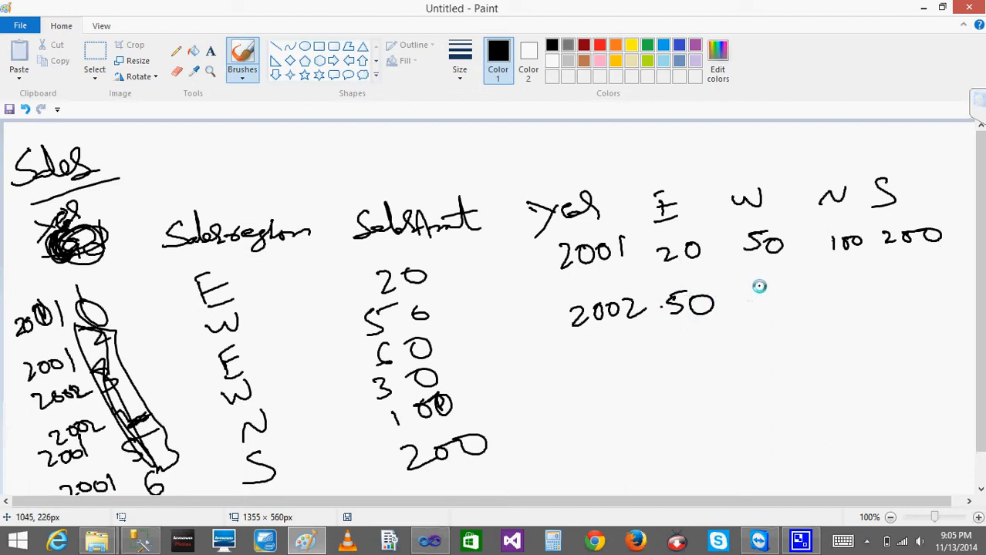
left_click_drag(763, 275, 769, 300)
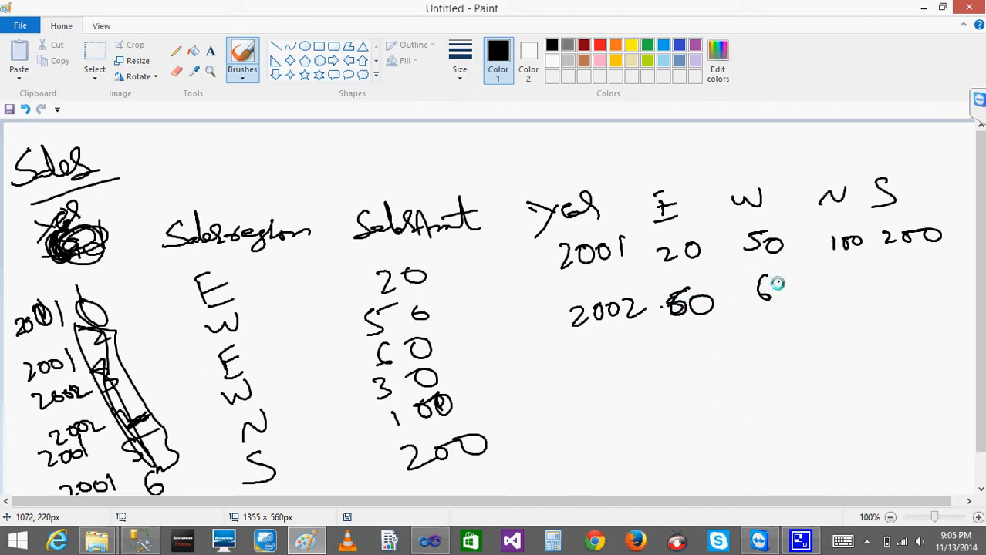
mouse_move(743, 280)
left_mouse_down()
mouse_move(760, 293)
mouse_move(751, 306)
mouse_move(788, 293)
left_mouse_up()
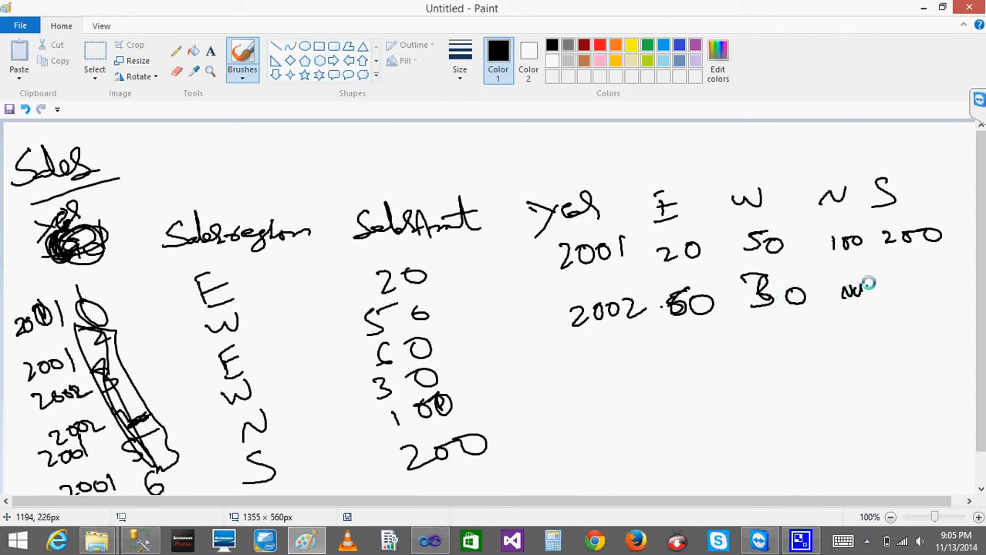
left_click_drag(869, 284, 969, 290)
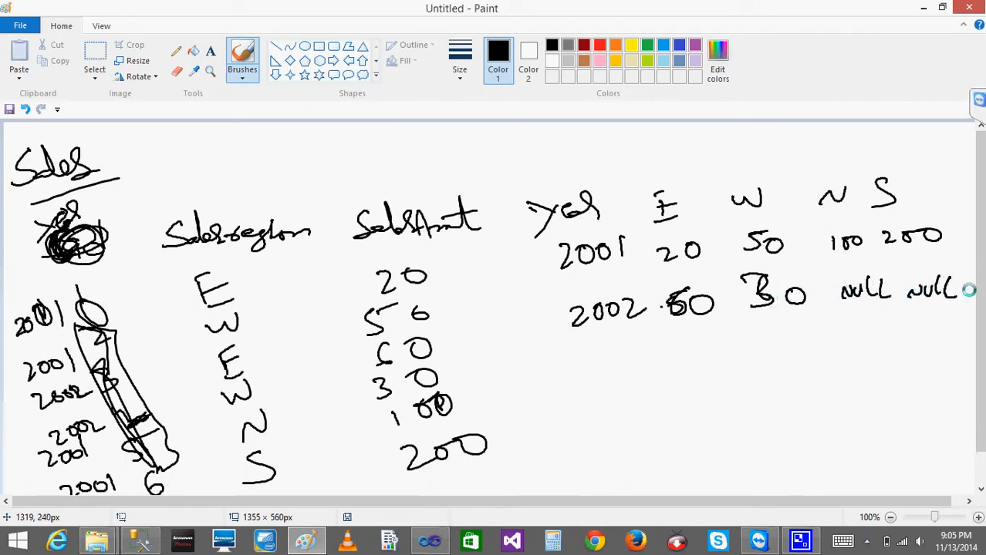
- Outline the source Sales table and draw an arrow from its first E value to the pivot table's E heading
left_click_drag(316, 180, 108, 232)
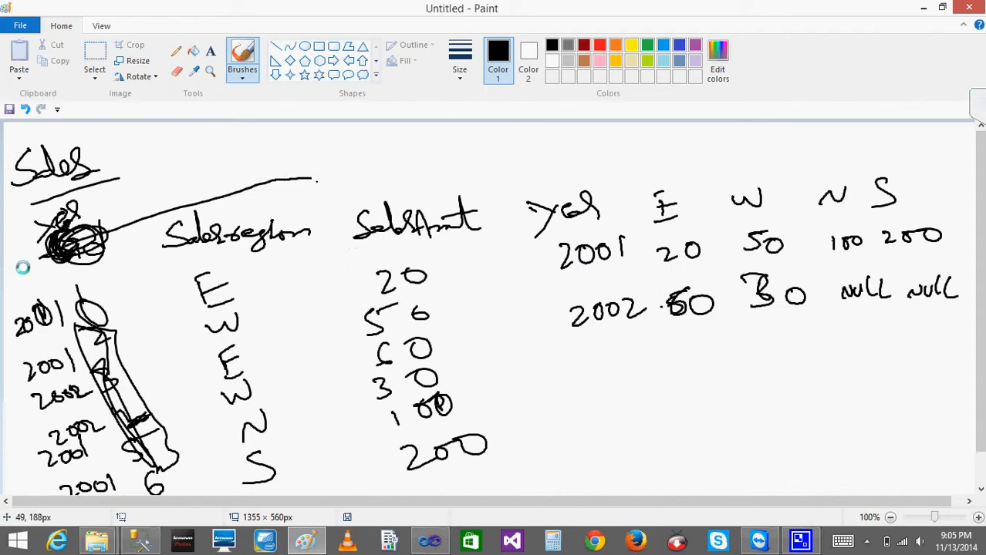
mouse_move(22, 267)
left_mouse_down()
mouse_move(73, 429)
mouse_move(379, 490)
mouse_move(491, 339)
mouse_move(445, 188)
mouse_move(241, 199)
left_mouse_up()
mouse_move(239, 294)
left_mouse_down()
mouse_move(538, 161)
mouse_move(619, 170)
mouse_move(599, 181)
mouse_move(647, 168)
left_mouse_up()
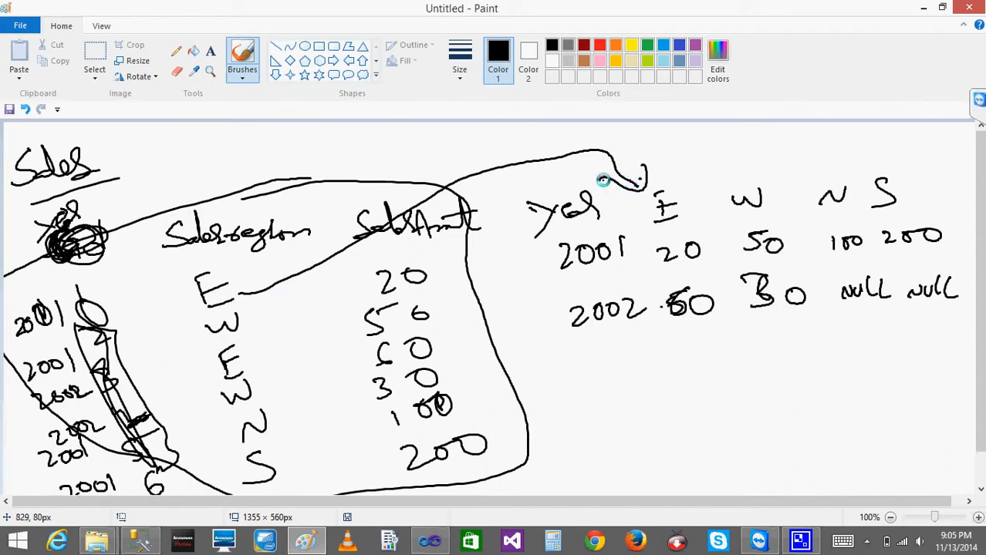
- Draw a curve around the pivot table's Year side and arrowheads pointing back to the source table and its E value
mouse_move(602, 180)
left_mouse_down()
mouse_move(689, 183)
mouse_move(488, 214)
mouse_move(510, 287)
left_mouse_up()
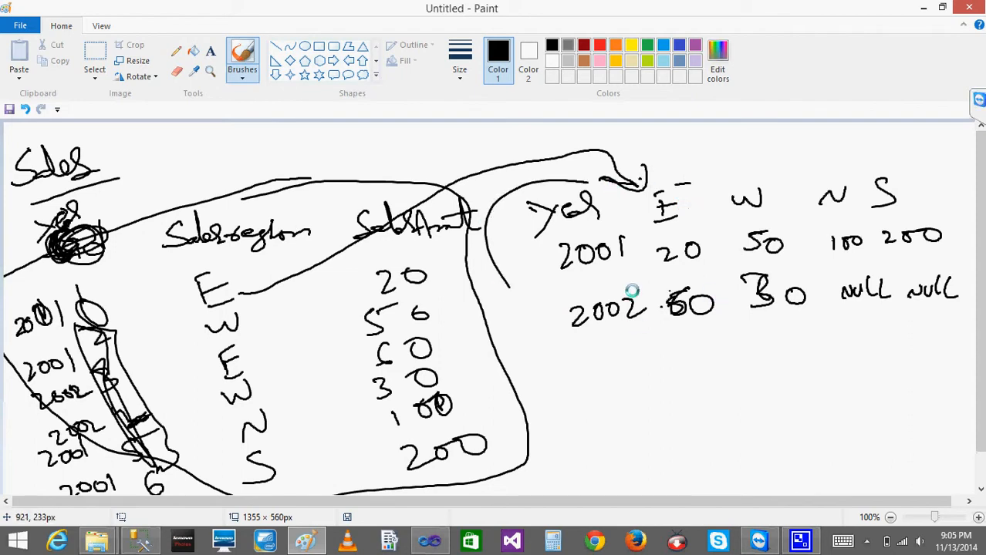
mouse_move(561, 314)
left_mouse_down()
mouse_move(485, 381)
mouse_move(516, 374)
left_mouse_up()
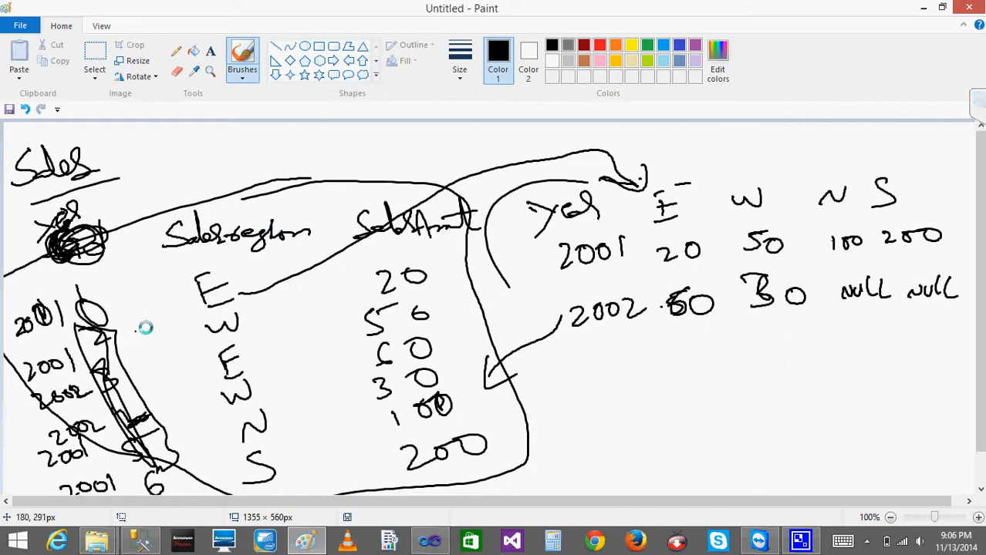
left_click(563, 164)
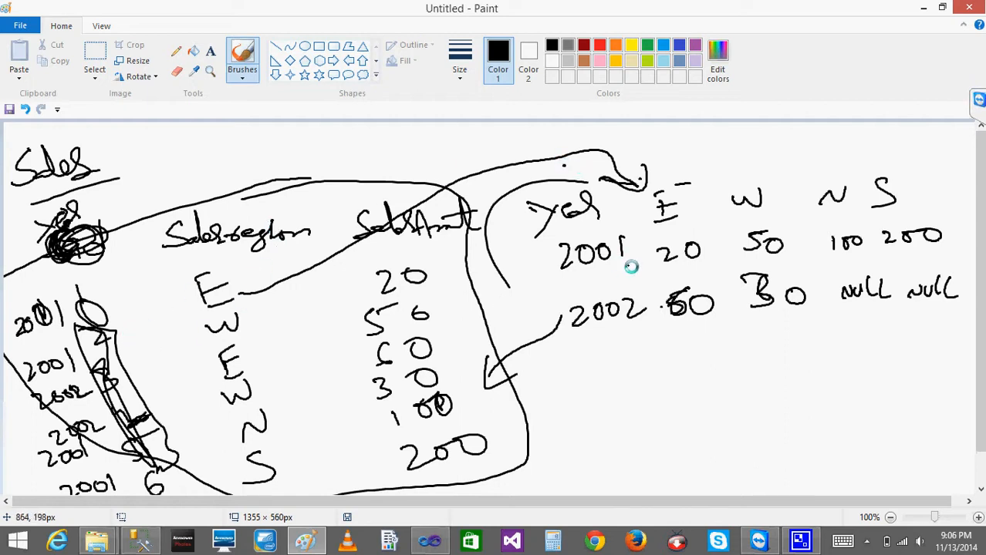
mouse_move(484, 359)
left_mouse_down()
mouse_move(486, 386)
mouse_move(526, 363)
left_mouse_up()
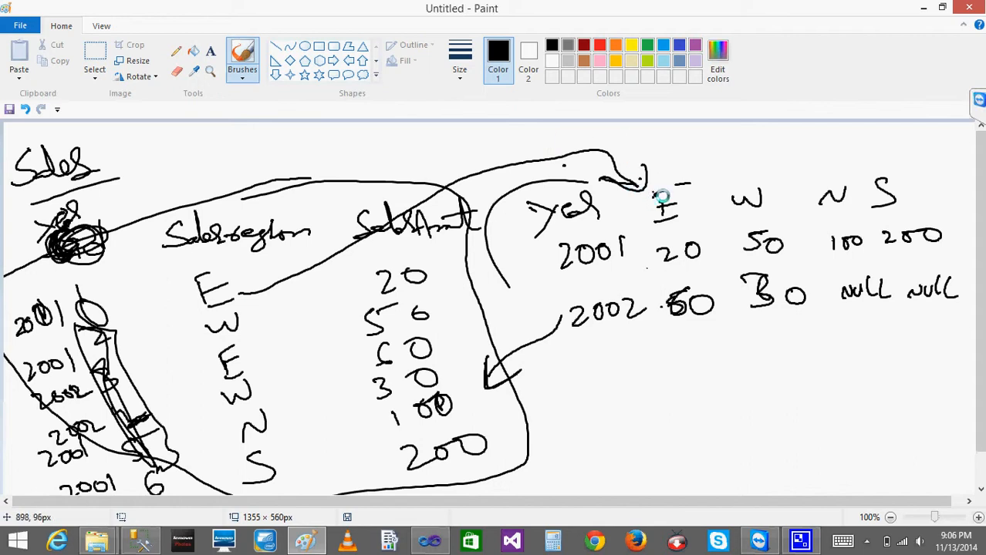
mouse_move(251, 288)
left_mouse_down()
mouse_move(245, 304)
mouse_move(260, 304)
left_mouse_up()
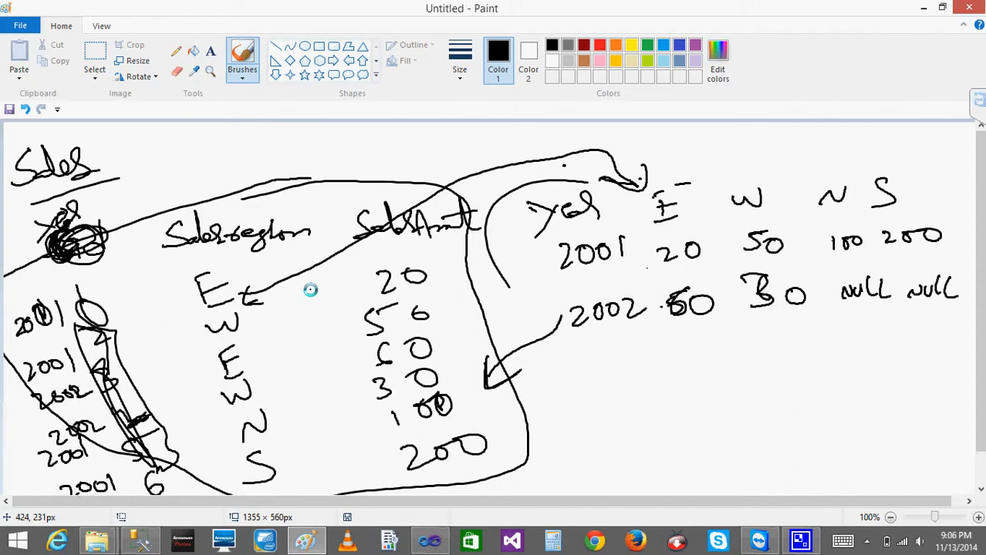
- Switch to SQL Server Management Studio and clear all existing statements from the SQLQuery1.sql query
left_click(434, 542)
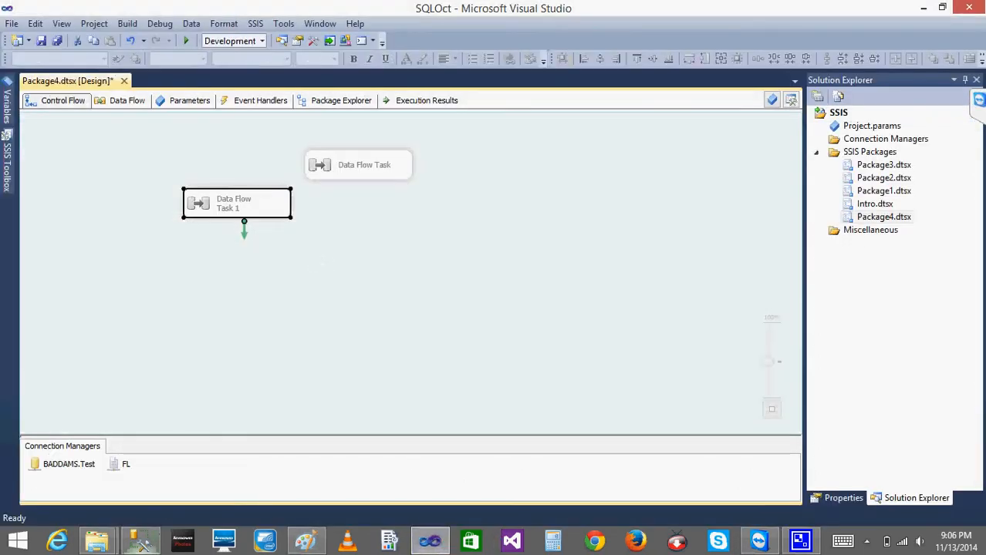
left_click(143, 543)
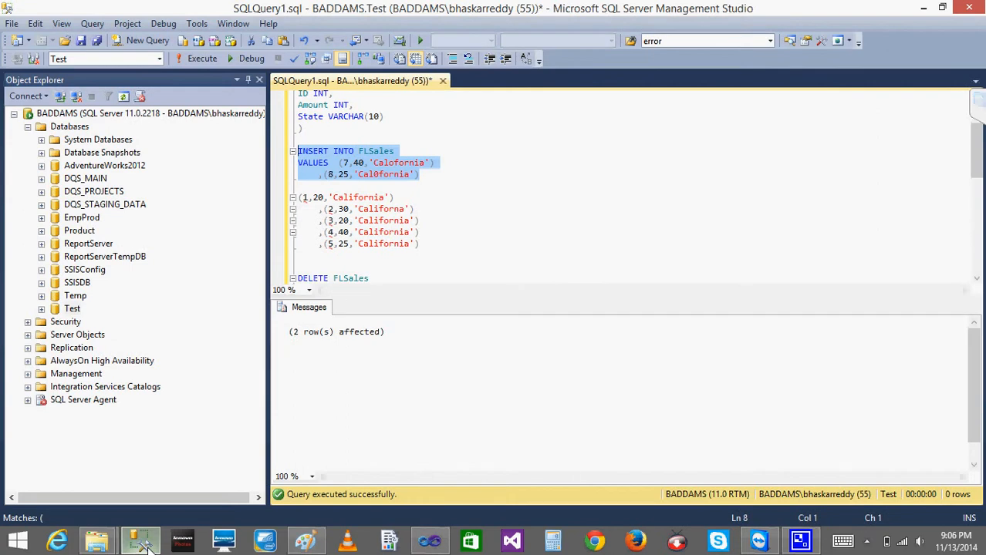
left_click(529, 253)
key("ctrl+a")
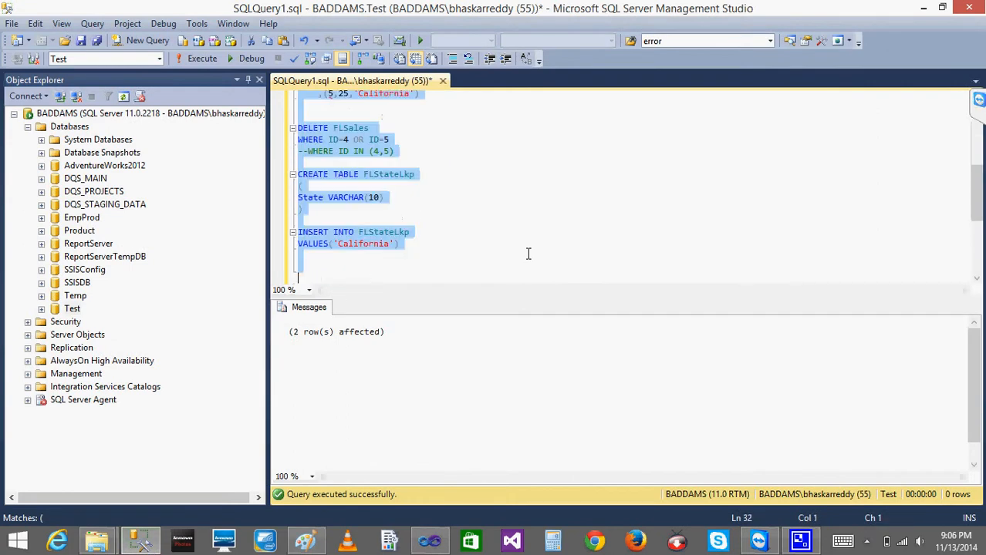
key("Down")
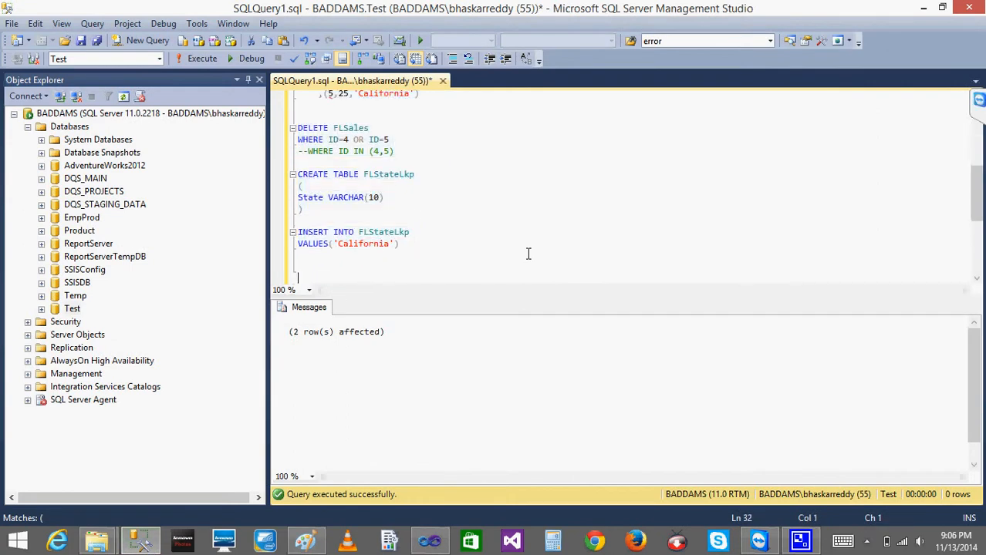
key("ctrl+a")
key("Delete")
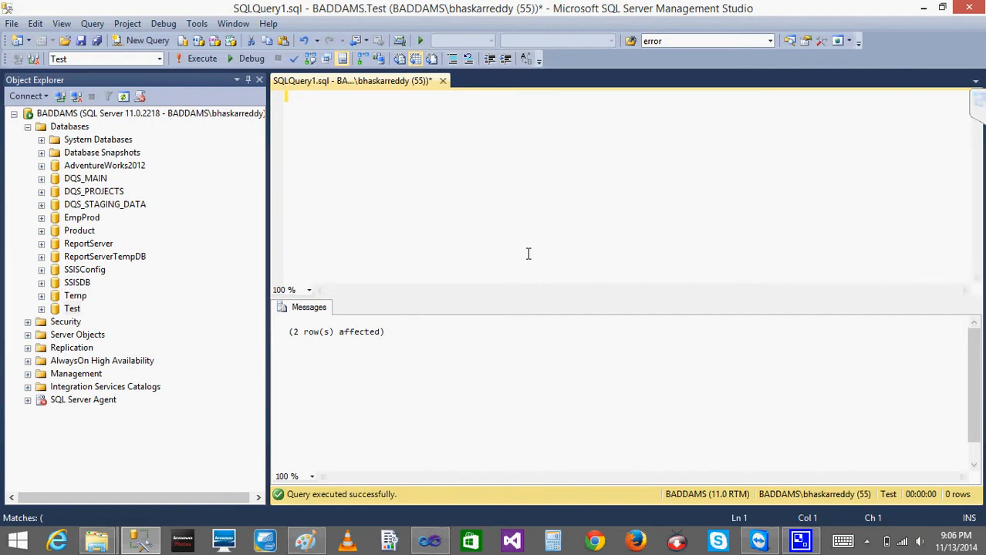
- Begin a CREATE TABLE statement for a table named Sales
type("CREATE TABLE")
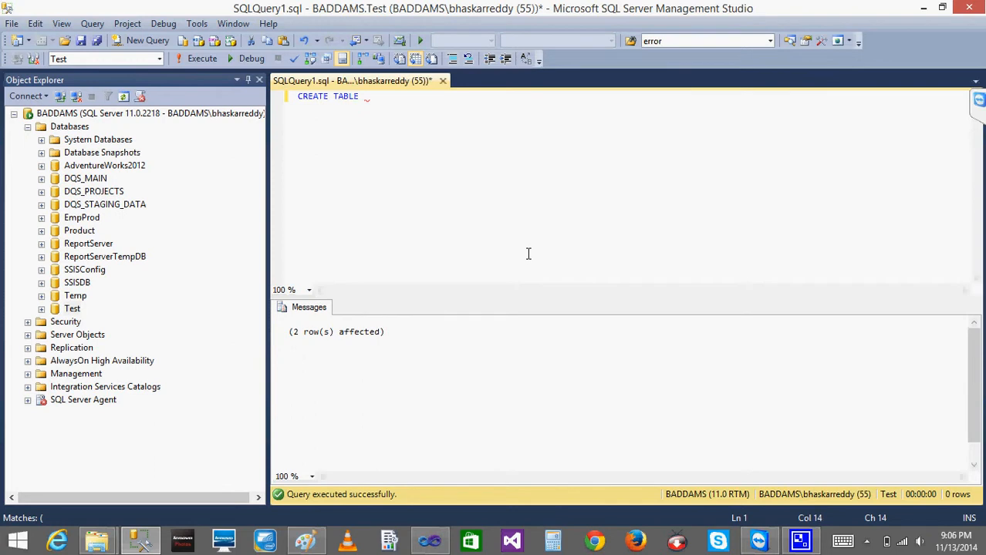
type(" Sales")
type(" Pivot")
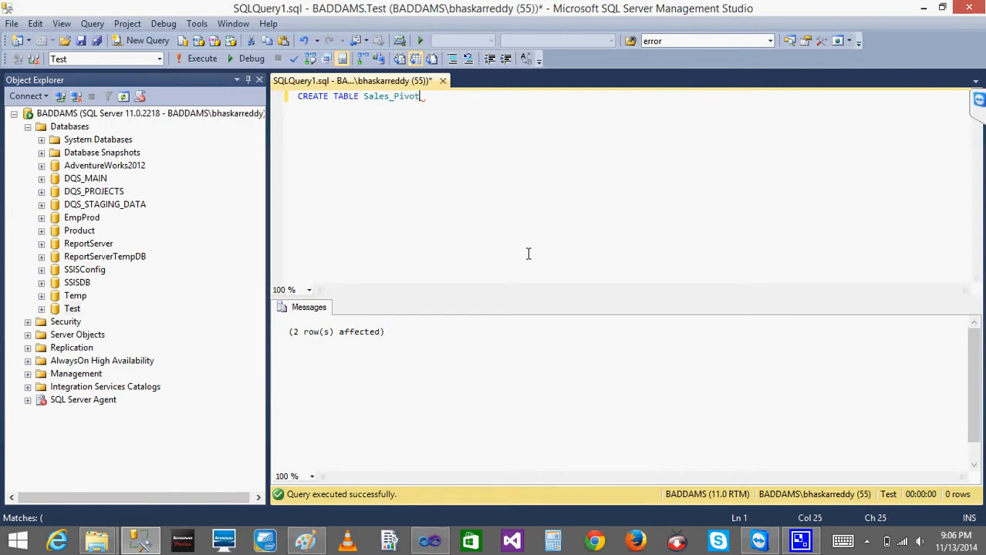
key("Return")
key("BackSpace")
key("BackSpace")
key("BackSpace")
key("BackSpace")
key("BackSpace")
key("BackSpace")
key("BackSpace")
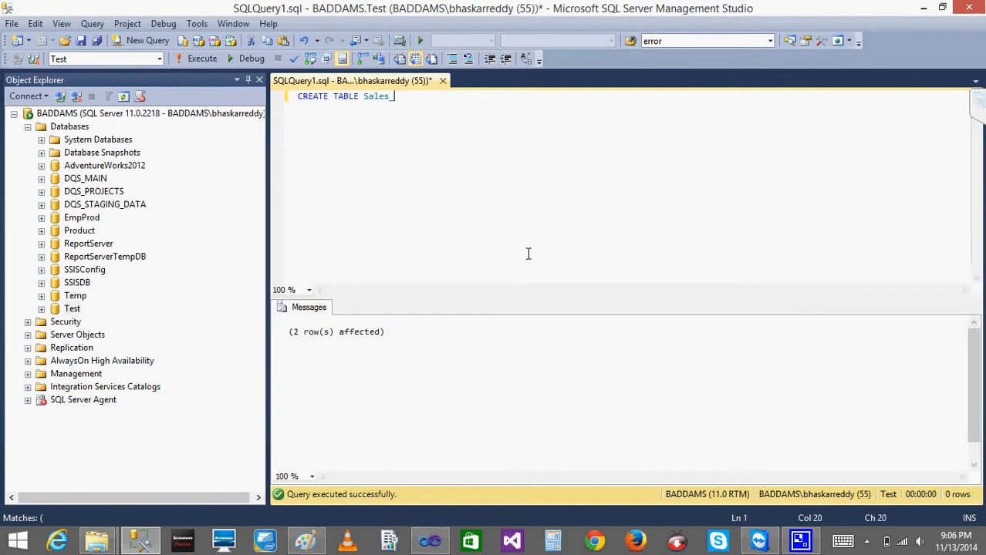
key("Return")
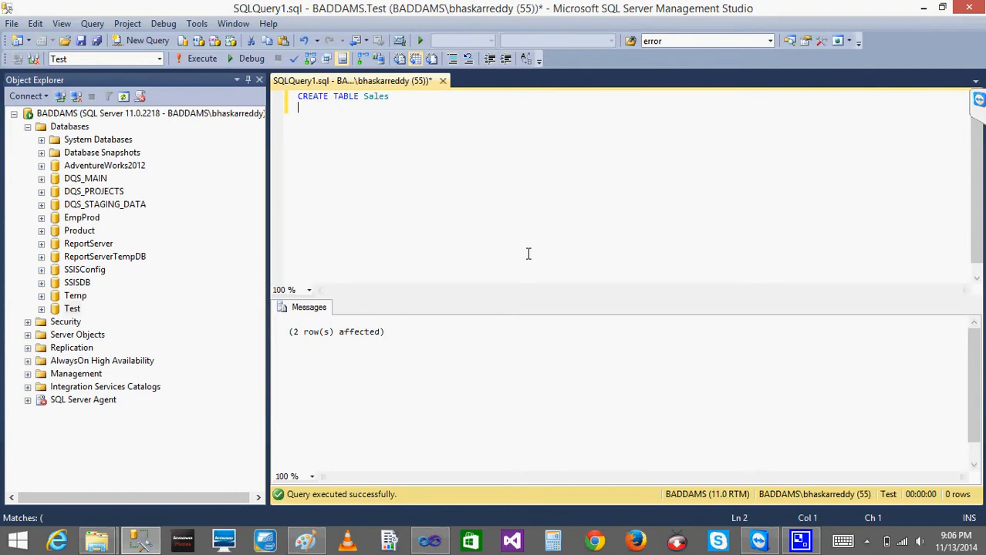
- Define the table's columns in parentheses as YEAR INT, Region VARCHAR(10) and Amt INT
type("(")
key("Return")
type("YEAR INT,")
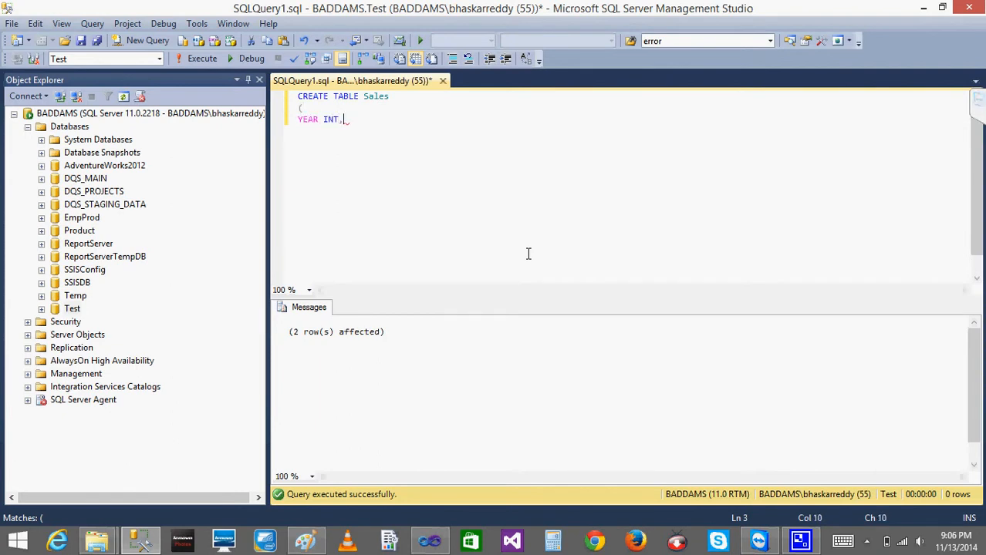
key("Return")
type("Re")
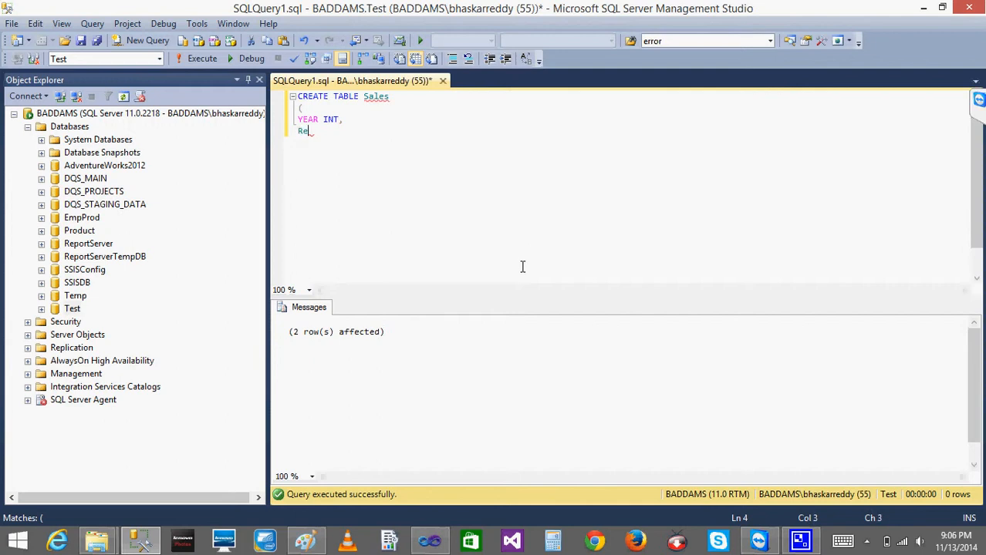
type("gion VARCHAR(")
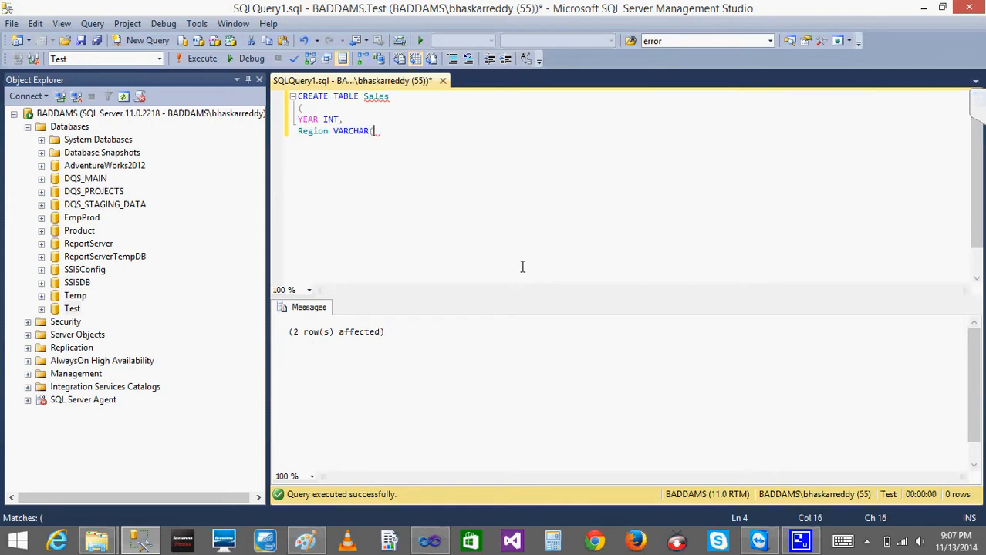
type("10),")
key("Return")
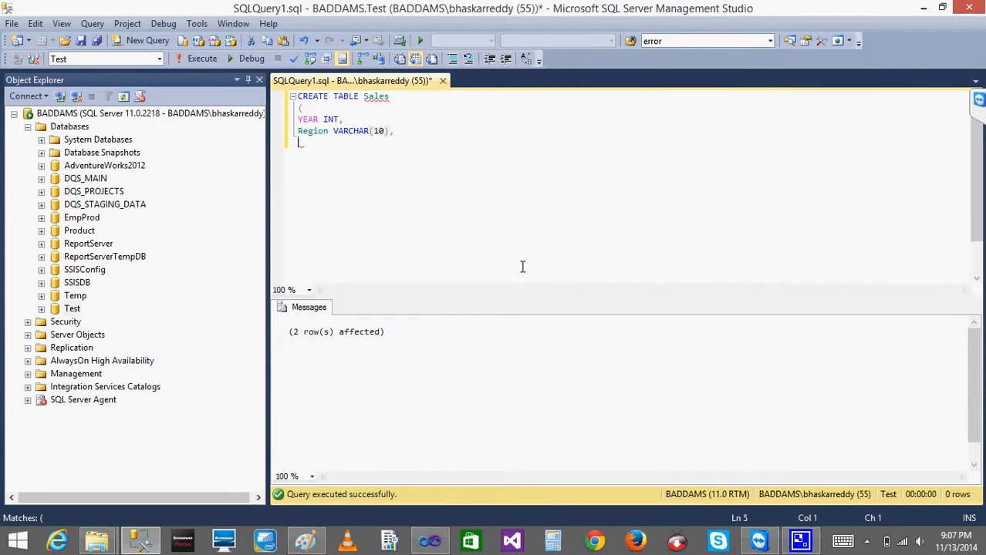
type("Amt INT")
key("Return")
type(")")
key("Return")
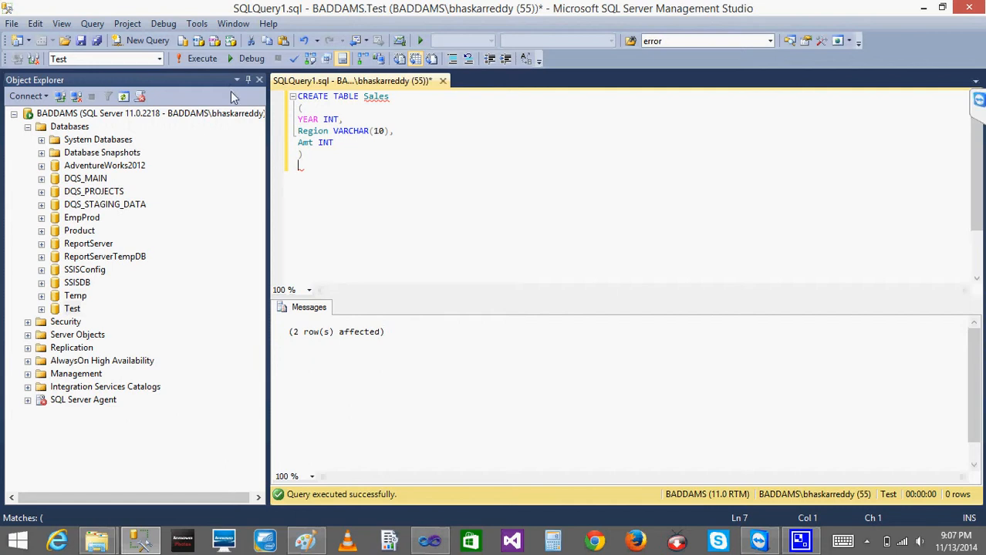
key("Return")
key("Return")
type("INSERT IN")
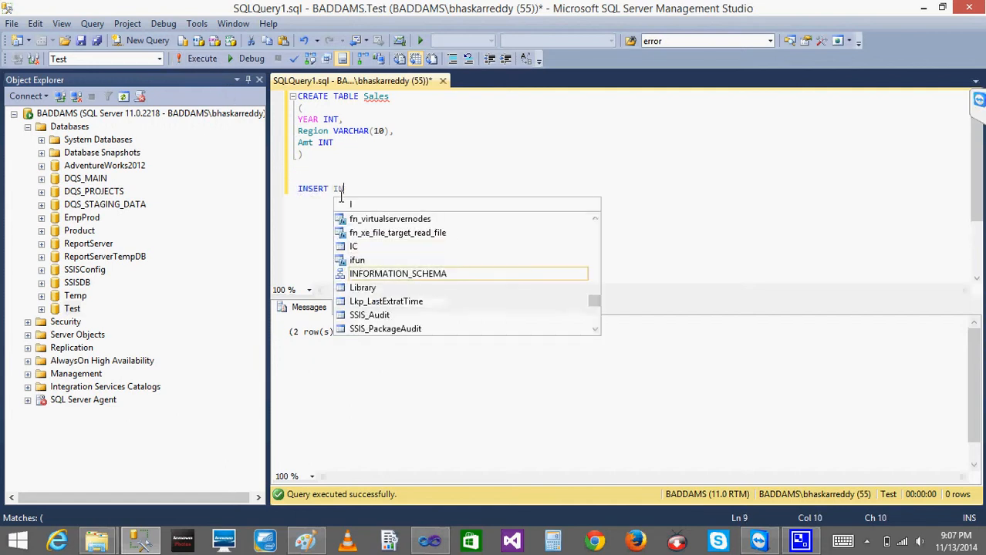
type("TO Sales")
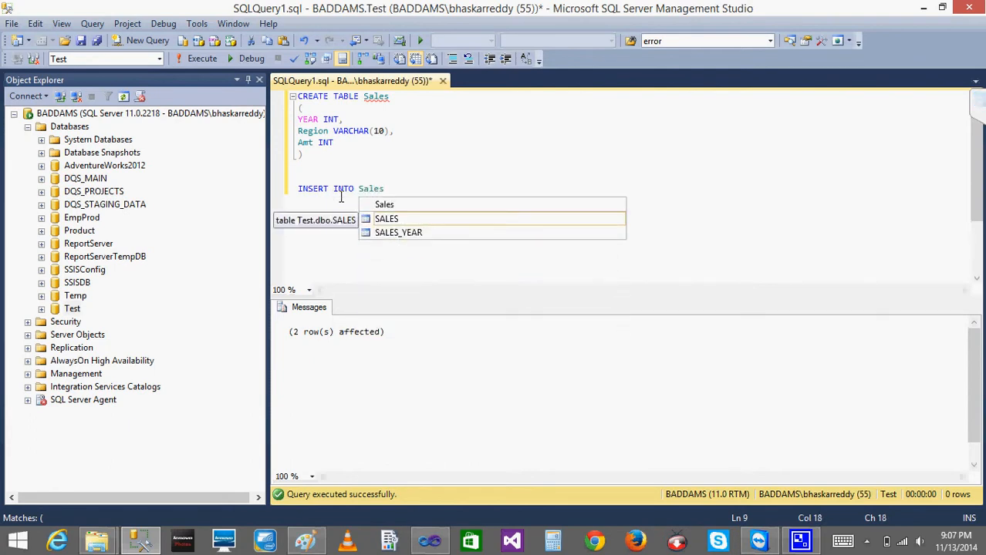
key("Return")
type("VALUES(")
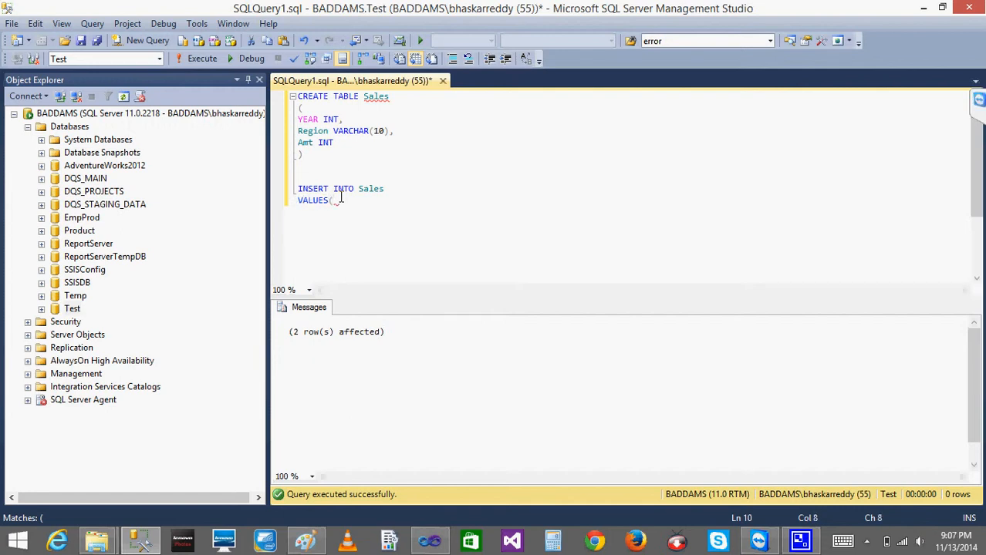
type("2010")
key("BackSpace")
key("BackSpace")
key("BackSpace")
key("BackSpace")
key("BackSpace")
key("BackSpace")
key("BackSpace")
key("BackSpace")
key("BackSpace")
key("BackSpace")
key("BackSpace")
key("BackSpace")
key("BackSpace")
key("BackSpace")
key("BackSpace")
key("BackSpace")
key("BackSpace")
key("BackSpace")
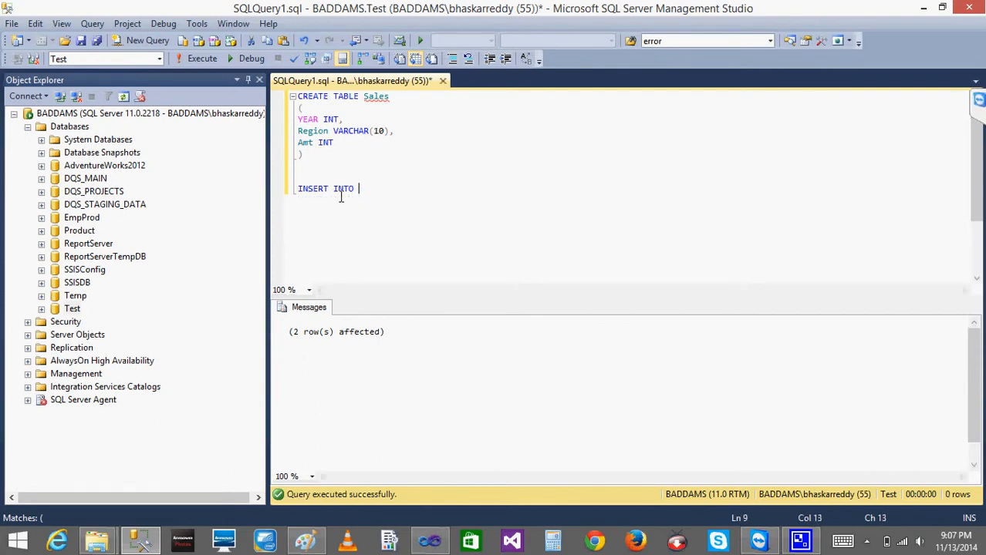
key("BackSpace")
key("BackSpace")
key("BackSpace")
key("BackSpace")
key("BackSpace")
key("BackSpace")
key("BackSpace")
key("BackSpace")
key("BackSpace")
key("BackSpace")
key("BackSpace")
key("BackSpace")
key("BackSpace")
key("BackSpace")
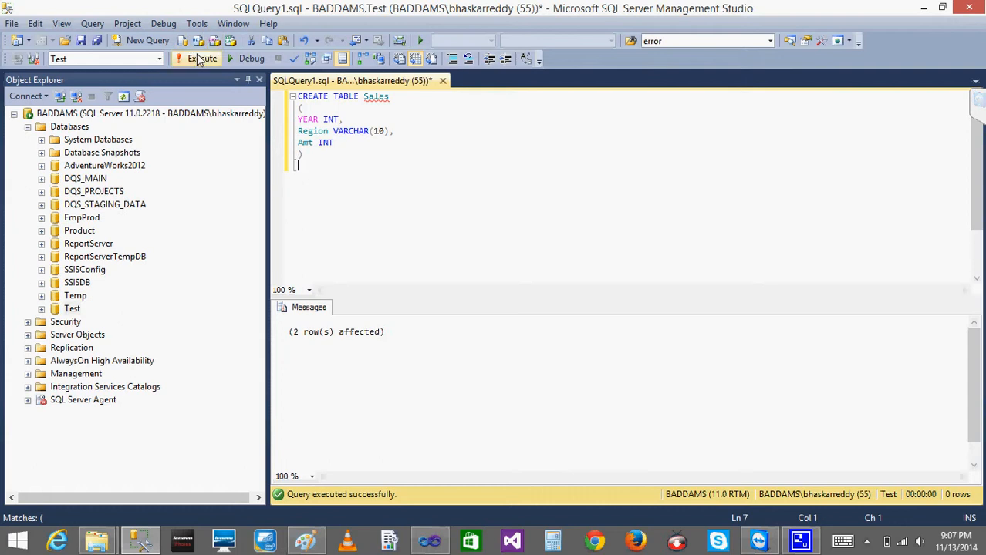
- Change the table name to Sales_PU in the CREATE TABLE statement and execute it in the Test database
left_click(197, 64)
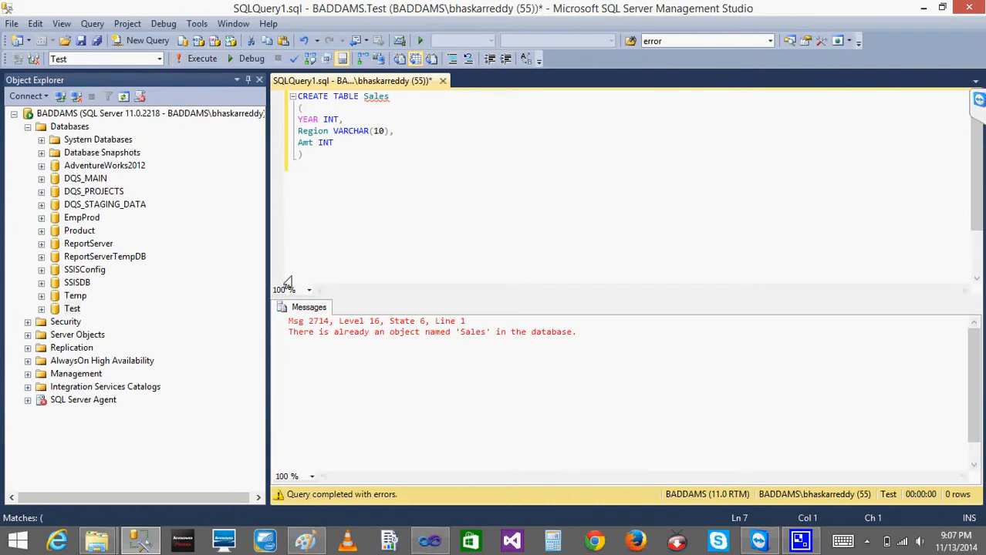
left_click(402, 98)
type("PU")
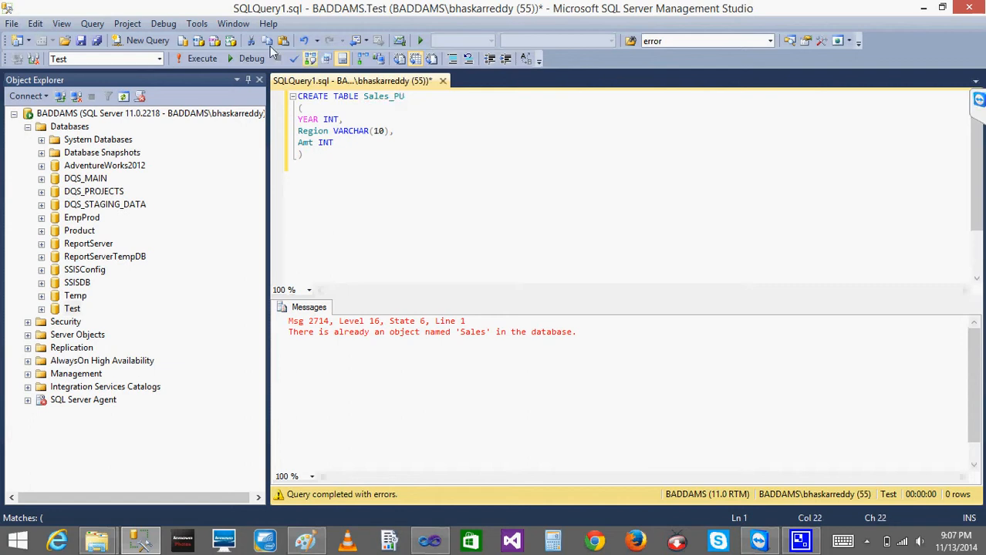
left_click(203, 59)
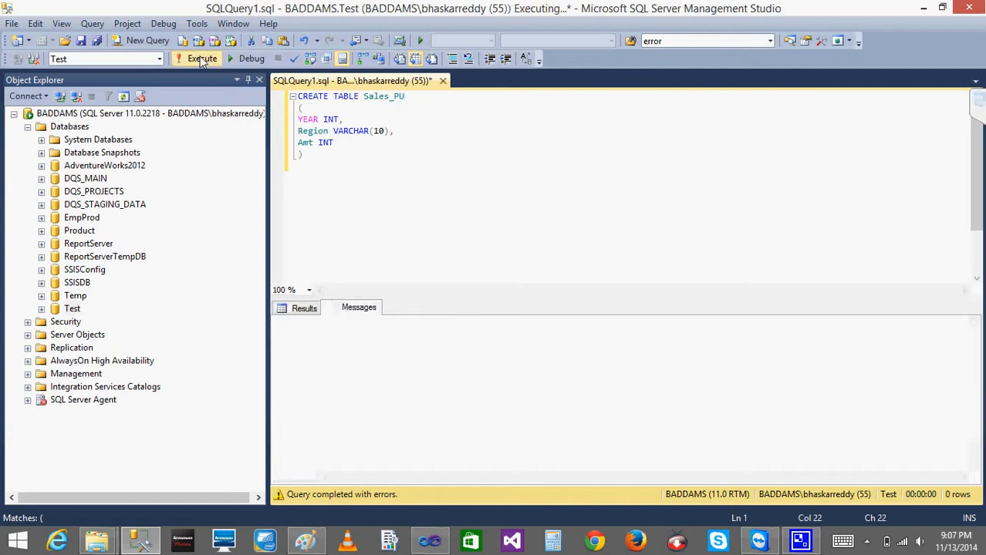
- Refresh the Test database and open its dbo.Sales_PU table for editing rows
left_click(61, 308)
right_click(59, 308)
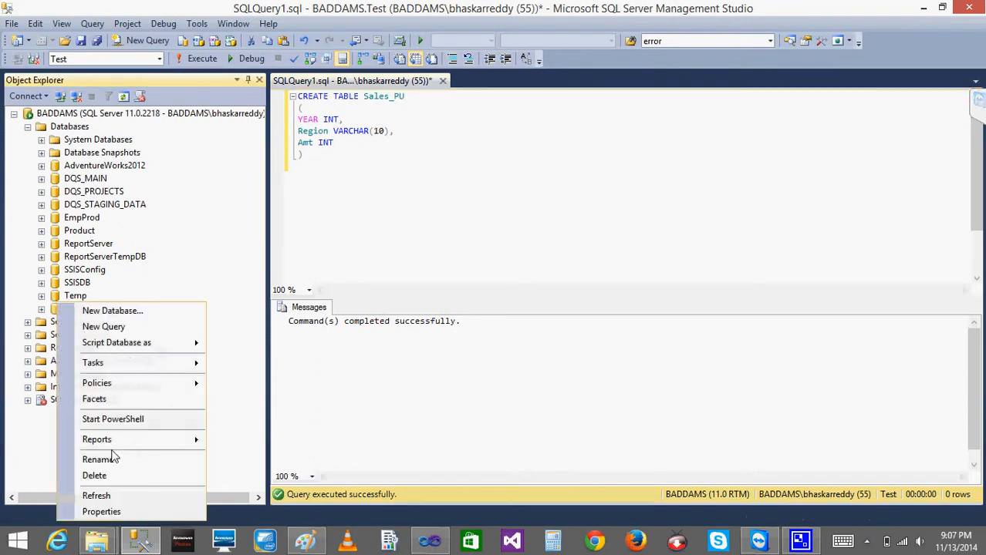
left_click(96, 496)
left_click(42, 309)
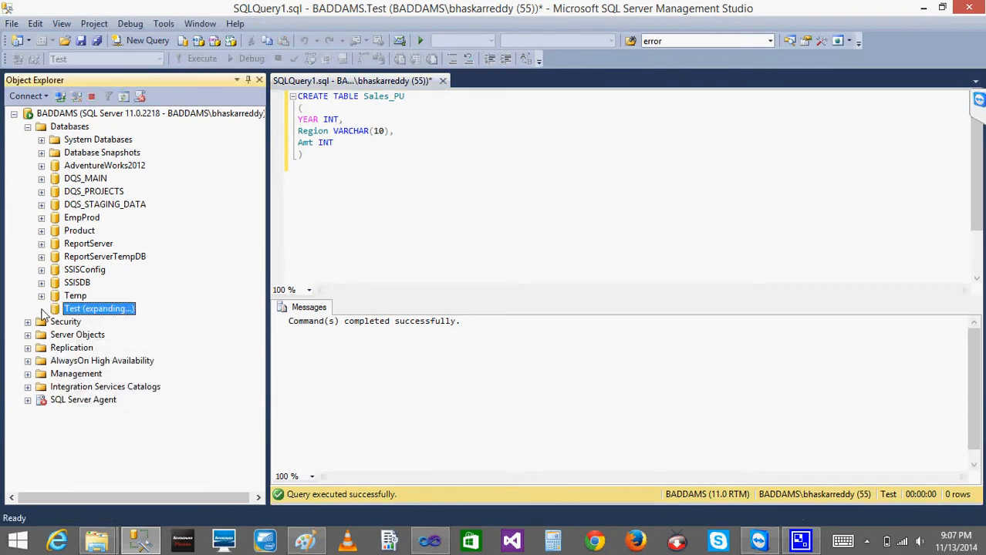
left_click(55, 334)
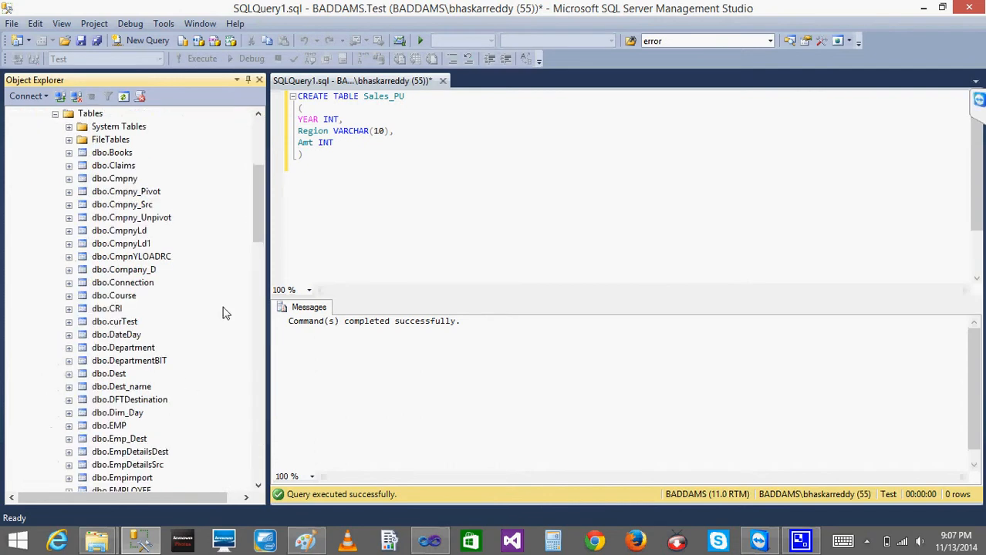
left_click_drag(259, 220, 251, 321)
right_click(118, 257)
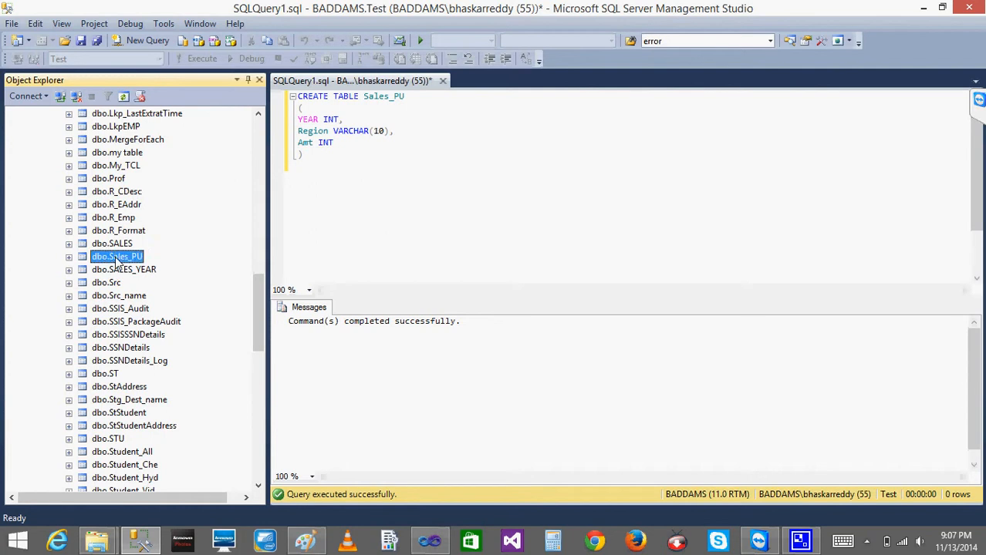
left_click(172, 292)
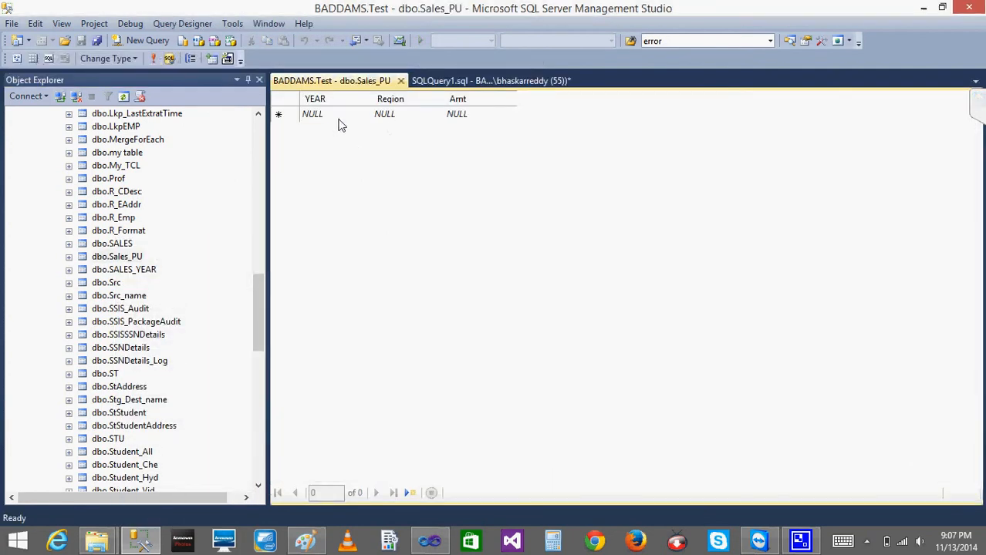
- Enter the first Sales_PU row with year 2010, region East and amount 20
left_click(340, 122)
type("2010")
key("Tab")
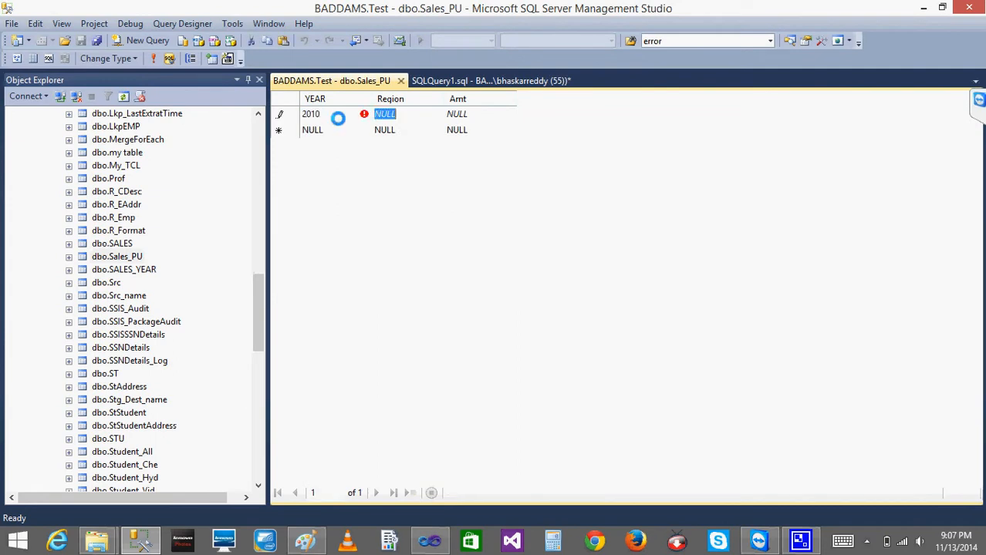
type("East")
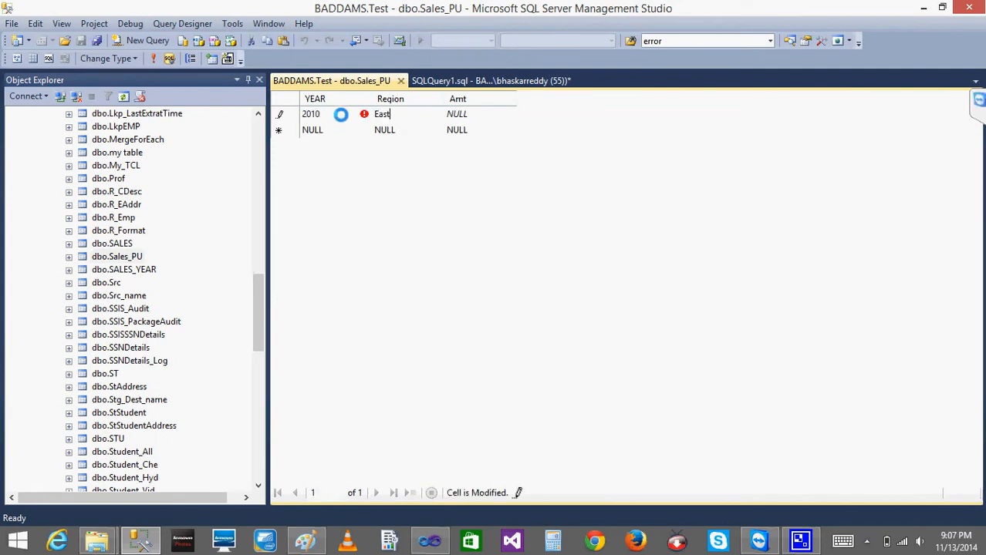
key("Tab")
type("20")
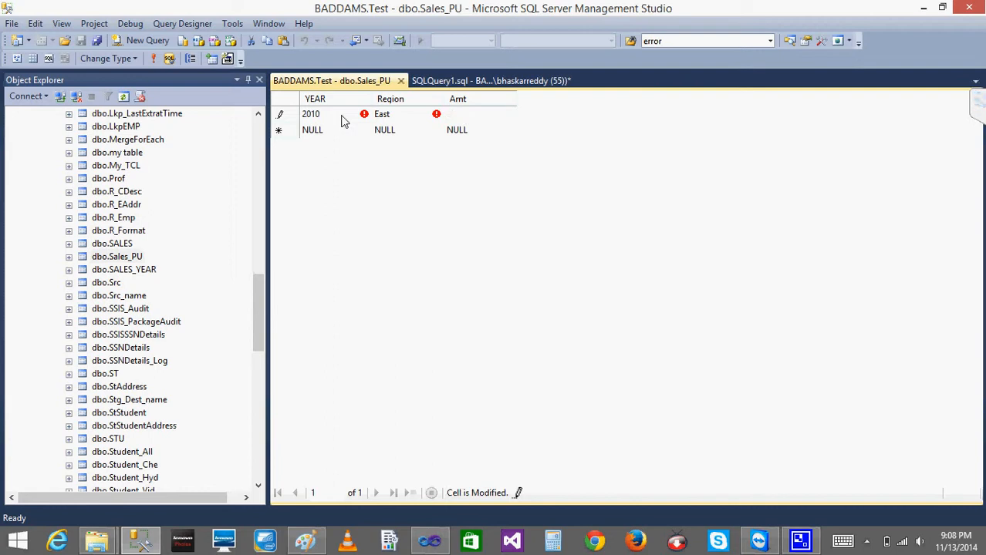
key("Tab")
- Add a second Sales_PU row with year 2010, region West and amount 30
type("2010")
key("Tab")
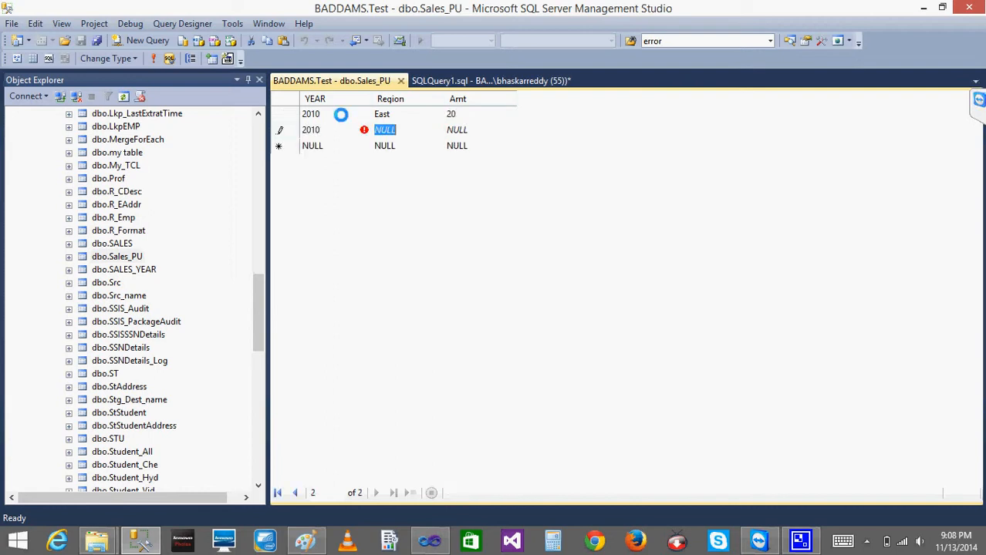
type("West")
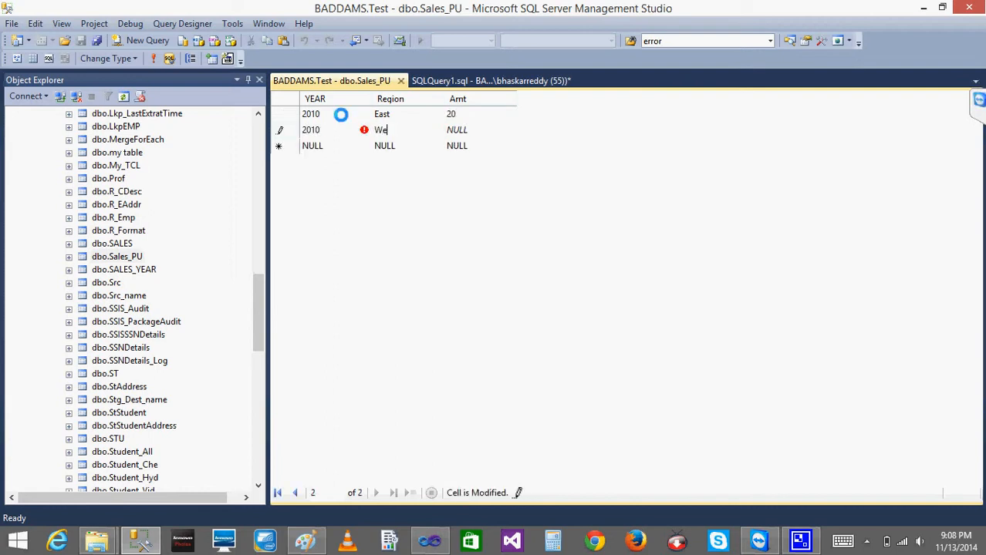
key("Tab")
type("30")
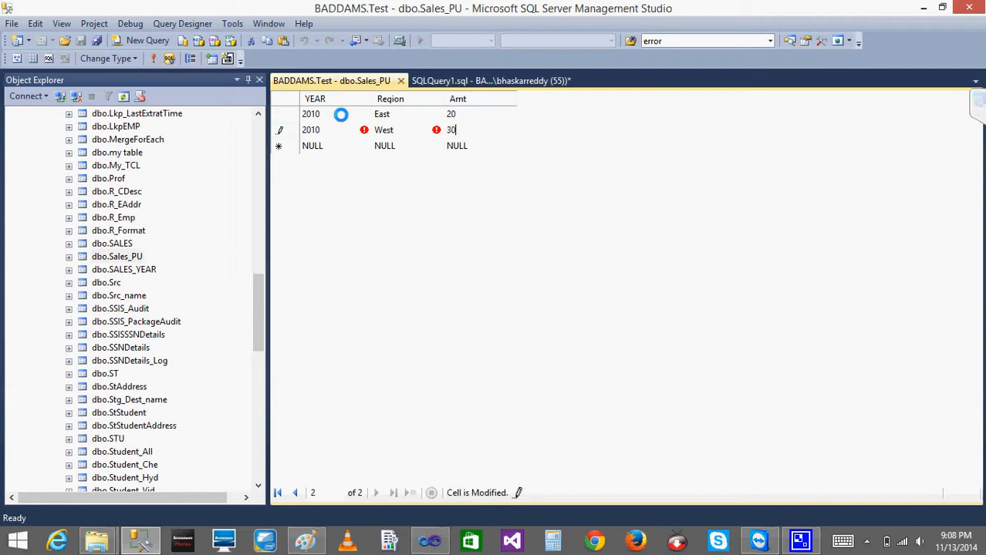
key("Tab")
- Add a third Sales_PU row with year 2011, region East and amount 40
type("2011")
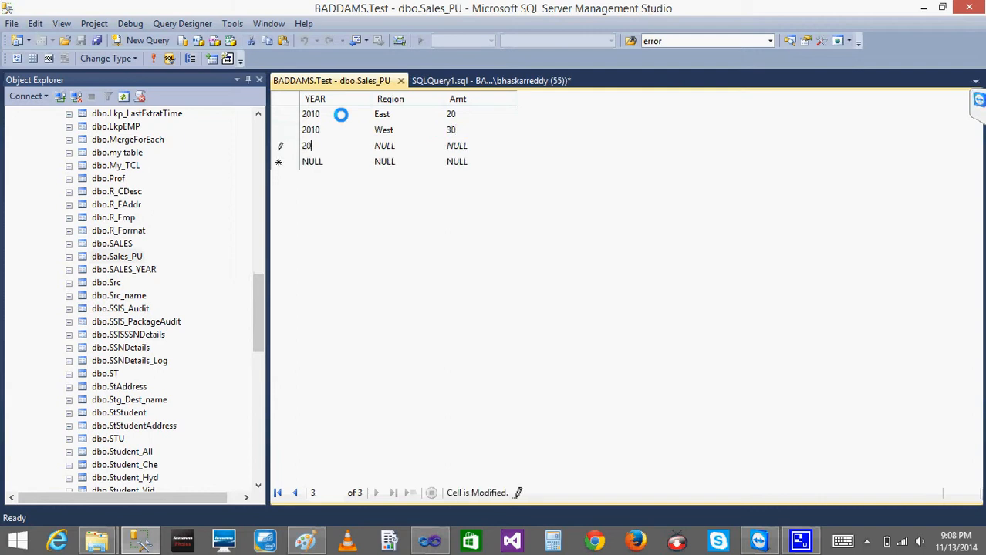
key("Tab")
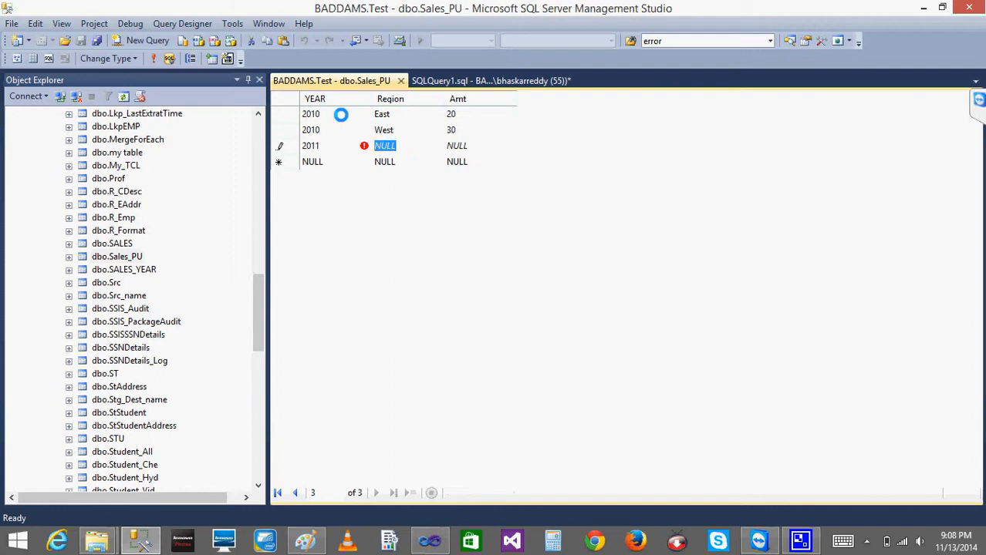
type("East")
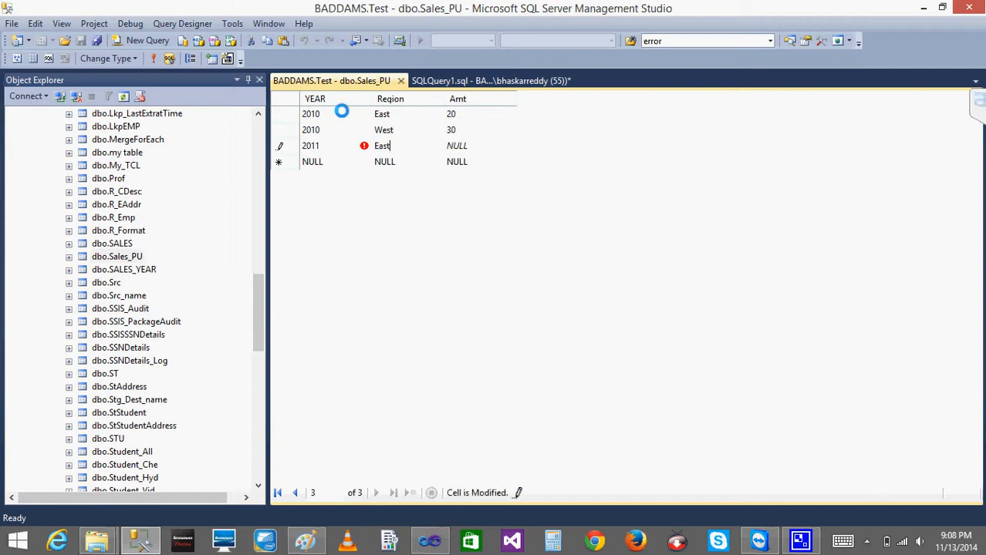
key("Tab")
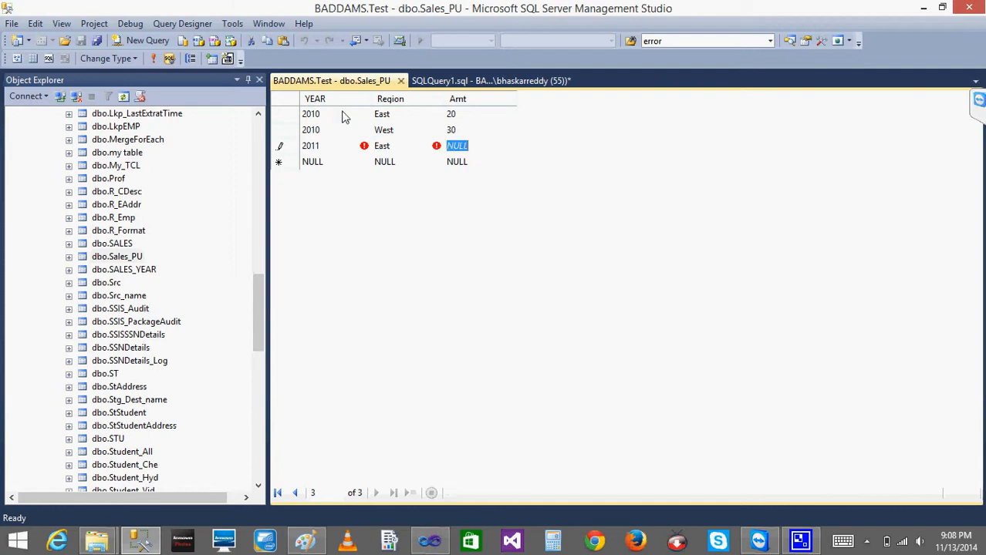
type("40")
key("Tab")
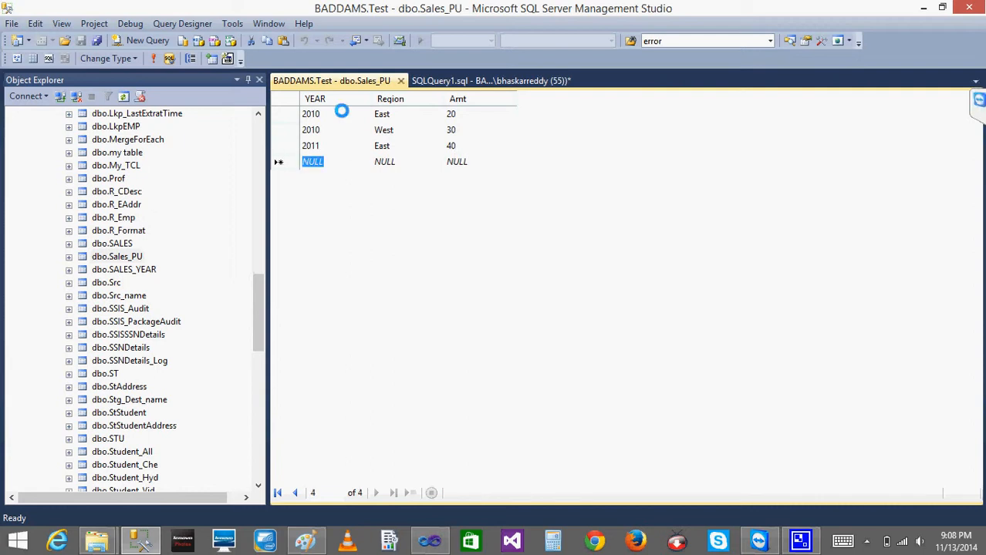
- Add a fourth Sales_PU row with year 2010, region North and amount 30
type("201")
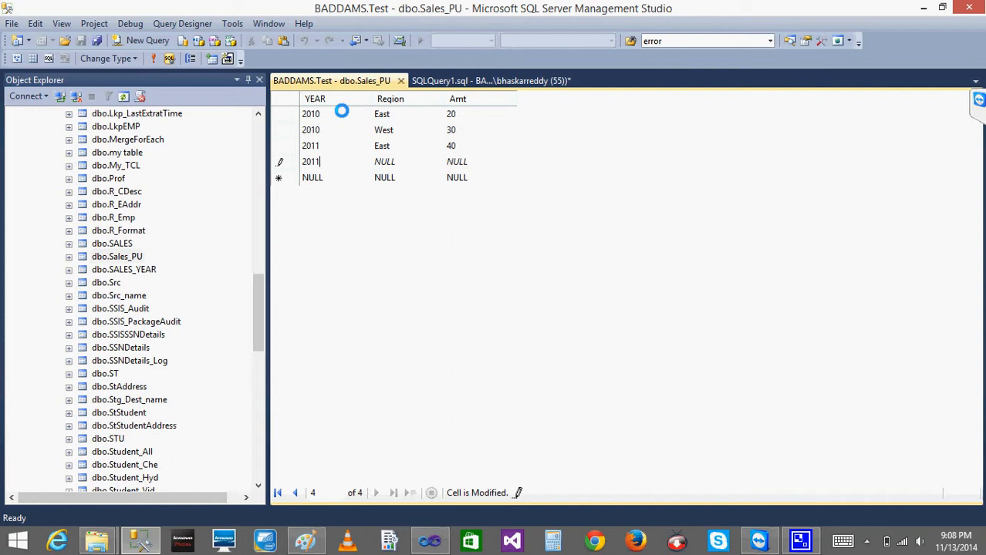
key("Tab")
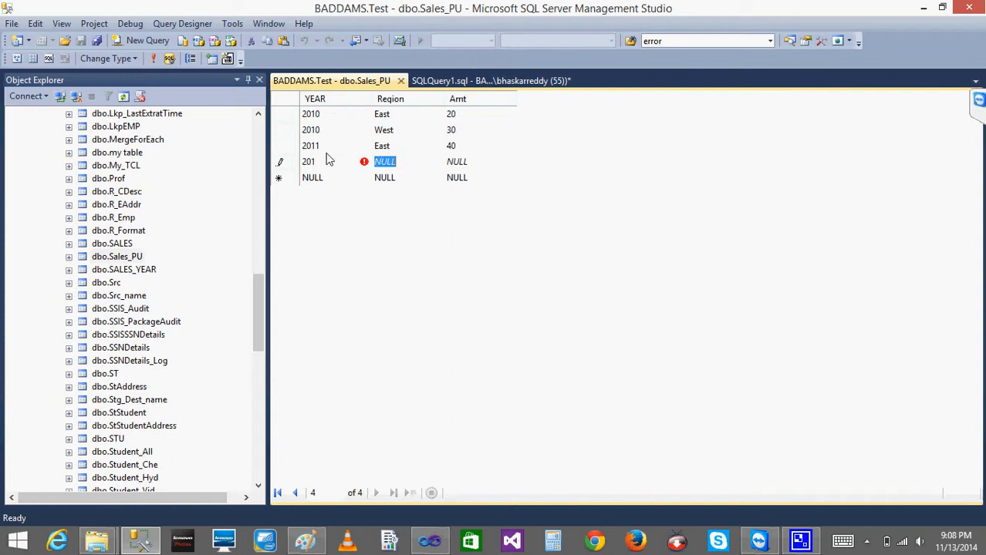
left_click(326, 153)
left_click(325, 162)
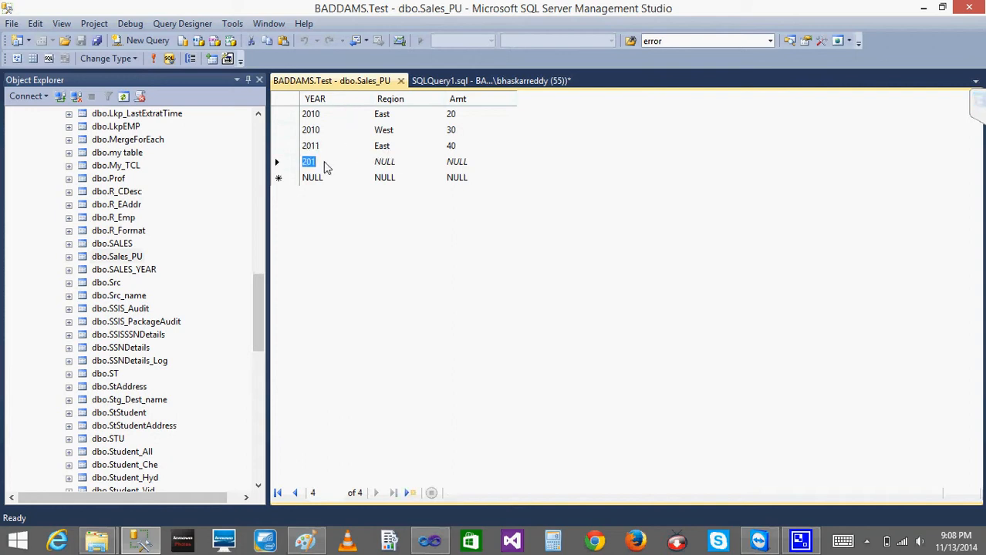
key("Tab")
type("0")
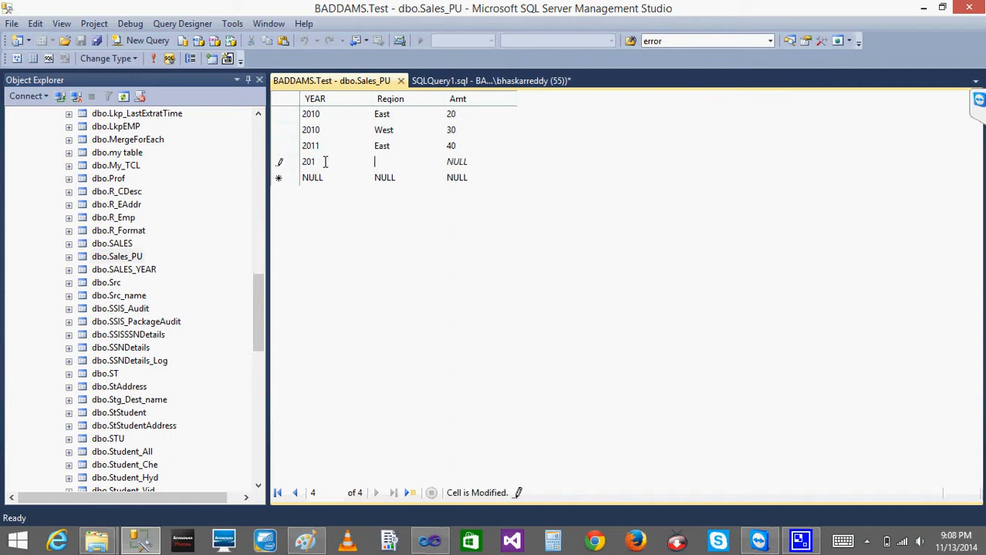
left_click(325, 162)
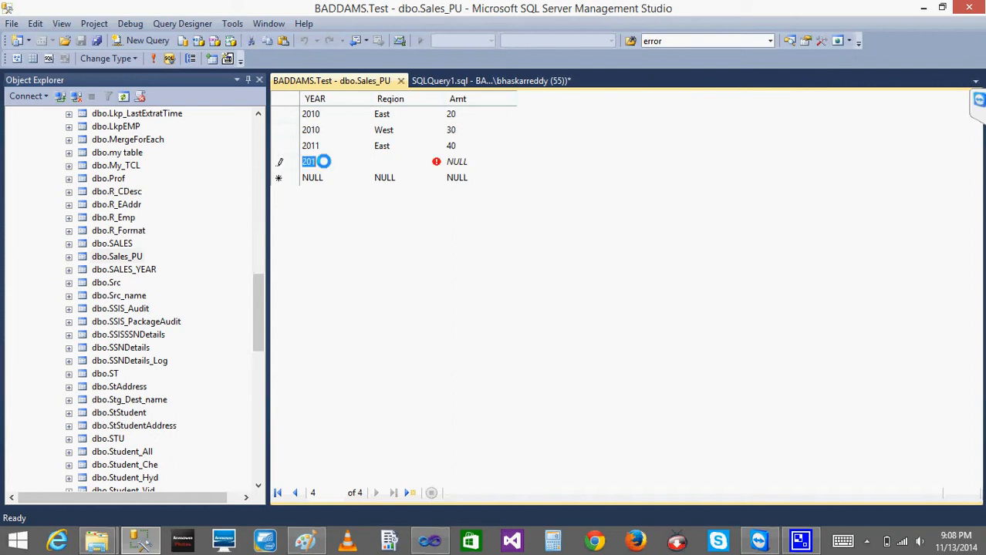
left_click(323, 161)
type("0")
key("Tab")
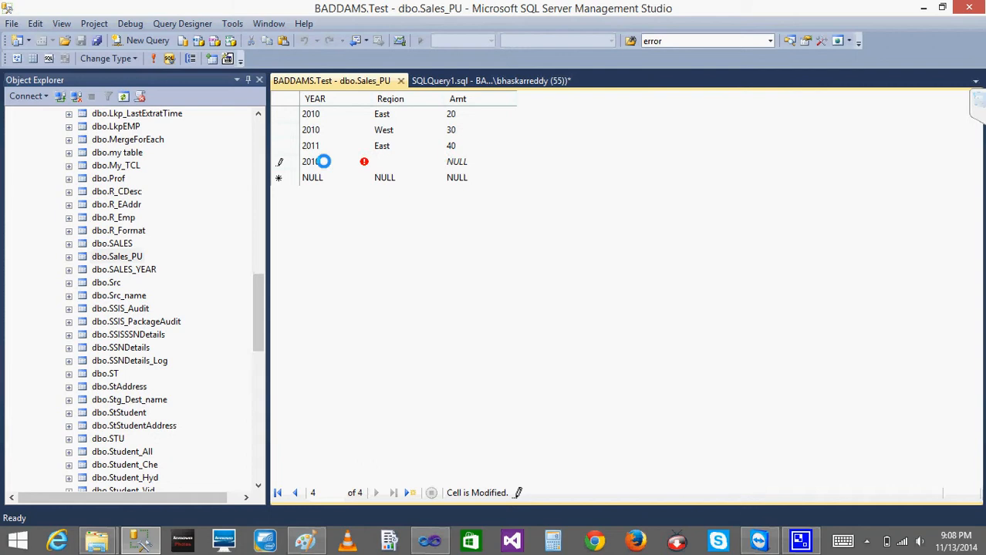
type("North")
key("Tab")
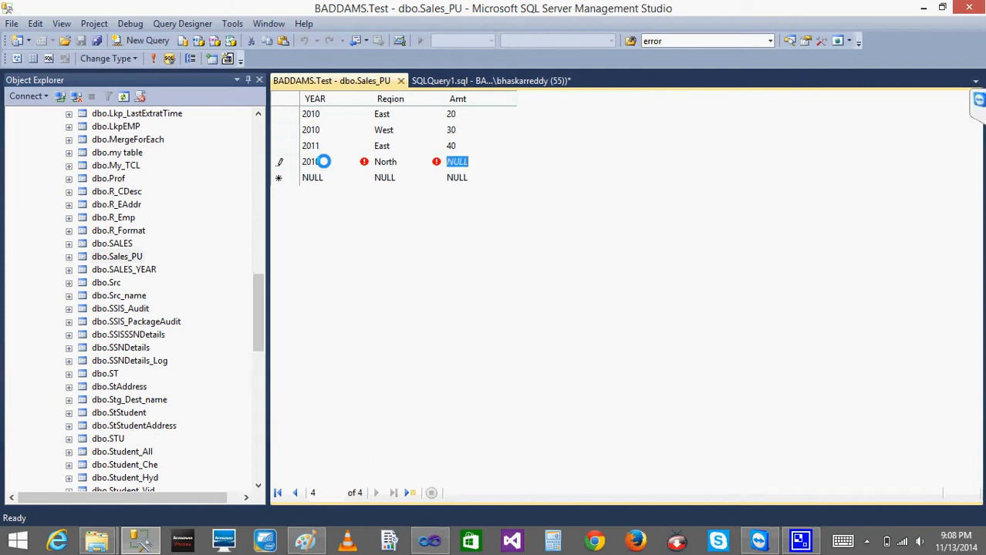
type("30")
key("Return")
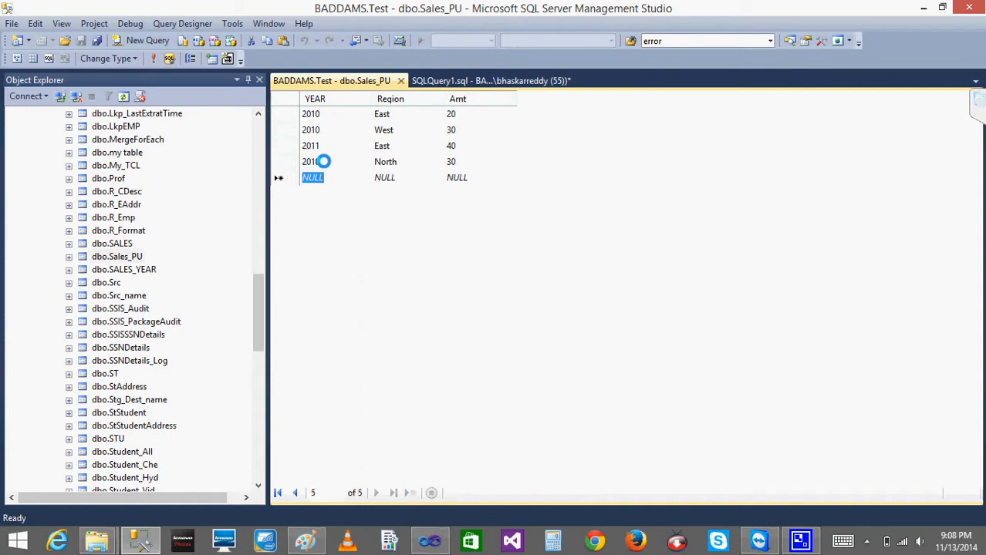
- Add a fifth Sales_PU row with year 2011, region West and amount 20
type("2011")
key("Tab")
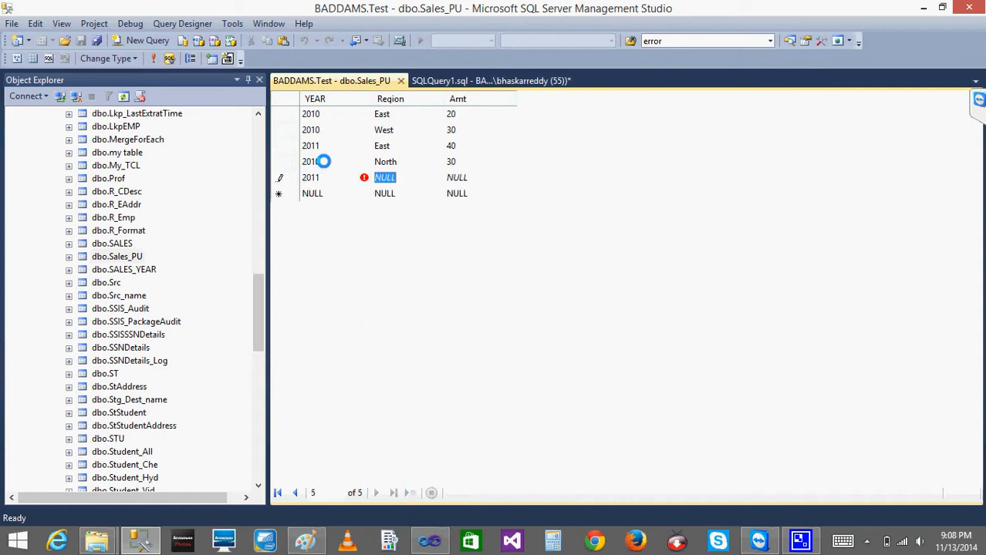
type("West")
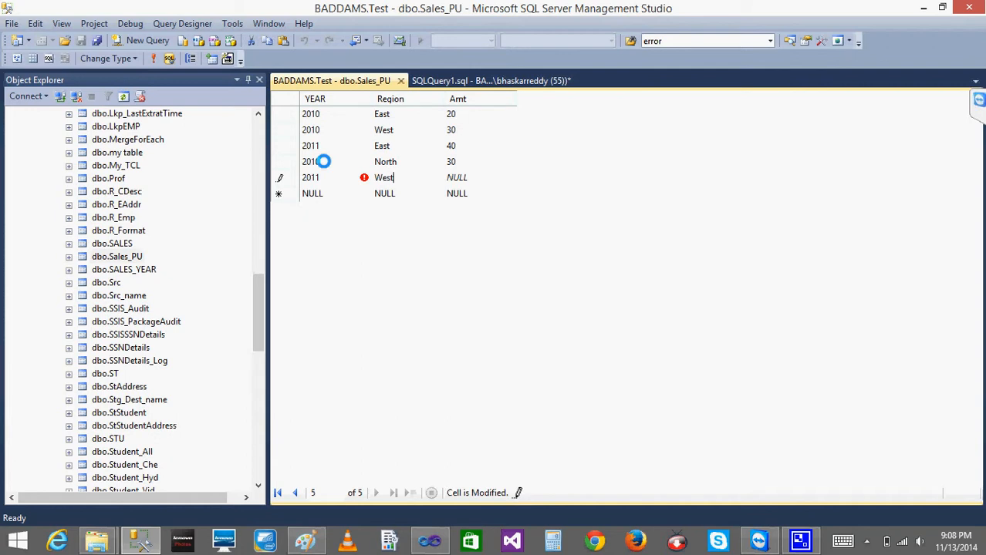
key("Tab")
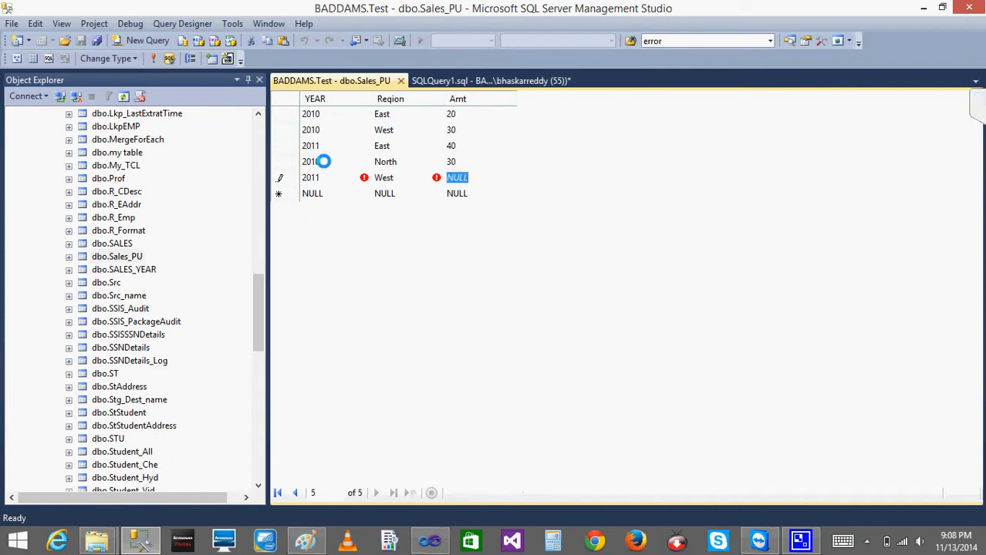
type("20")
key("Tab")
- Add a sixth Sales_PU row with year 2010, region South and amount 40, and close the table's row editor
type("2010")
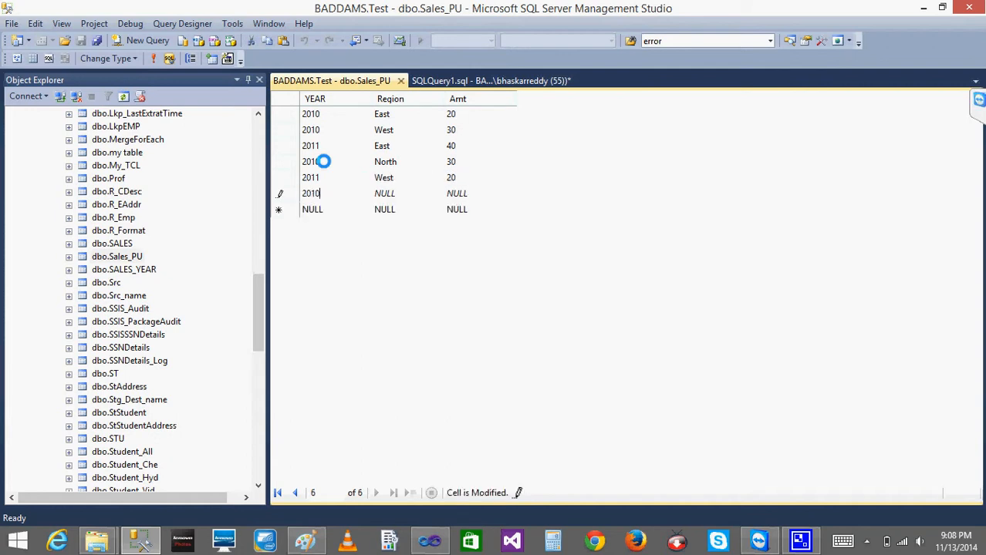
key("Tab")
type("South")
key("Tab")
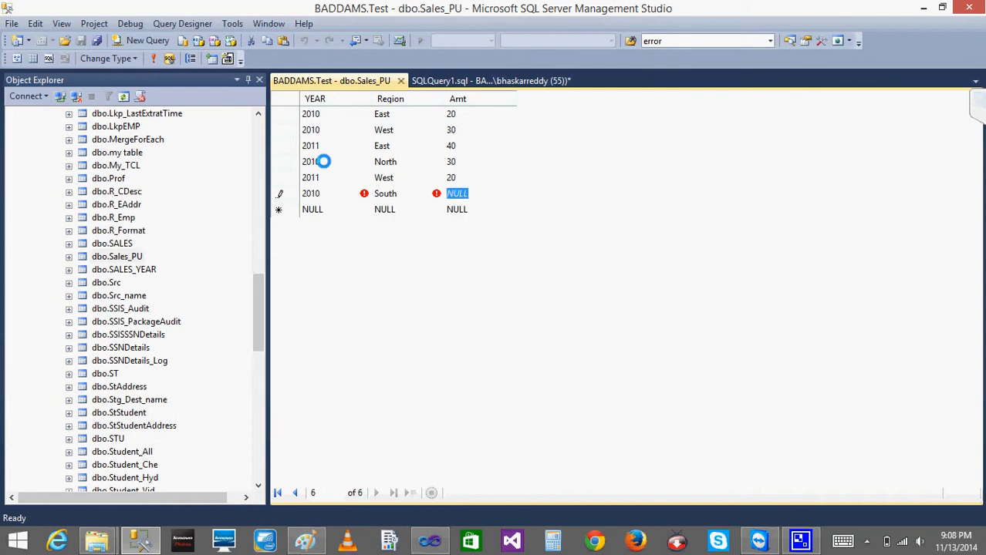
type("40")
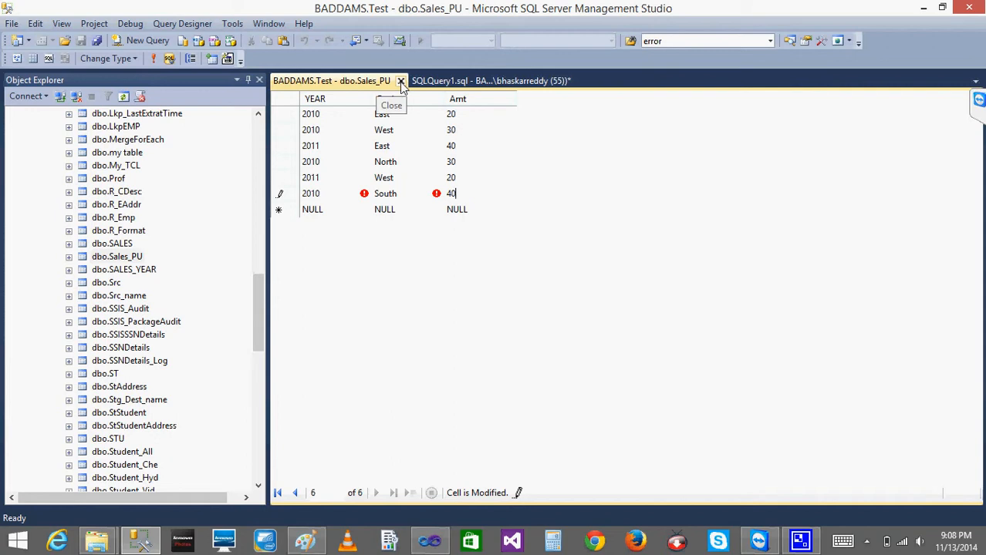
left_click(401, 82)
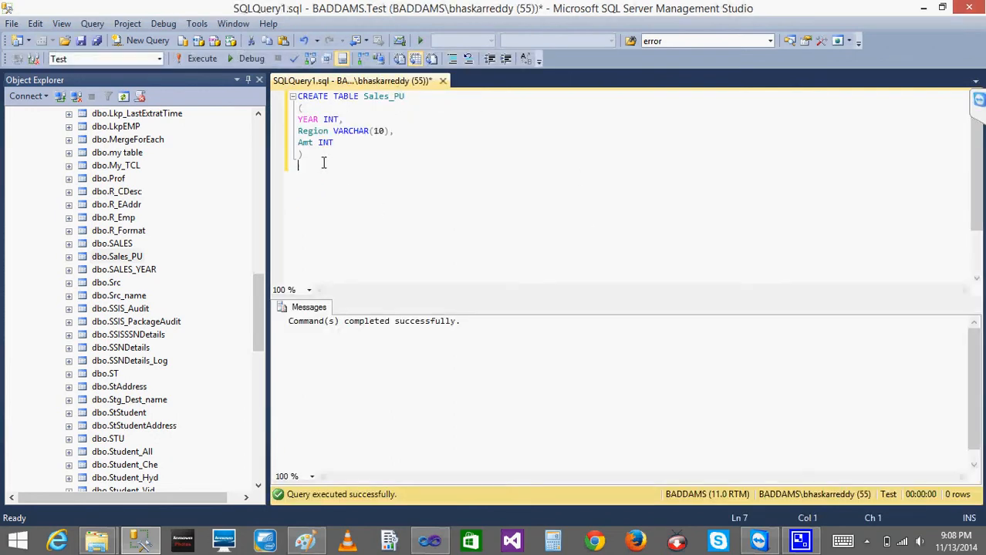
- Below the existing statement, start a CREATE TABLE statement for Sales_Pivot with a Year INT column
key("Return")
key("Return")
key("Return")
type("CREAT")
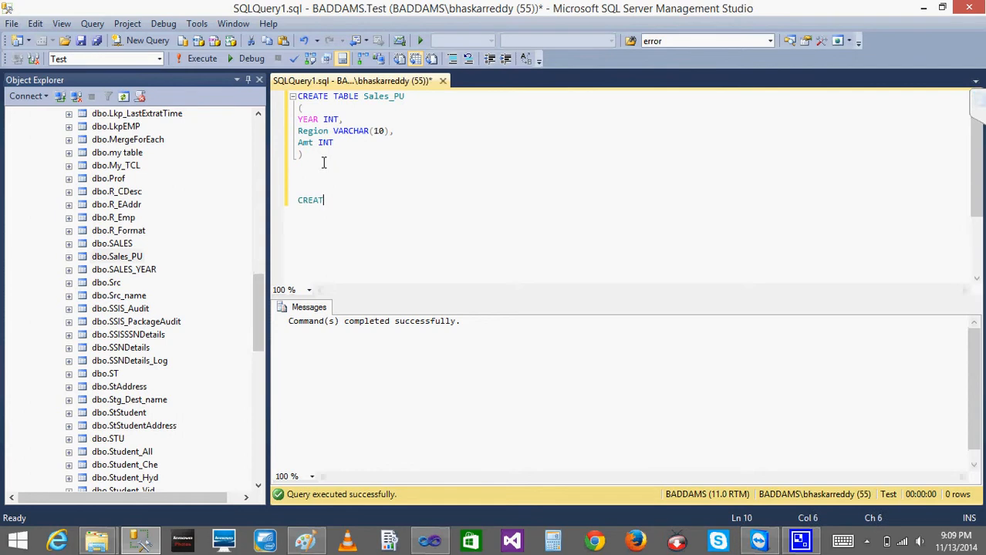
type("E TABLE")
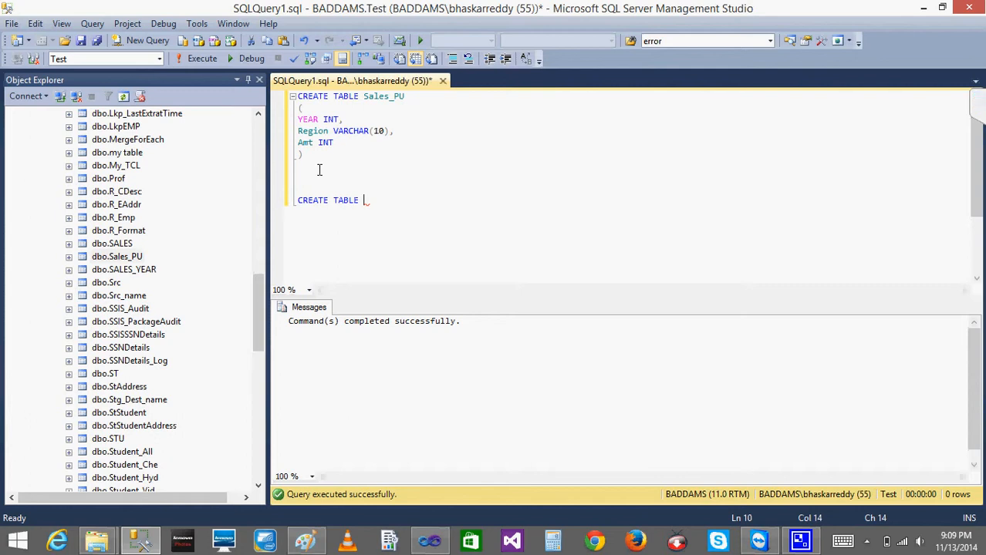
type("Sales_Pivot")
key("Return")
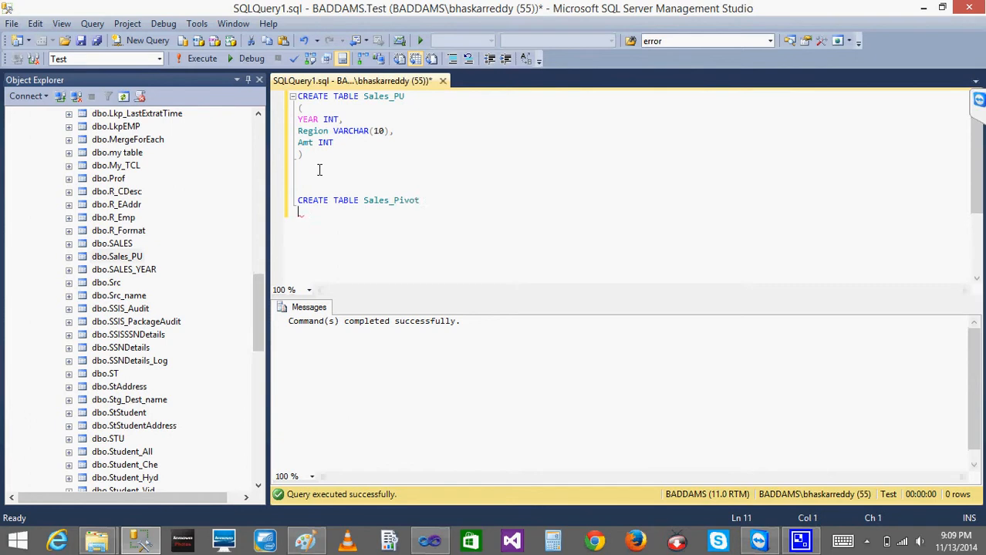
type("(")
key("Return")
type("Year INT,")
key("Return")
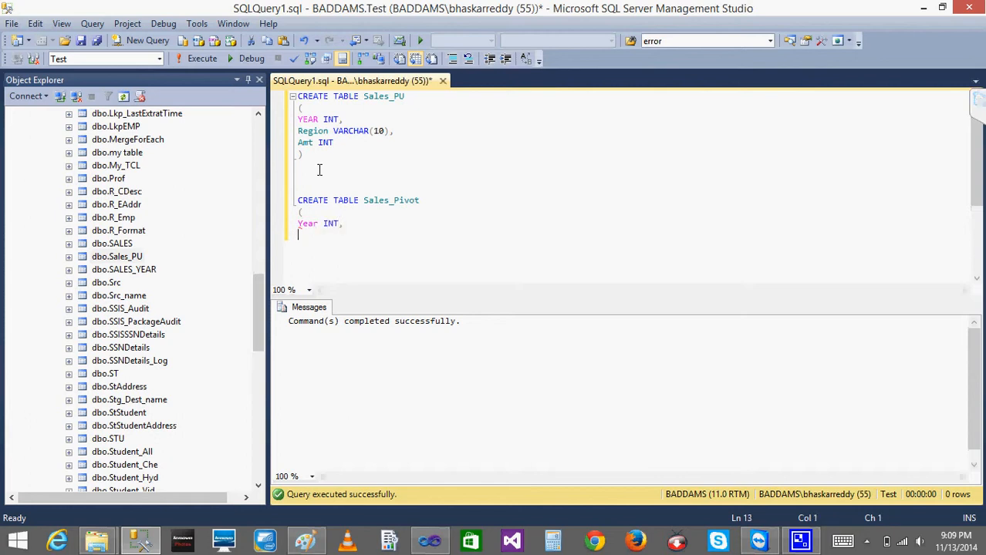
- Add East INT and West INT columns to the Sales_Pivot table definition
type("East INT")
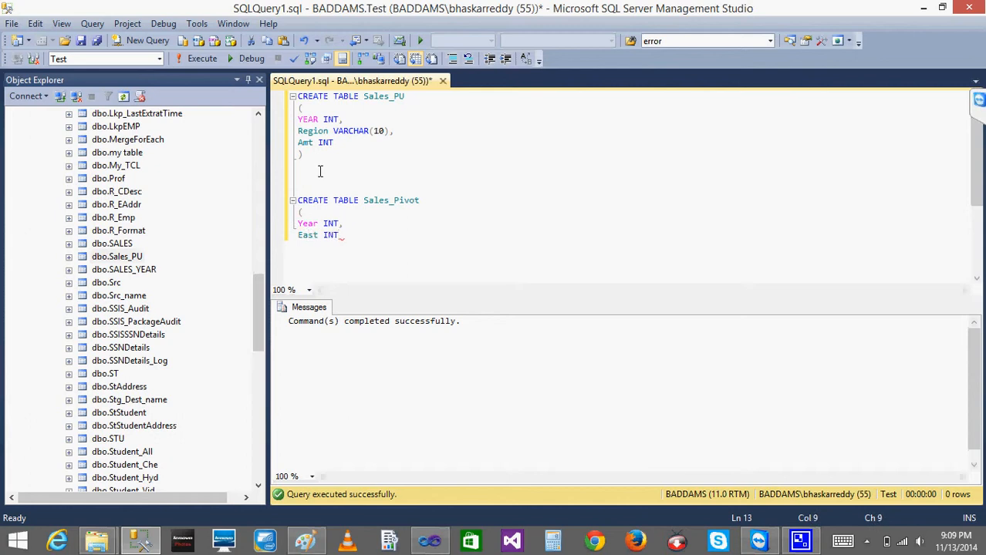
type(",")
key("Return")
type("West I")
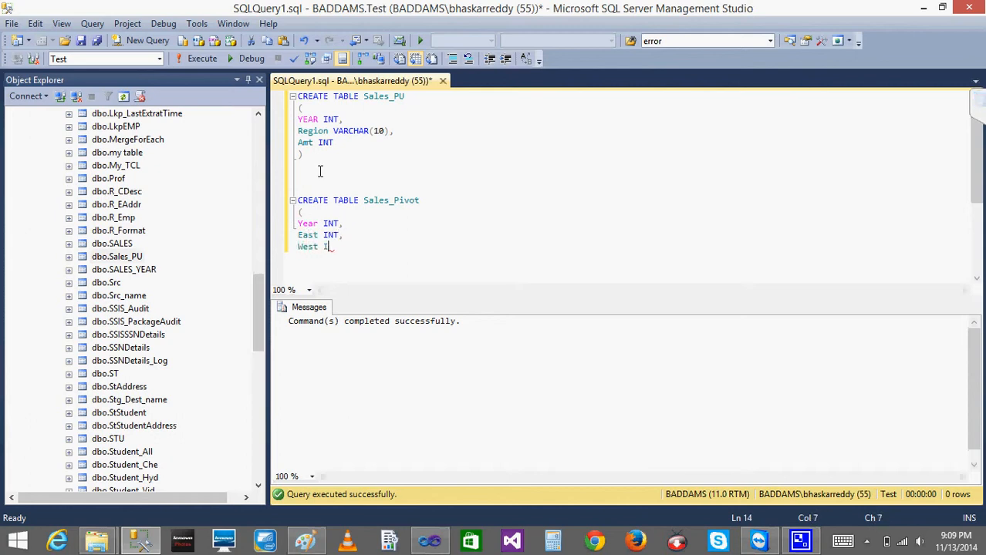
type("NT,")
key("Return")
- Add North INT and South INT columns to the Sales_Pivot definition and close its parenthesis
type("Not")
key("BackSpace")
type("rth ")
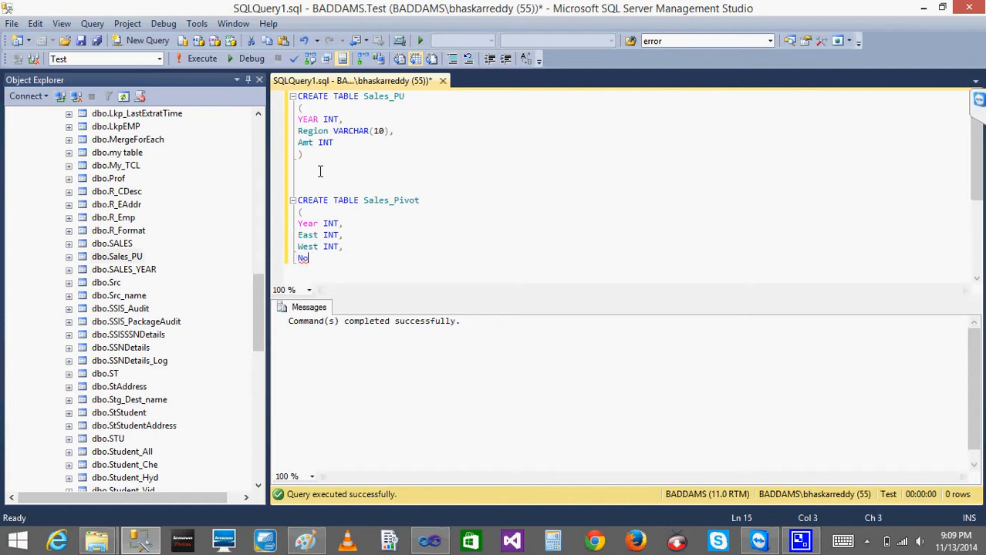
type("INT,")
key("Return")
type("South I")
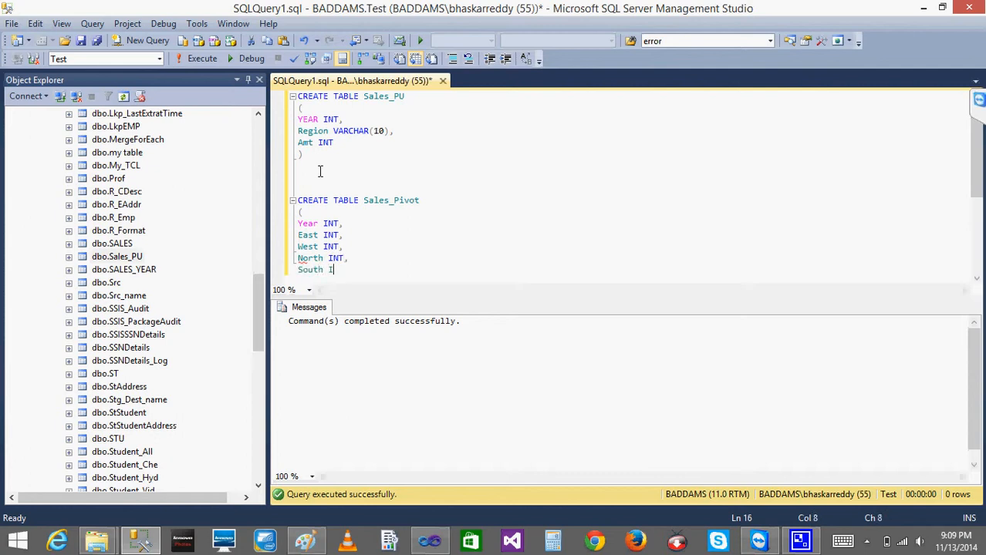
type("NT")
key("BackSpace")
type("T")
key("Return")
type(")")
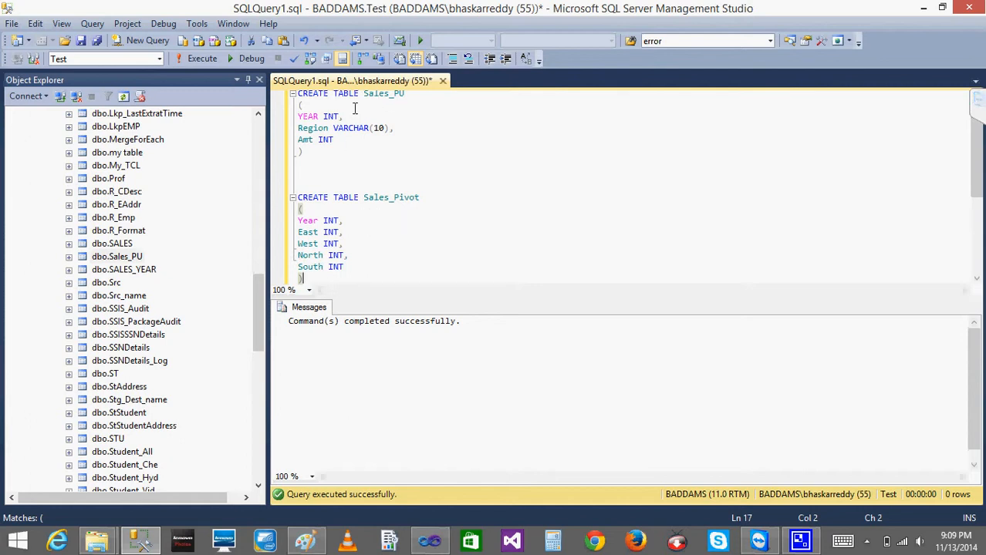
- Change the first statement's table name to Sales_Unpivot and execute both CREATE TABLE statements
left_click(413, 93)
key("BackSpace")
key("BackSpace")
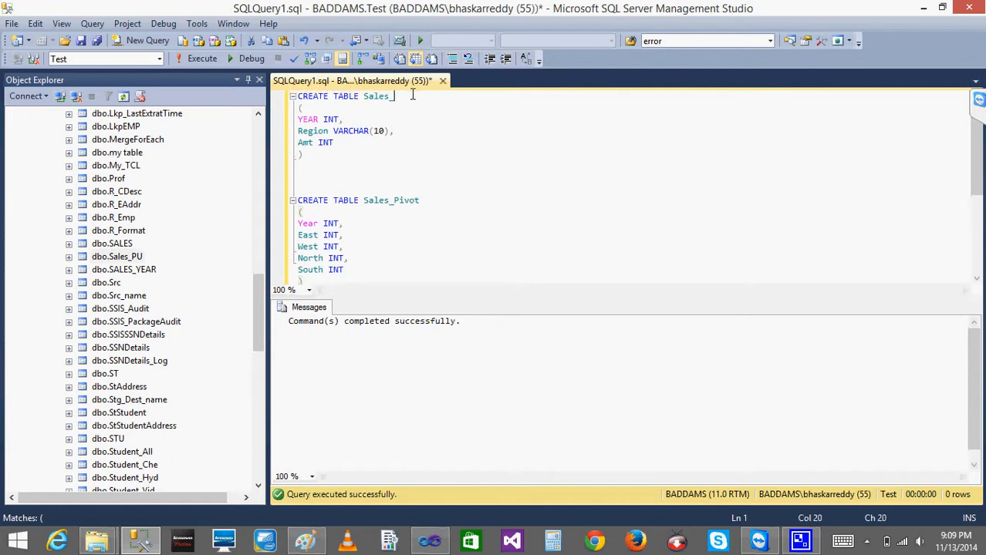
type("Unpivot")
left_click(318, 144)
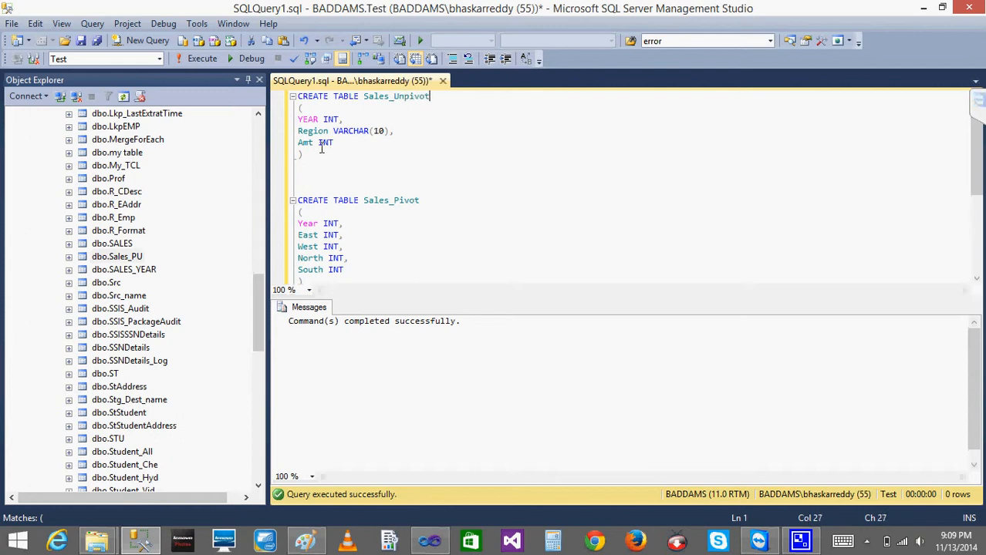
left_click(383, 261)
left_click(202, 59)
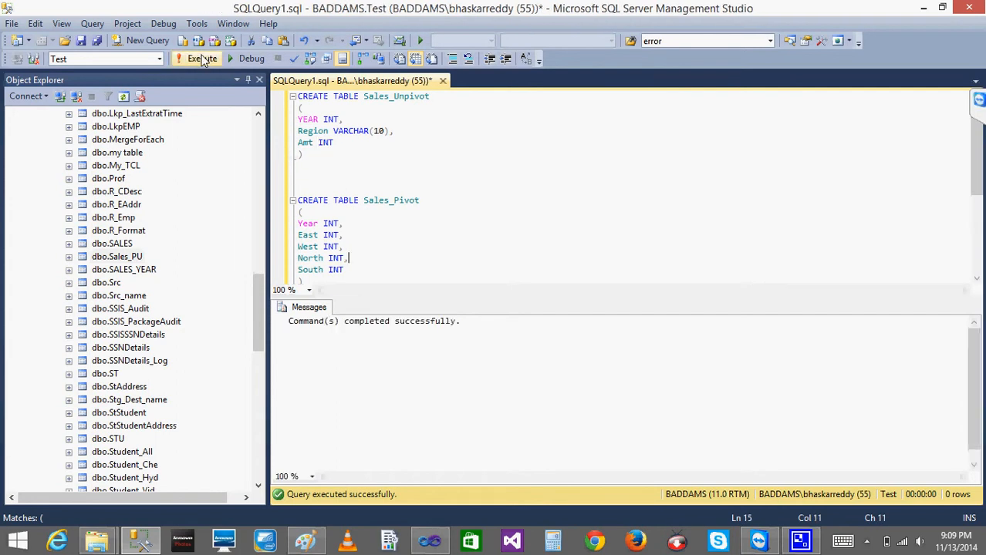
- Switch to Visual Studio, add a third Data Flow Task to the control flow of Package4.dtsx and open it
left_click(430, 541)
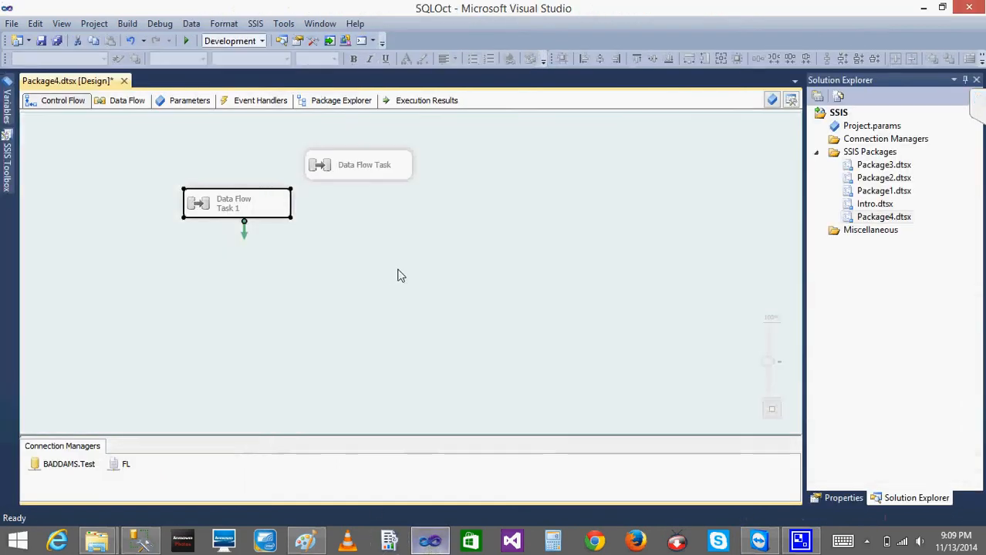
left_click(6, 179)
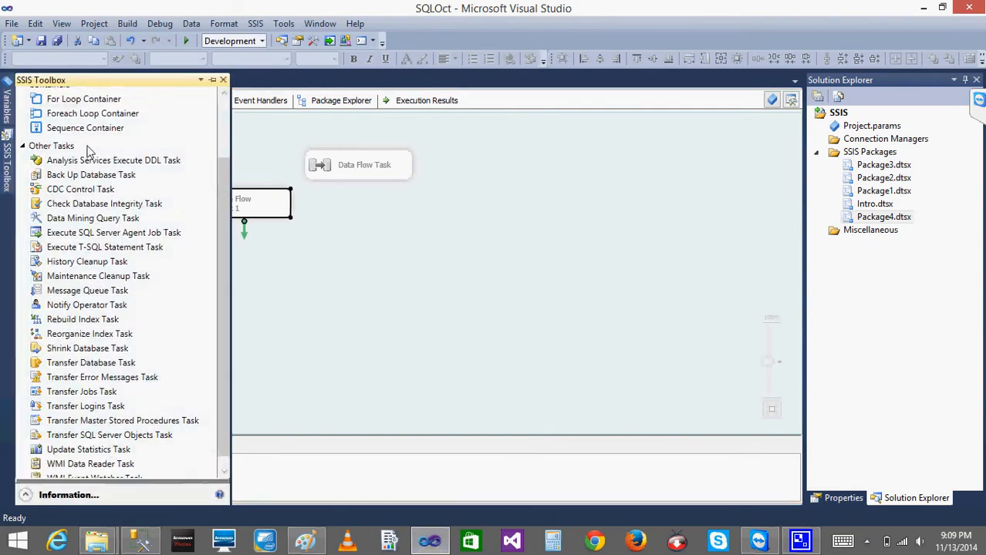
scroll(214, 114, "up", 2)
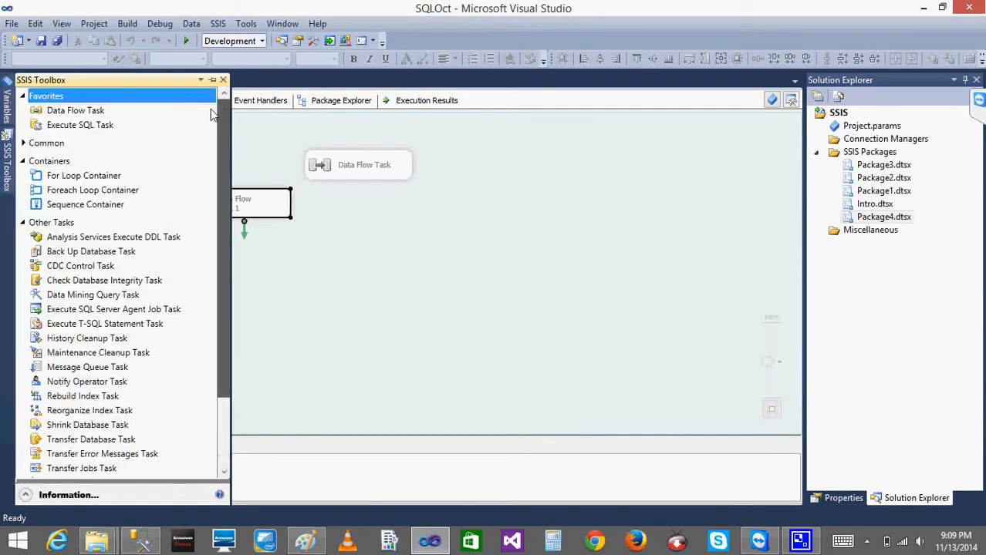
left_click_drag(96, 110, 437, 221)
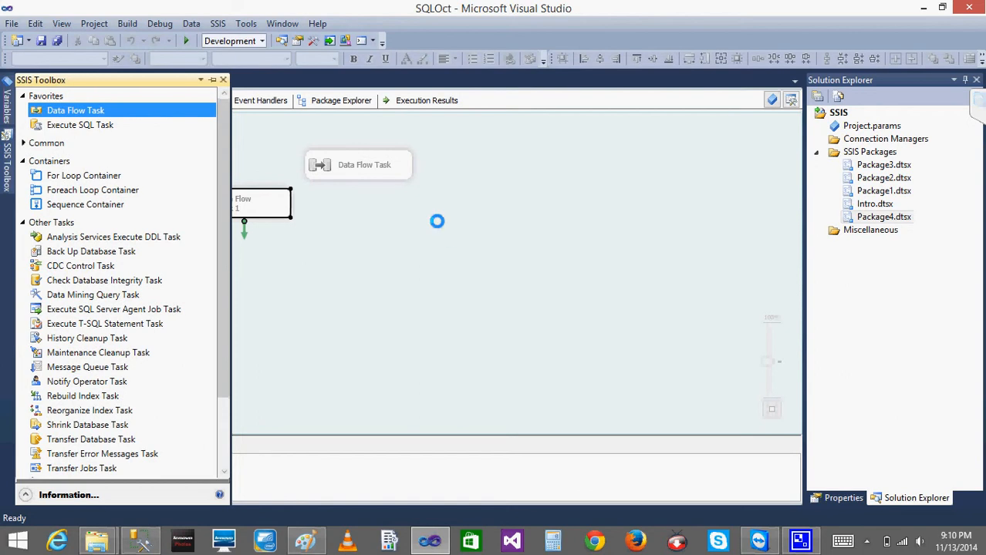
double_click(455, 242)
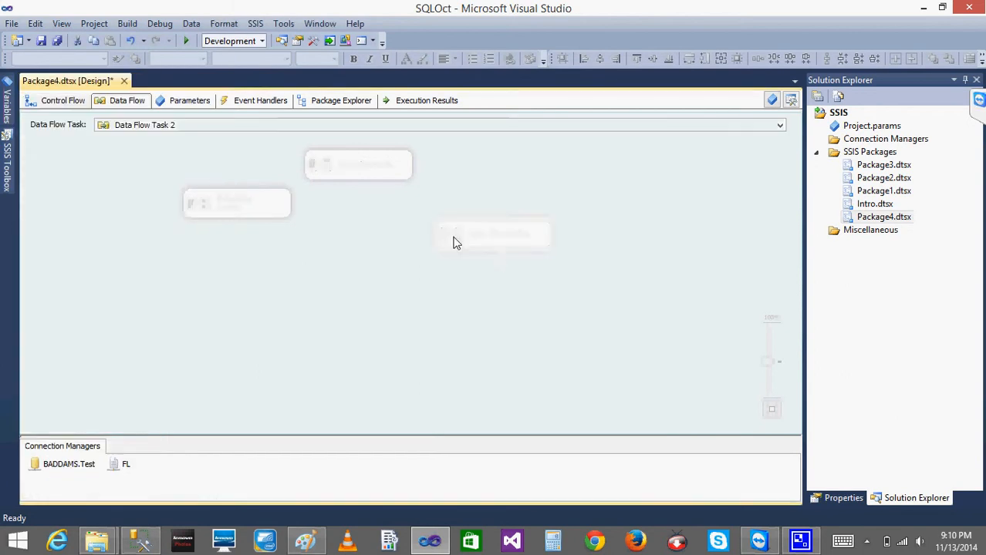
- Add an OLE DB Source to the empty data flow of Data Flow Task 2
left_click(7, 162)
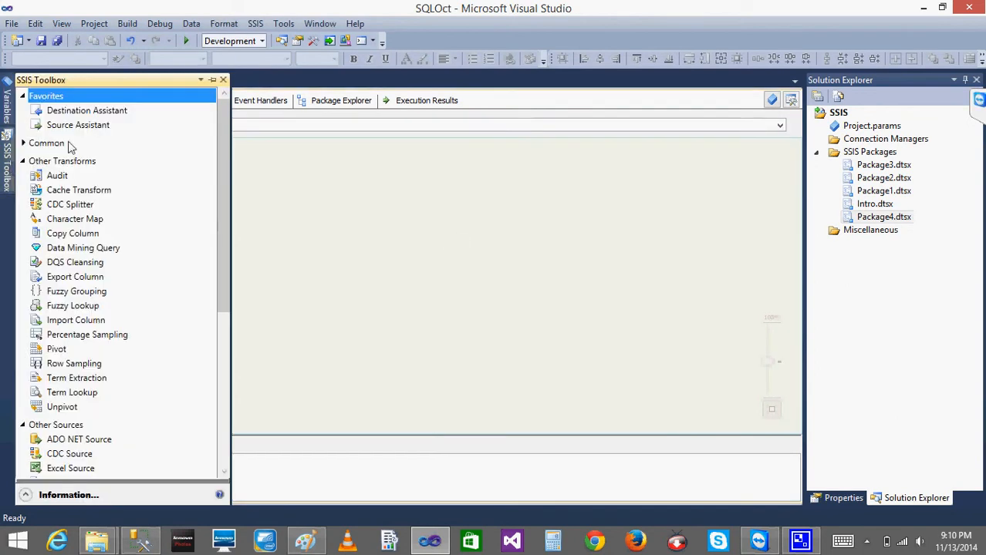
left_click_drag(221, 217, 218, 329)
left_click(69, 319)
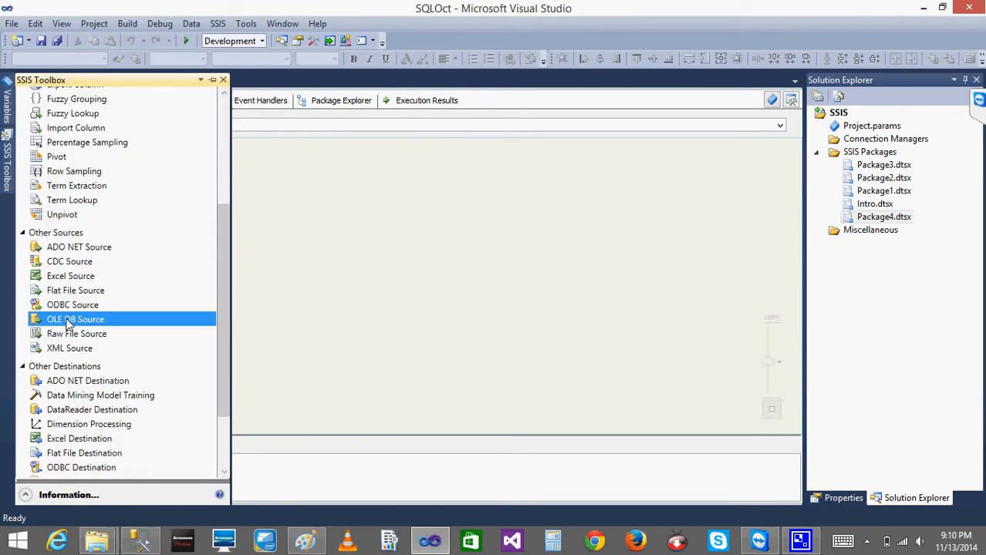
left_click(390, 215)
- Set the OLE DB Source's table to [dbo].[Sales_PU], preview its rows, check its columns and accept the settings
double_click(416, 225)
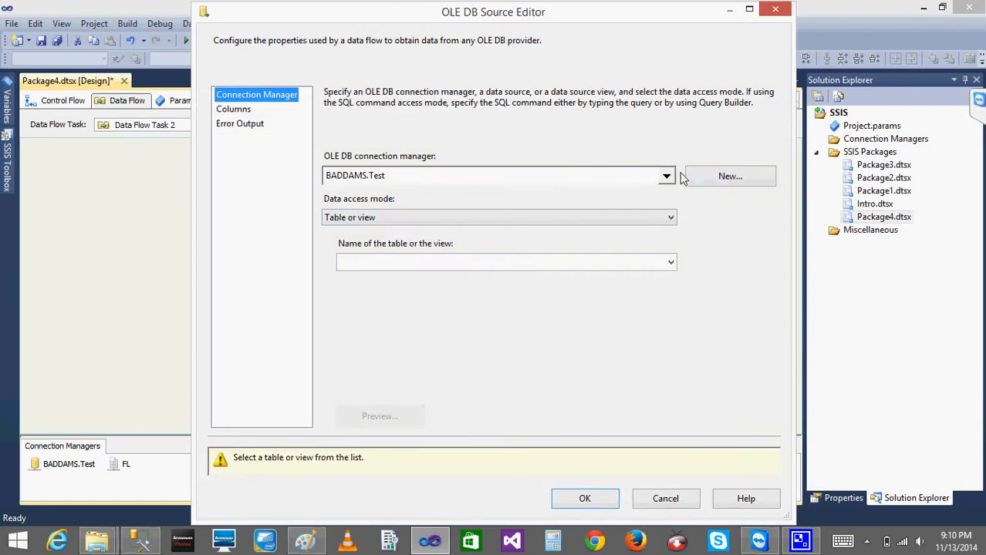
left_click(670, 262)
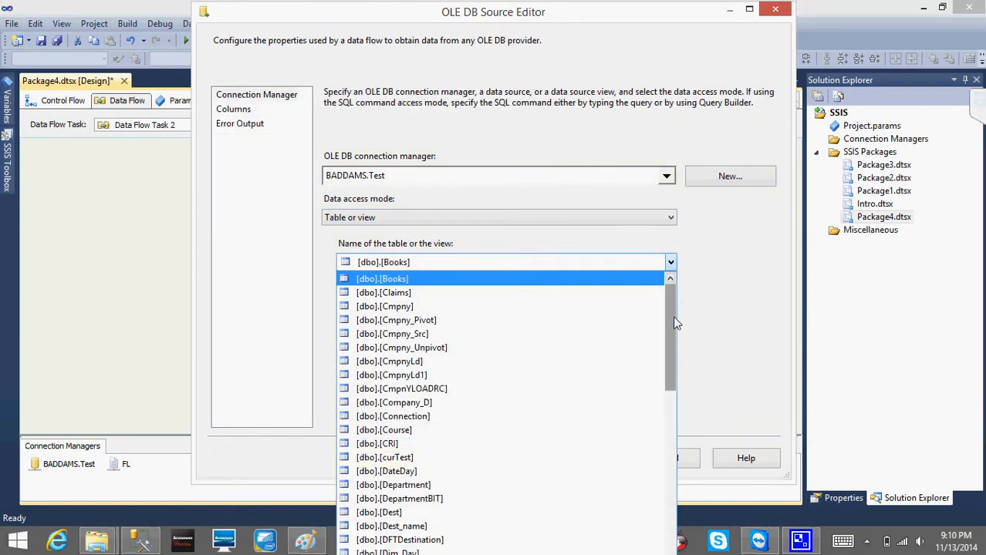
left_click_drag(674, 318, 668, 465)
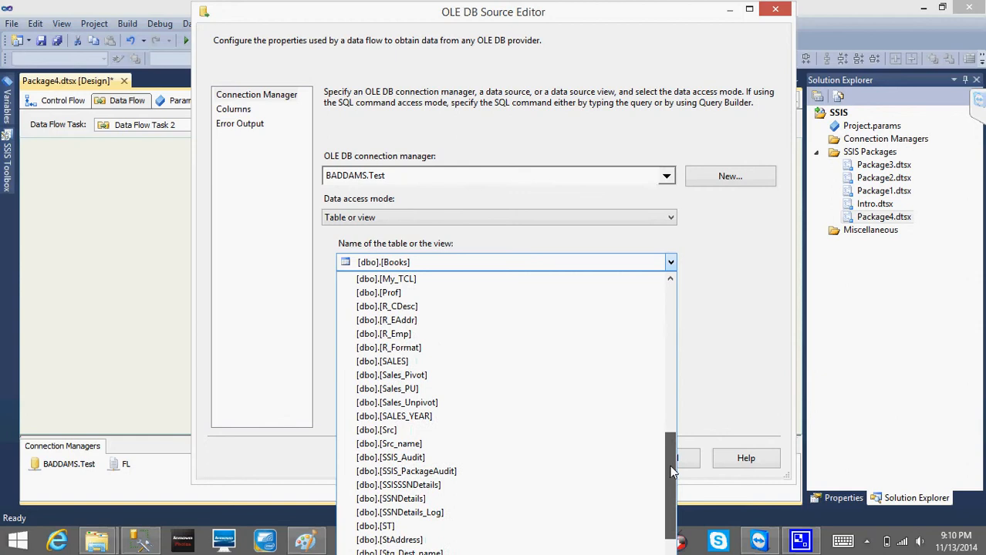
left_click(388, 390)
left_click(386, 416)
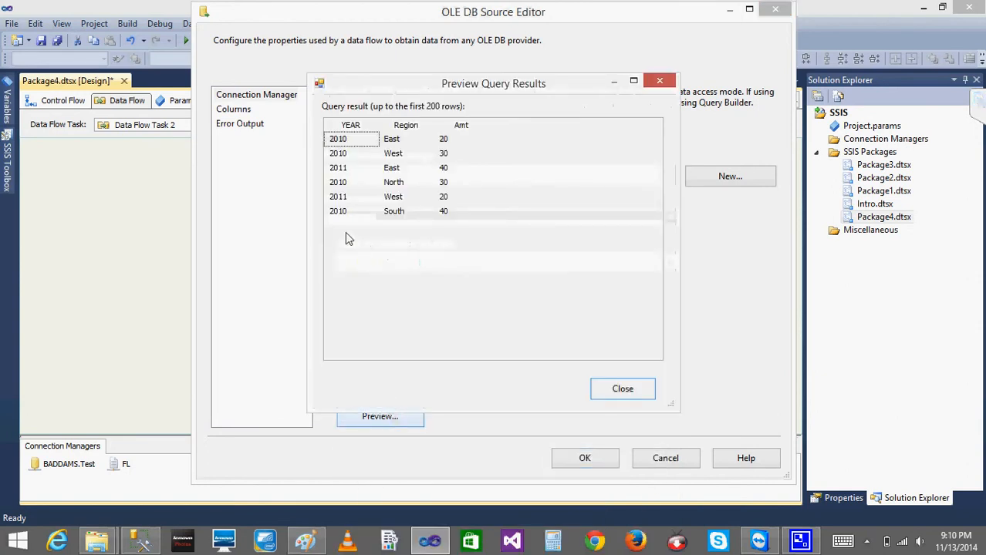
left_click(624, 390)
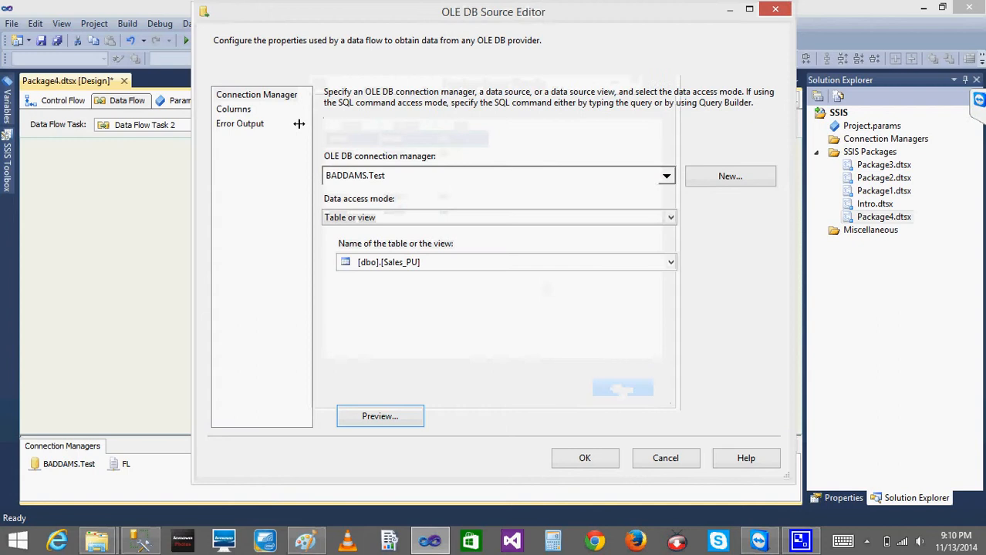
left_click(236, 110)
left_click(585, 460)
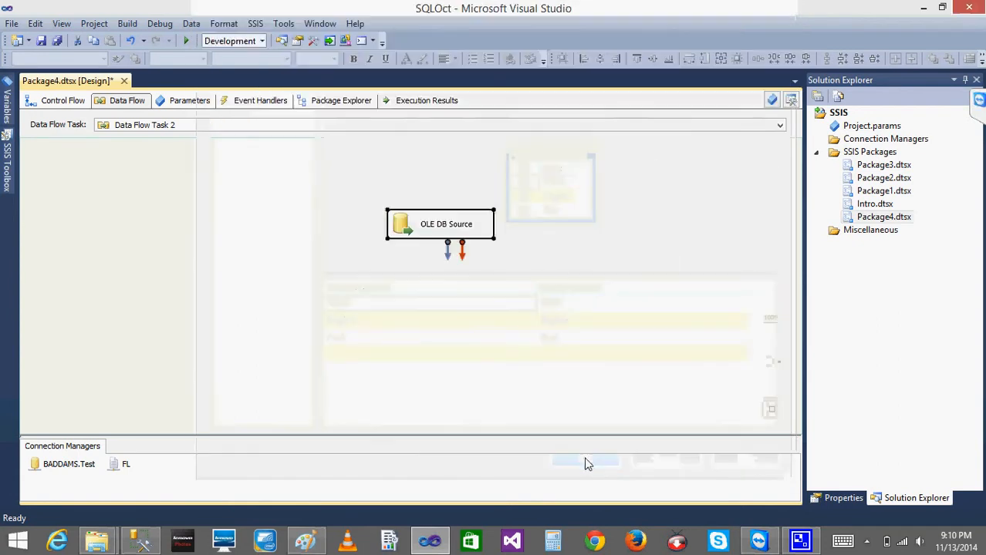
- Add a Pivot transformation below the OLE DB Source and connect the source's output to it
left_click(266, 256)
mouse_move(8, 185)
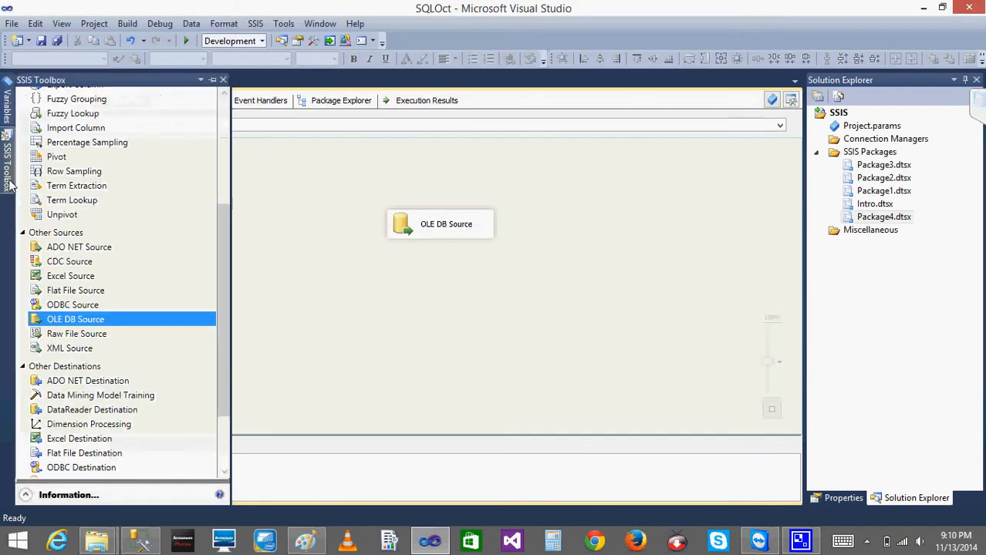
left_click_drag(222, 267, 222, 194)
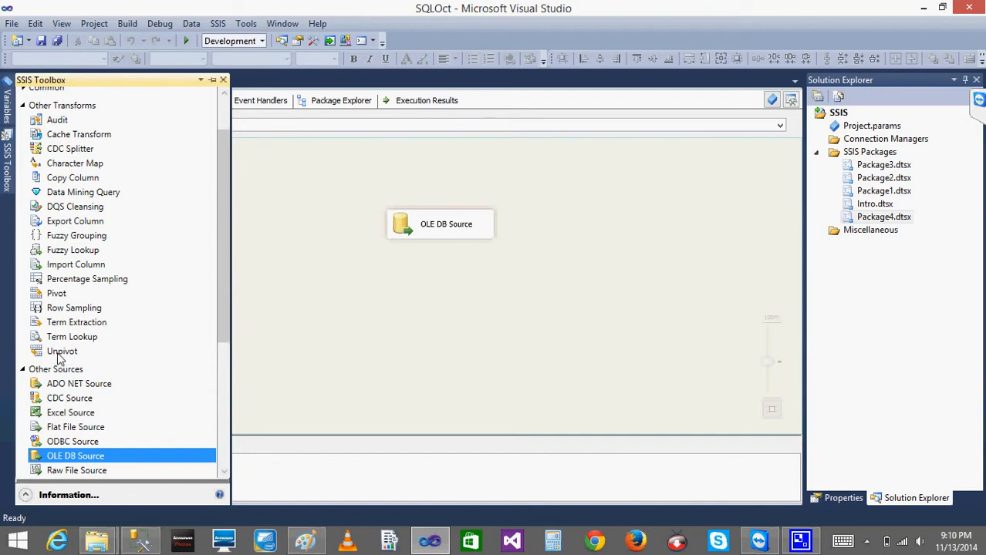
left_click(54, 297)
left_click_drag(54, 297, 394, 293)
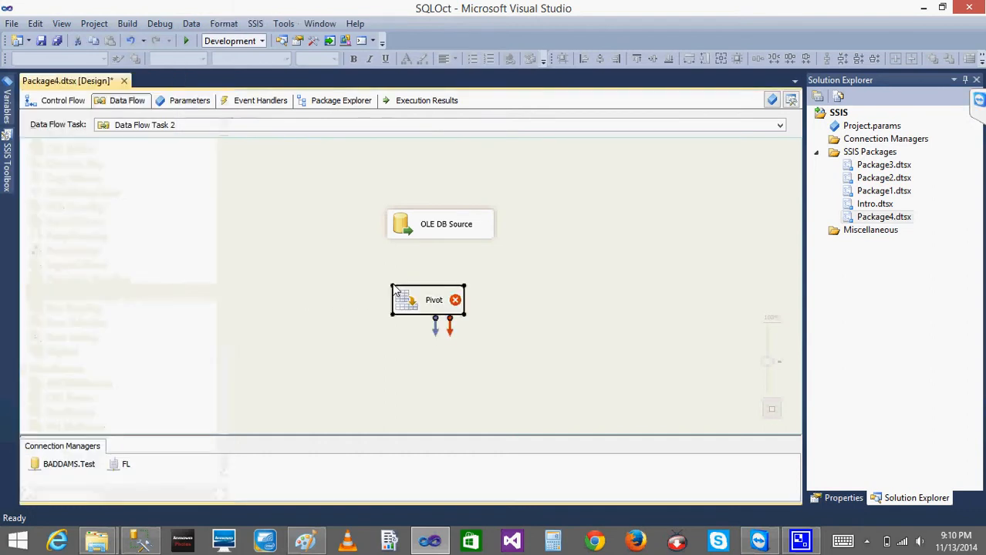
left_click(432, 231)
left_click_drag(447, 253, 434, 305)
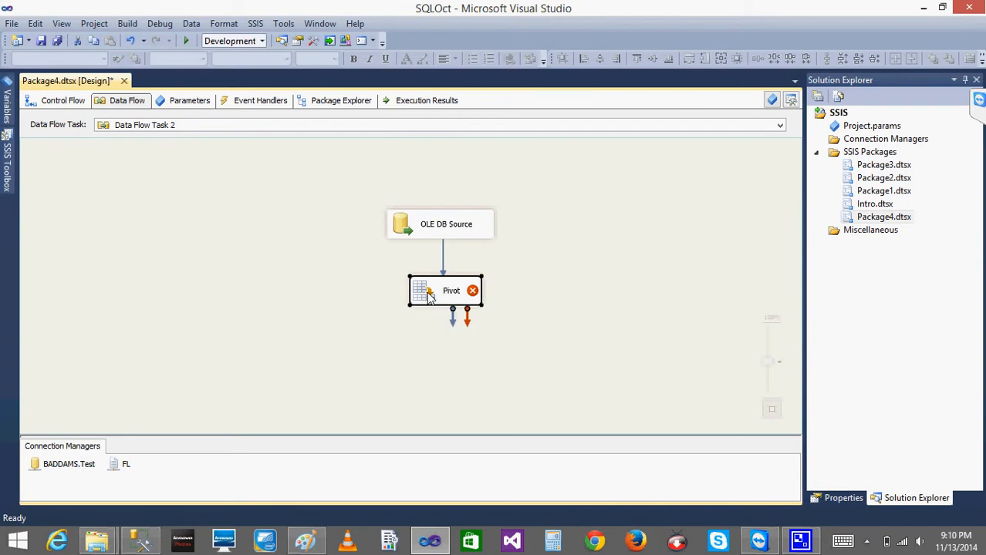
- Examine the Pivot transformation's standard editor and the component properties in its Advanced Editor
double_click(430, 300)
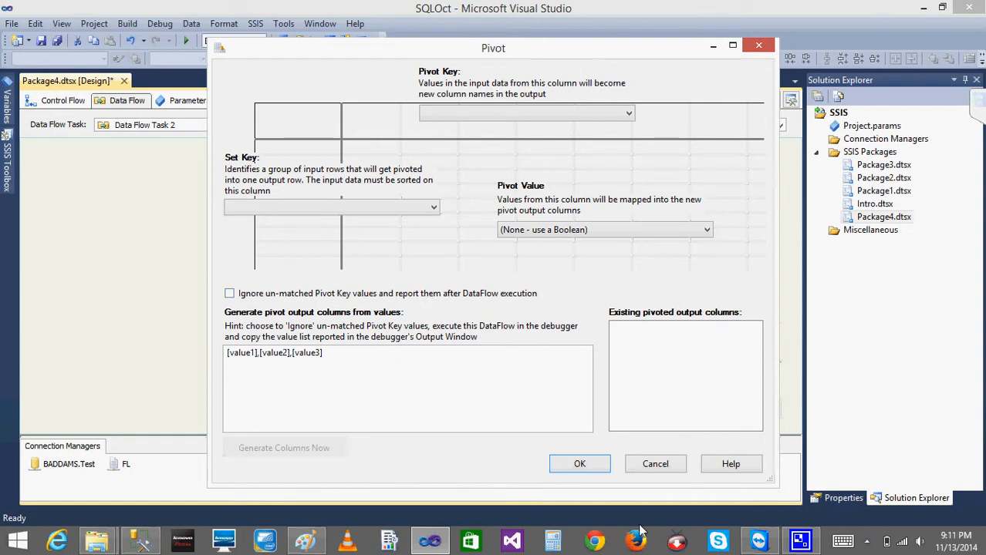
left_click(650, 469)
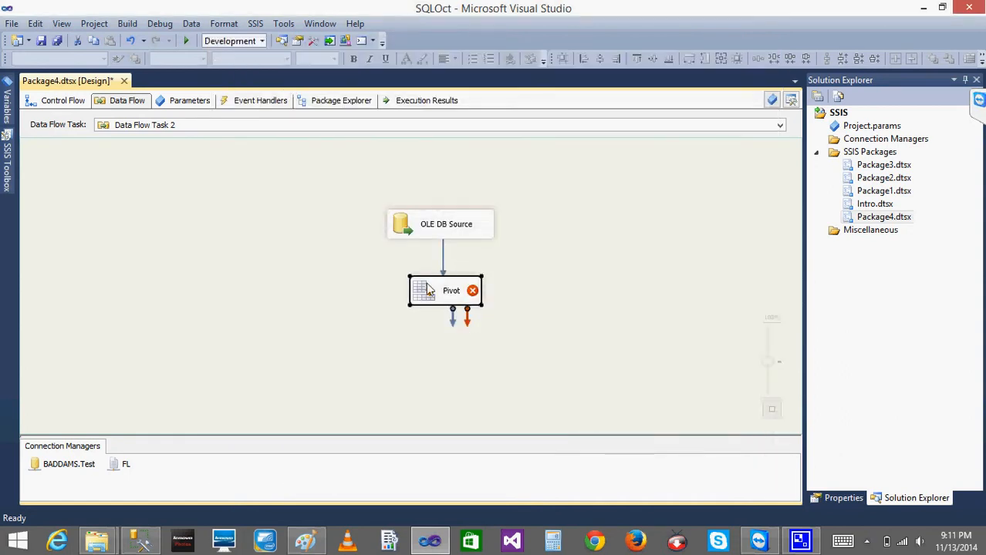
right_click(426, 285)
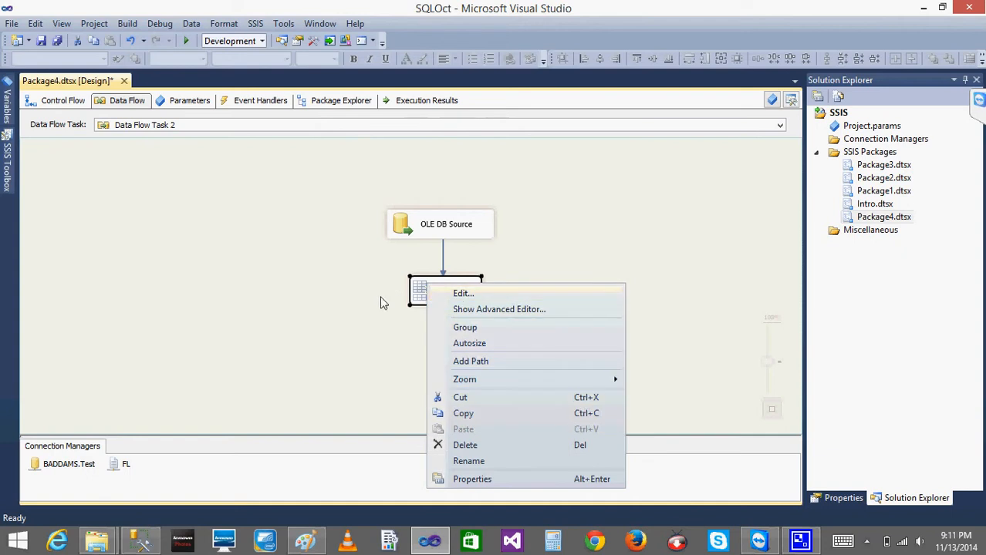
left_click(500, 317)
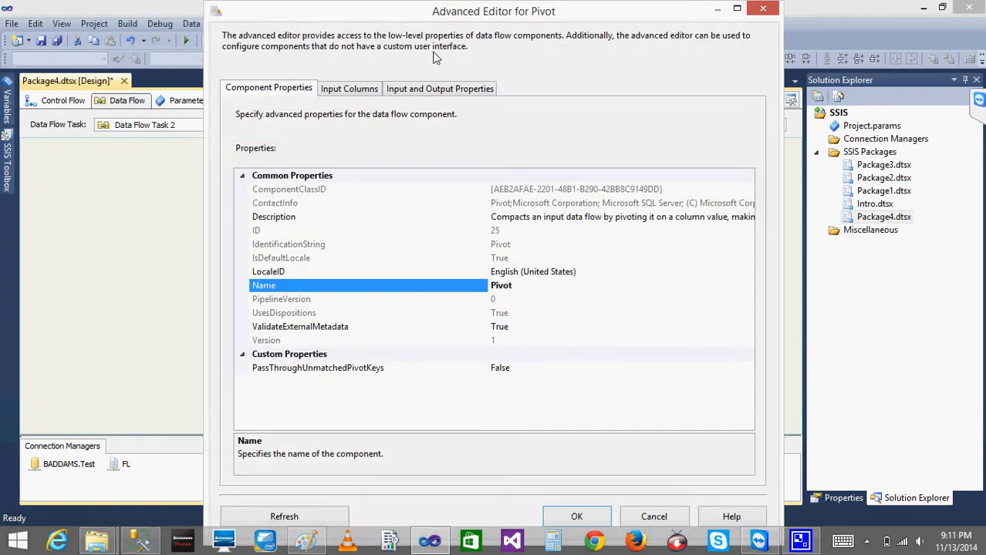
left_click(763, 9)
left_click(378, 287)
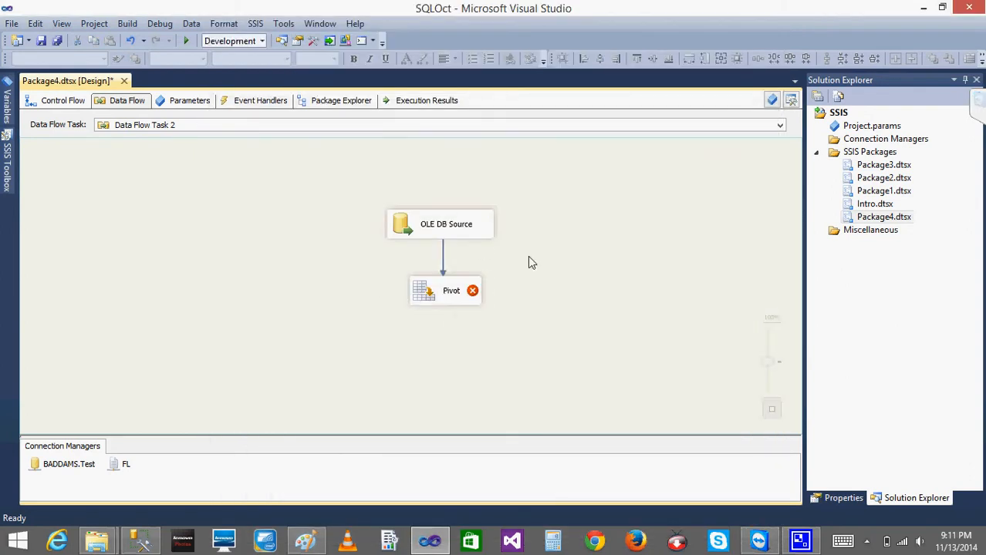
double_click(425, 297)
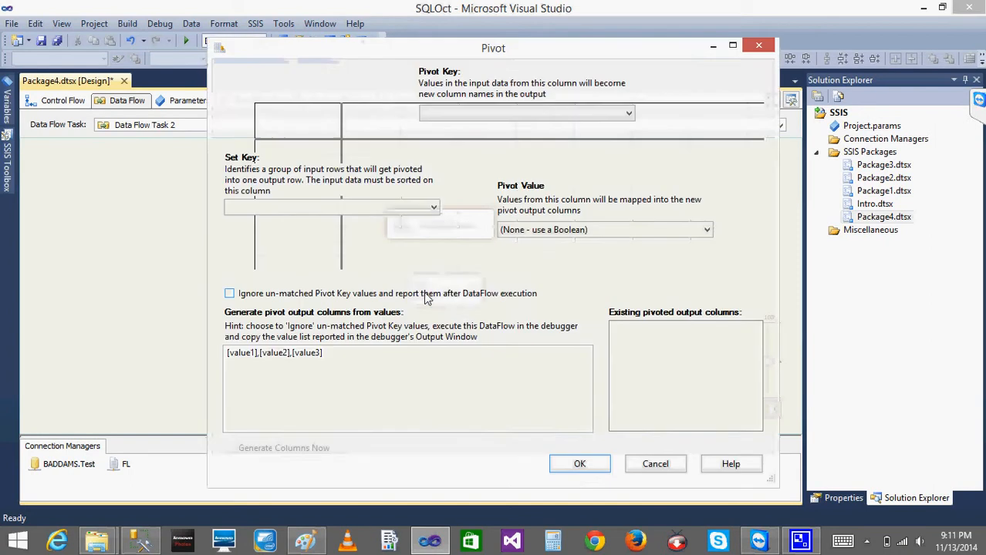
left_click(670, 469)
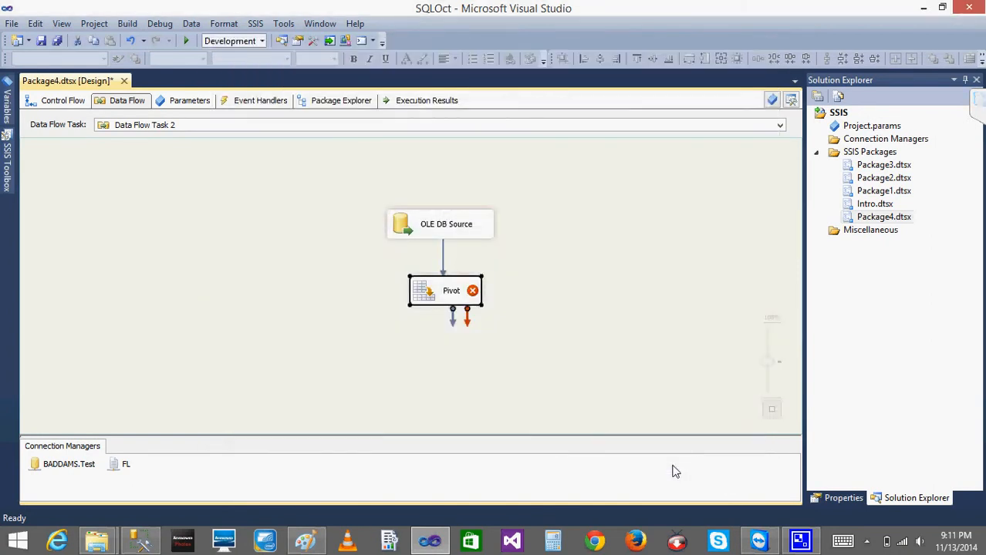
- Examine which columns the Pivot transformation offers for its Pivot Key
mouse_move(422, 301)
double_click(430, 297)
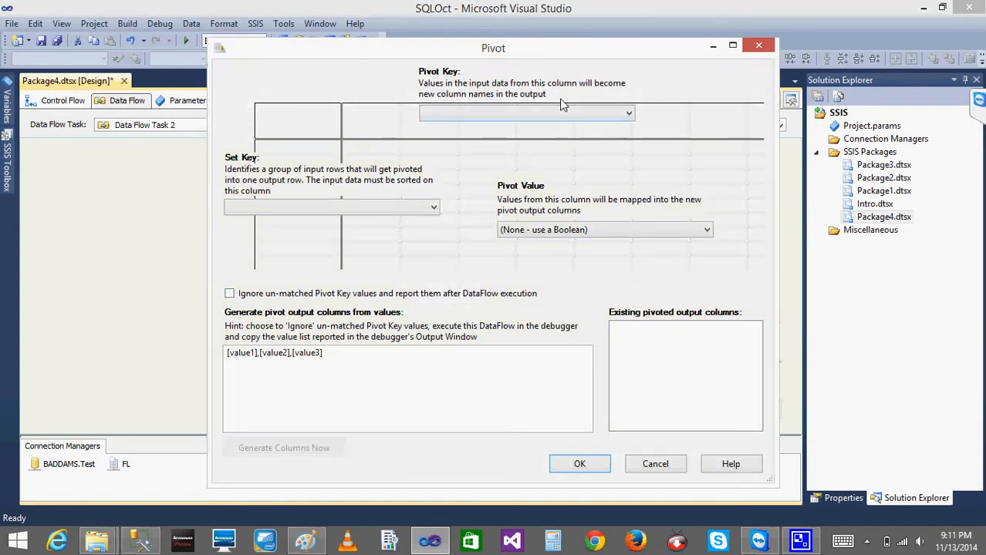
left_click(437, 116)
left_click(446, 117)
left_click(444, 112)
left_click(369, 162)
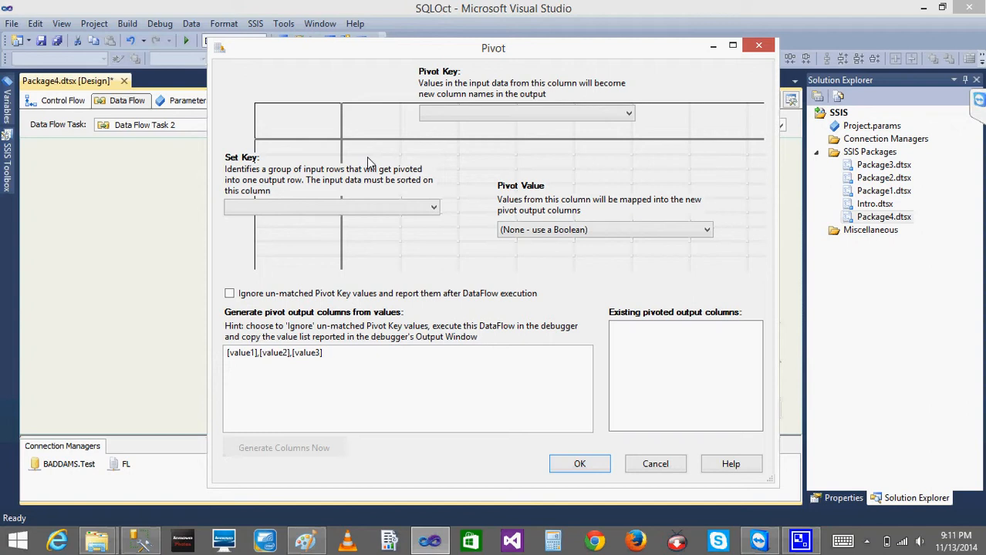
left_click(580, 463)
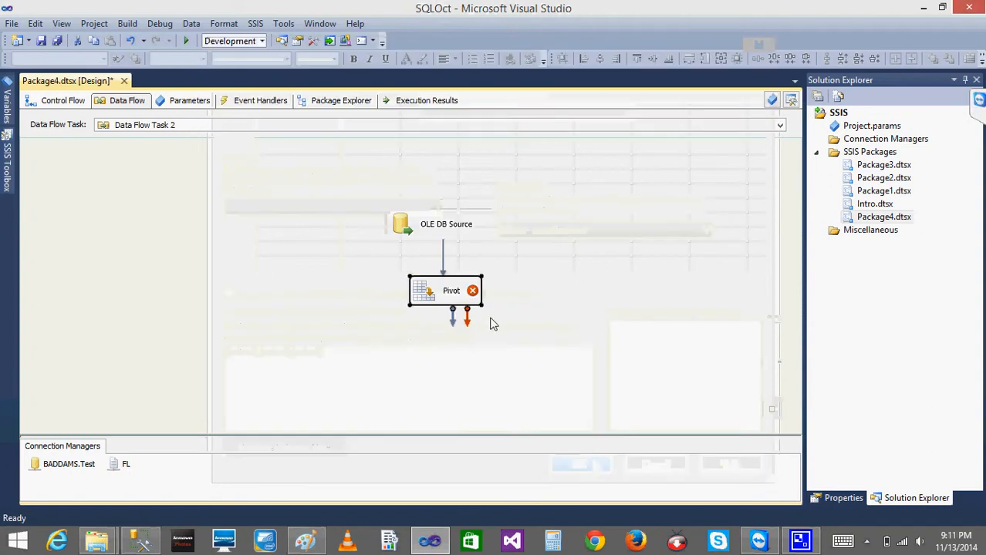
- Compare the Pivot transformation's key and value settings with its Advanced Editor, leaving both without changes
left_click(391, 300)
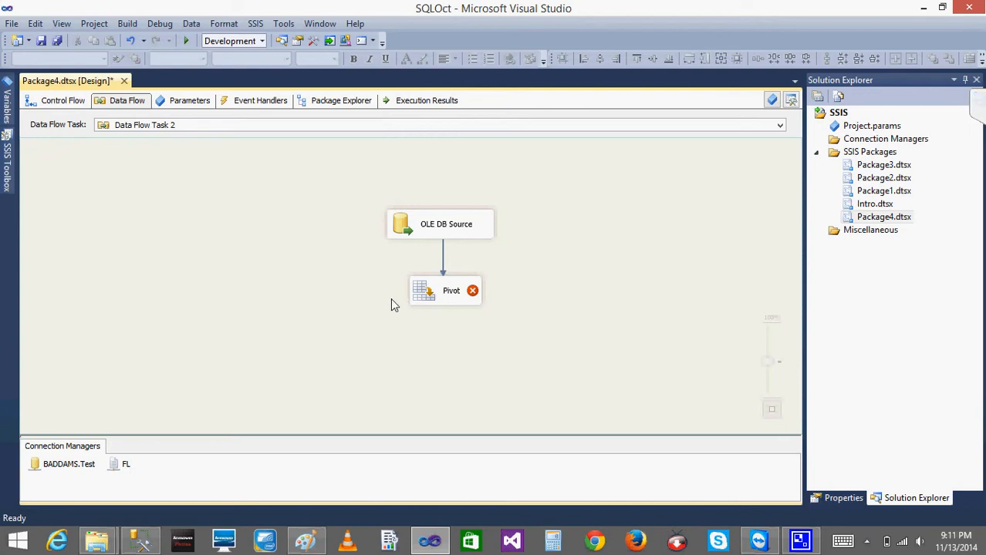
double_click(430, 298)
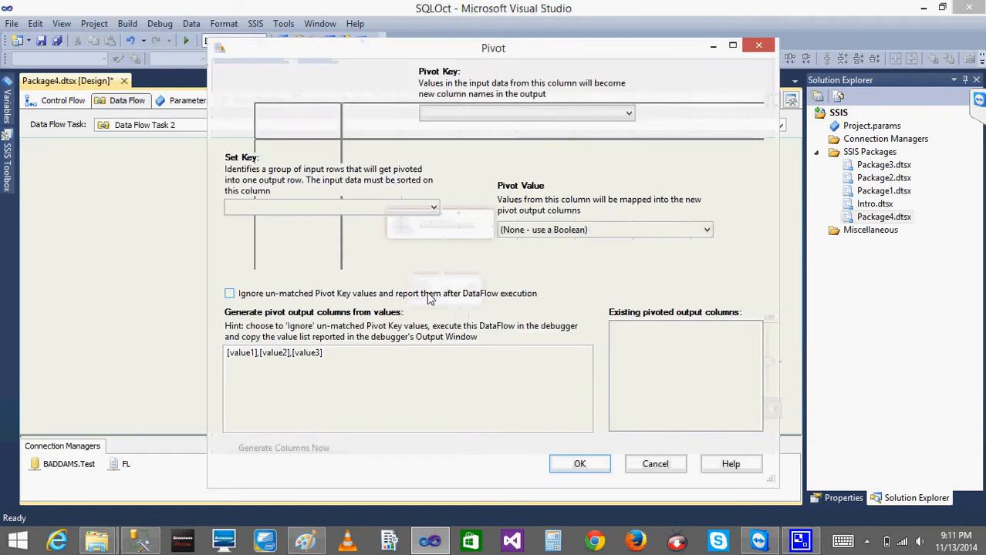
left_click(662, 470)
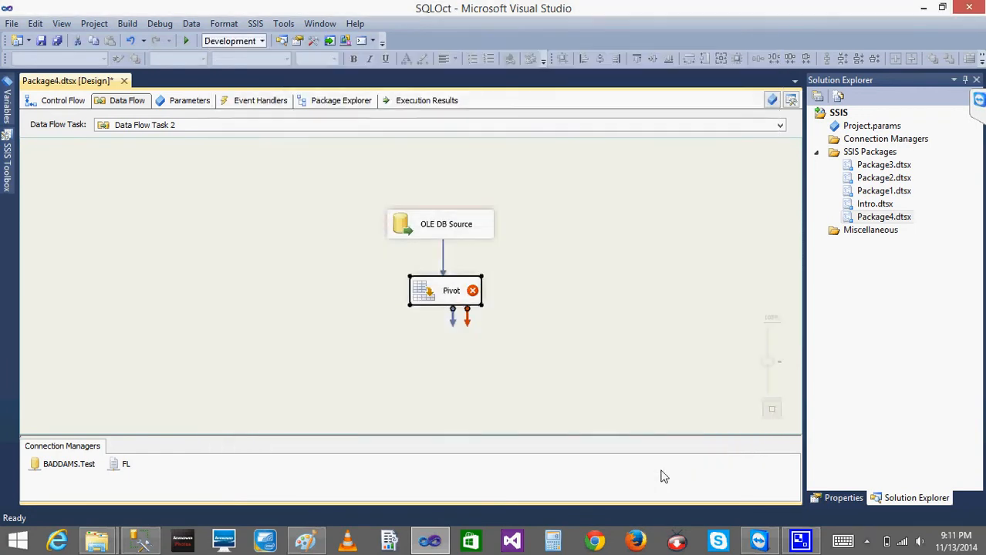
right_click(425, 300)
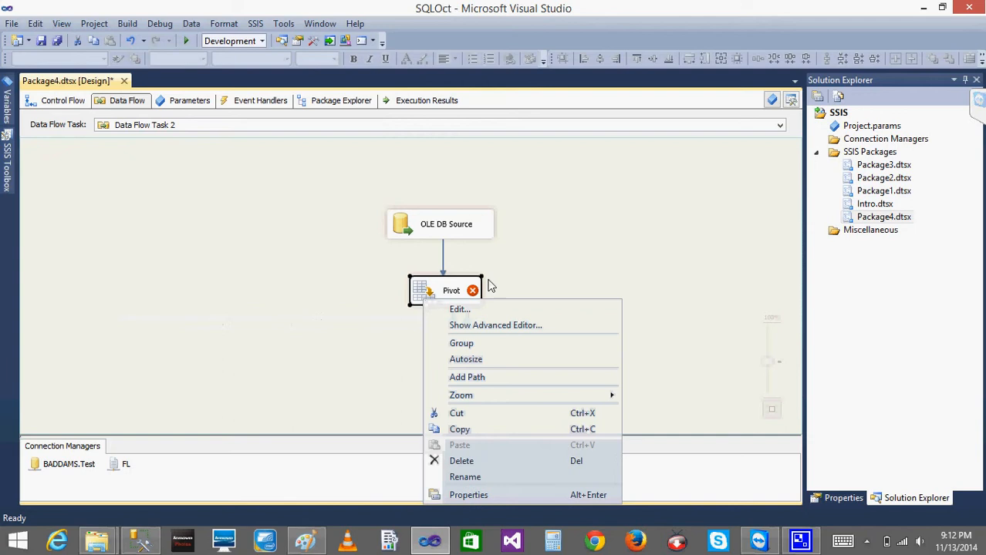
left_click(494, 327)
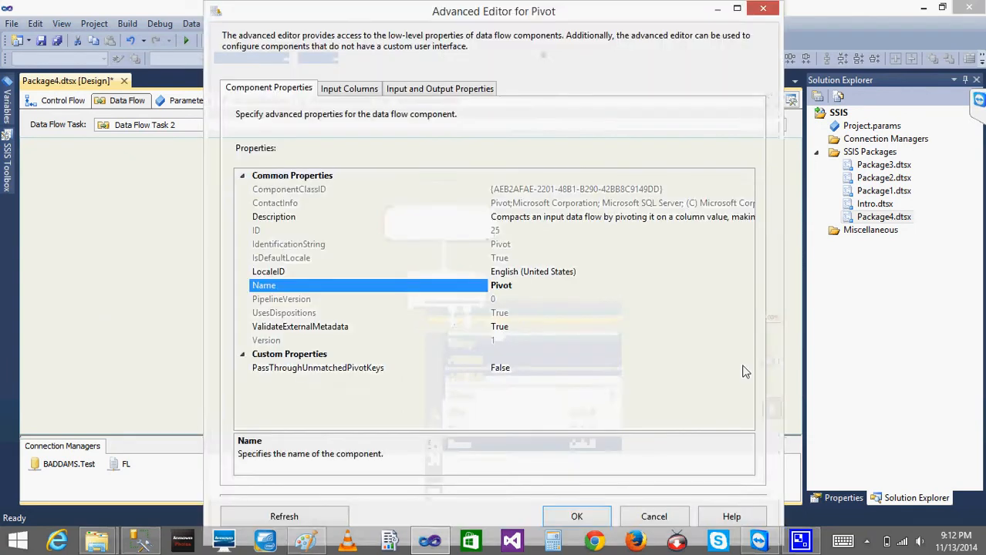
left_click(652, 518)
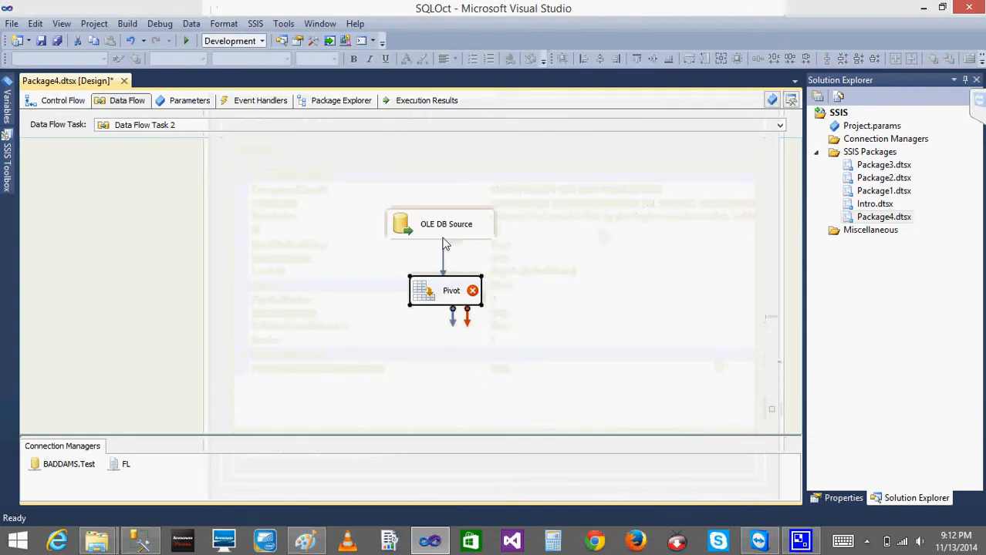
double_click(411, 287)
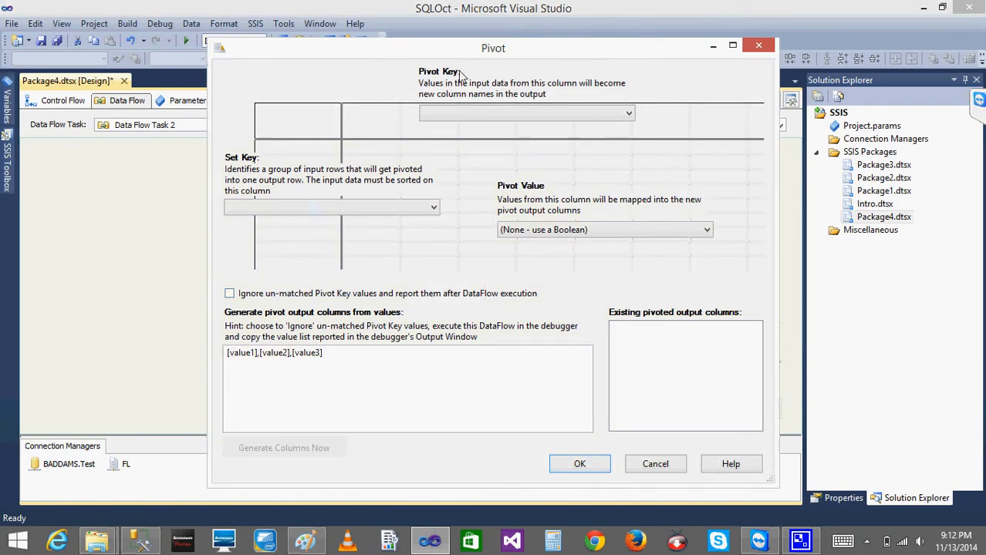
left_click(667, 468)
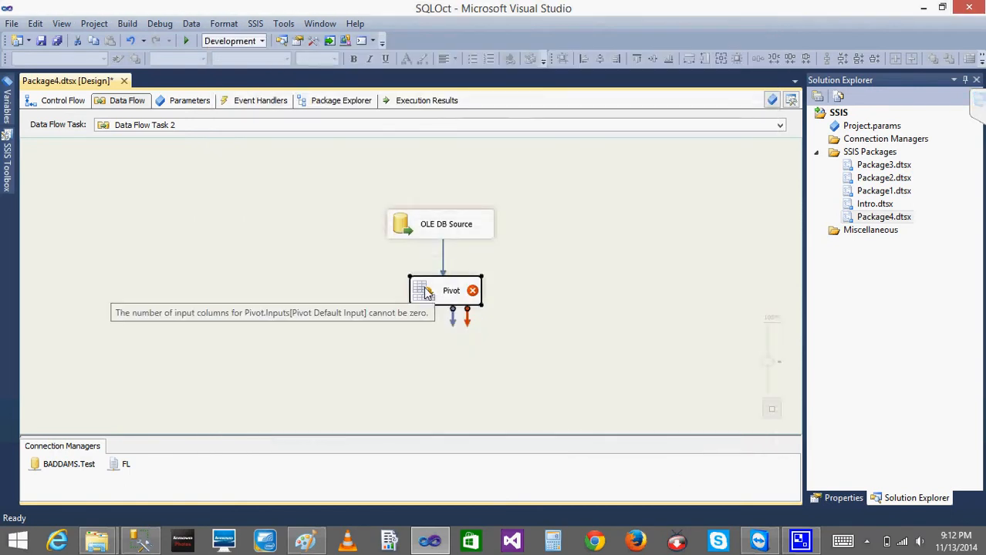
- Compare the Pivot transformation's Advanced Editor with its standard editor without making changes, finishing with the Advanced Editor open
right_click(427, 291)
left_click(495, 316)
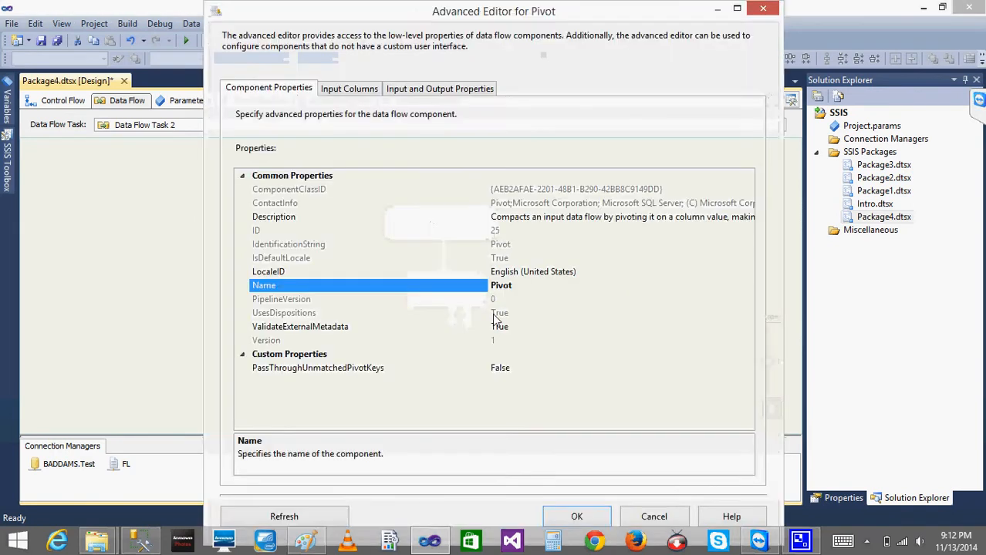
left_click(763, 8)
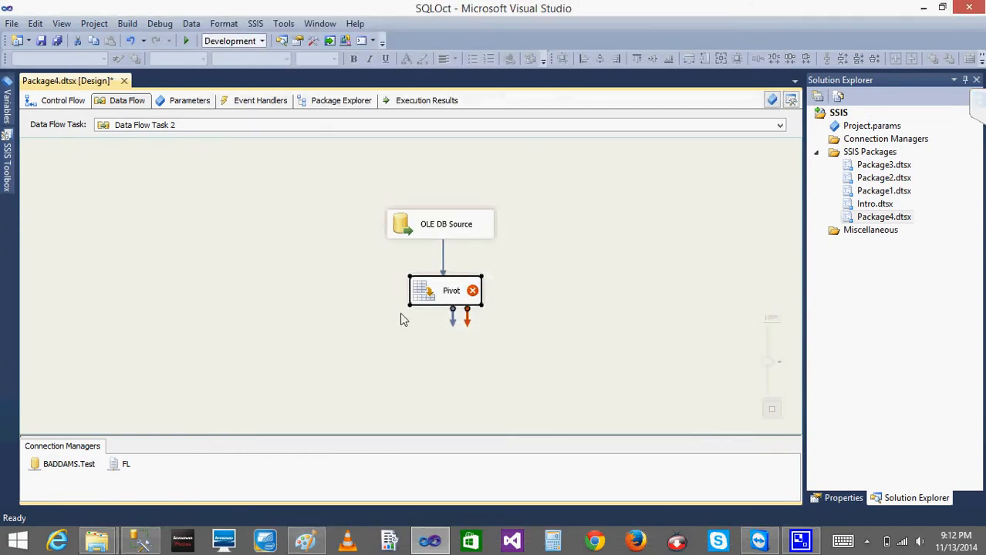
double_click(424, 301)
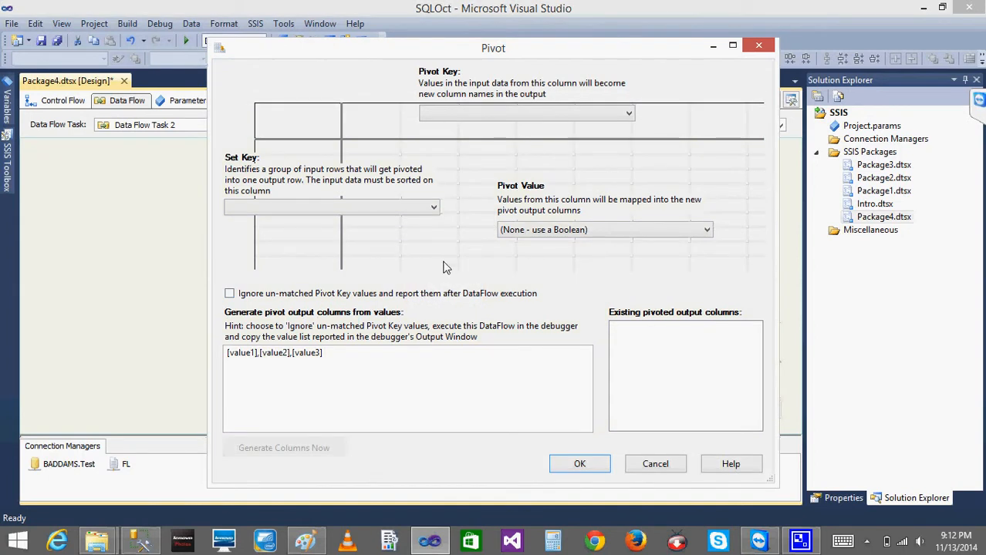
left_click(652, 466)
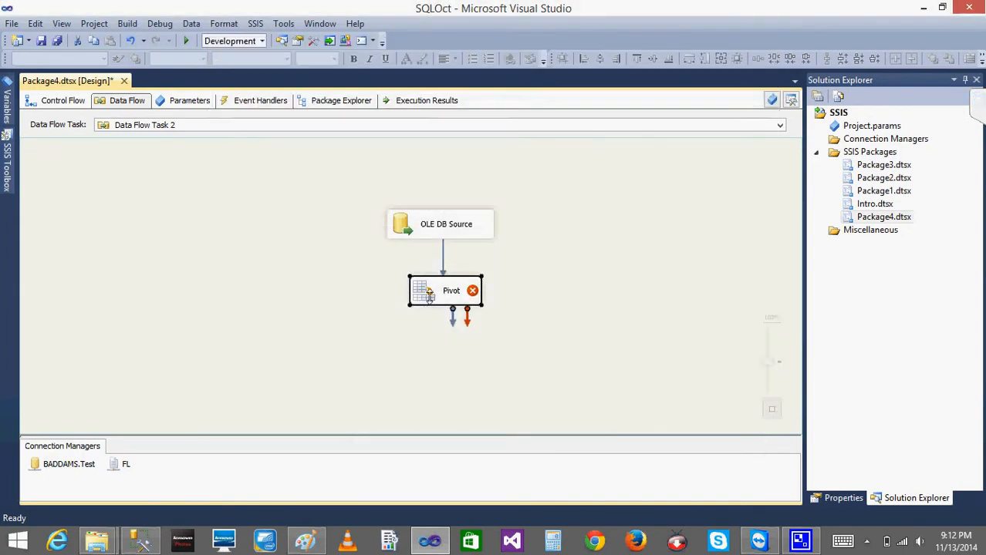
double_click(425, 301)
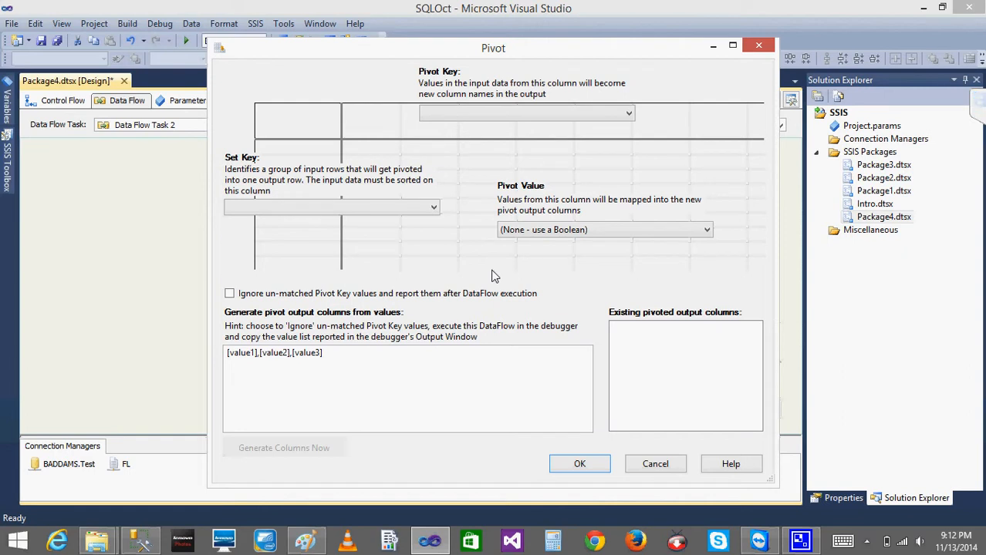
left_click(656, 465)
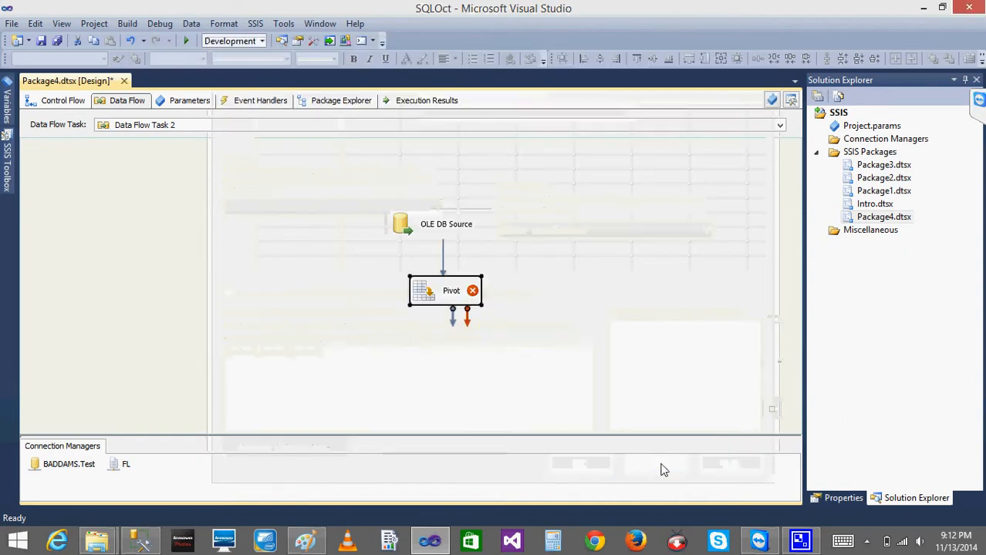
left_click(596, 268)
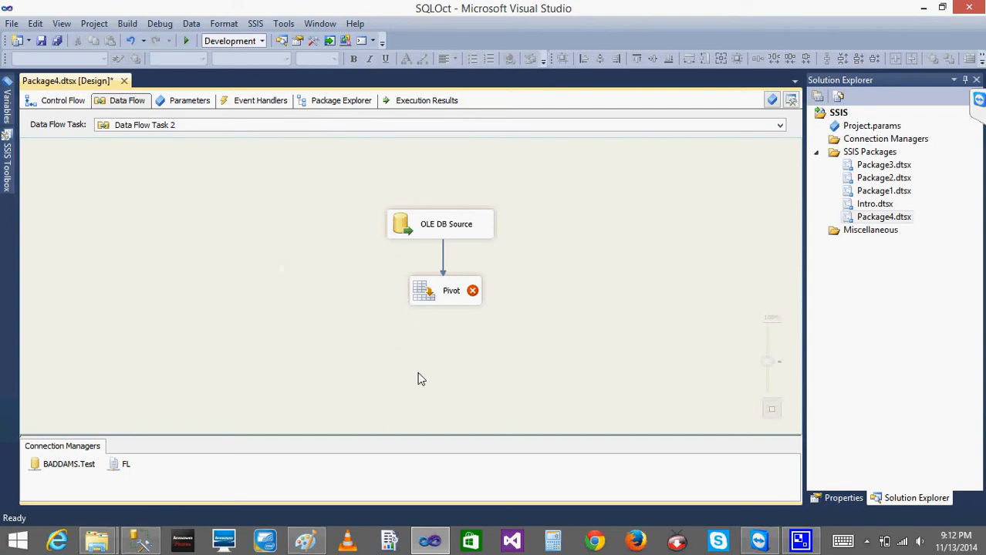
double_click(424, 293)
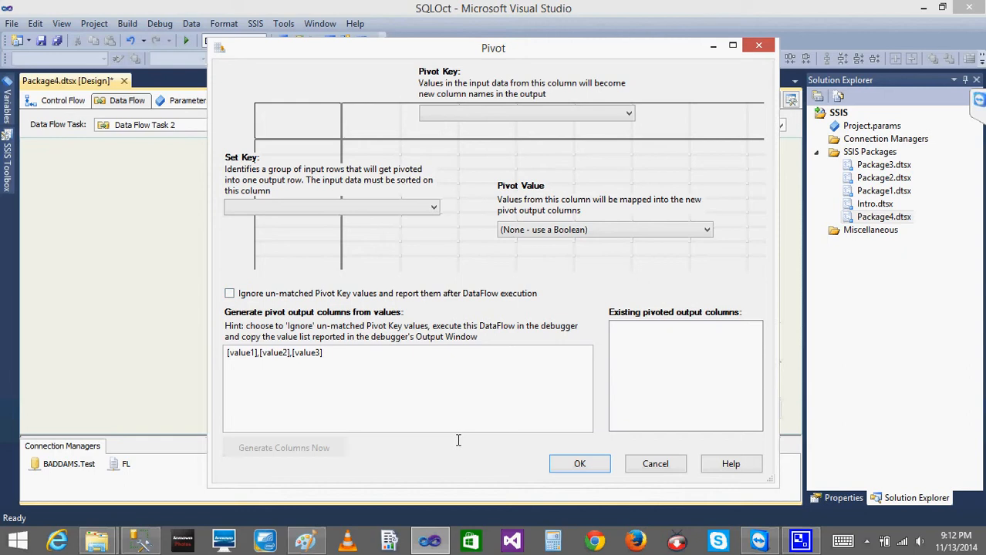
left_click(655, 465)
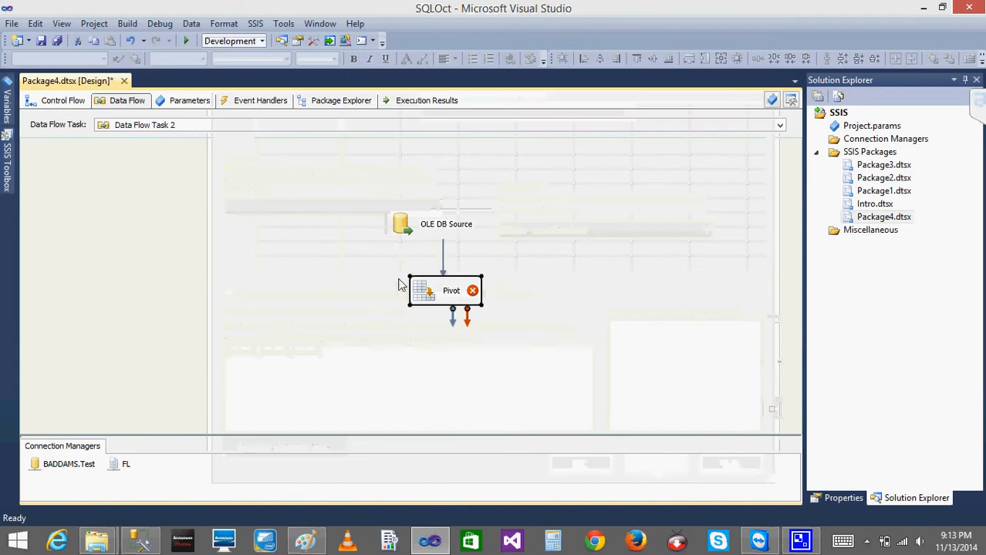
right_click(423, 294)
left_click(463, 324)
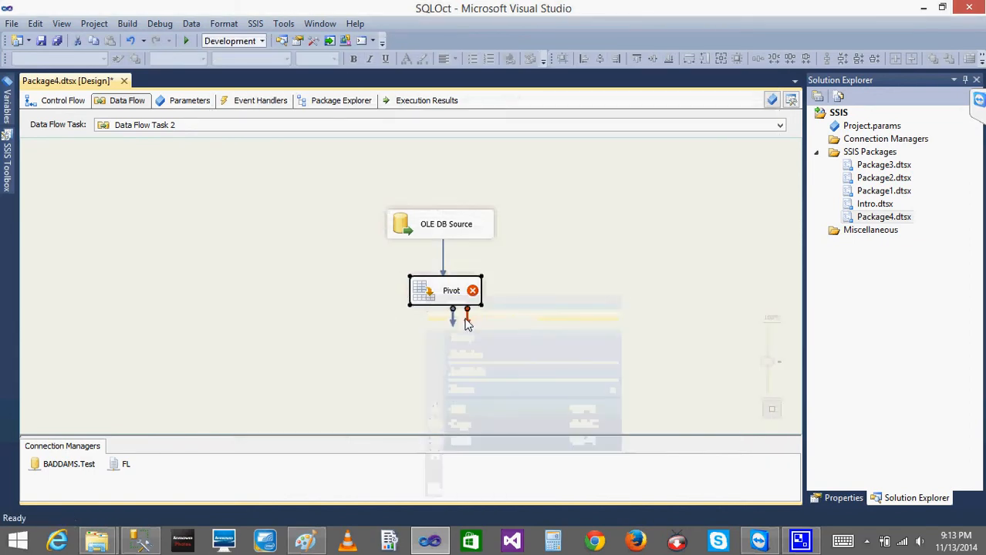
- Switch to Paint and circle the amounts 20, 50, 100 and 200 in the 2001 row of the pivoted table sketch
left_click(306, 544)
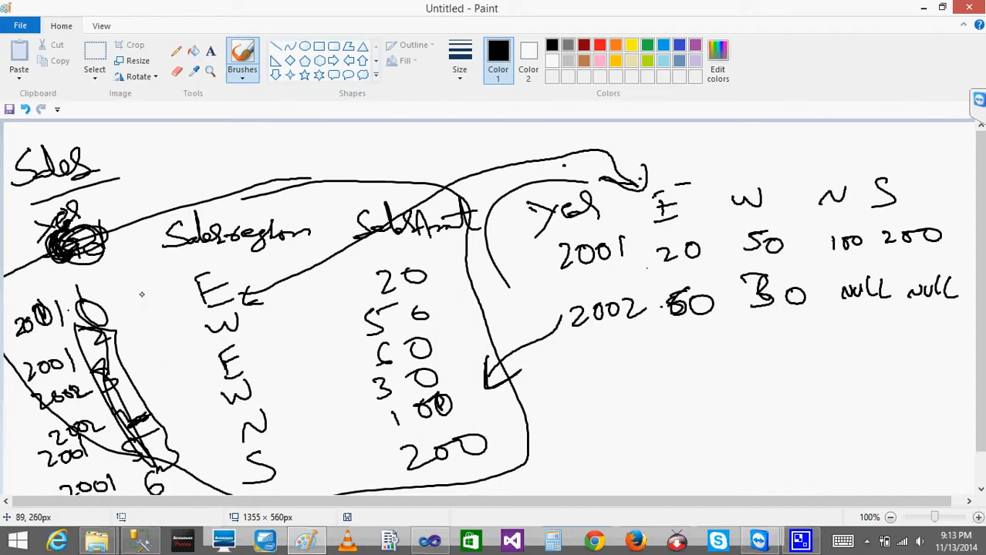
mouse_move(685, 222)
left_mouse_down()
mouse_move(649, 265)
mouse_move(691, 217)
left_mouse_up()
mouse_move(786, 219)
left_mouse_down()
mouse_move(810, 231)
mouse_move(776, 199)
left_mouse_up()
mouse_move(851, 223)
left_mouse_down()
mouse_move(816, 247)
mouse_move(849, 208)
left_mouse_up()
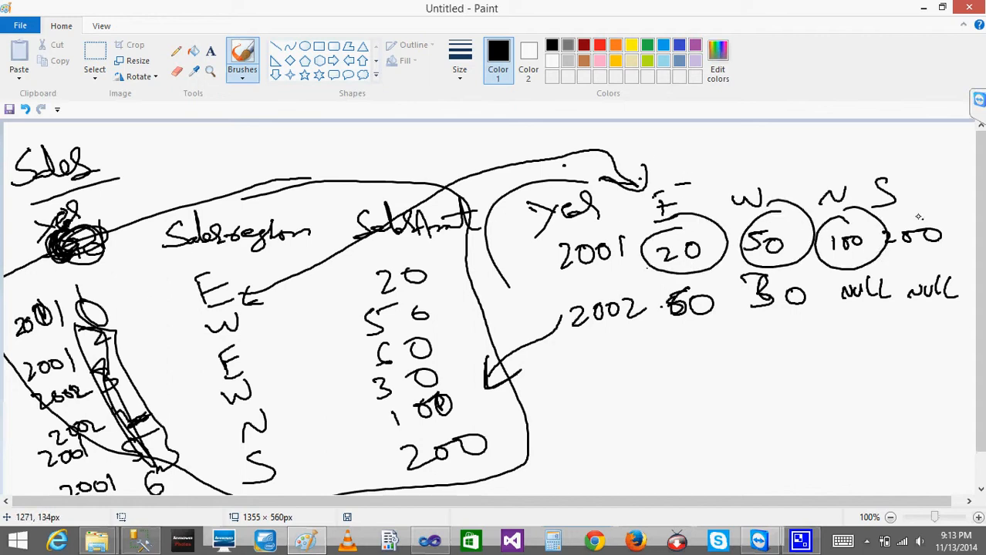
mouse_move(918, 216)
left_mouse_down()
mouse_move(950, 203)
mouse_move(887, 212)
left_mouse_up()
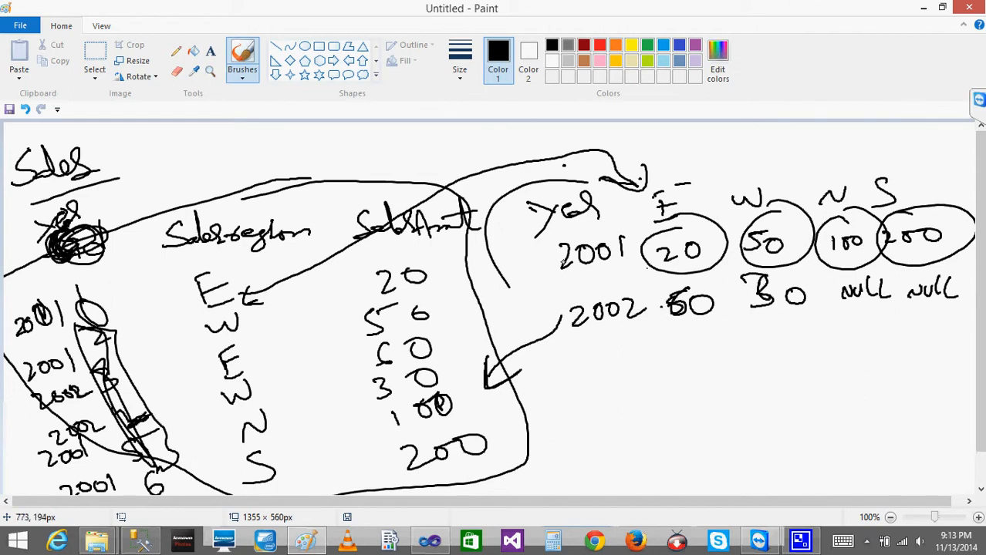
- Draw an arrow from 2001, circle the sales region header, and write the notes "Year = 1" and "SalesRegion = 2" below the pivoted table
mouse_move(575, 254)
left_mouse_down()
mouse_move(544, 282)
mouse_move(546, 328)
mouse_move(590, 375)
mouse_move(608, 371)
left_mouse_up()
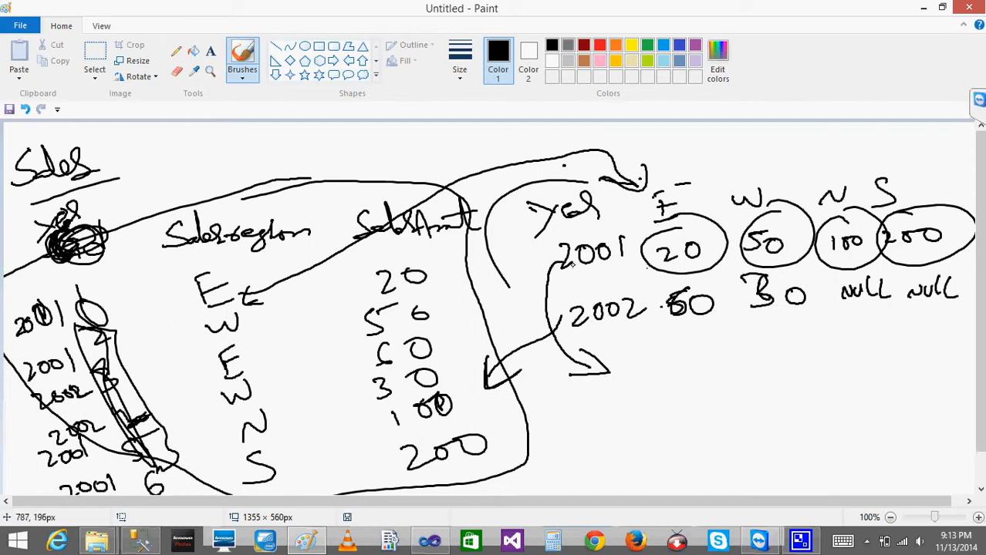
left_click_drag(622, 356, 633, 386)
mouse_move(573, 419)
left_mouse_down()
mouse_move(601, 452)
mouse_move(637, 417)
mouse_move(684, 405)
left_mouse_up()
left_click_drag(665, 424, 686, 418)
left_click_drag(708, 383, 704, 425)
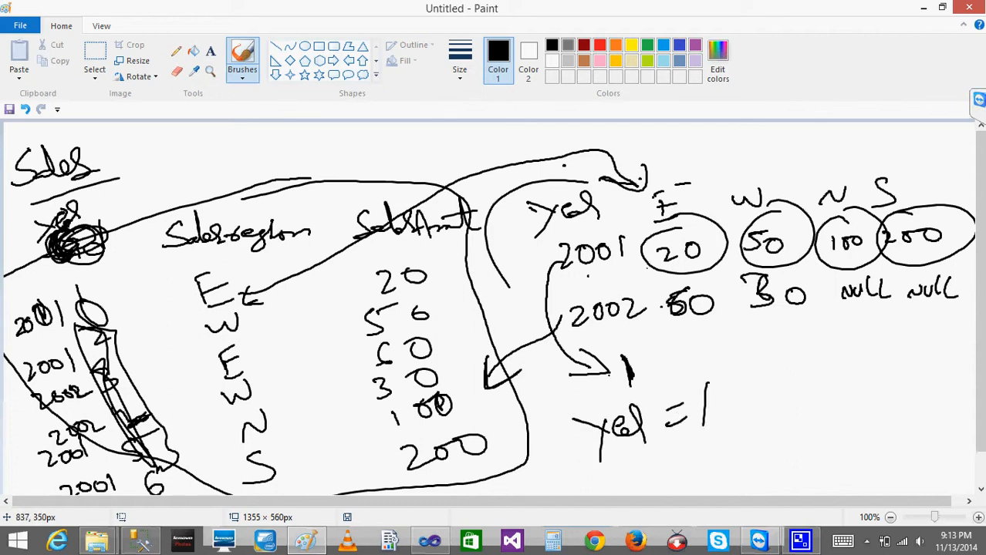
mouse_move(171, 265)
left_mouse_down()
mouse_move(318, 234)
mouse_move(151, 220)
mouse_move(206, 249)
left_mouse_up()
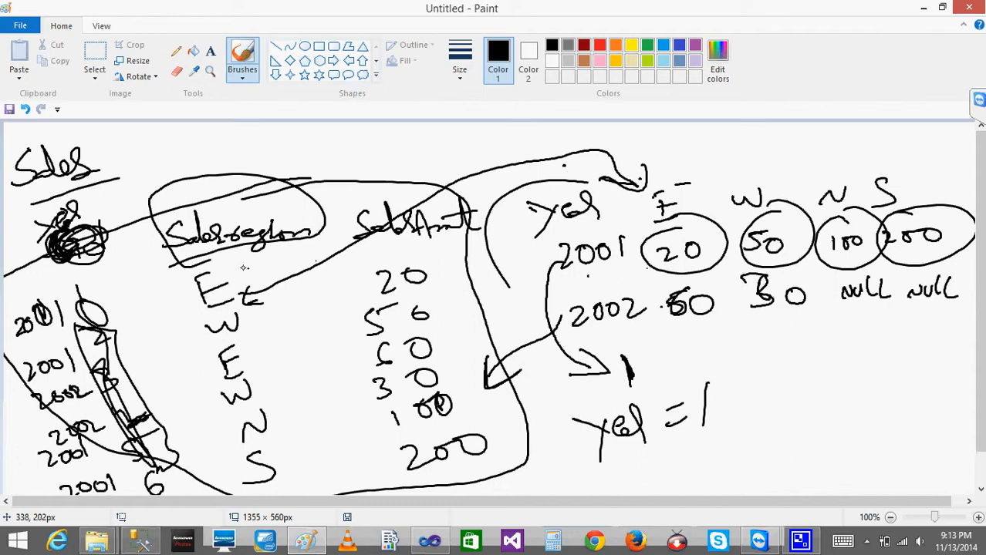
mouse_move(610, 461)
left_mouse_down()
mouse_move(608, 483)
mouse_move(623, 461)
mouse_move(692, 462)
mouse_move(702, 477)
mouse_move(775, 462)
left_mouse_up()
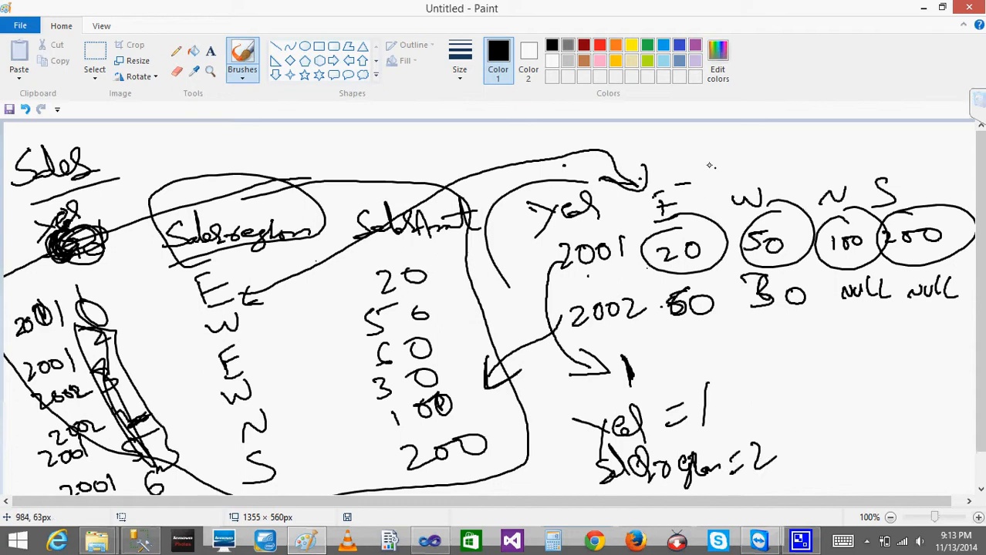
- Mark the sales amount column and its value 20, note "SalesAmt = 3", then circle 2001 and write 0 below the note
left_click_drag(405, 259, 403, 262)
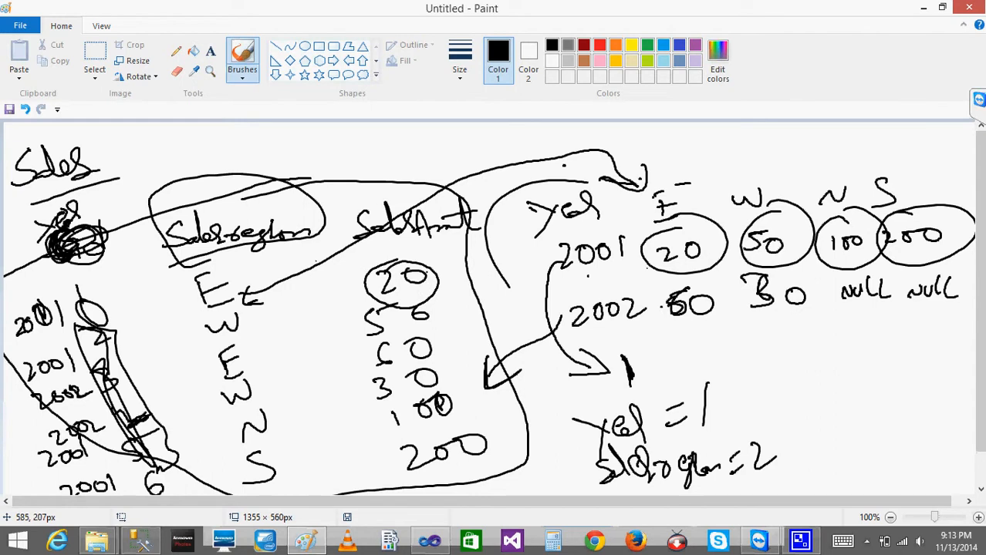
left_click(883, 405)
mouse_move(822, 367)
left_mouse_down()
mouse_move(859, 378)
mouse_move(937, 359)
left_mouse_up()
left_click_drag(930, 368, 946, 376)
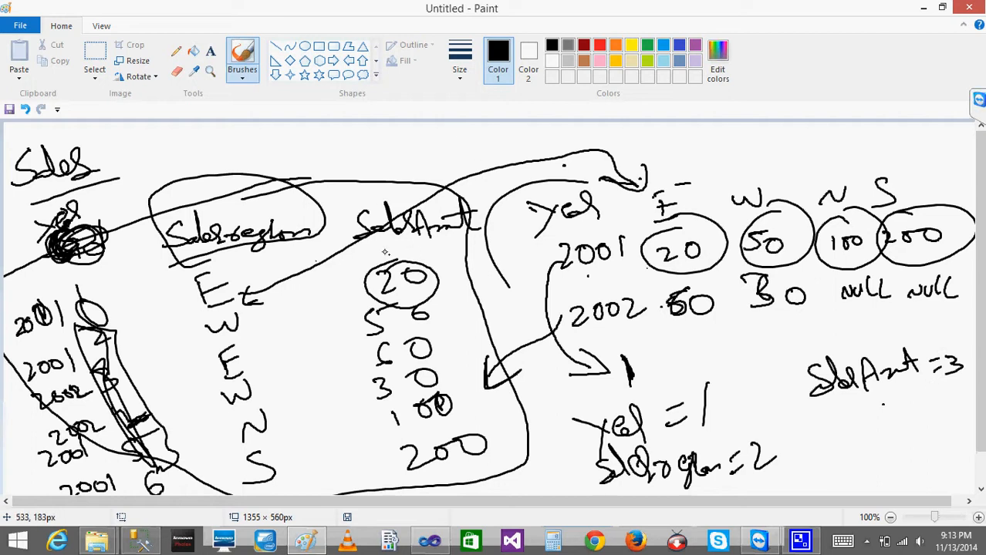
mouse_move(376, 137)
left_mouse_down()
mouse_move(375, 166)
mouse_move(393, 165)
left_mouse_up()
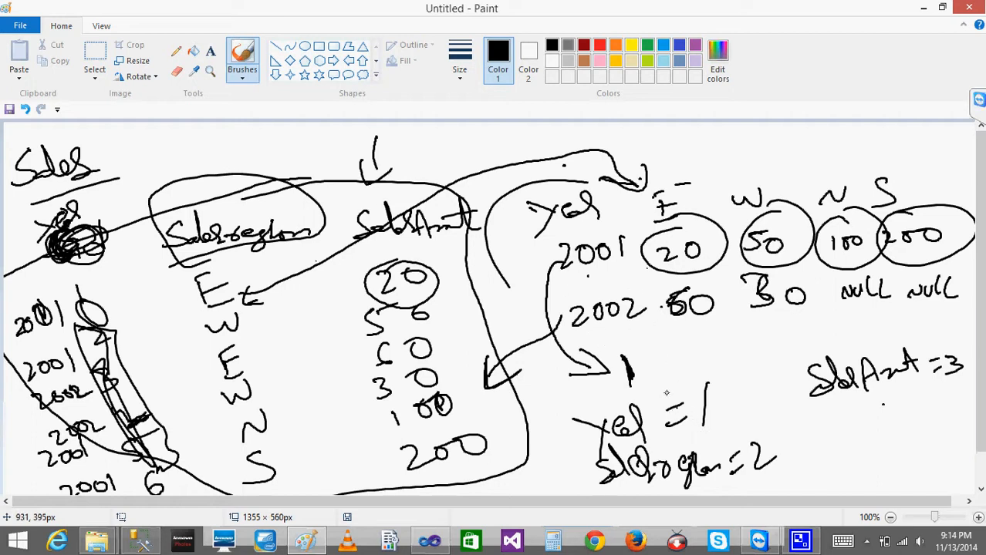
mouse_move(590, 228)
left_mouse_down()
mouse_move(563, 231)
mouse_move(647, 266)
mouse_move(552, 230)
left_mouse_up()
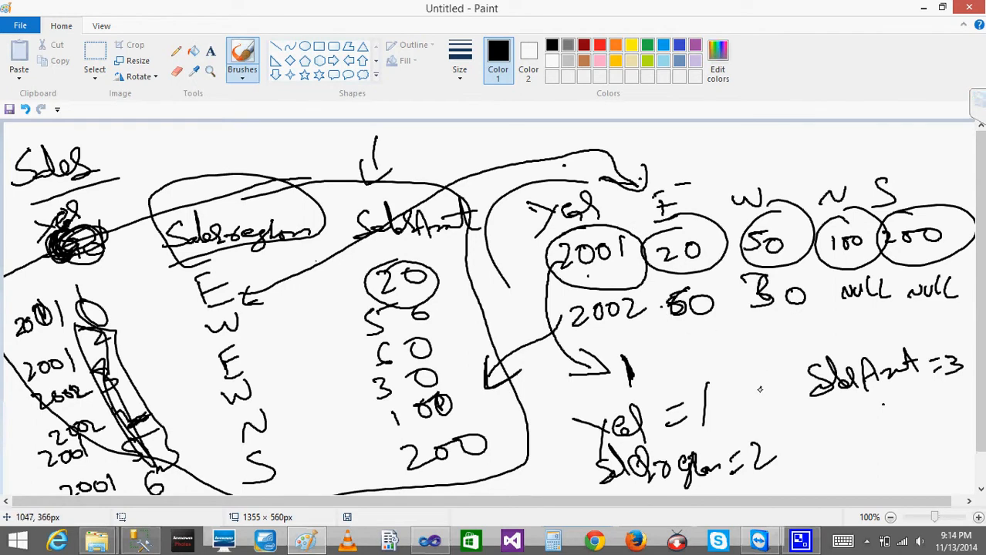
mouse_move(849, 420)
left_mouse_down()
mouse_move(840, 428)
mouse_move(853, 438)
mouse_move(854, 416)
left_mouse_up()
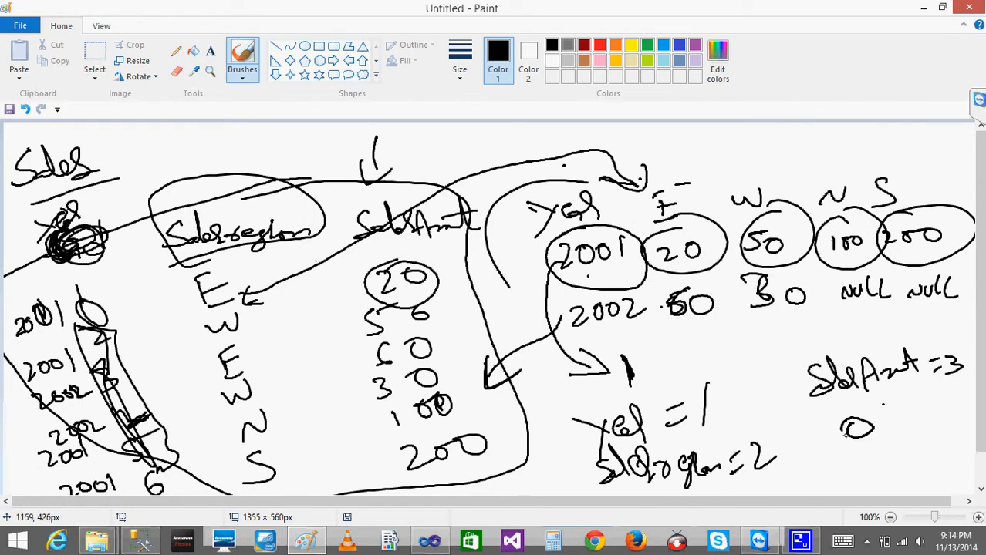
- Return to Visual Studio and include YEAR, Region and Amt as the Pivot transformation's input columns in the Advanced Editor
left_click(922, 9)
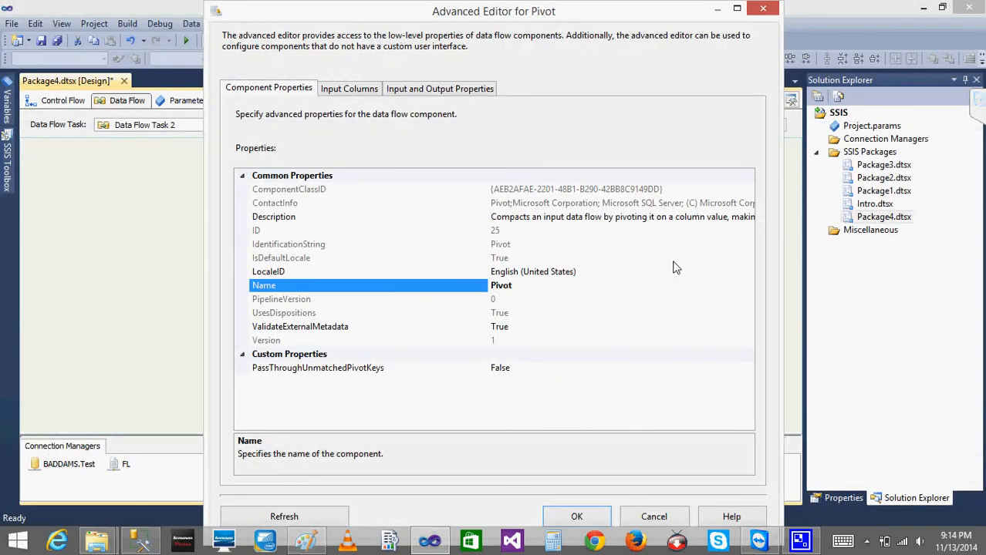
left_click(359, 90)
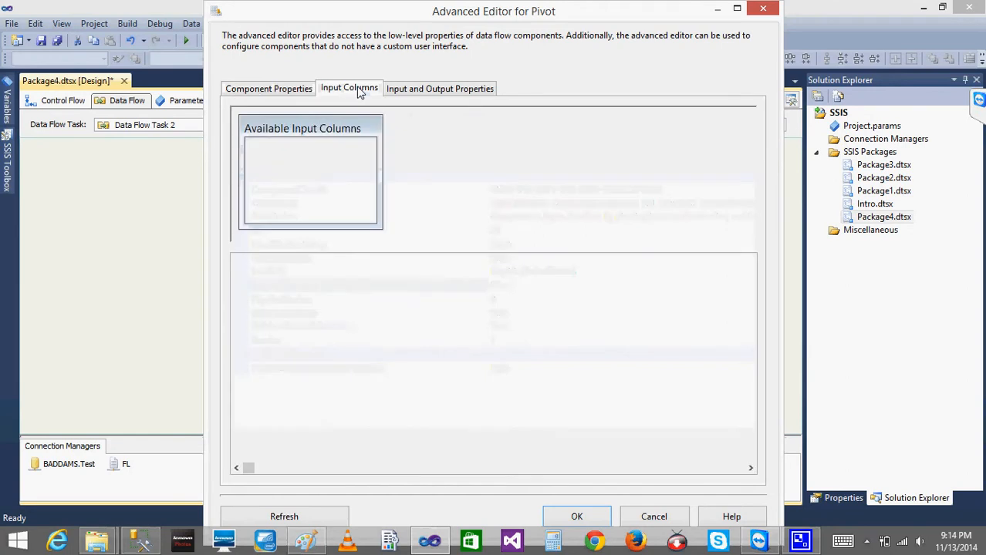
left_click(466, 145)
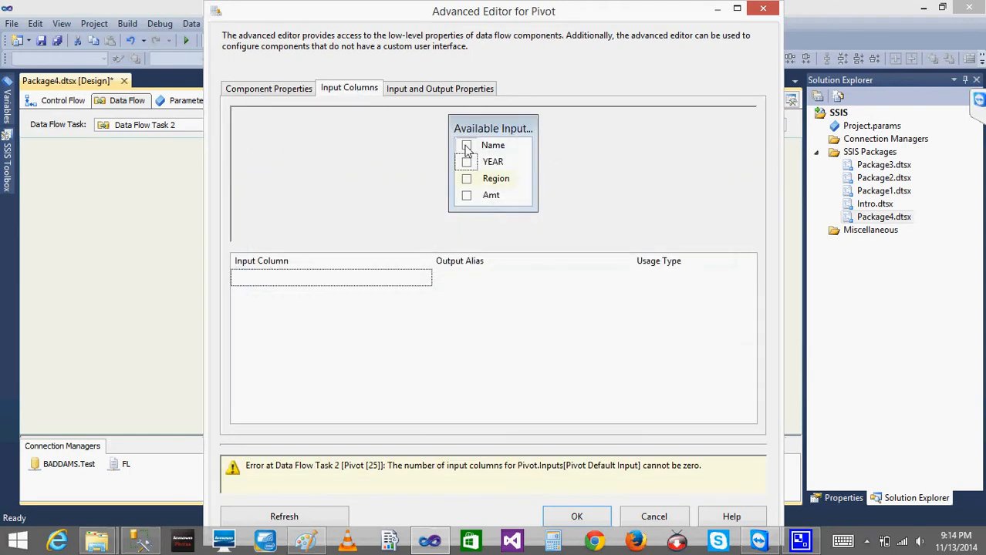
left_click(467, 162)
left_click(467, 162)
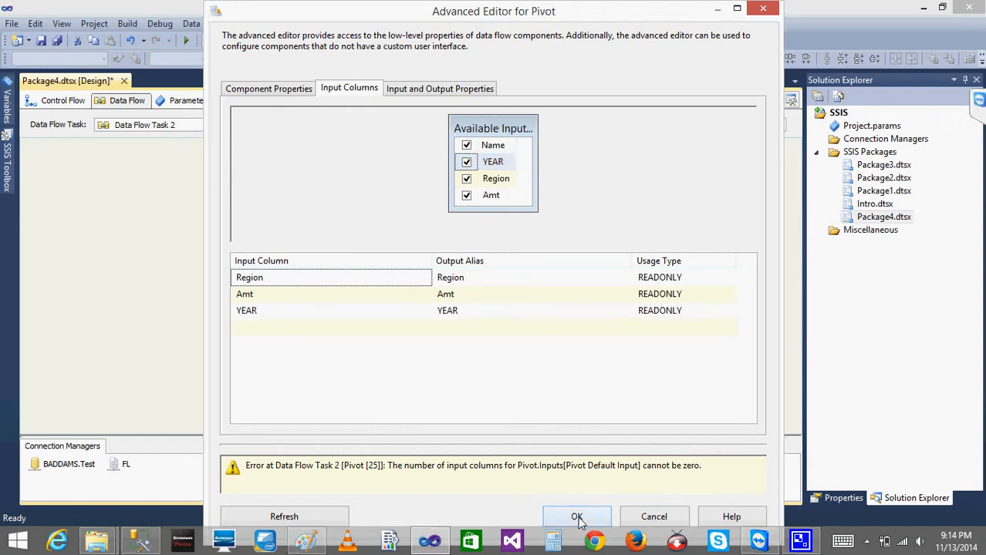
- Set PivotUsage to 1 for the YEAR input column under Pivot Default Input
left_click(422, 91)
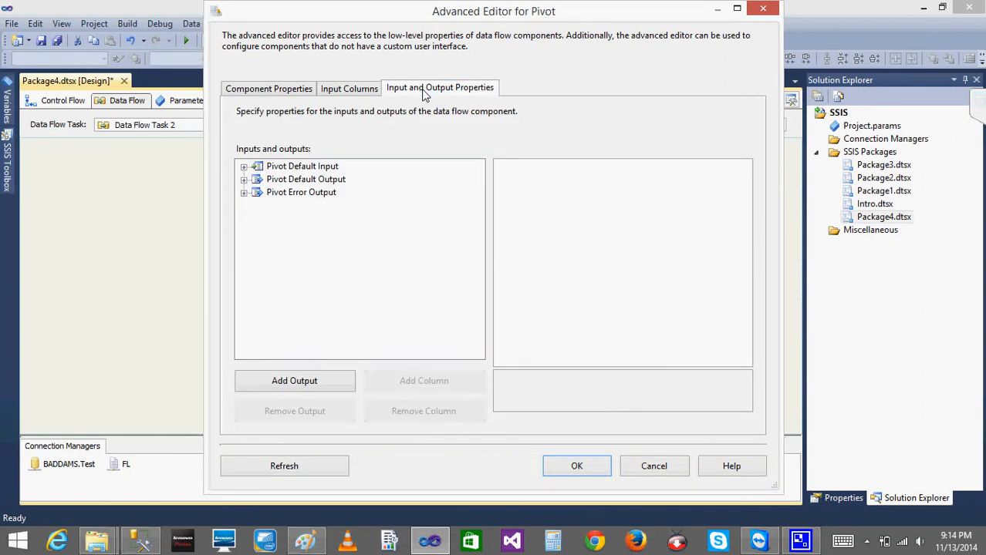
left_click(244, 167)
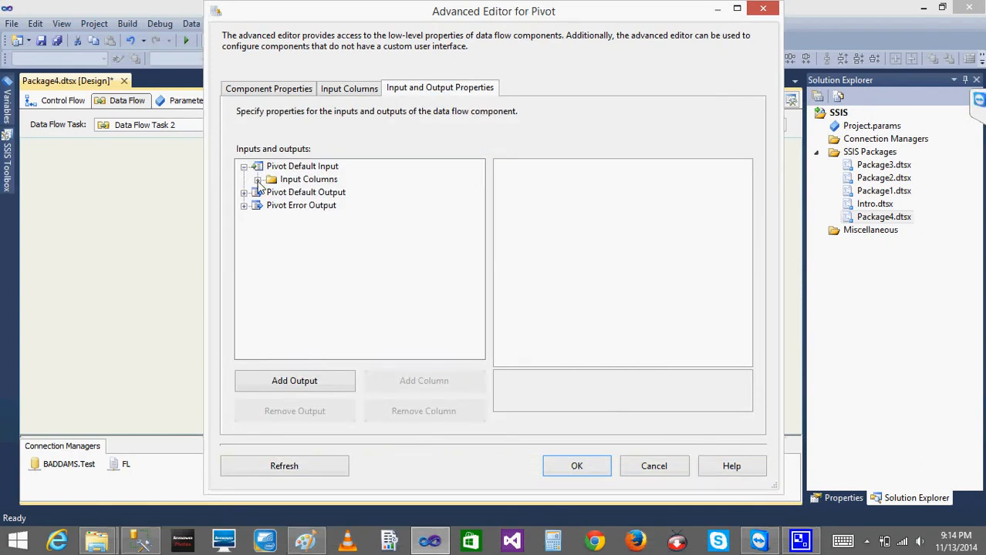
left_click(258, 180)
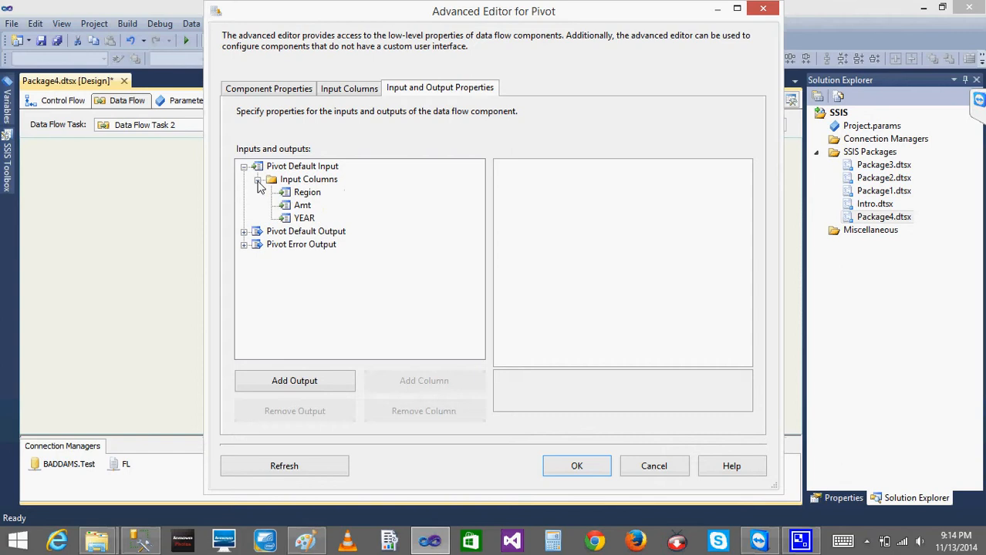
left_click(301, 220)
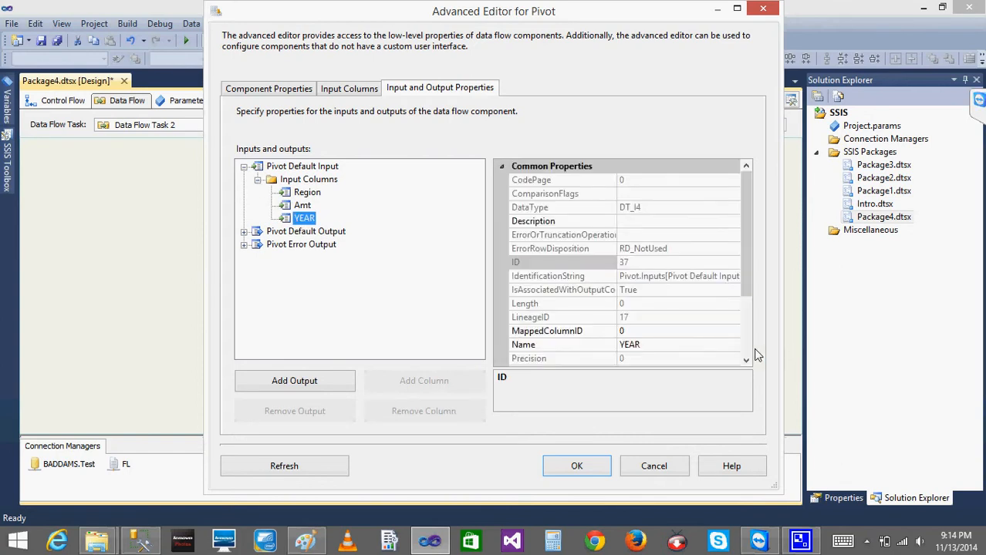
scroll(745, 361, "down", 3)
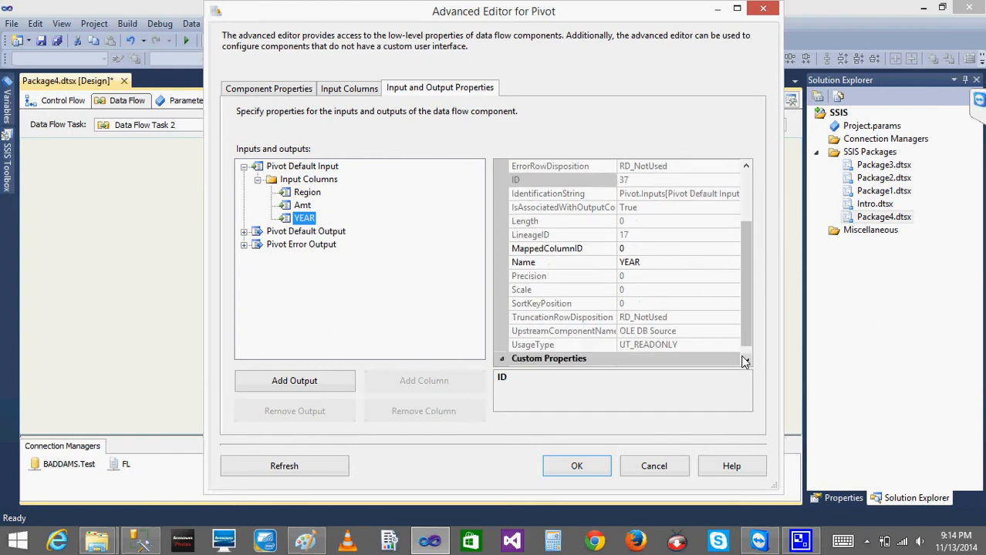
left_click(632, 358)
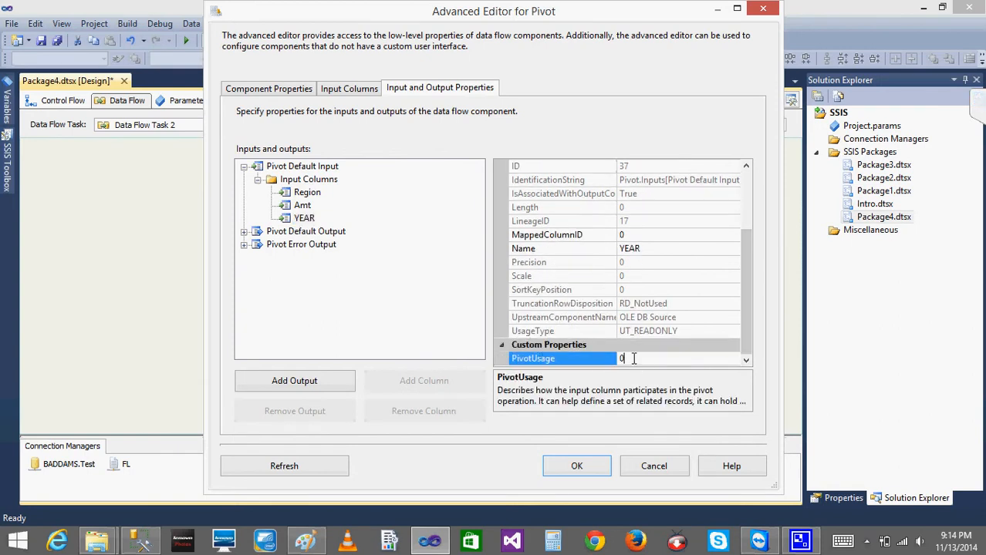
type("1")
- Set PivotUsage to 2 for the Region input column
left_click(307, 194)
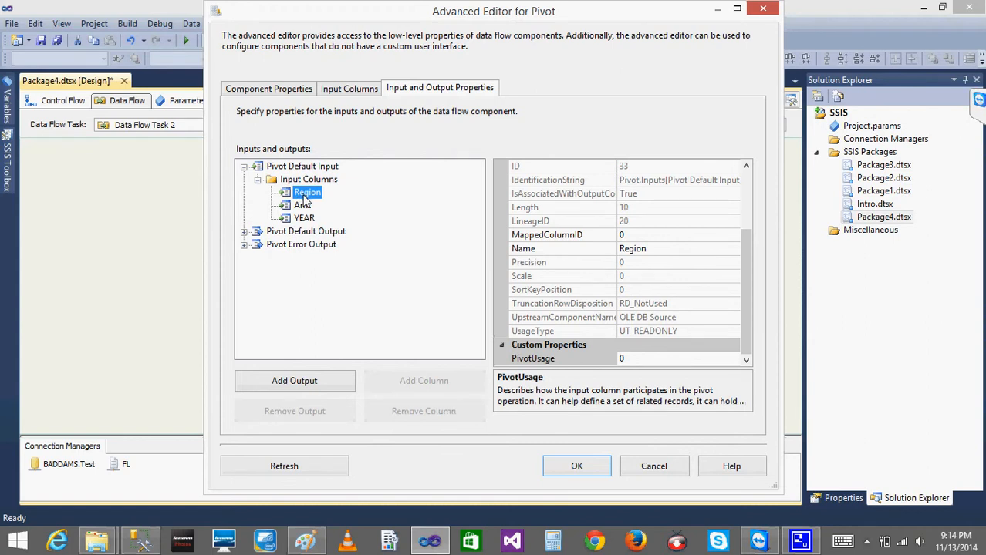
left_click(626, 358)
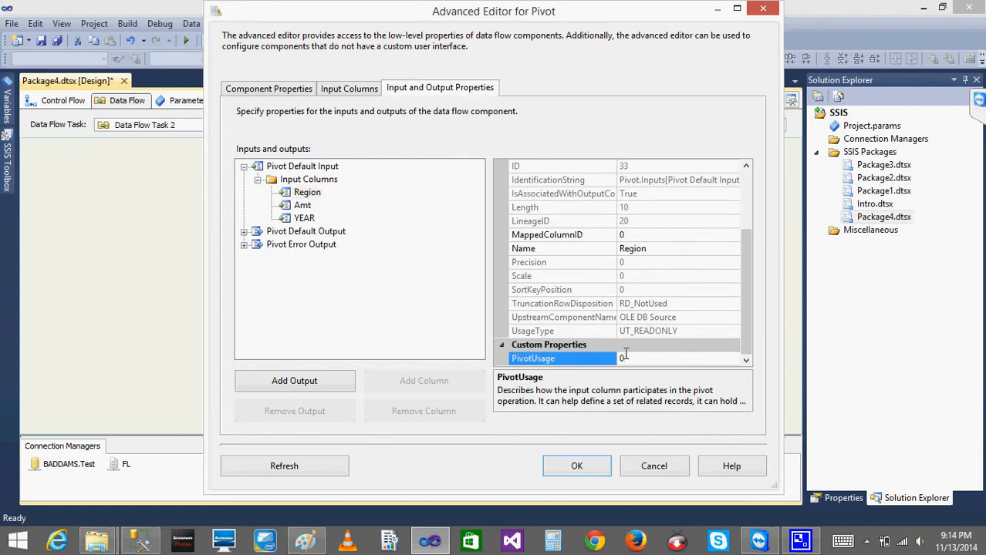
key("BackSpace")
left_click(486, 298)
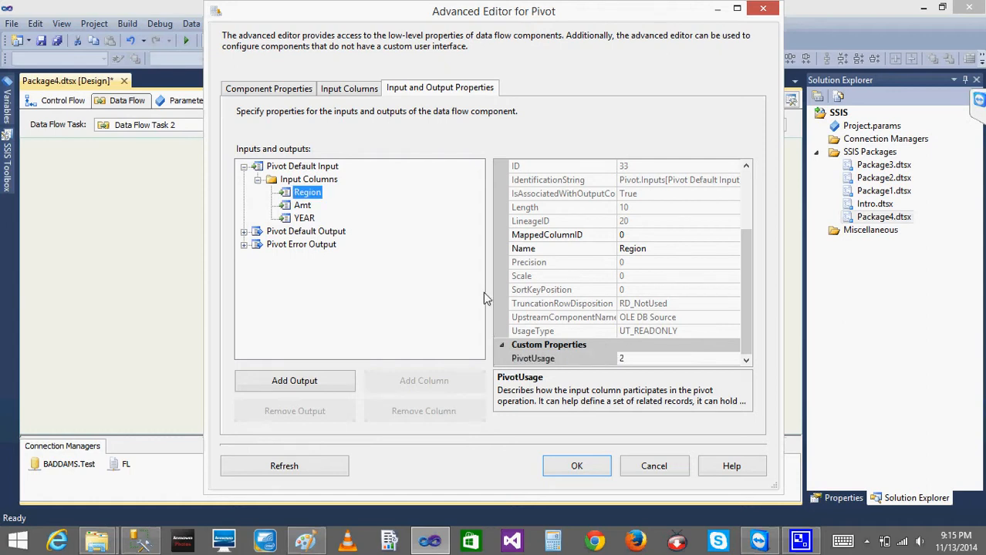
- Switch to the Paint sketch and circle the E heading, the 20 beneath it and the sales amount column heading
left_click(306, 542)
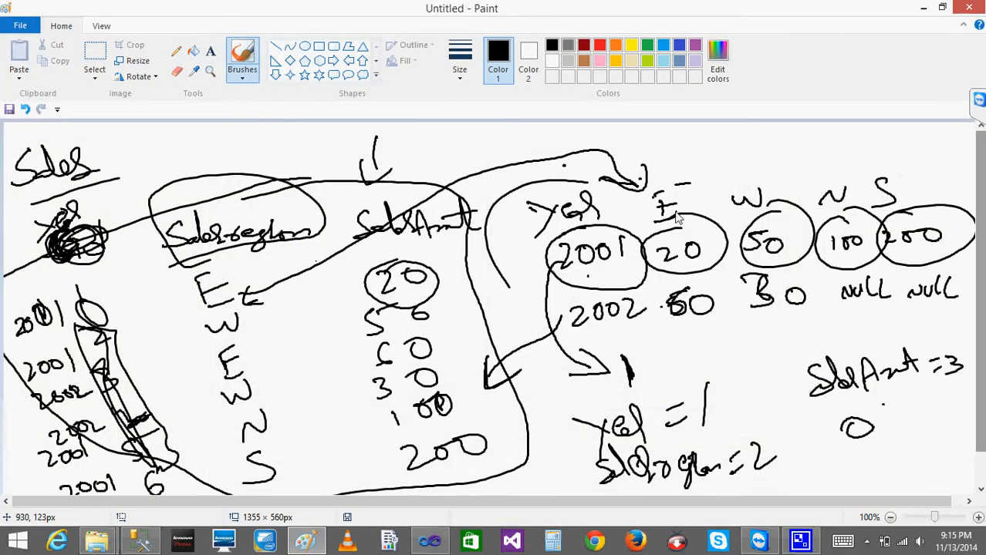
mouse_move(676, 208)
left_mouse_down()
mouse_move(669, 216)
mouse_move(662, 197)
left_mouse_up()
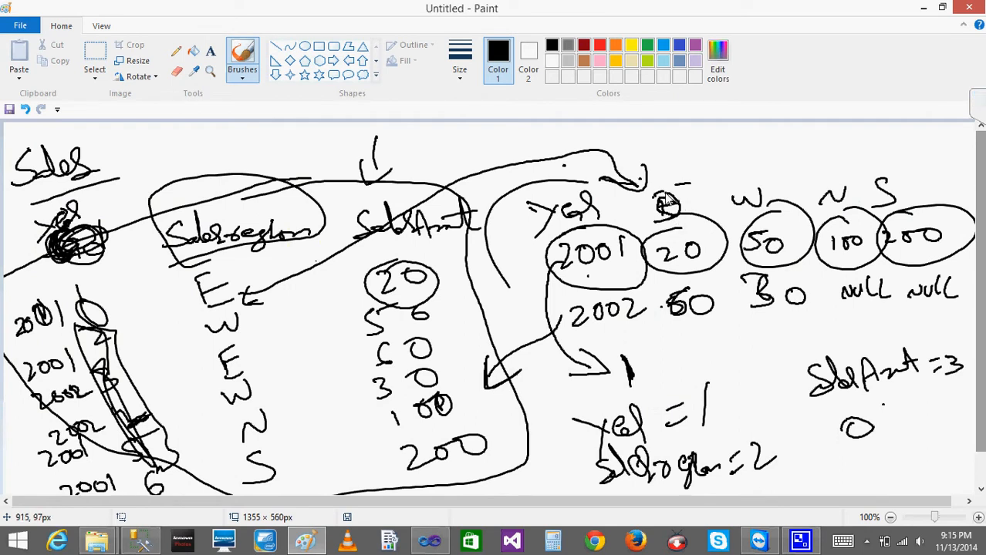
mouse_move(690, 239)
left_mouse_down()
mouse_move(650, 270)
mouse_move(708, 254)
mouse_move(686, 245)
left_mouse_up()
mouse_move(373, 188)
left_mouse_down()
mouse_move(327, 243)
mouse_move(478, 221)
mouse_move(386, 191)
left_mouse_up()
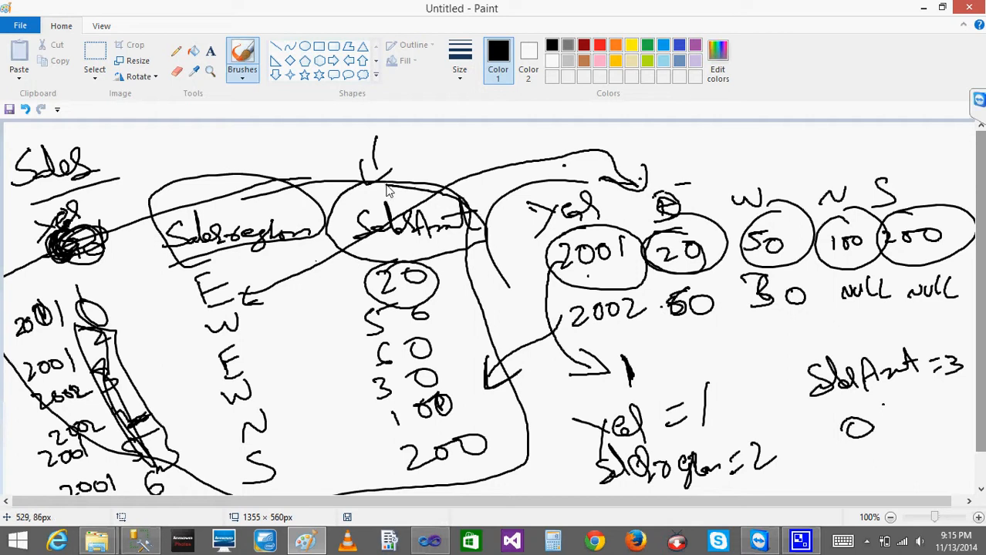
- Return to Visual Studio and set PivotUsage to 3 for the Amt input column
left_click(923, 8)
left_click(303, 205)
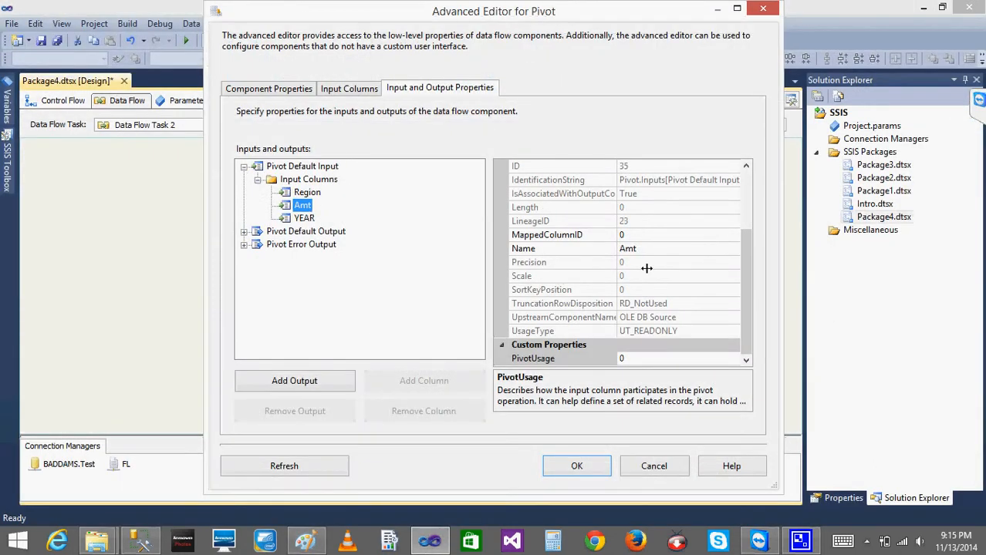
left_click(643, 360)
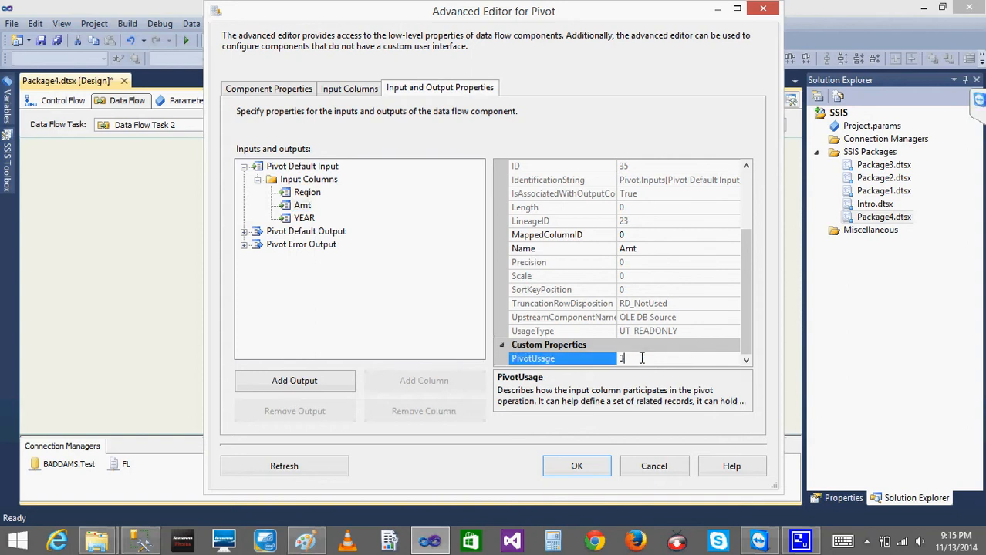
type("3")
left_click(411, 330)
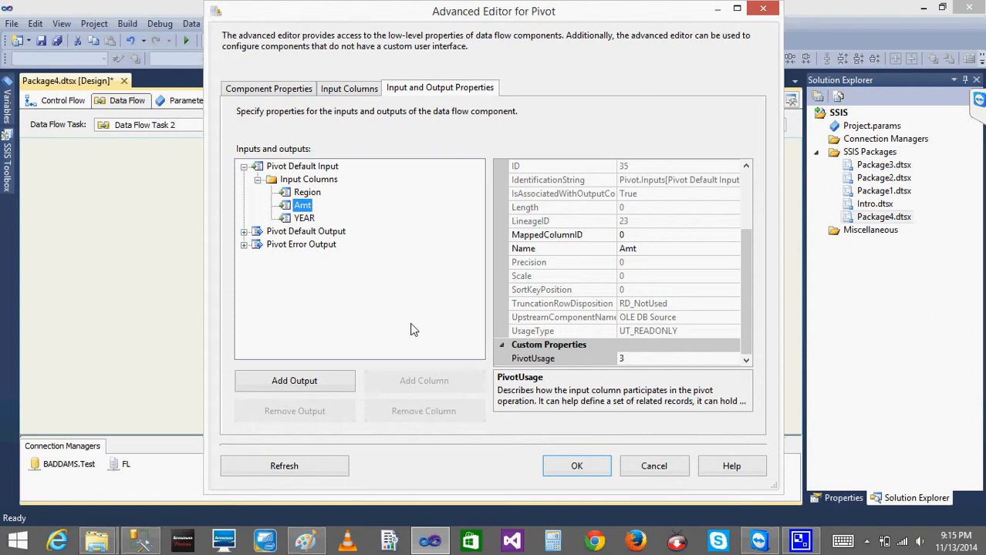
- Add output columns named Year, East and West under Pivot Default Output
left_click(244, 231)
left_click(283, 246)
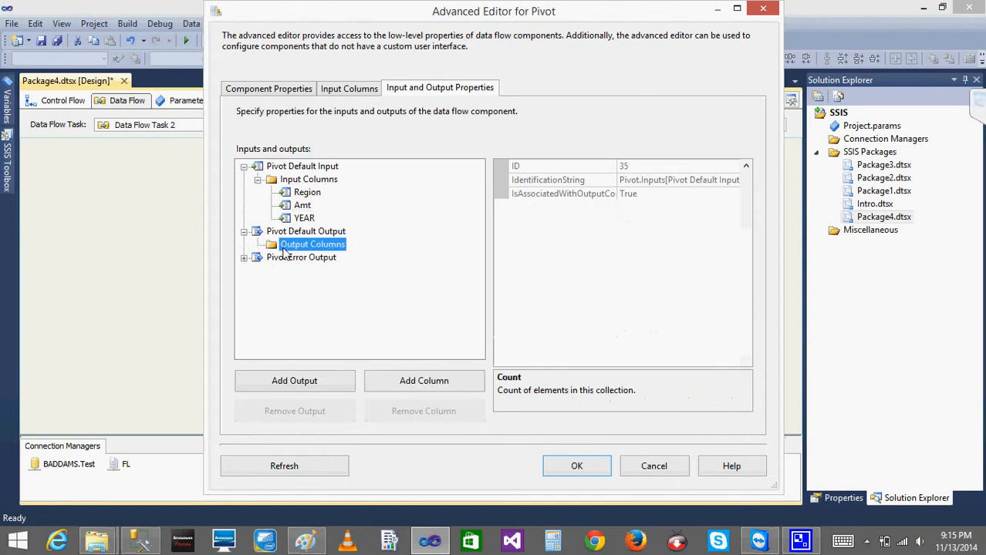
left_click(418, 385)
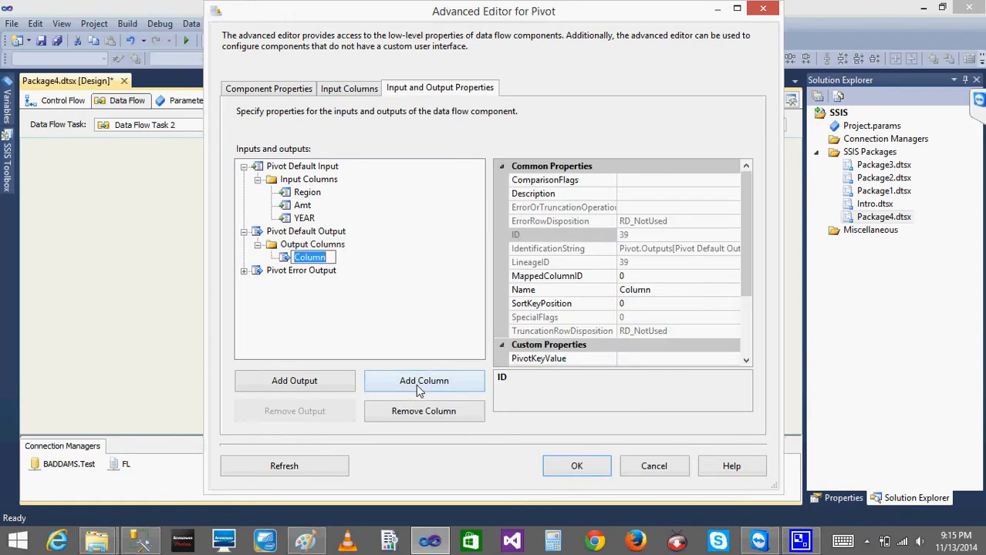
type("Y")
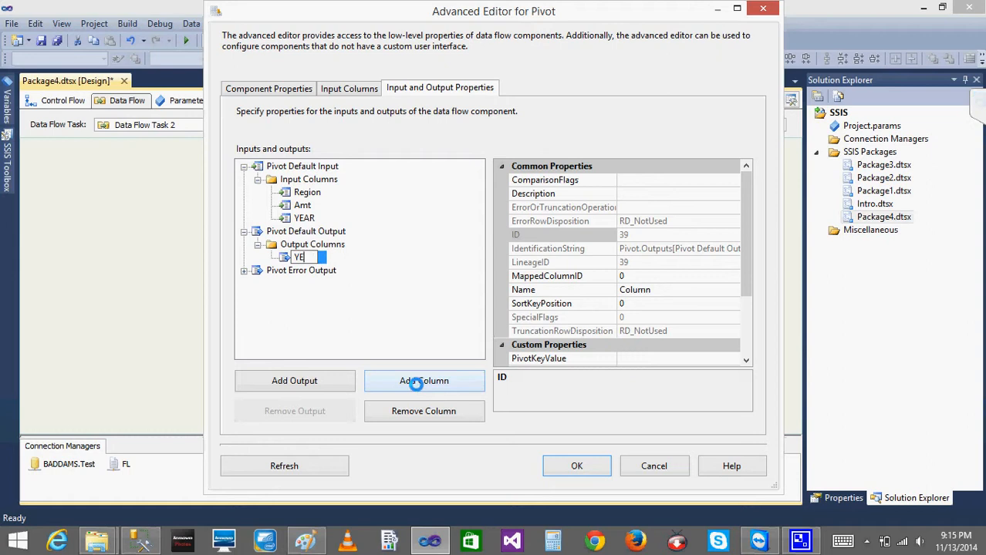
type("ear")
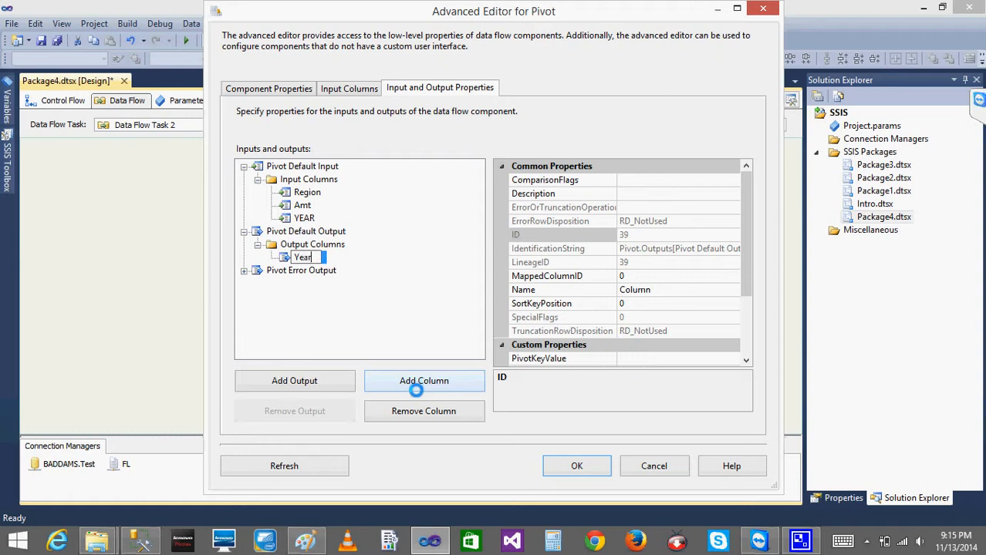
left_click(418, 386)
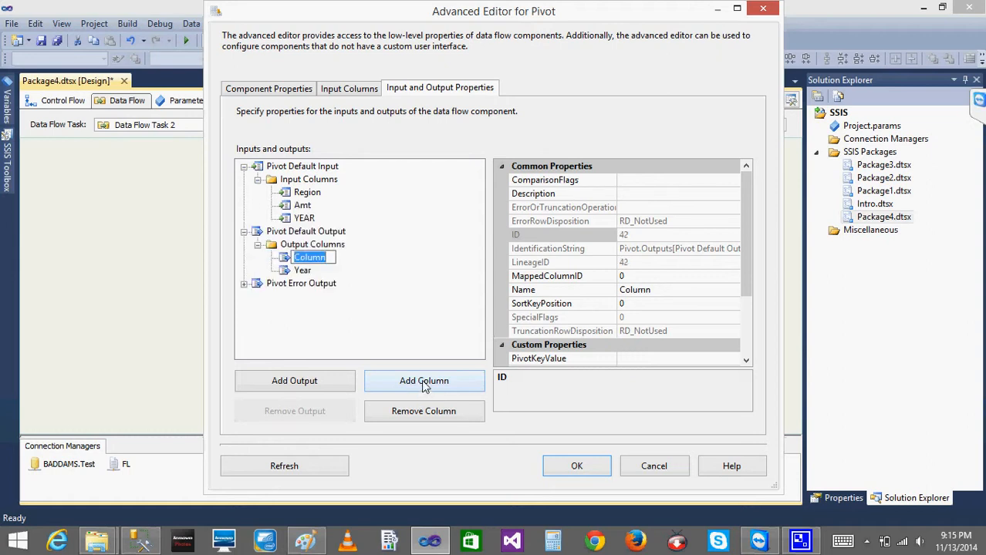
type("East")
left_click(434, 384)
type("West")
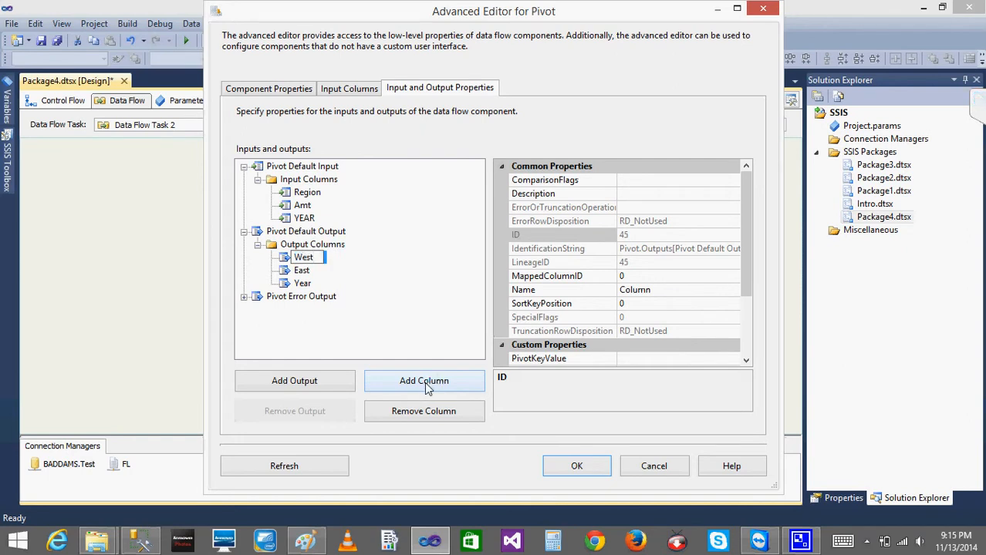
- Add two more Pivot Default Output columns named North and South
left_click(424, 381)
type("No")
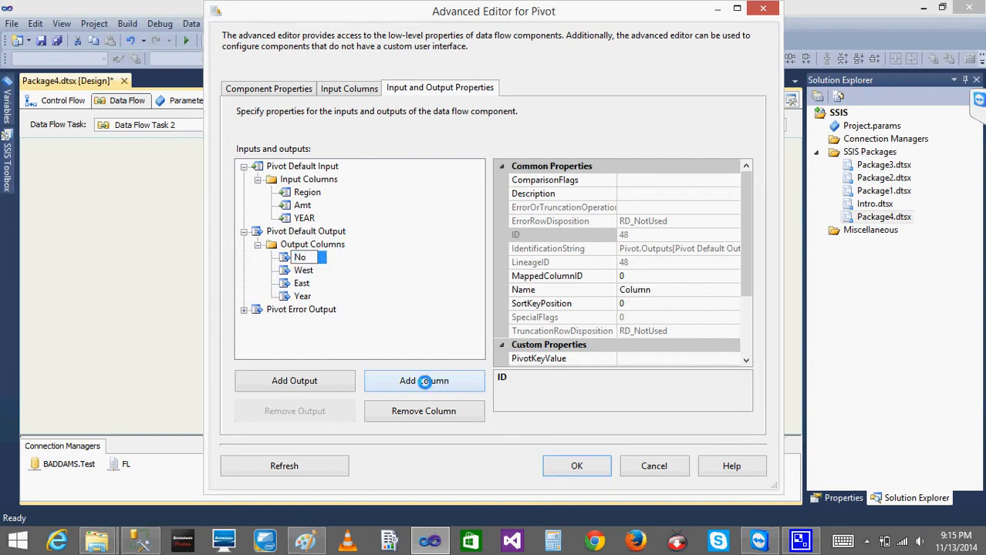
type("rth")
left_click(420, 383)
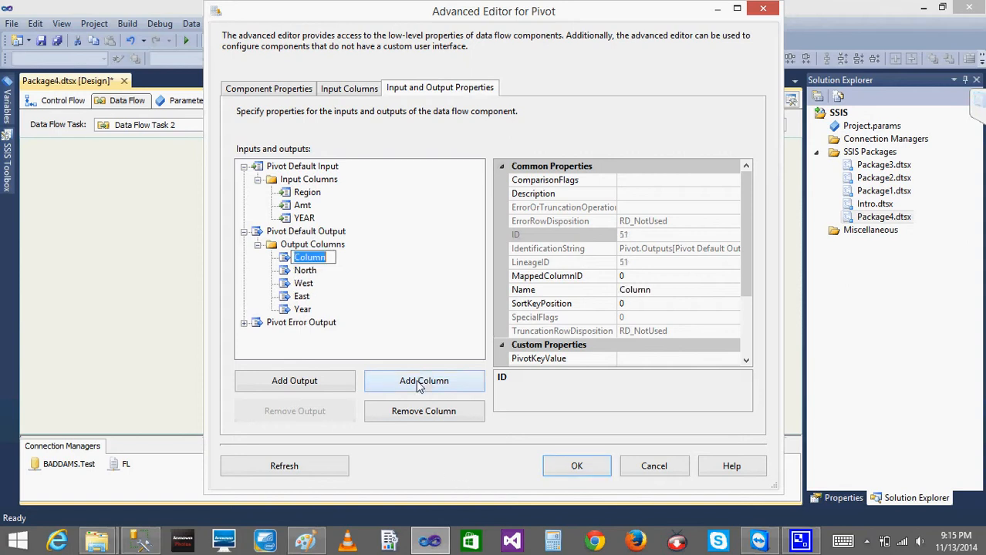
type("Sour")
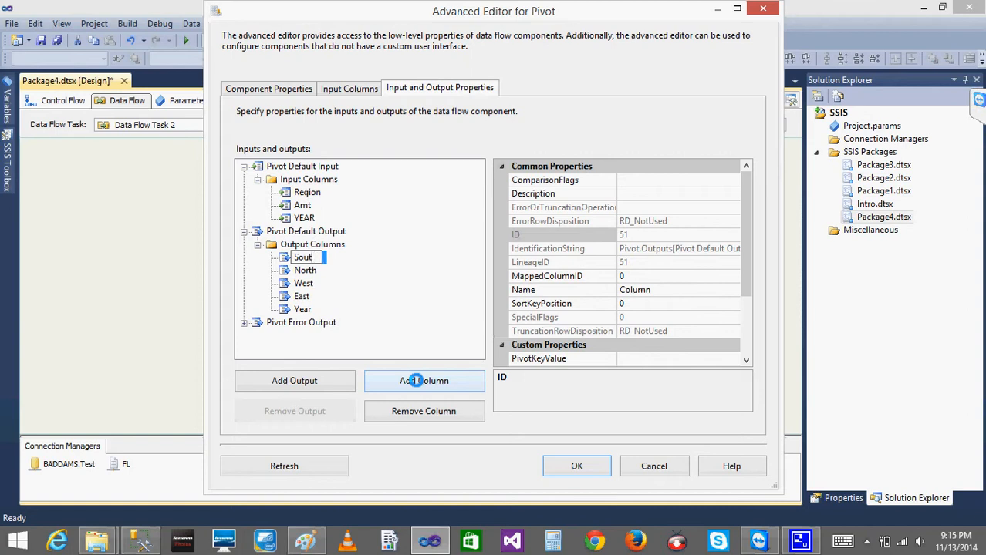
key("BackSpace")
type("th")
left_click(434, 266)
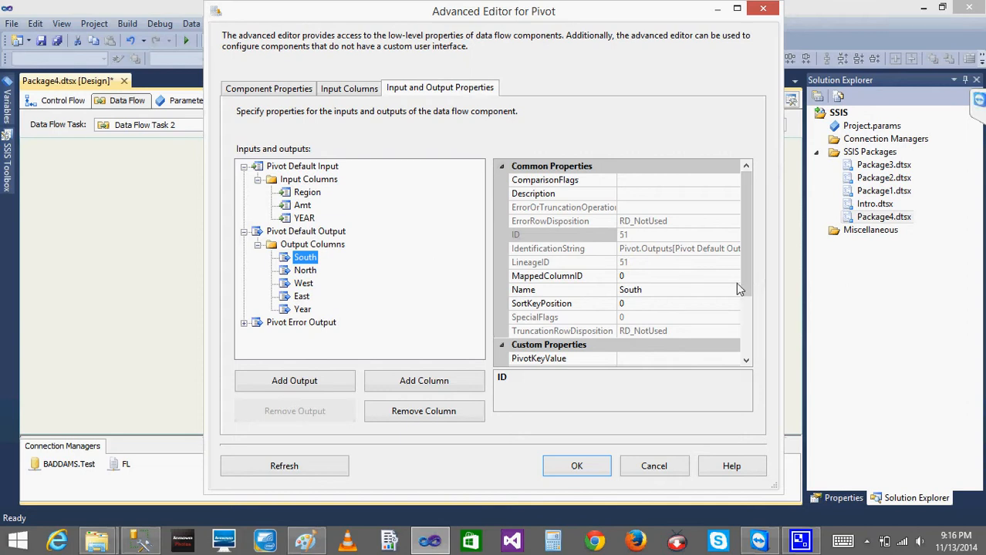
- Try the YEAR input column's LineageID, 17, as the Year output column's PivotKeyValue, and clear that value again
left_click(650, 275)
left_click(638, 263)
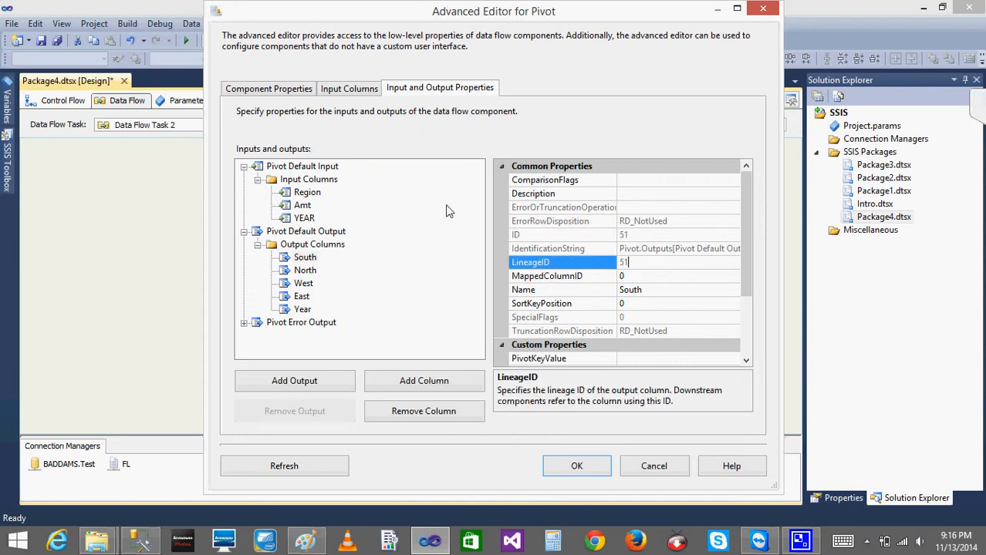
left_click(309, 218)
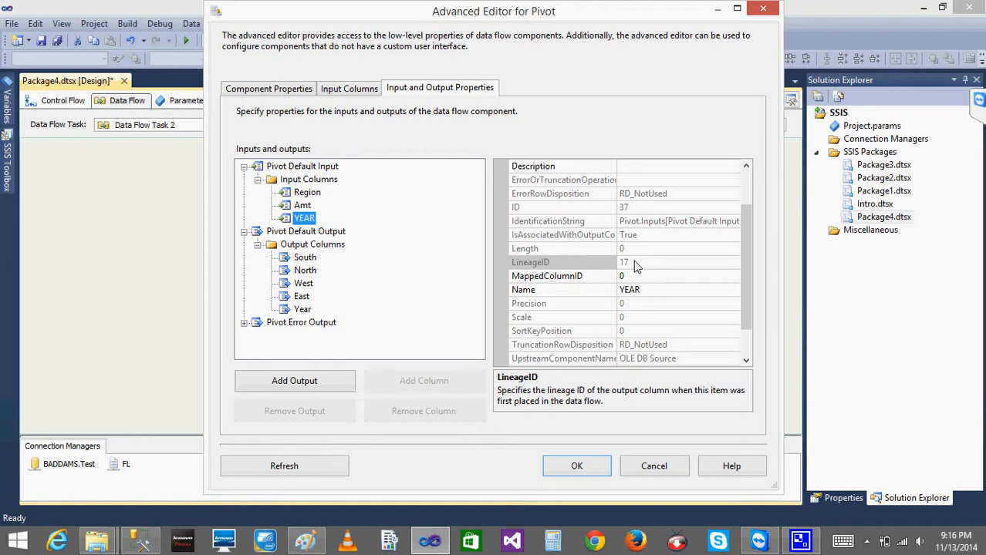
left_click(632, 263)
left_click(302, 309)
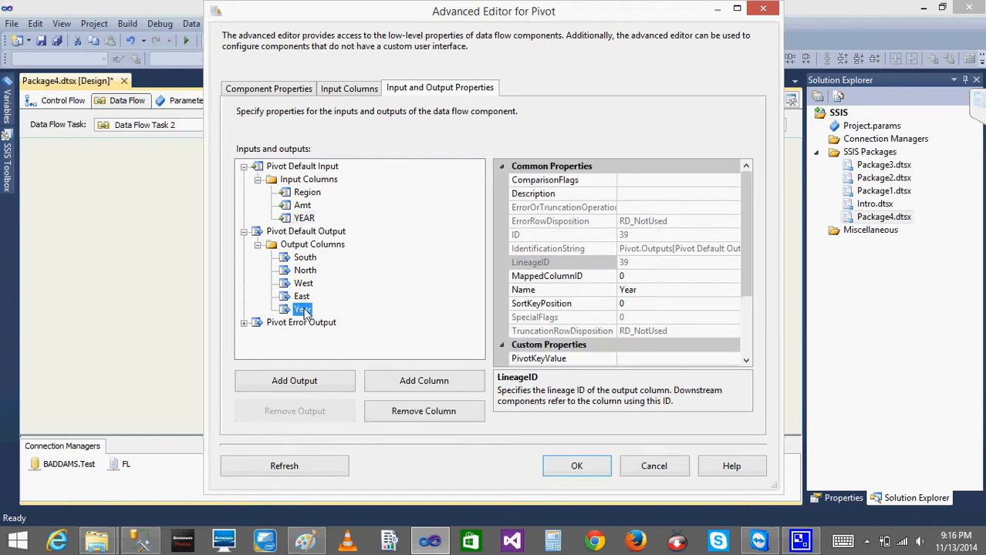
left_click(746, 360)
left_click(746, 360)
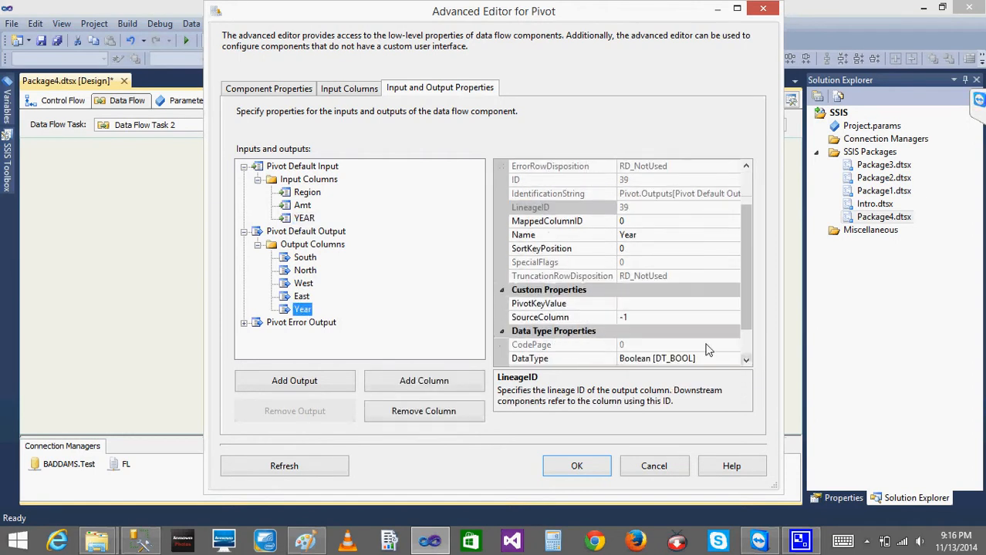
left_click(635, 304)
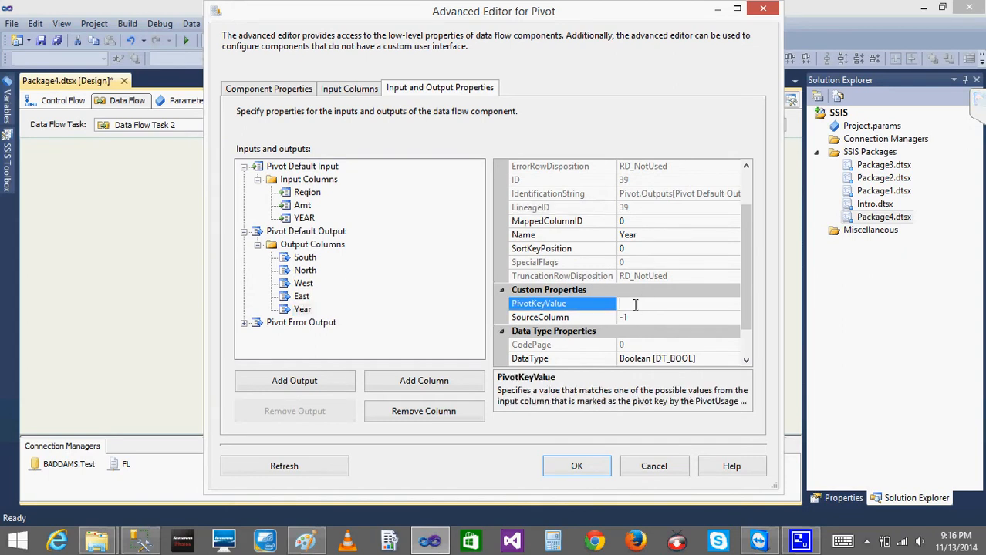
type("17")
left_click(304, 218)
left_click(299, 310)
left_click(651, 332)
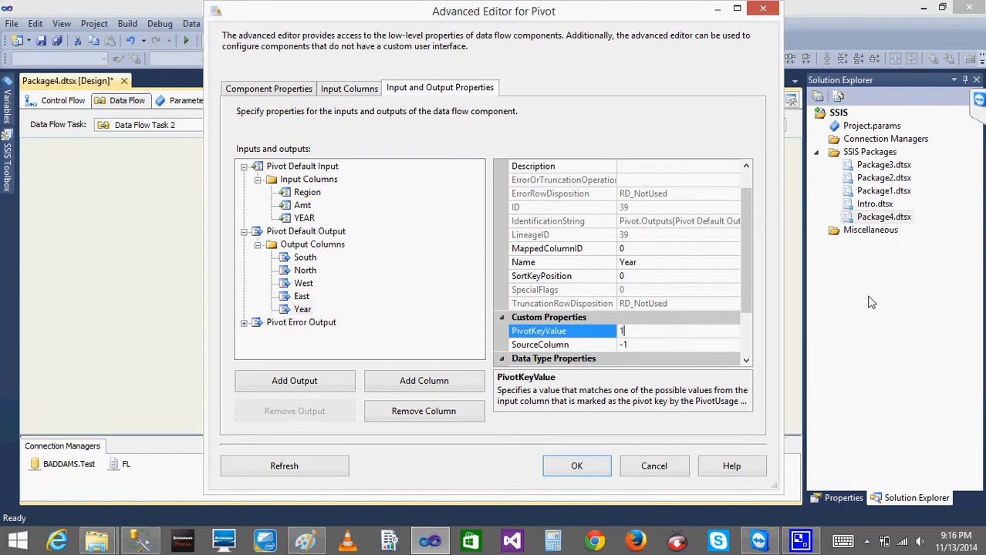
- Set SourceColumn to 17 for the Year output column
left_click(658, 342)
key("BackSpace")
key("BackSpace")
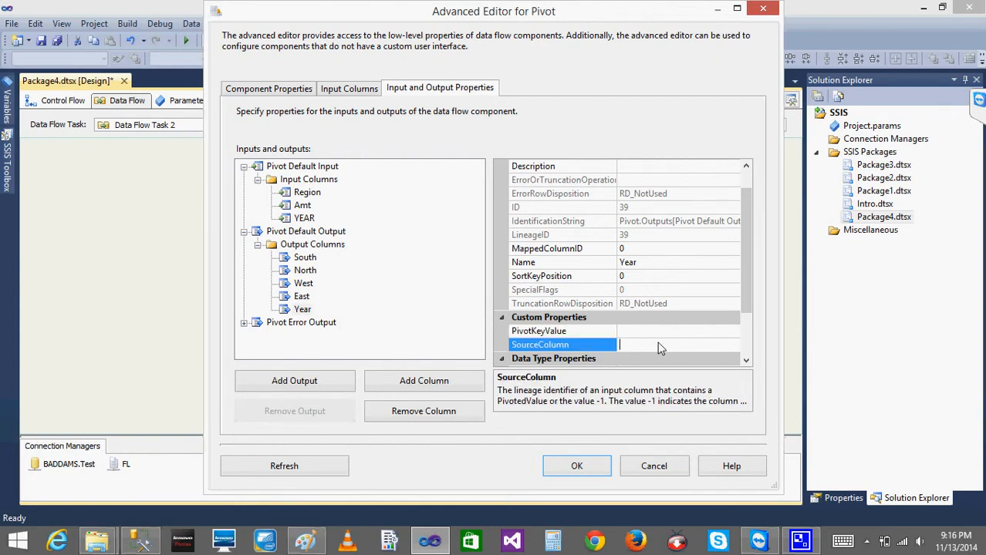
key("super+c")
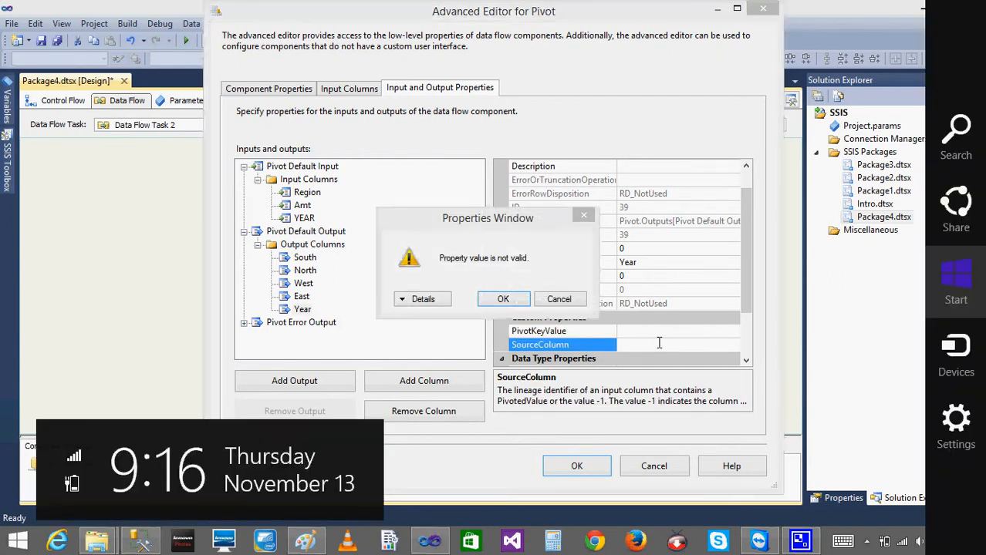
left_click(562, 301)
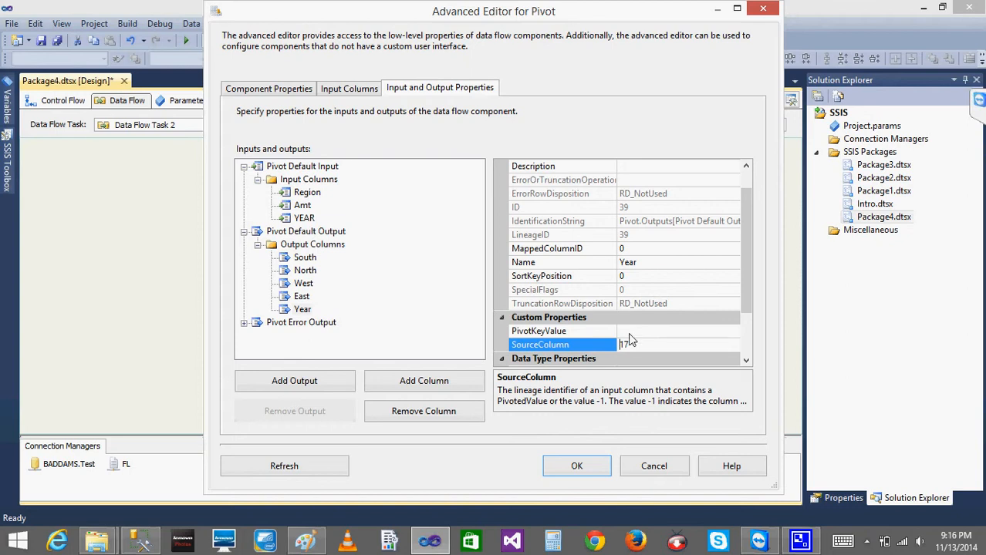
- Compare the Year output column's SourceColumn with the LineageID of the YEAR input column
left_click(630, 332)
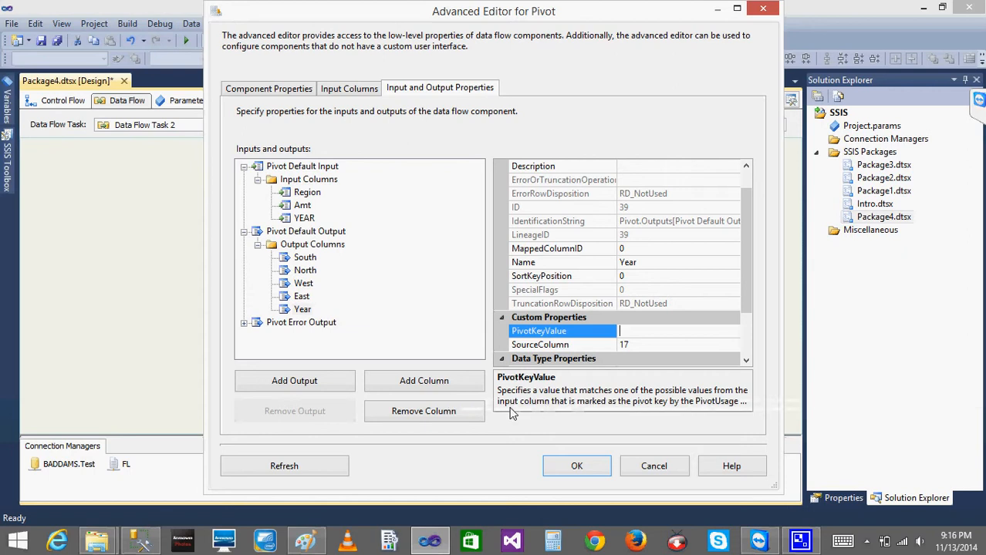
left_click(631, 345)
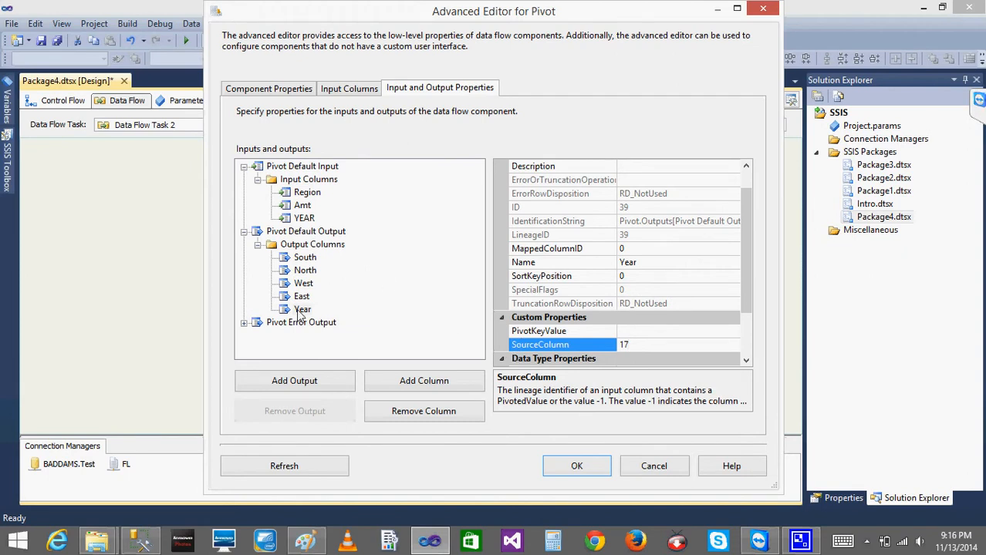
left_click(305, 221)
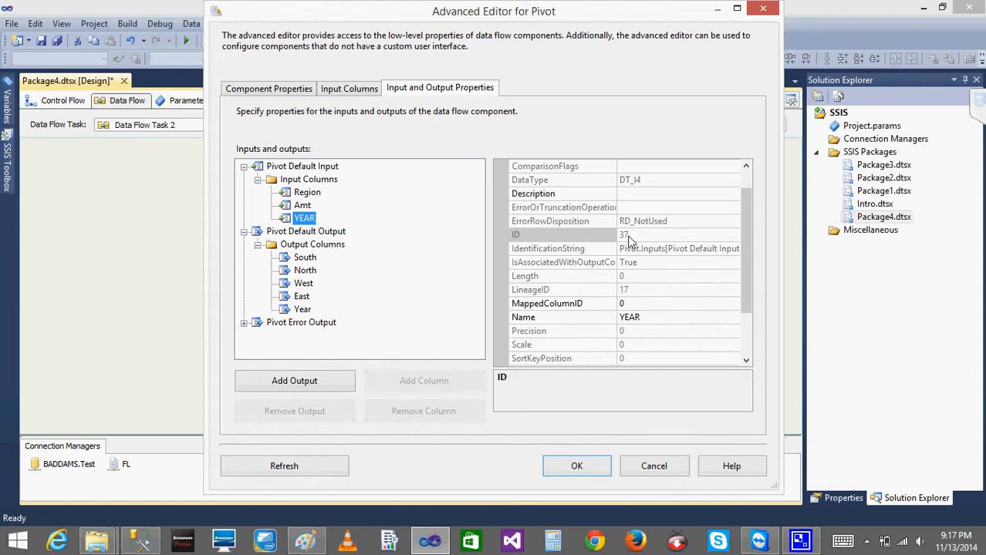
left_click(634, 290)
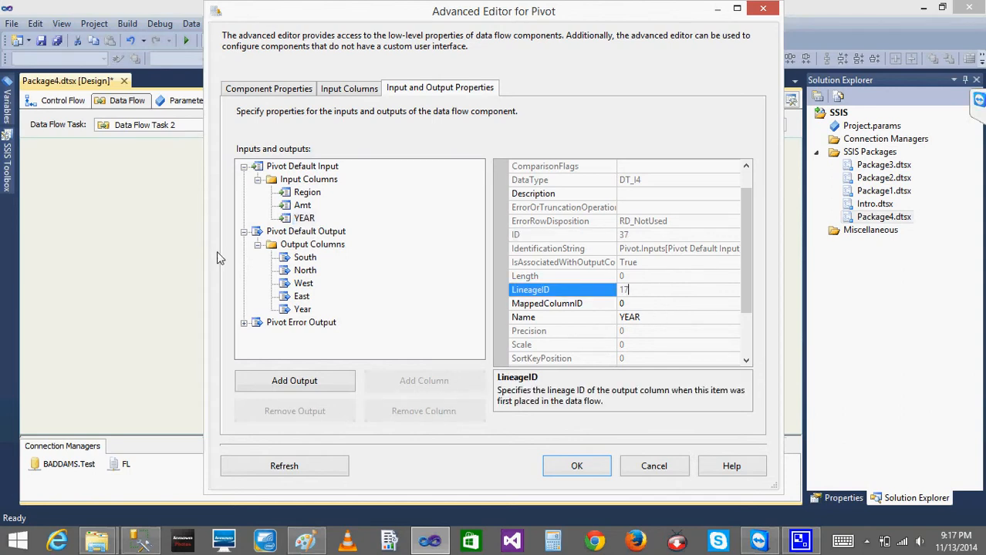
left_click(303, 310)
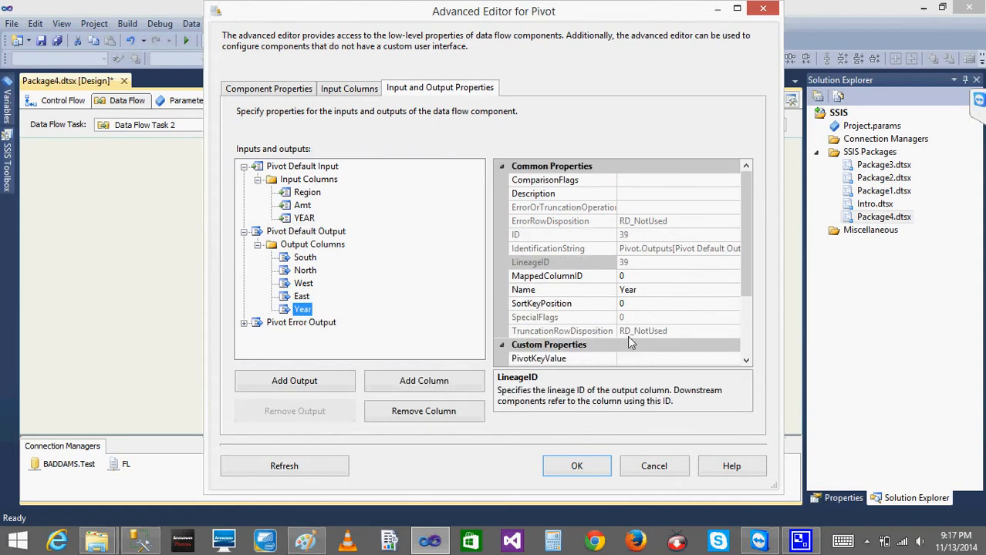
scroll(747, 362, "down", 2)
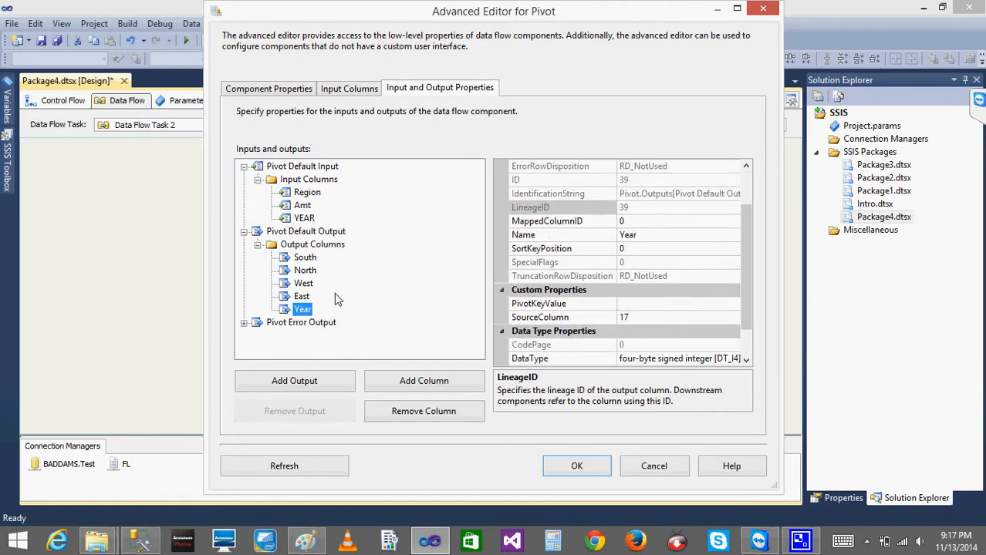
- Look up the Amt input column's LineageID and set the East output column's SourceColumn to 23
left_click(301, 297)
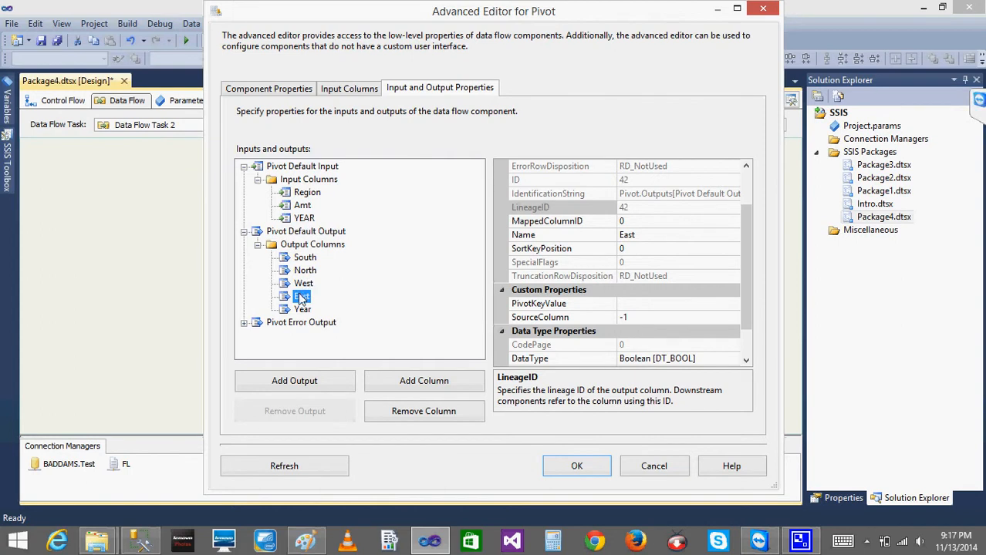
left_click(299, 212)
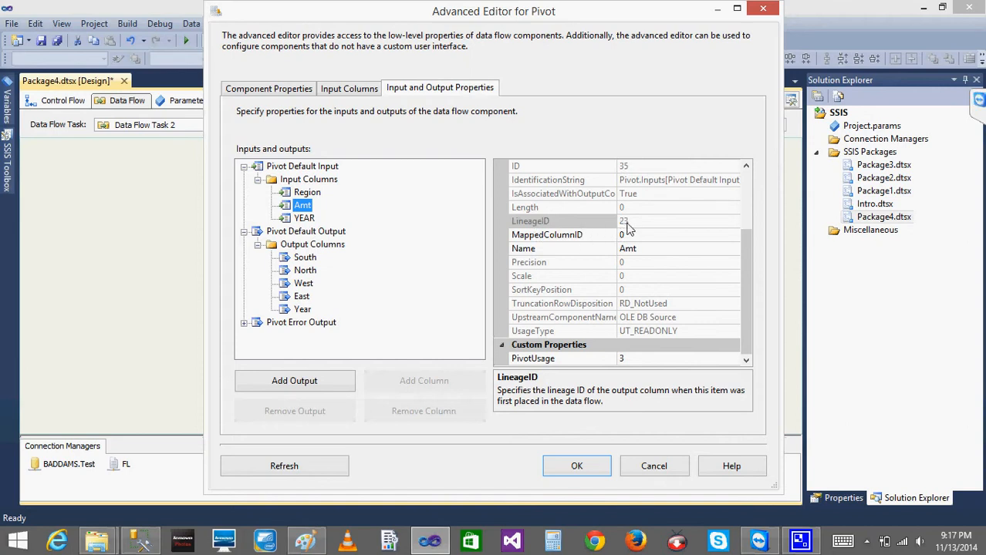
left_click(746, 166)
left_click(746, 166)
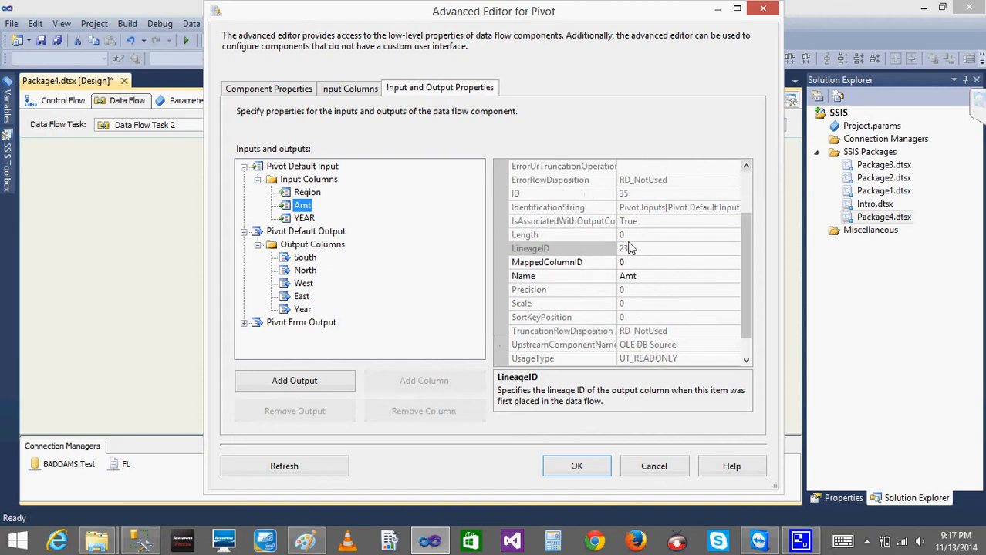
left_click(301, 297)
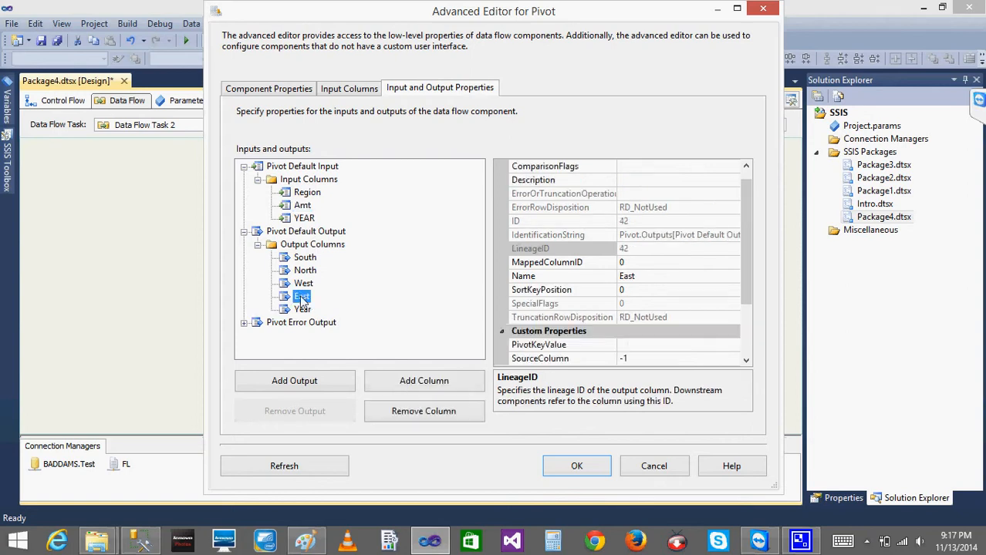
left_click(650, 358)
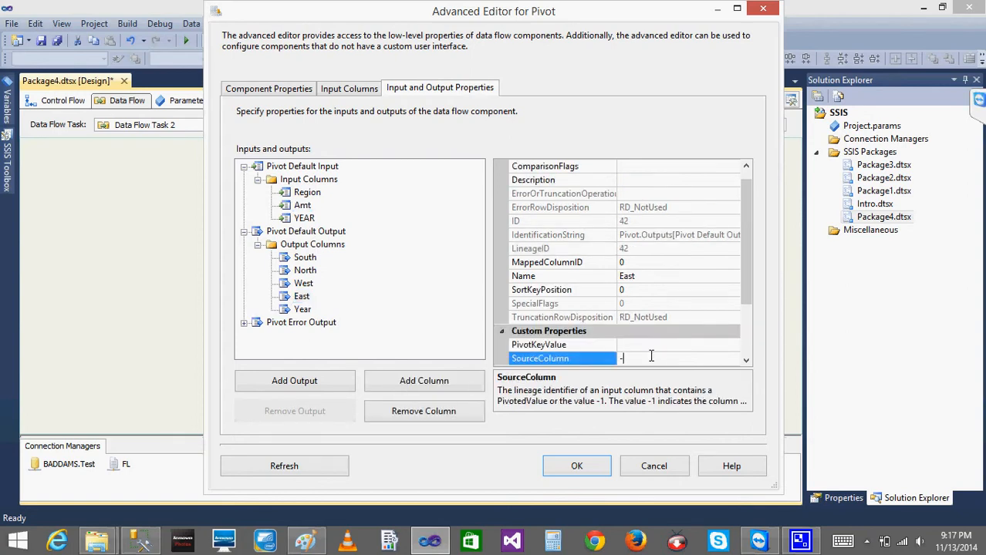
- Circle the E region value and the E column heading in the Paint sketch, and set the East output column's PivotKeyValue to East
left_click(623, 345)
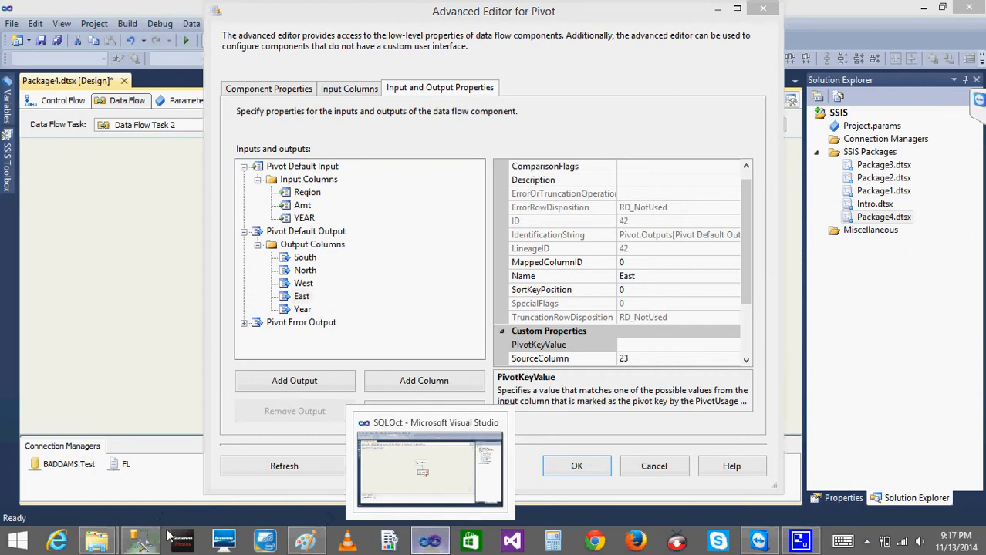
left_click(305, 544)
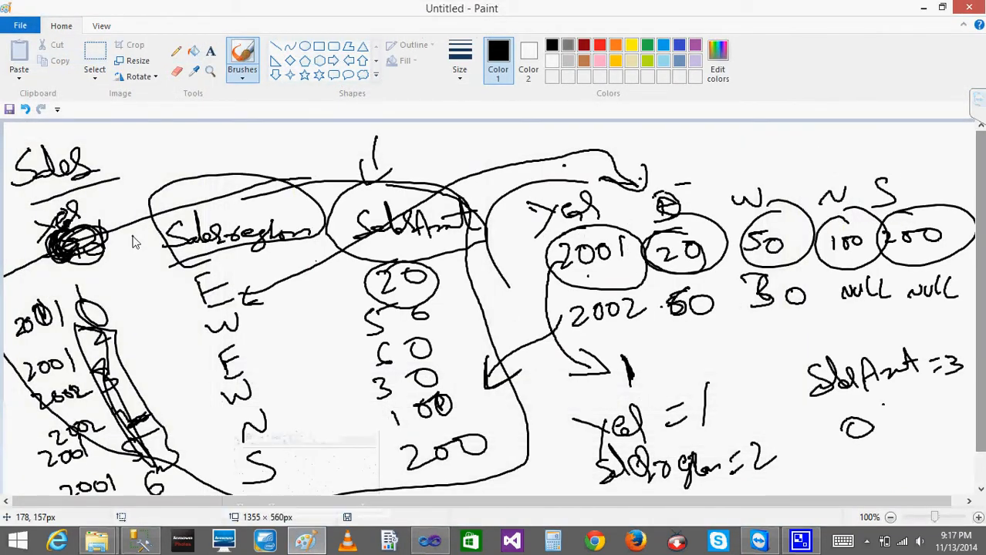
mouse_move(225, 283)
left_mouse_down()
mouse_move(199, 262)
mouse_move(185, 312)
mouse_move(214, 278)
left_mouse_up()
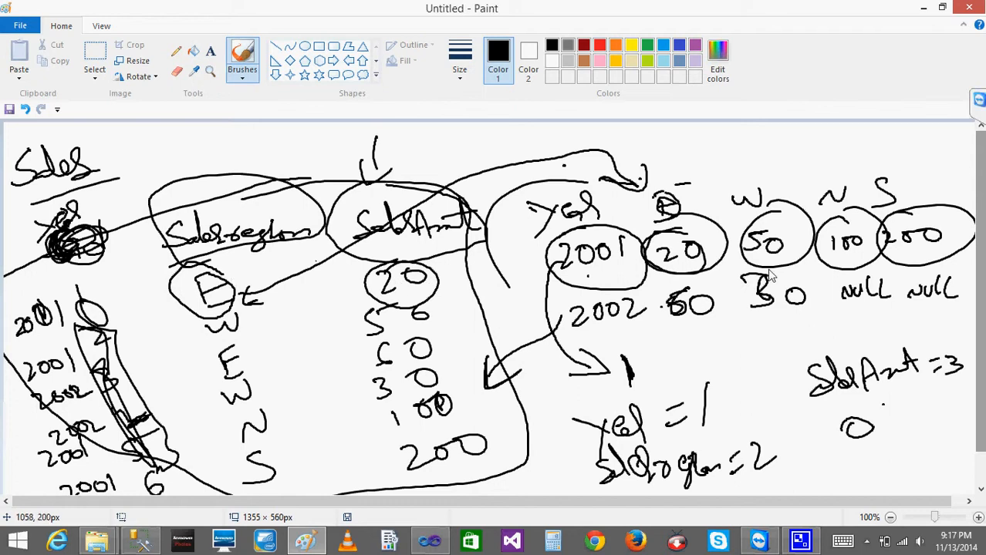
mouse_move(686, 183)
left_mouse_down()
mouse_move(668, 176)
mouse_move(663, 226)
mouse_move(669, 182)
left_mouse_up()
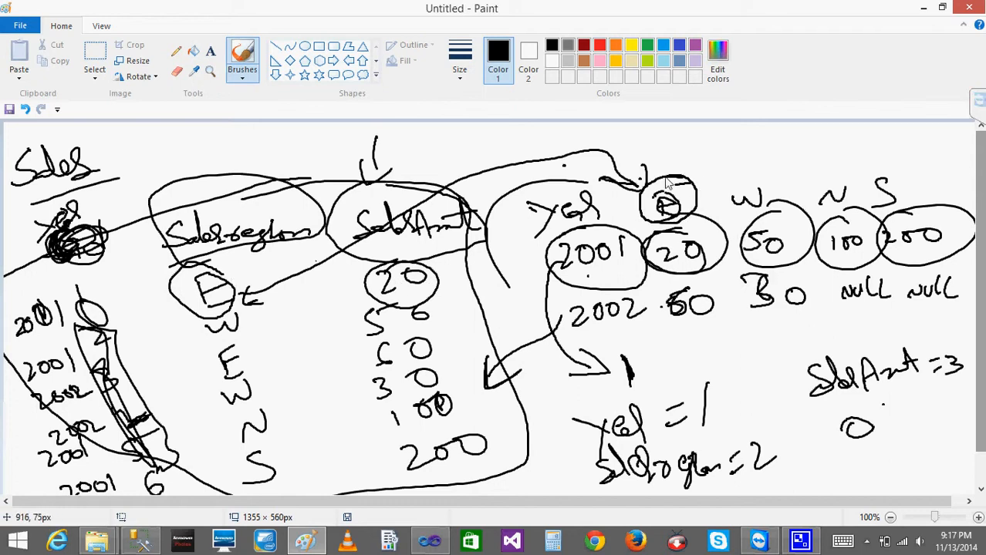
left_click(924, 7)
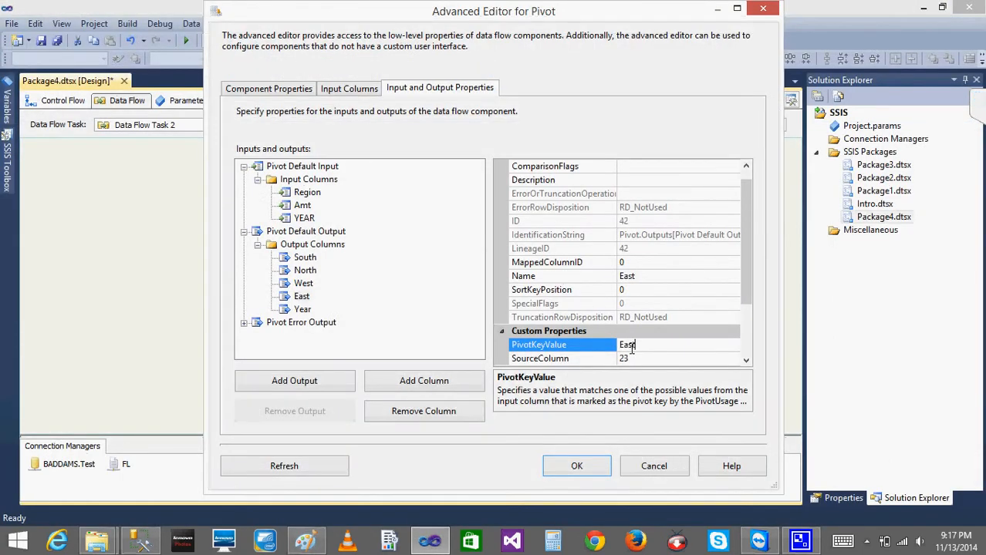
- Set the West output column's SourceColumn to 23 and its PivotKeyValue to West
left_click(303, 284)
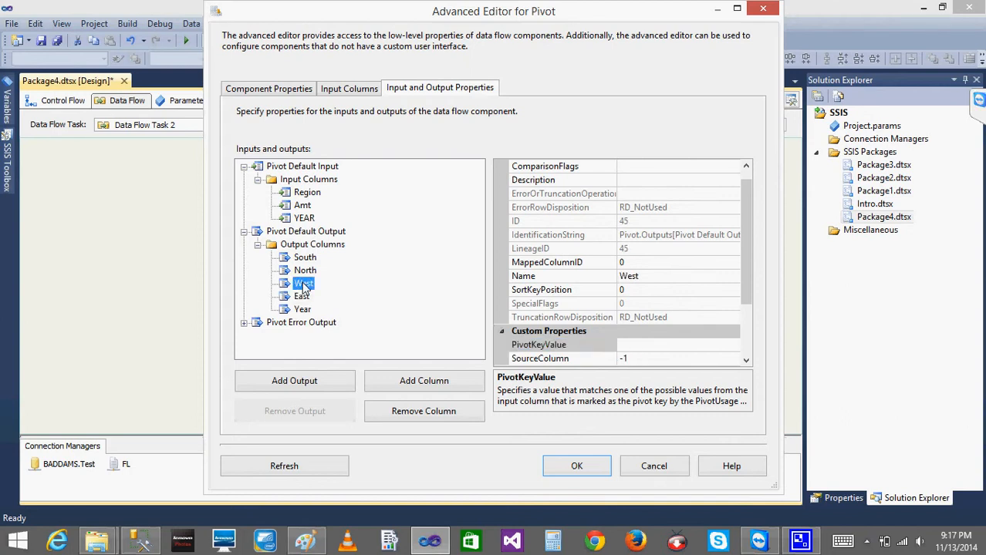
left_click(654, 358)
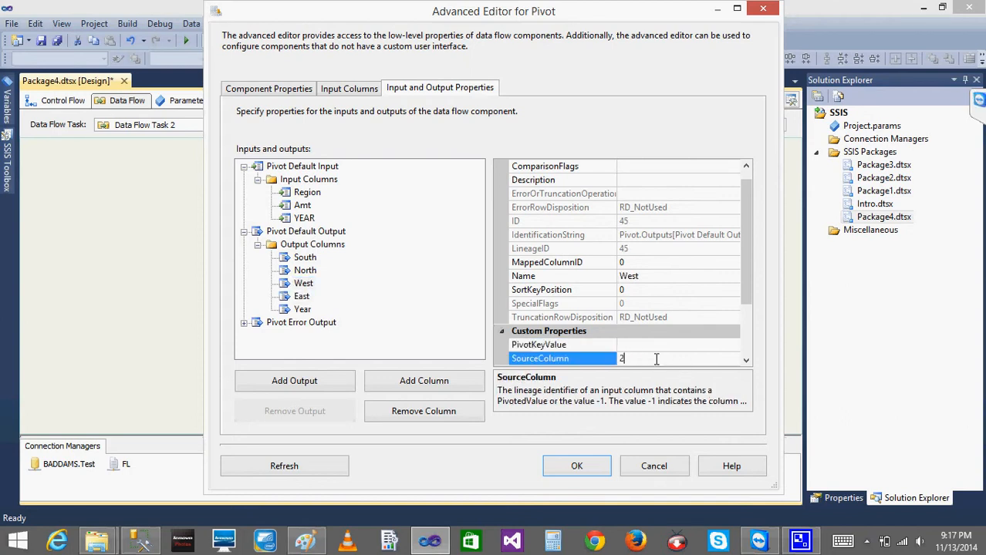
type("23")
left_click(648, 345)
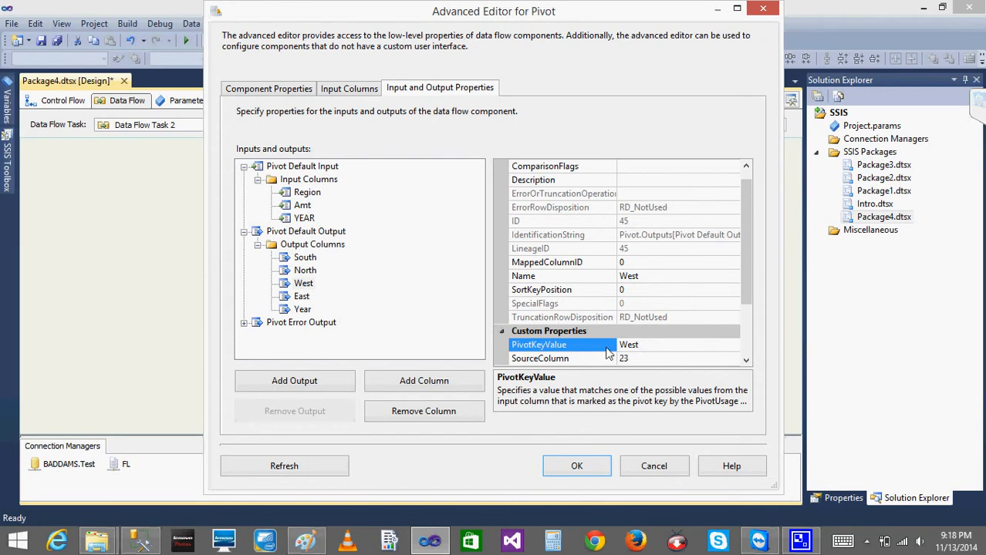
left_click(638, 361)
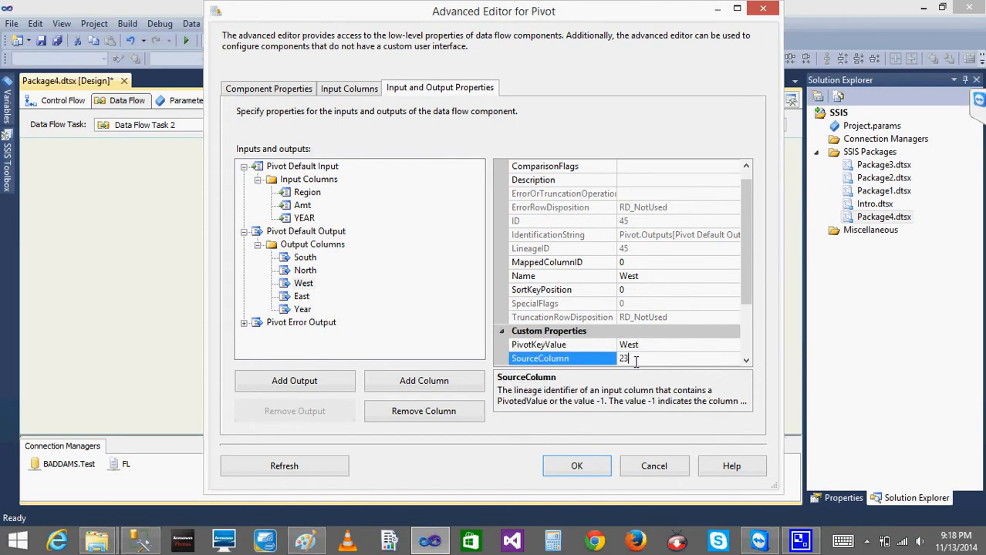
- Set the North output column's SourceColumn to 23 and its PivotKeyValue to North
left_click(305, 270)
left_click(664, 360)
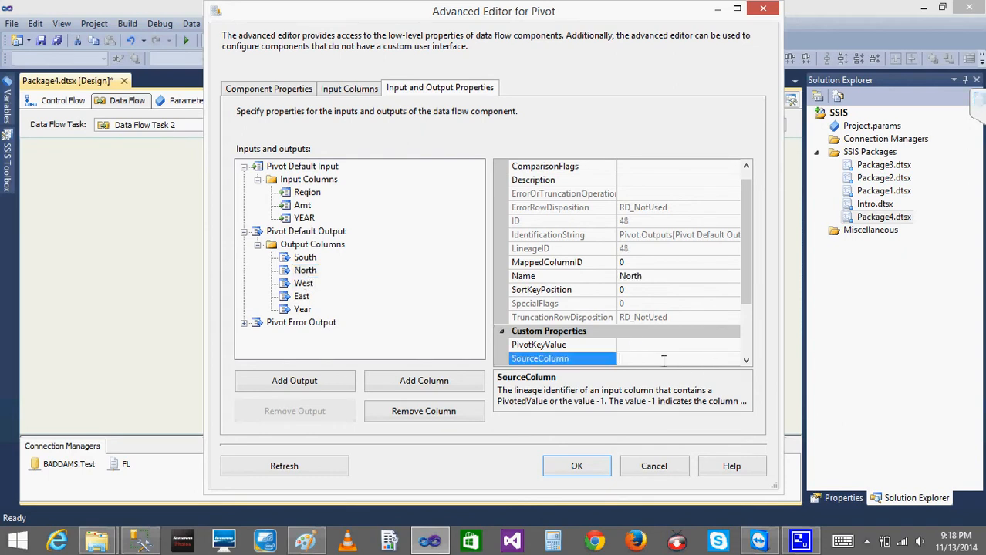
left_click(653, 345)
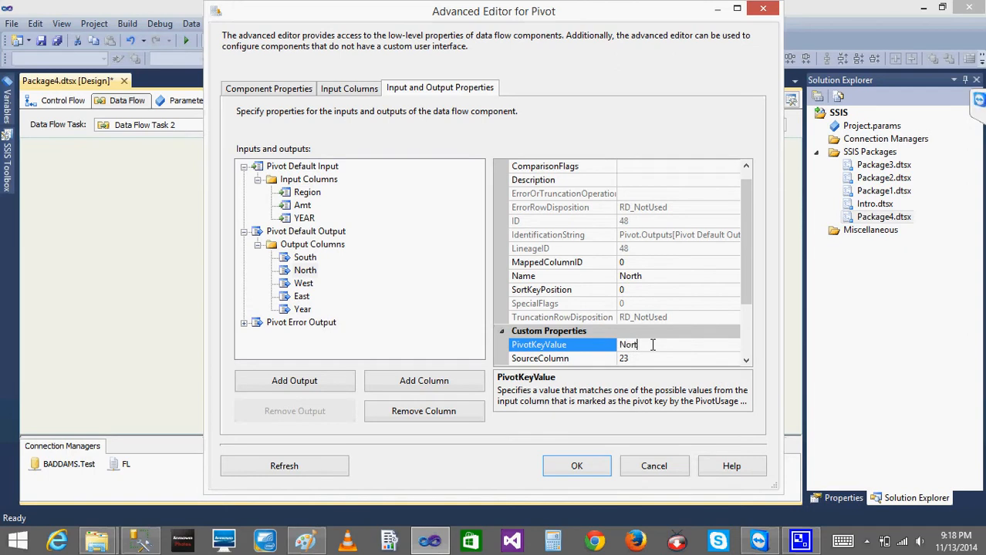
type("North")
- Set the South output column's SourceColumn to 23 and PivotKeyValue to South, and accept the Pivot's advanced settings
left_click(304, 258)
left_click(644, 349)
left_click(647, 357)
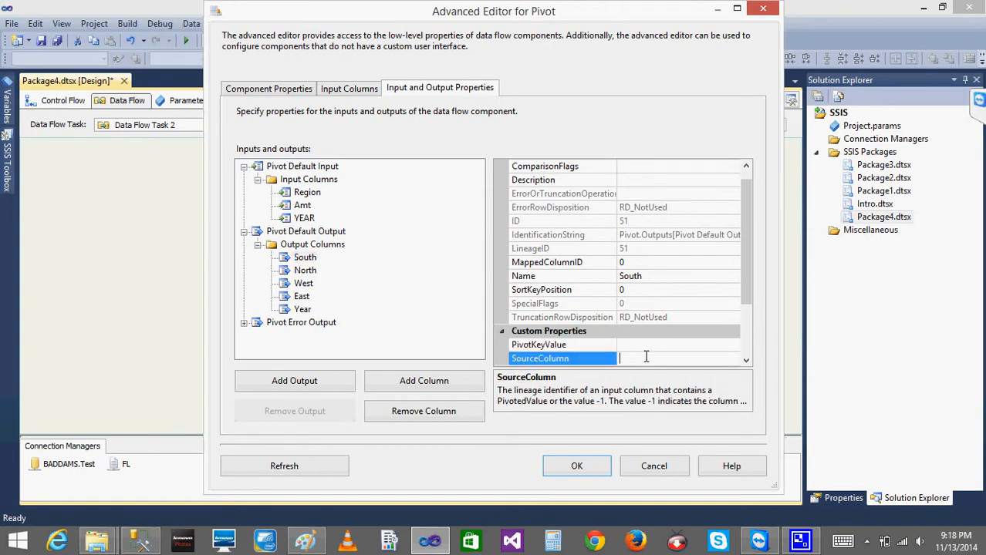
left_click(636, 345)
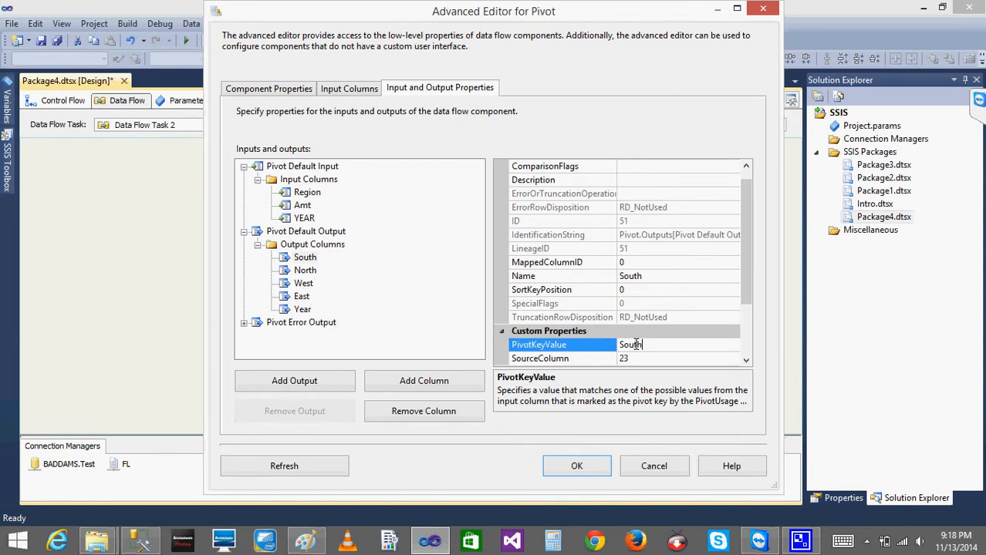
left_click(576, 467)
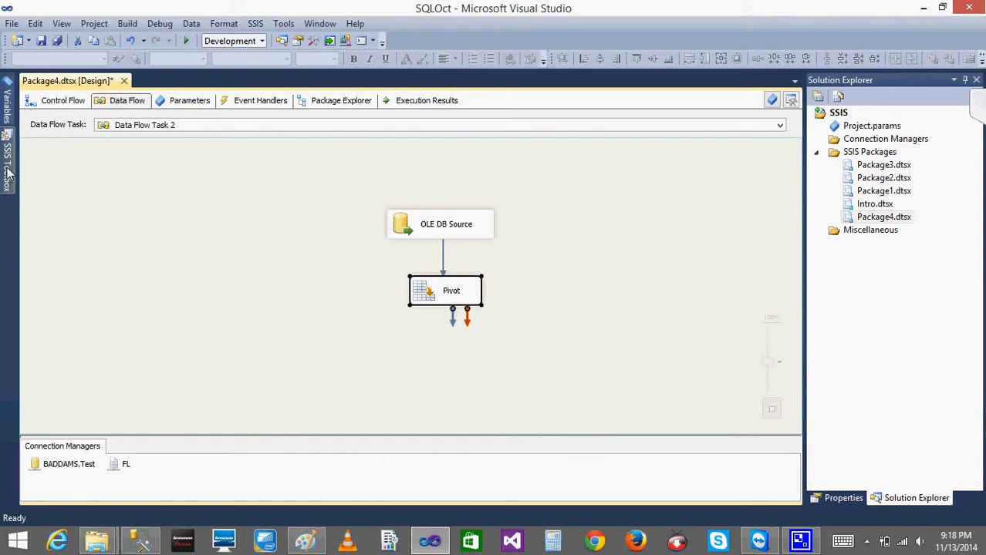
- Add an OLE DB Destination to the data flow below the Pivot transformation
left_click(7, 174)
scroll(217, 359, "down", 1)
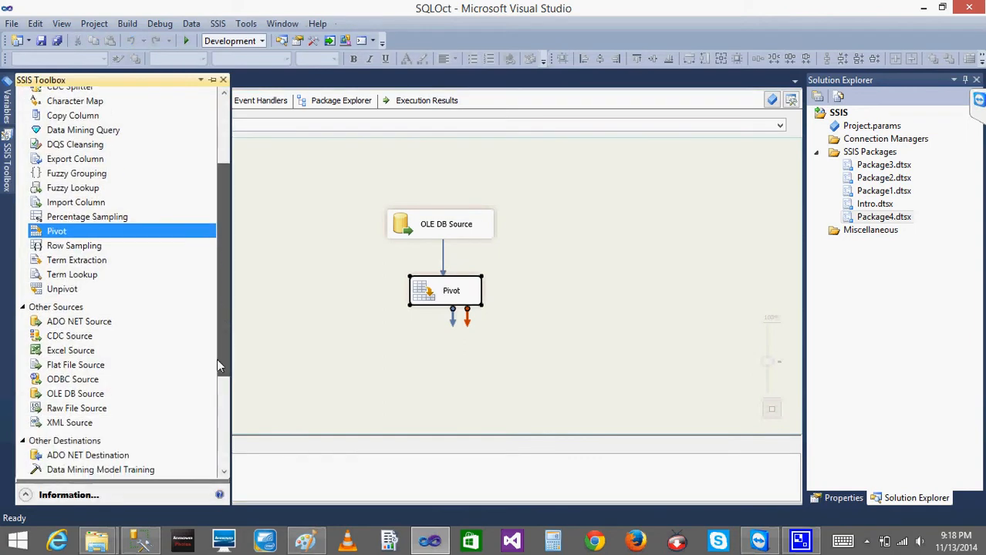
scroll(217, 359, "down", 1)
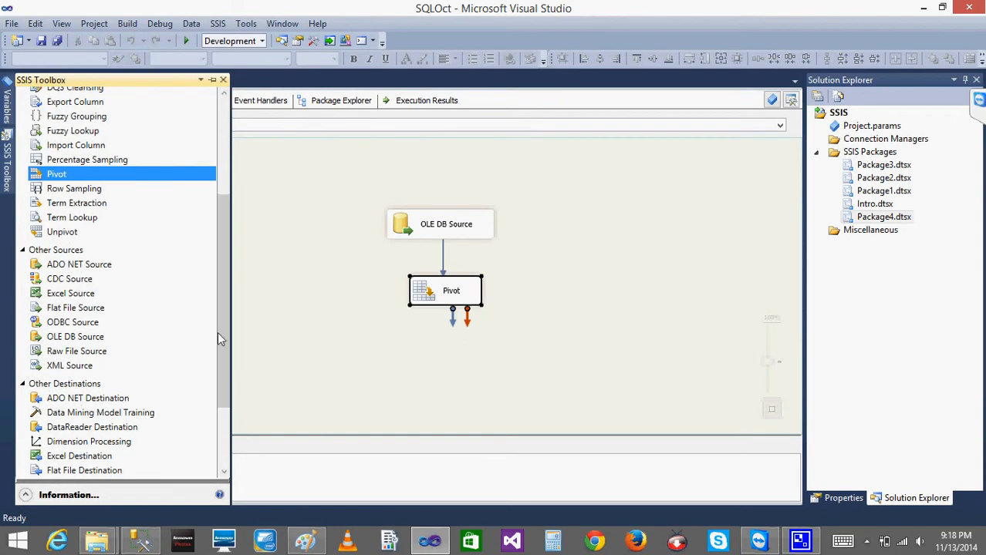
scroll(227, 367, "down", 2)
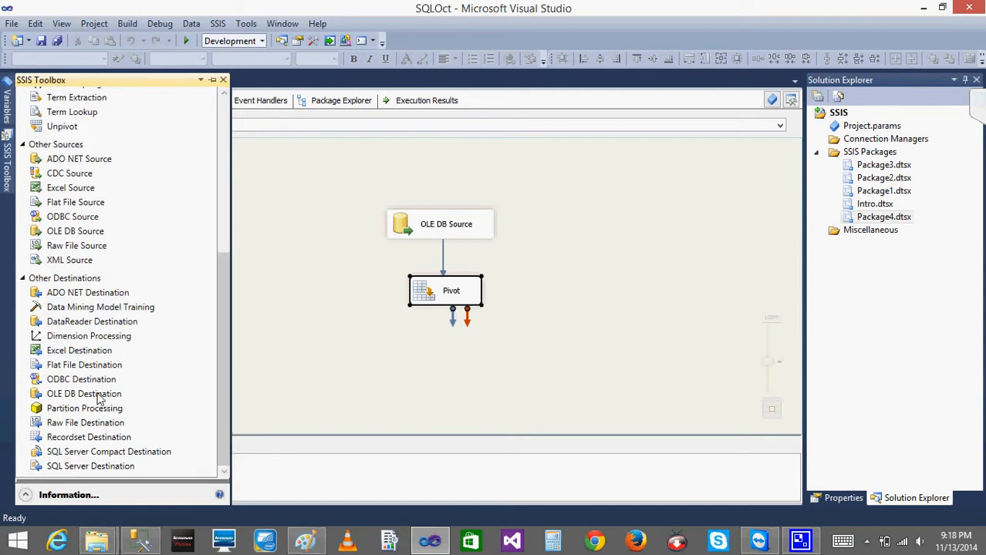
left_click_drag(99, 399, 384, 364)
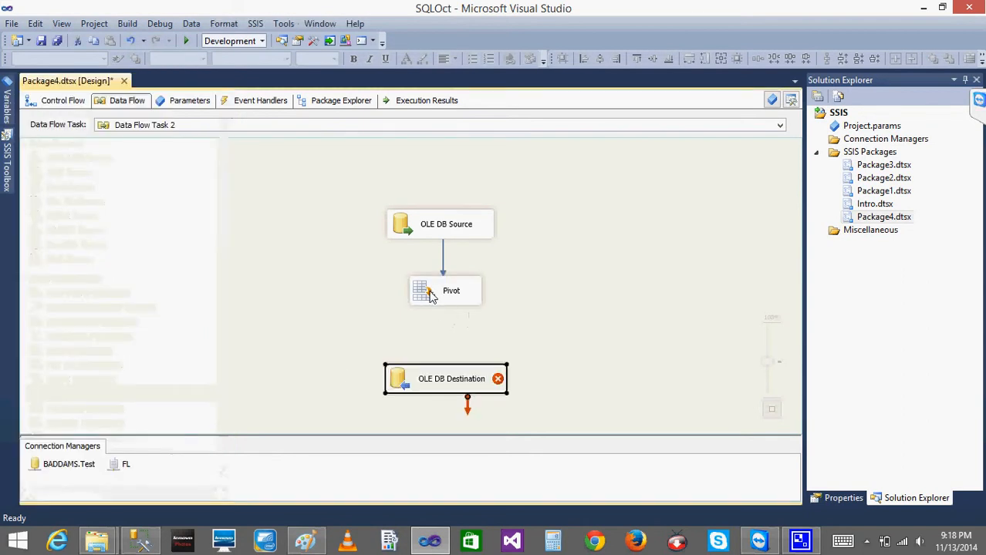
- Review the Pivot's pivot key, set key, pivot value and existing pivoted output columns
double_click(432, 298)
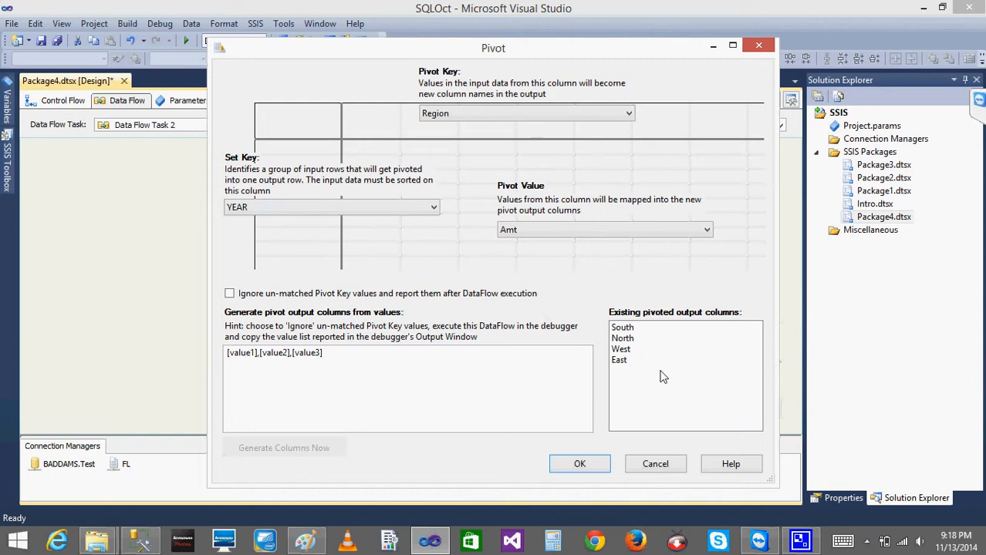
left_click(630, 362)
left_click(623, 349)
left_click(622, 337)
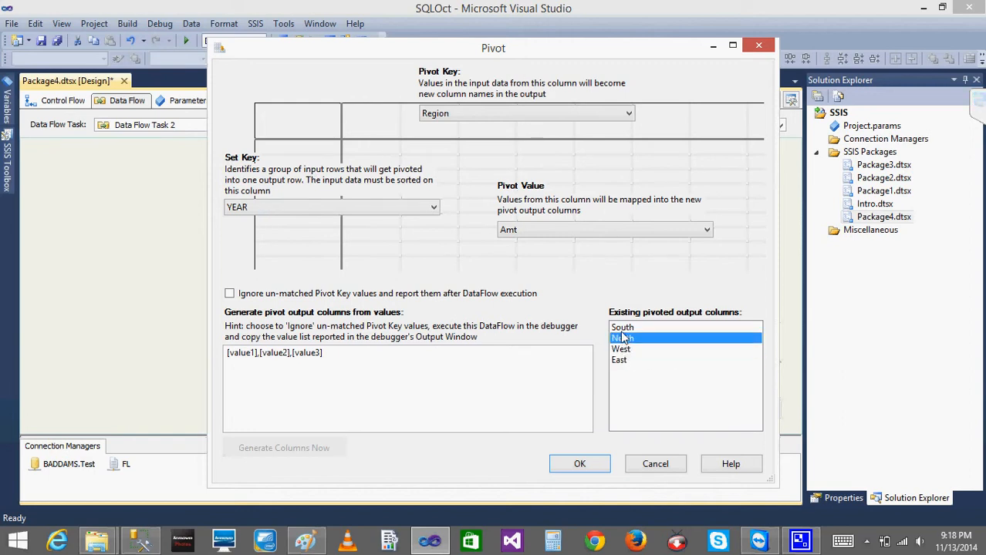
left_click(622, 329)
left_click(631, 360)
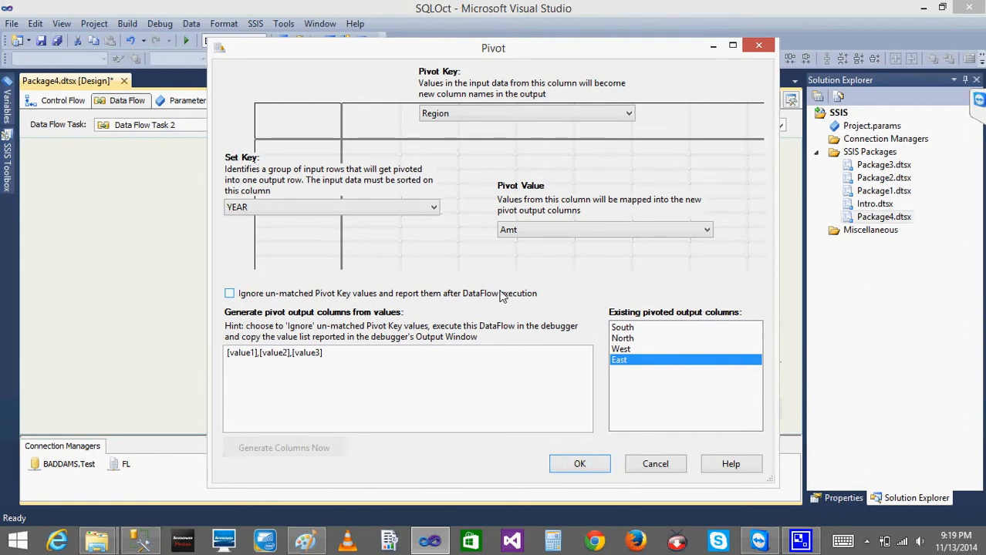
left_click(577, 466)
- Connect the Pivot's output to the OLE DB Destination and load it into [dbo].[Sales_Pivot] with the automatic column mappings
left_click_drag(453, 317, 436, 380)
double_click(400, 382)
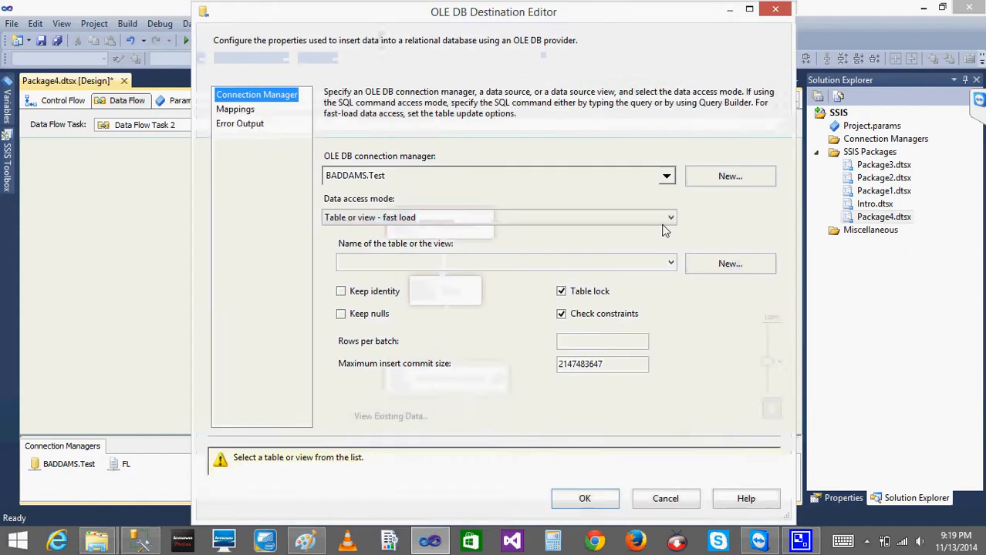
left_click(671, 264)
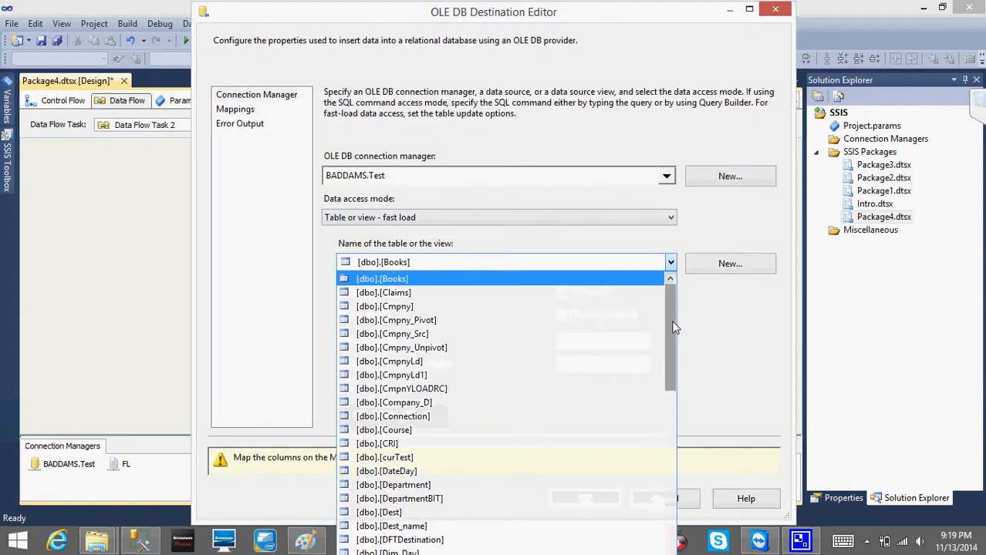
left_click_drag(672, 320, 675, 476)
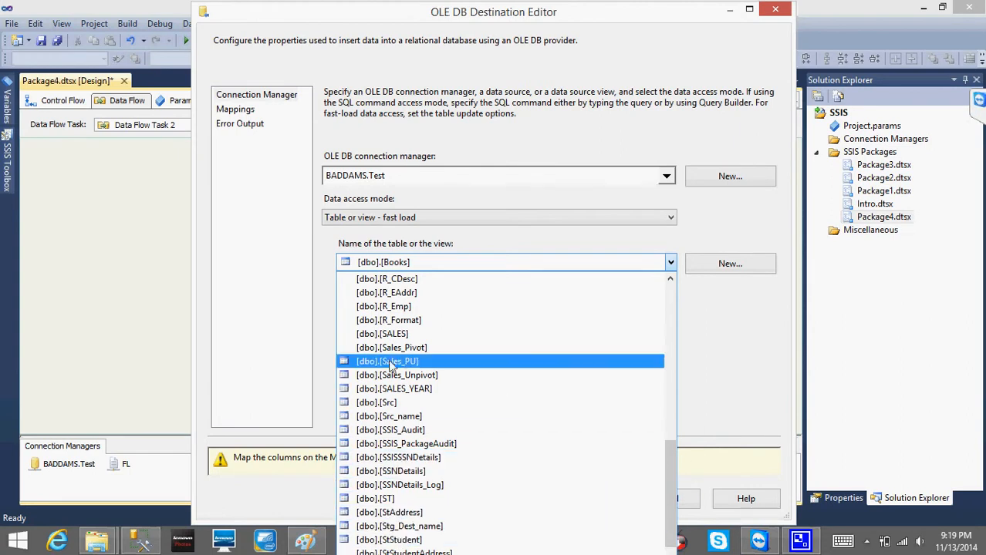
left_click(411, 348)
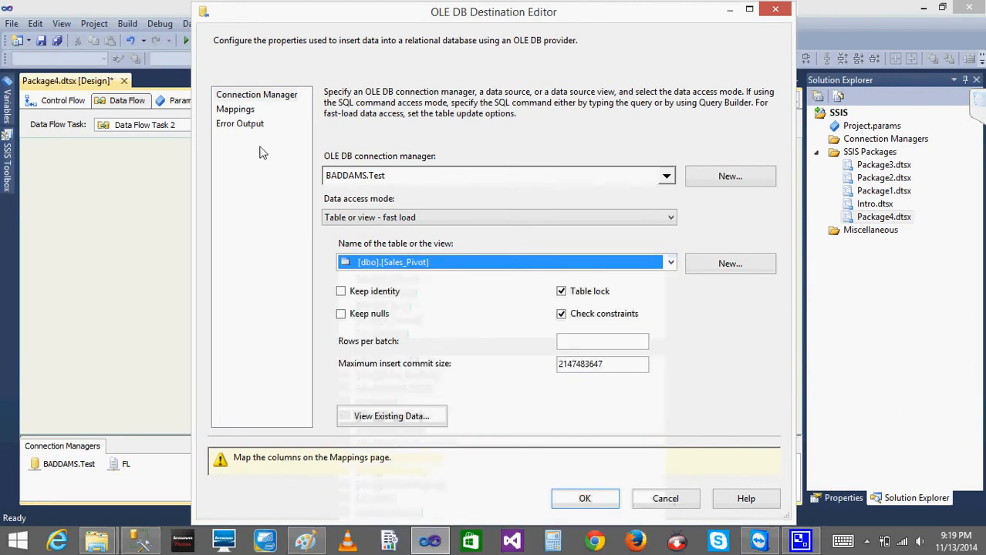
left_click(234, 110)
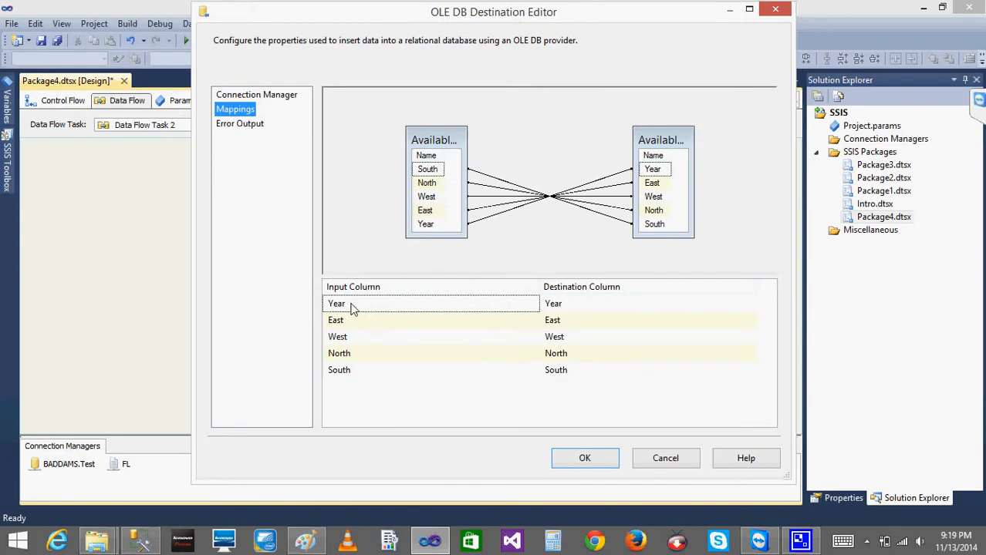
left_click(584, 460)
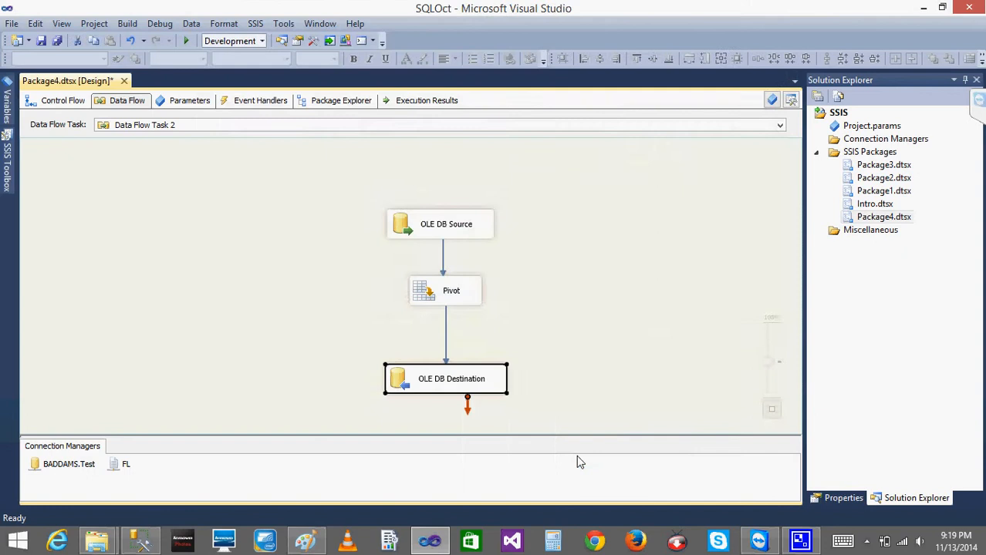
right_click(446, 324)
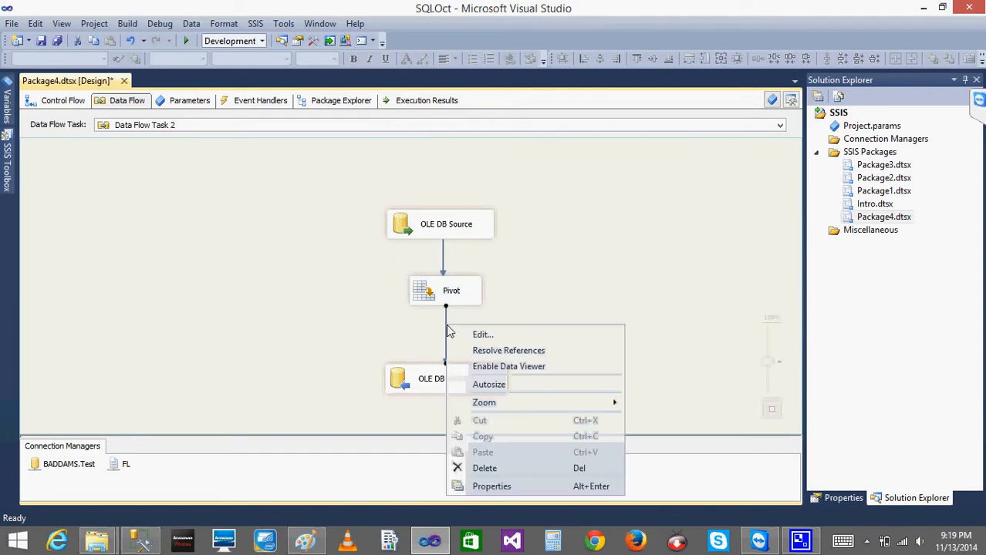
left_click(306, 380)
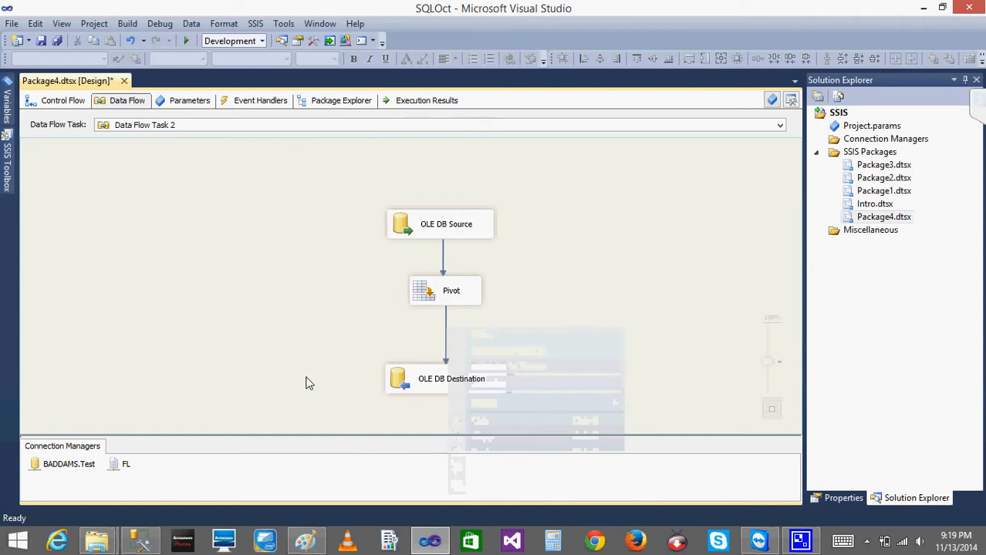
- Open a new blank Paint canvas and handwrite the column headings Year, Region and Amt across its upper area
left_click(313, 544)
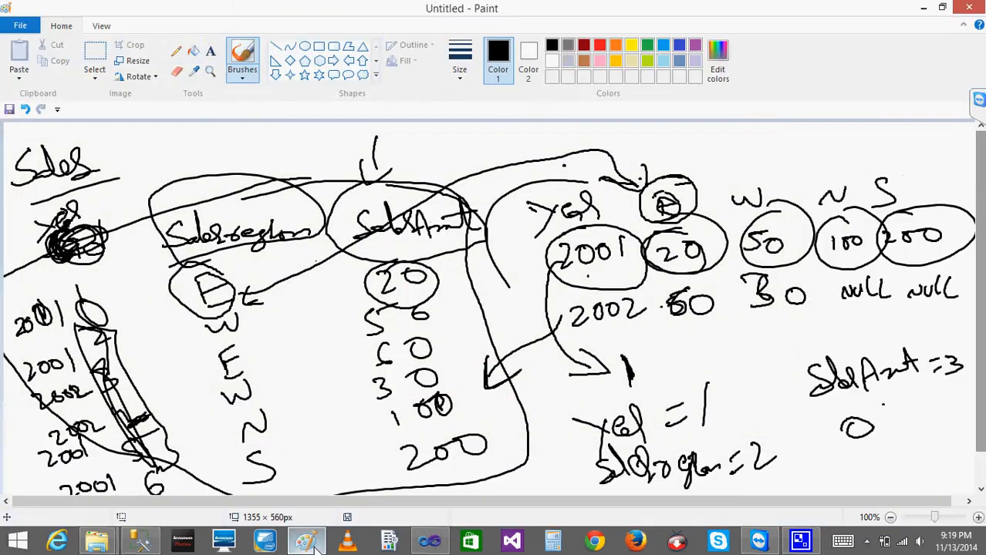
right_click(307, 543)
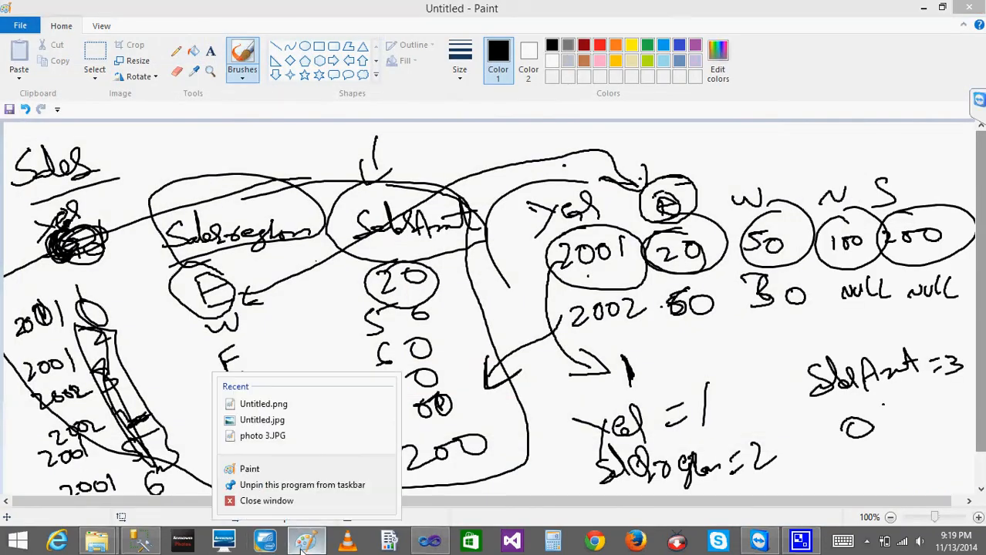
left_click(264, 469)
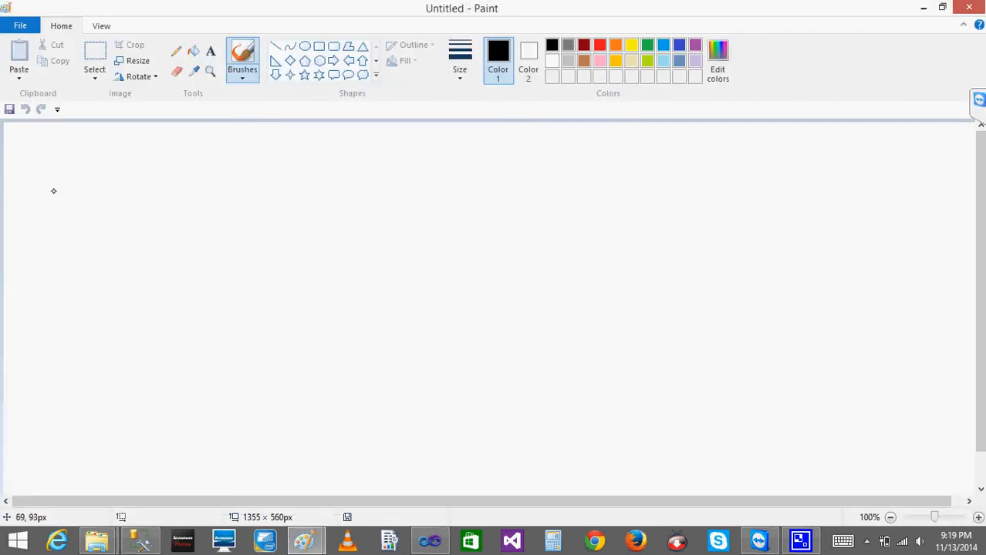
mouse_move(38, 185)
left_mouse_down()
mouse_move(68, 193)
mouse_move(64, 228)
left_mouse_up()
left_click_drag(80, 194, 80, 186)
left_click_drag(98, 186, 113, 209)
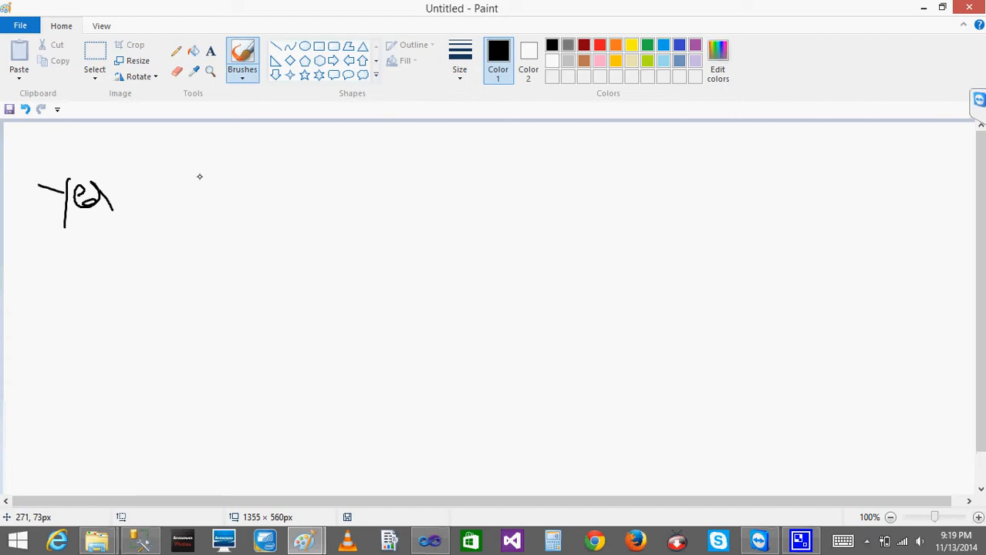
mouse_move(183, 171)
left_mouse_down()
mouse_move(200, 195)
mouse_move(247, 189)
mouse_move(222, 196)
mouse_move(210, 219)
mouse_move(223, 202)
left_mouse_up()
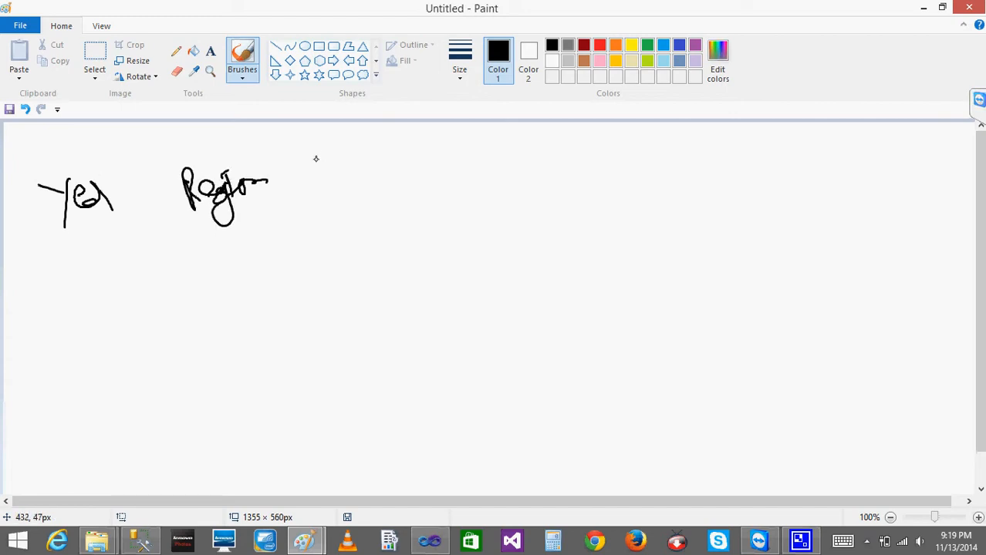
left_click_drag(317, 183, 377, 165)
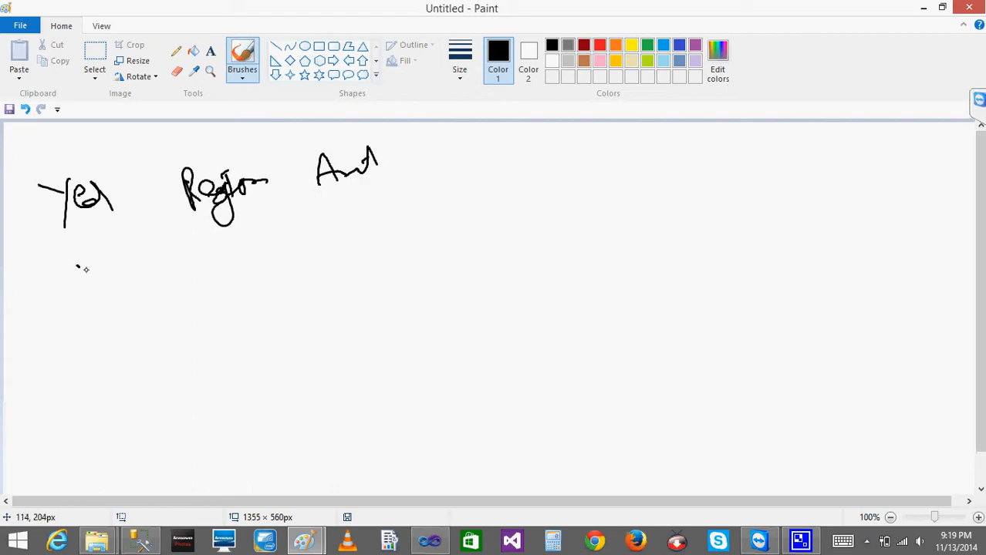
- Handwrite the first two source rows under the headings: 2010 East 20 and 2010 West 30
left_click_drag(78, 267, 91, 292)
left_click_drag(102, 271, 100, 280)
mouse_move(34, 294)
left_mouse_down()
mouse_move(63, 308)
mouse_move(79, 299)
mouse_move(71, 287)
left_mouse_up()
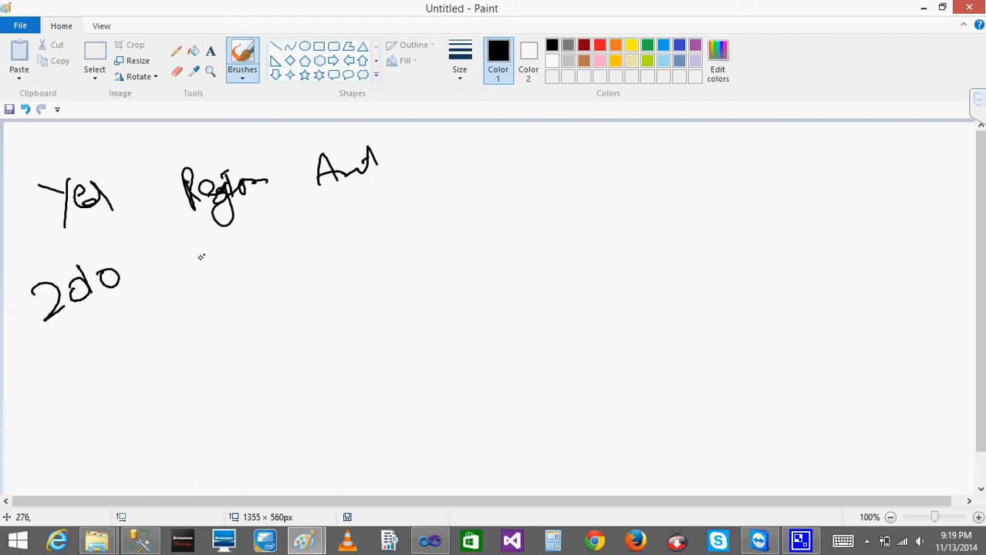
mouse_move(197, 255)
left_mouse_down()
mouse_move(202, 273)
mouse_move(202, 257)
mouse_move(260, 248)
left_mouse_up()
mouse_move(333, 240)
left_mouse_down()
mouse_move(359, 251)
mouse_move(391, 234)
left_mouse_up()
mouse_move(58, 361)
left_mouse_down()
mouse_move(77, 370)
mouse_move(85, 355)
left_mouse_up()
mouse_move(109, 339)
left_mouse_down()
mouse_move(112, 361)
mouse_move(123, 341)
left_mouse_up()
mouse_move(214, 326)
left_mouse_down()
mouse_move(231, 334)
mouse_move(256, 317)
mouse_move(279, 327)
mouse_move(281, 307)
left_mouse_up()
mouse_move(365, 291)
left_mouse_down()
mouse_move(378, 309)
mouse_move(413, 274)
left_mouse_up()
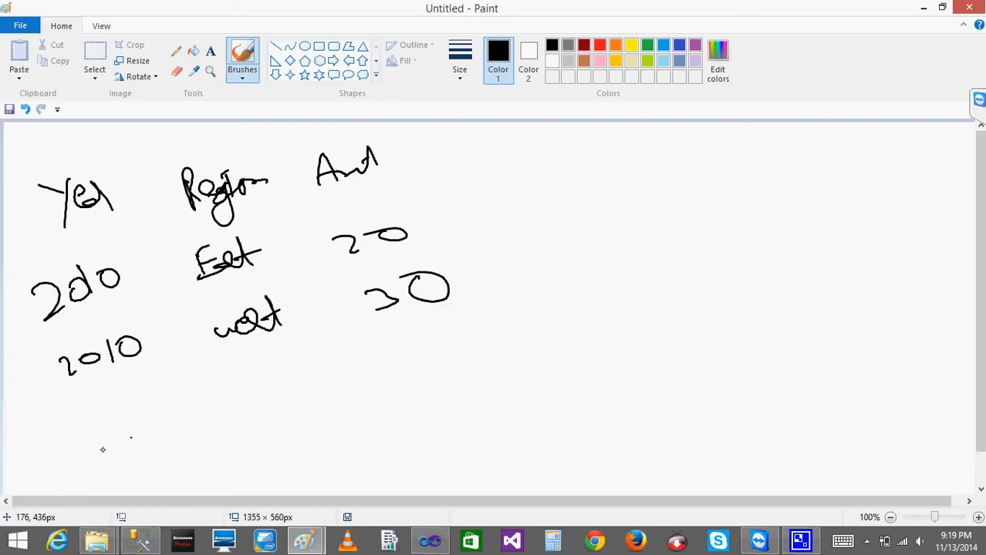
- Handwrite a third source row below them reading 2011 South 20
left_click_drag(69, 418, 86, 430)
left_click_drag(103, 407, 102, 409)
left_click_drag(118, 395, 124, 413)
left_click_drag(131, 391, 146, 406)
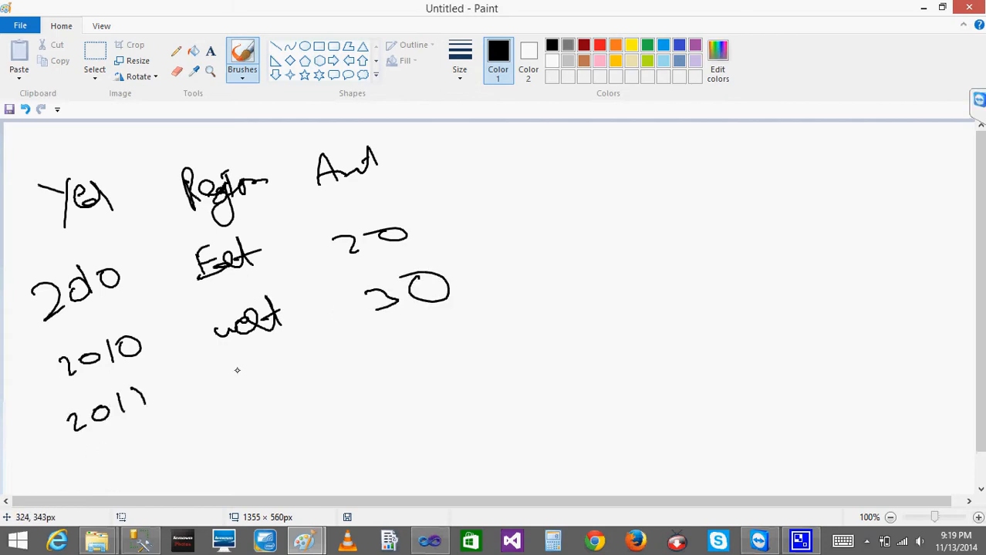
left_click_drag(237, 370, 321, 354)
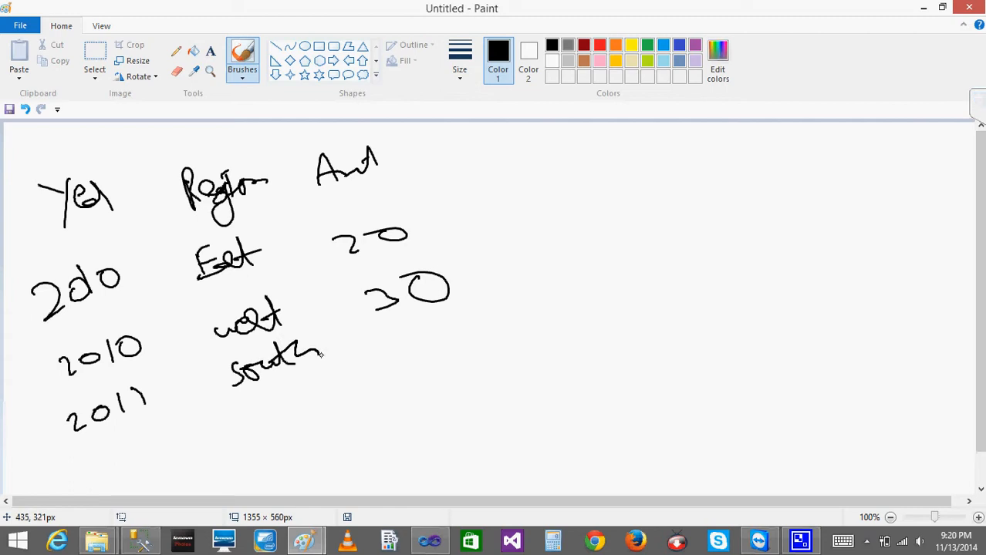
left_click_drag(377, 327, 402, 351)
mouse_move(443, 323)
left_mouse_down()
mouse_move(458, 321)
mouse_move(436, 323)
left_mouse_up()
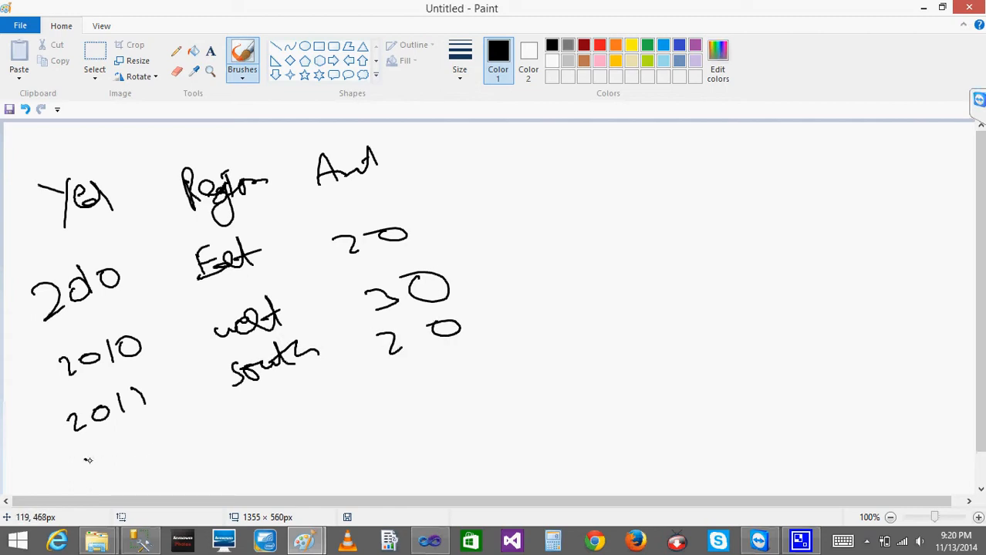
- Handwrite two more source rows beneath the 2011 South row: 2010 South 30 and 2011 West 40
left_click_drag(85, 456, 117, 476)
mouse_move(133, 452)
left_mouse_down()
mouse_move(125, 456)
mouse_move(145, 460)
left_mouse_up()
left_click_drag(163, 441, 159, 445)
mouse_move(244, 411)
left_mouse_down()
mouse_move(246, 429)
mouse_move(276, 401)
mouse_move(321, 395)
left_mouse_up()
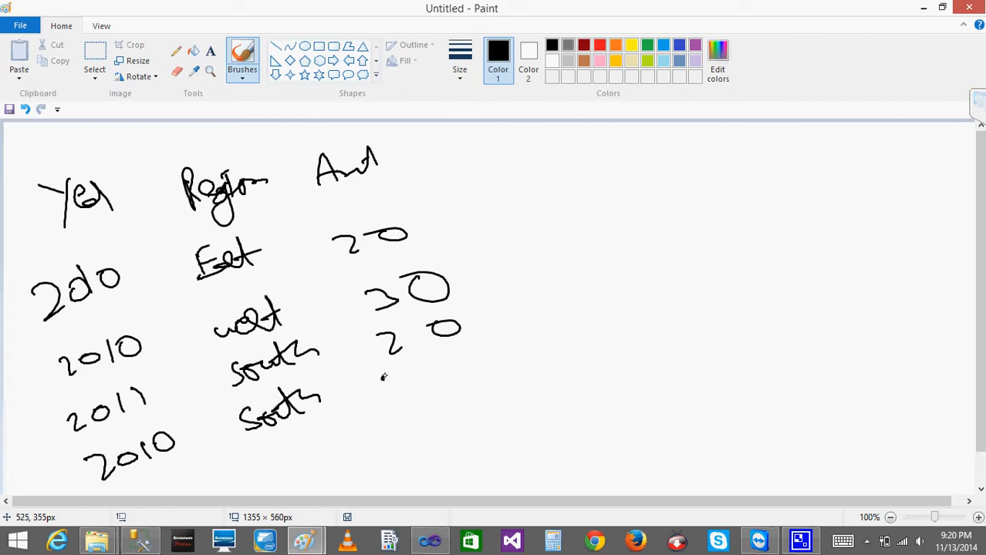
mouse_move(383, 372)
left_mouse_down()
mouse_move(417, 383)
mouse_move(385, 396)
left_mouse_up()
left_click_drag(464, 355, 436, 358)
mouse_move(141, 489)
left_mouse_down()
mouse_move(191, 484)
mouse_move(207, 467)
left_mouse_up()
mouse_move(266, 452)
left_mouse_down()
mouse_move(281, 452)
mouse_move(310, 414)
mouse_move(347, 426)
left_mouse_up()
left_click_drag(391, 411, 416, 422)
left_click_drag(443, 403, 446, 420)
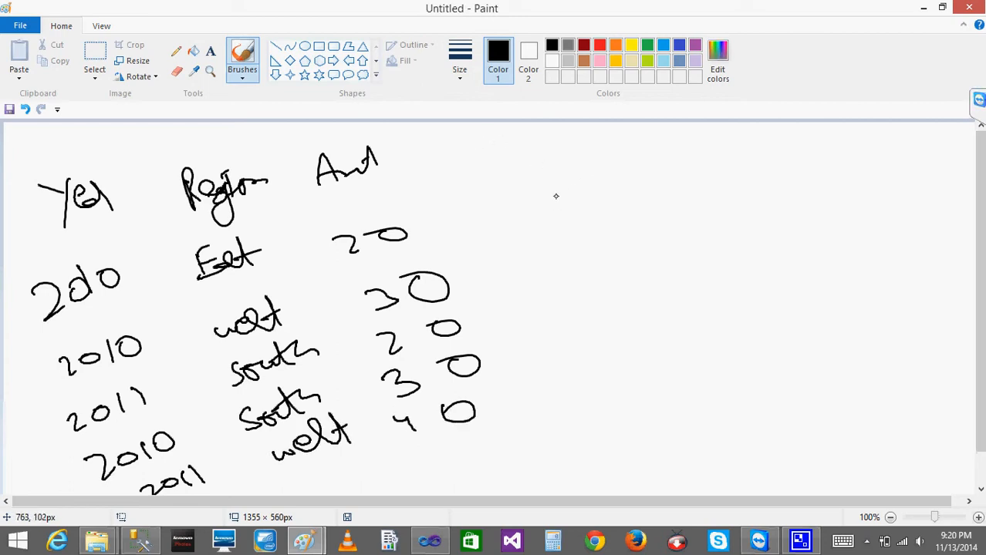
- Beside the source rows, handwrite pivot headings Year, East, West, North and South, and a 2010 row with East 20 and West 30
mouse_move(554, 186)
left_mouse_down()
mouse_move(573, 200)
mouse_move(590, 186)
mouse_move(609, 202)
mouse_move(667, 178)
mouse_move(682, 195)
mouse_move(792, 181)
mouse_move(838, 189)
mouse_move(842, 178)
mouse_move(923, 185)
mouse_move(947, 198)
mouse_move(971, 184)
mouse_move(974, 198)
left_mouse_up()
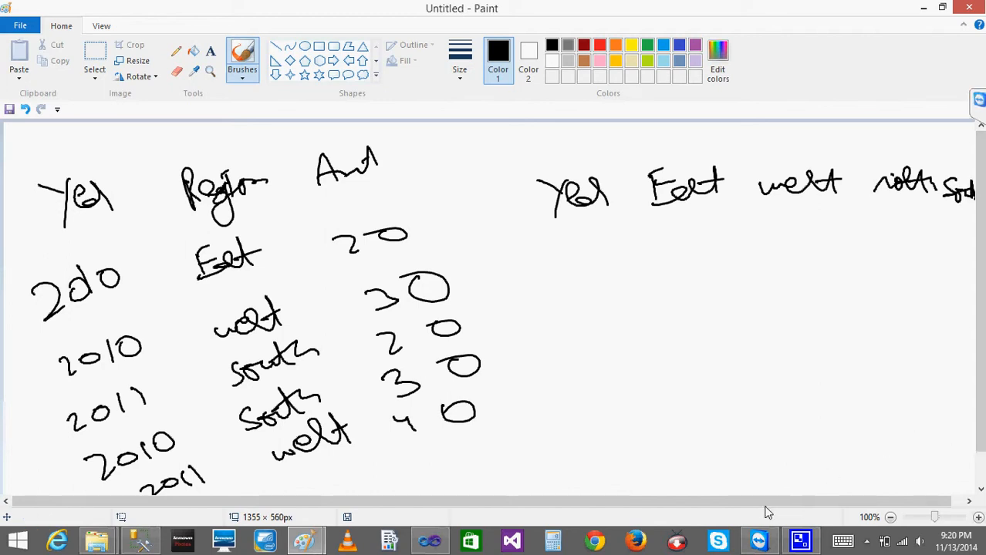
left_click_drag(766, 504, 844, 506)
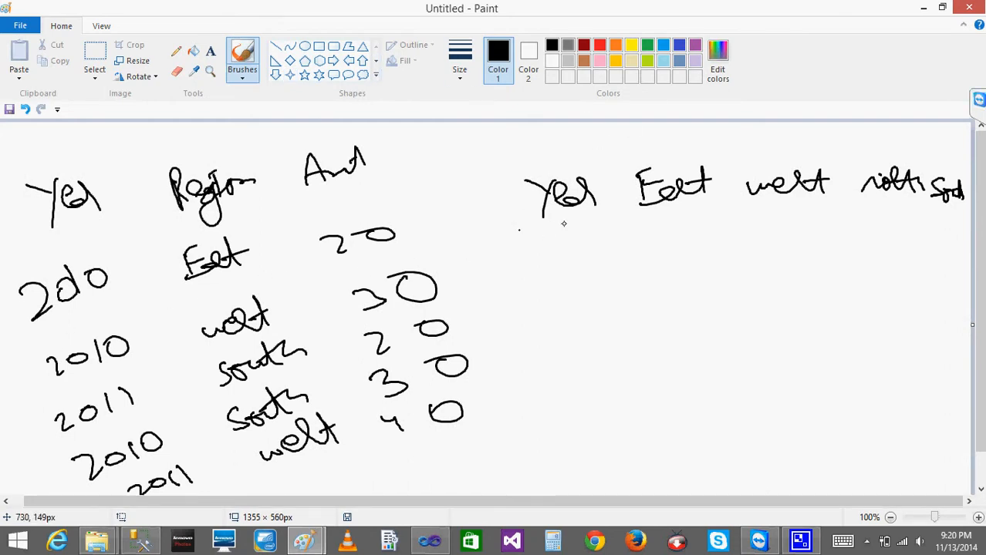
mouse_move(532, 236)
left_mouse_down()
mouse_move(561, 245)
mouse_move(605, 232)
left_mouse_up()
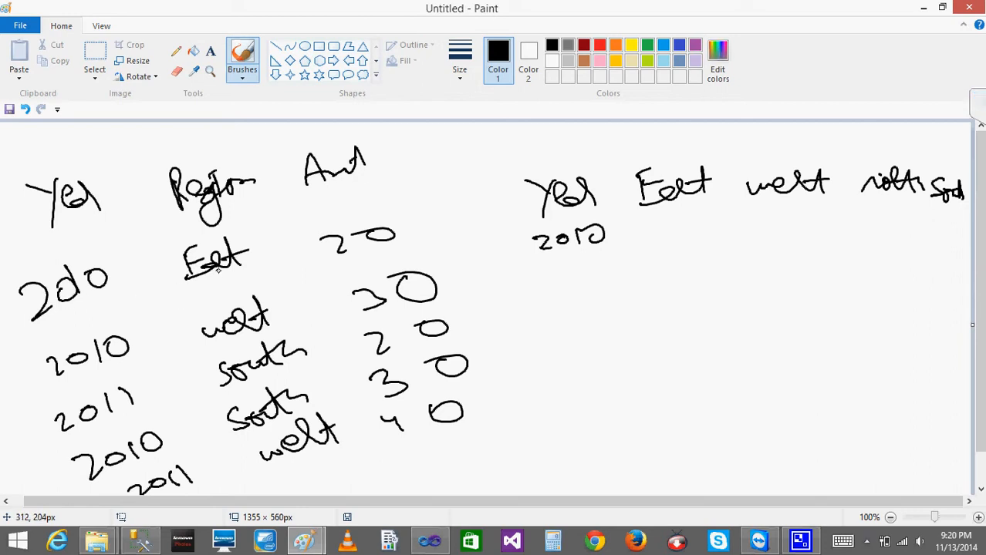
left_click_drag(639, 226, 658, 237)
left_click_drag(678, 220, 666, 222)
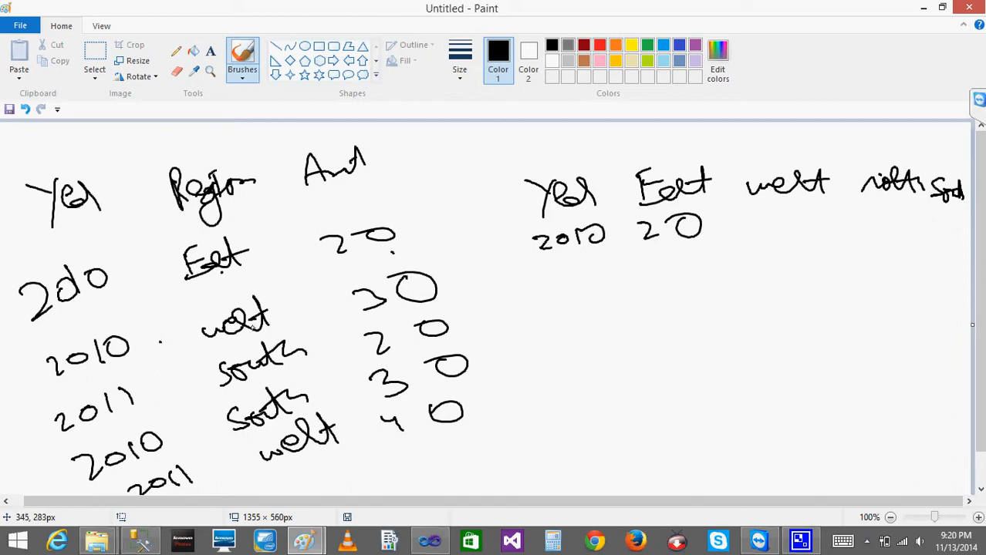
left_click_drag(771, 223, 771, 243)
mouse_move(821, 229)
left_mouse_down()
mouse_move(802, 244)
mouse_move(822, 227)
left_mouse_up()
- Underline the first 2011 in the source rows and add a 2011 row with South 20 to the pivoted table
left_click_drag(61, 439, 140, 398)
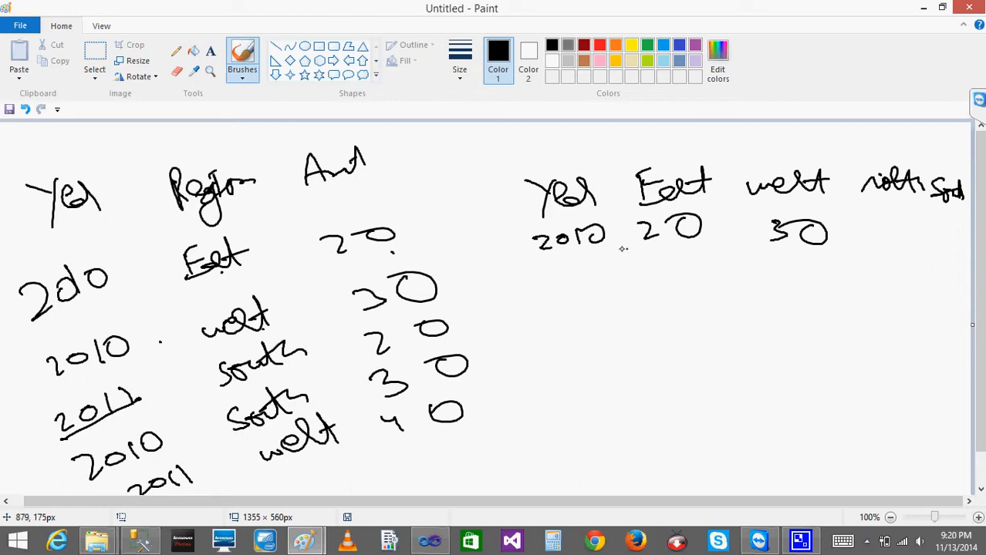
left_click_drag(541, 276, 554, 295)
mouse_move(569, 277)
left_mouse_down()
mouse_move(560, 292)
mouse_move(571, 279)
left_mouse_up()
mouse_move(583, 274)
left_mouse_down()
mouse_move(590, 293)
mouse_move(606, 296)
left_mouse_up()
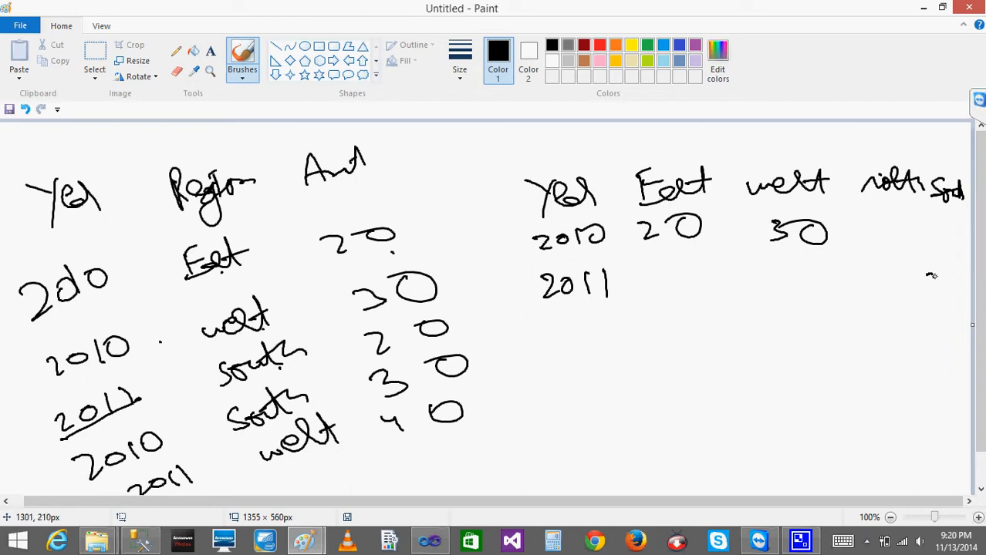
mouse_move(926, 276)
left_mouse_down()
mouse_move(942, 288)
mouse_move(953, 273)
left_mouse_up()
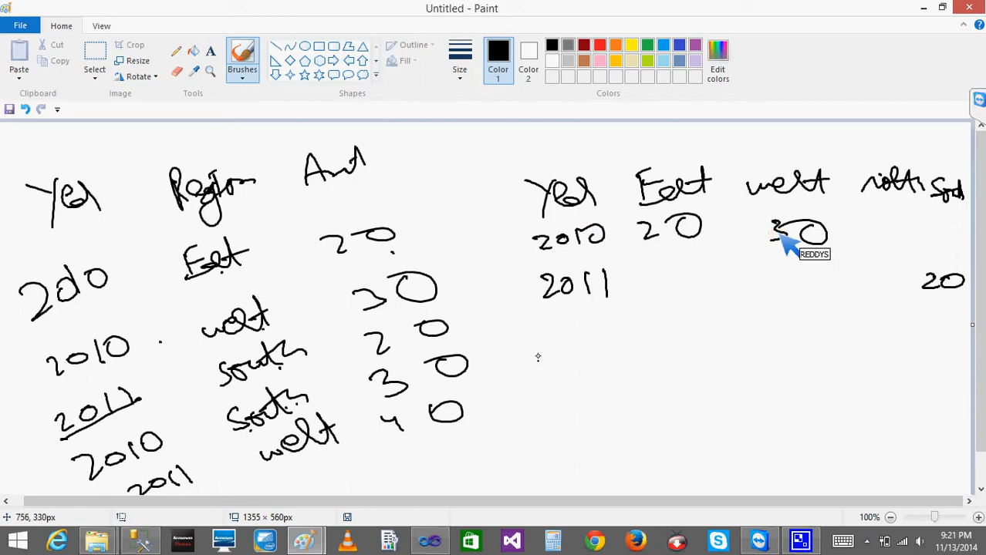
- Add a separate 2010 row with an amount under South below the pivoted table's 2011 row
mouse_move(529, 336)
left_mouse_down()
mouse_move(549, 353)
mouse_move(571, 332)
left_mouse_up()
mouse_move(594, 329)
left_mouse_down()
mouse_move(594, 344)
mouse_move(614, 327)
left_mouse_up()
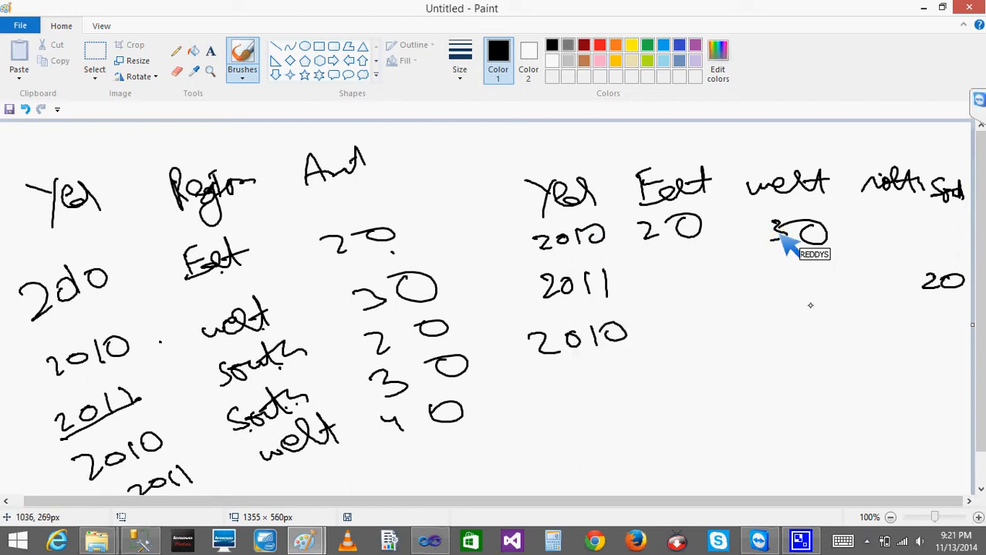
mouse_move(926, 330)
left_mouse_down()
mouse_move(926, 344)
mouse_move(946, 332)
left_mouse_up()
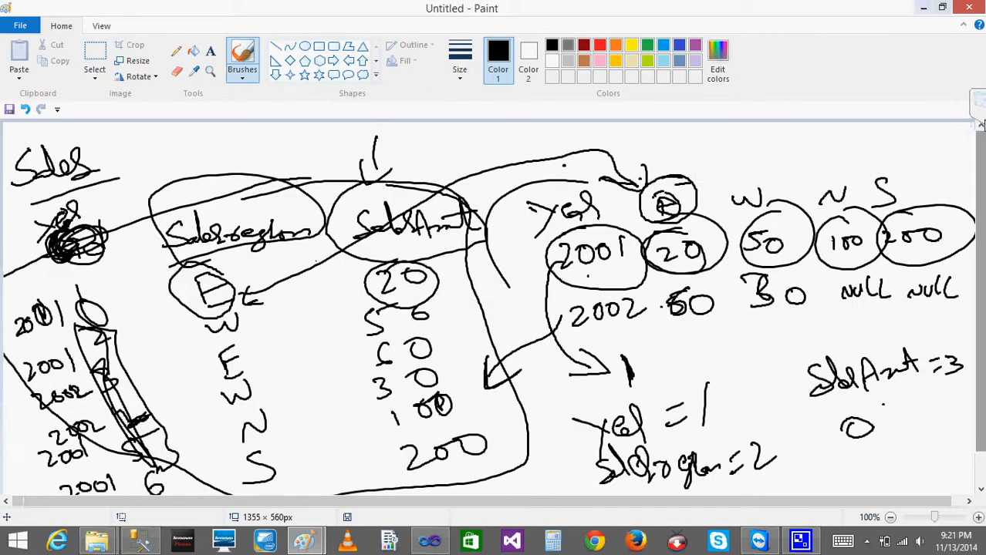
- End the current TeamViewer meeting and decline the account registration offer
left_click(980, 104)
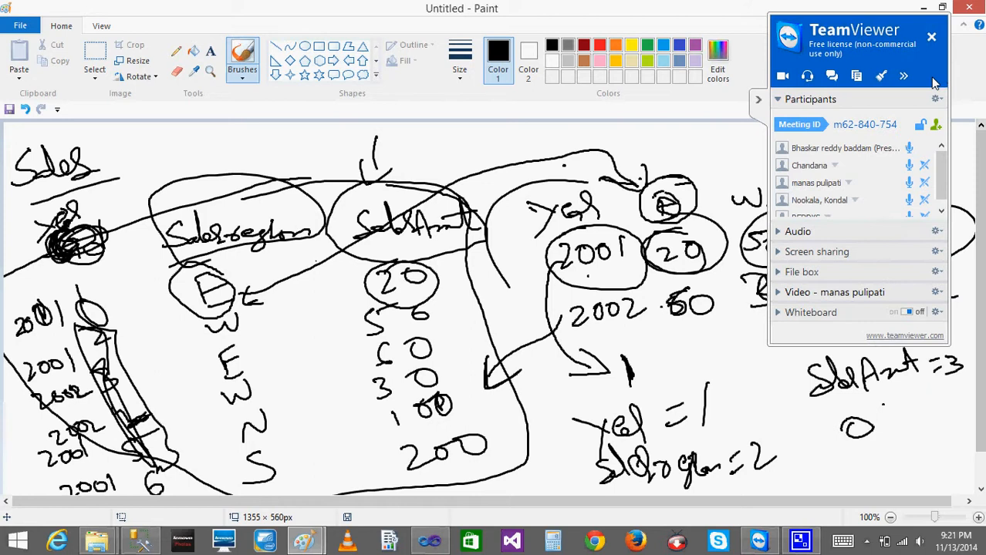
left_click(931, 36)
left_click(571, 307)
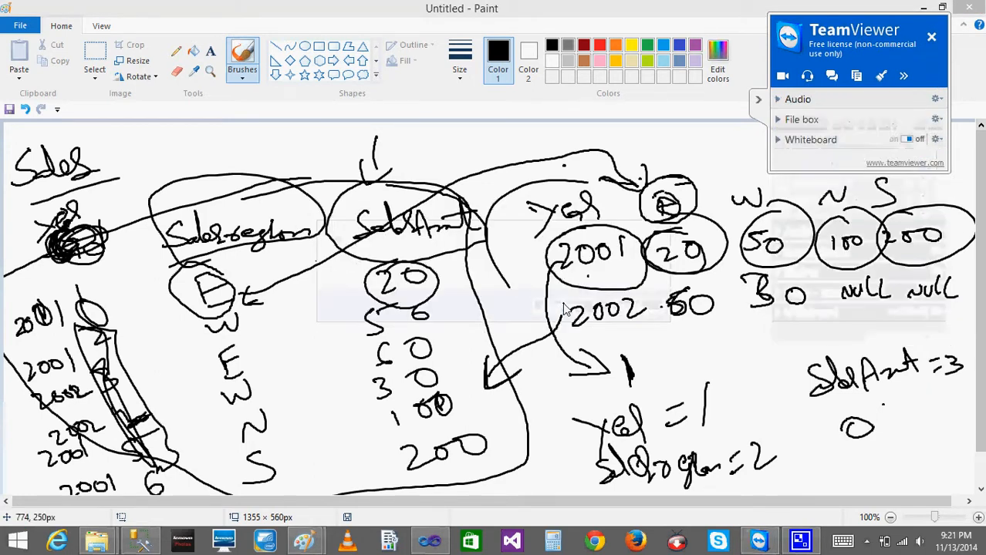
left_click(618, 309)
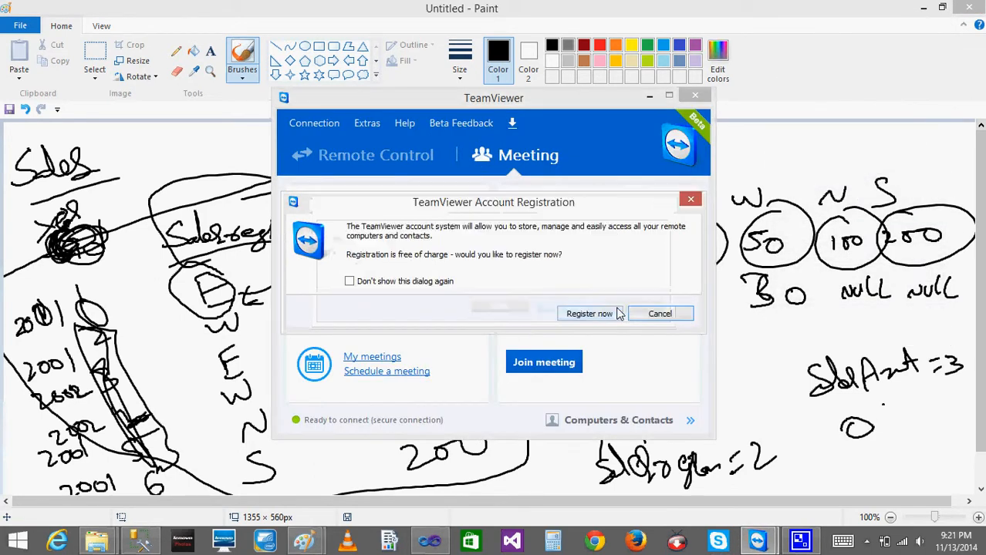
left_click(648, 316)
type("m")
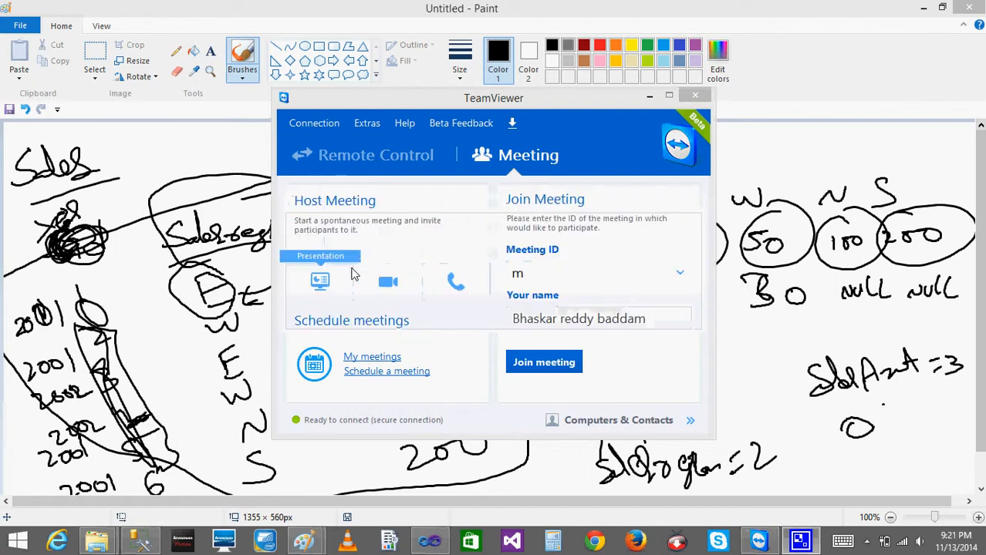
- Host a presentation meeting in TeamViewer, closing the first attempt and starting a fresh session
left_click(321, 283)
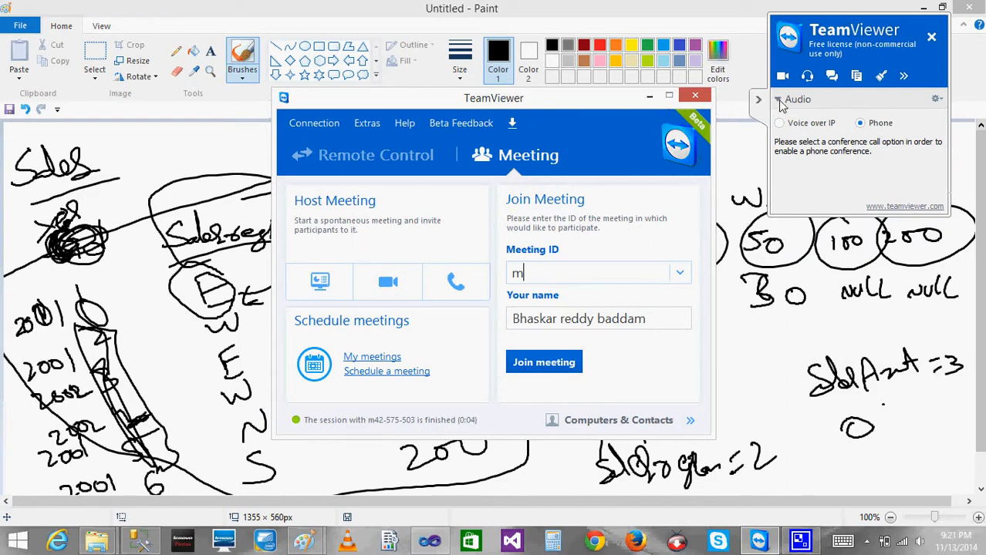
left_click(931, 36)
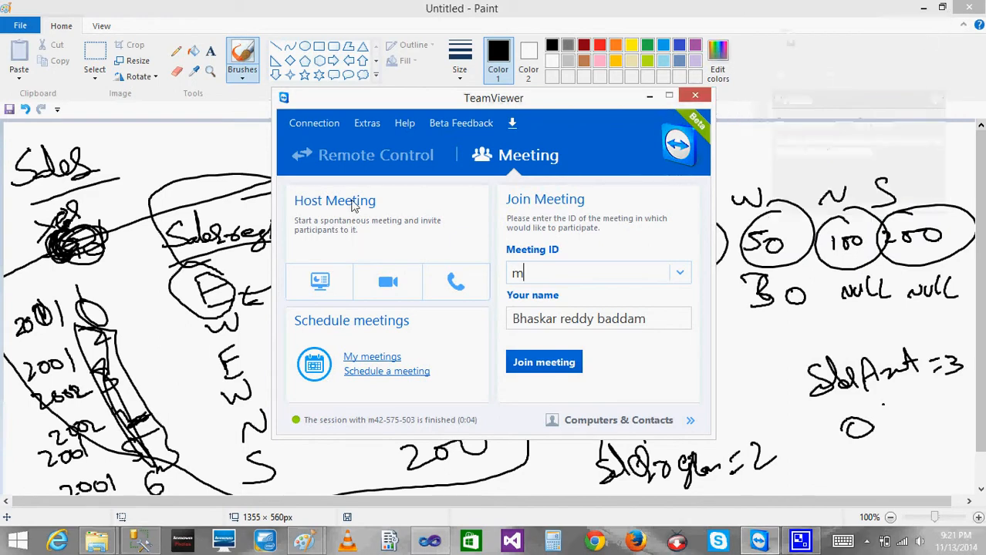
left_click(320, 279)
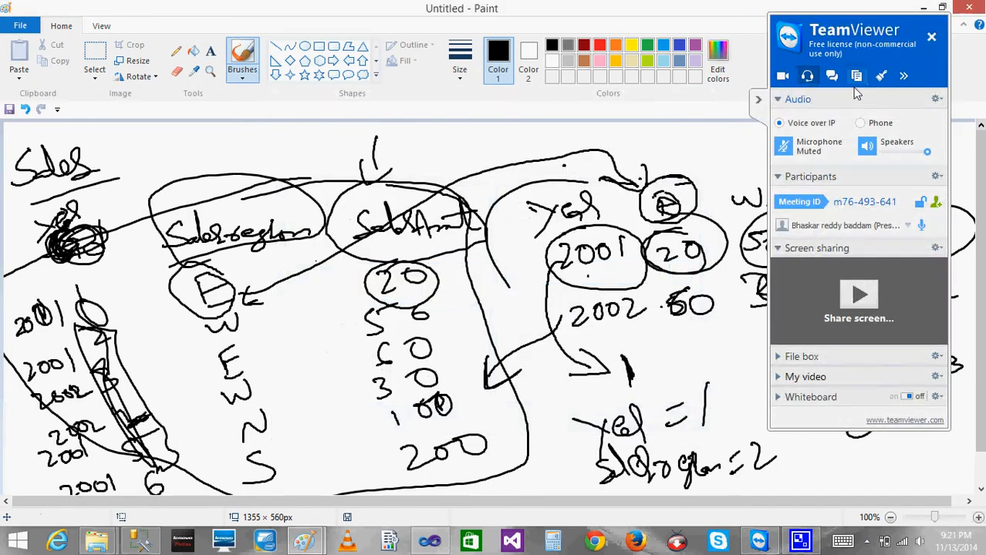
- Collapse the meeting's Audio section, check the participants list and hide the TeamViewer meeting panel
left_click(780, 103)
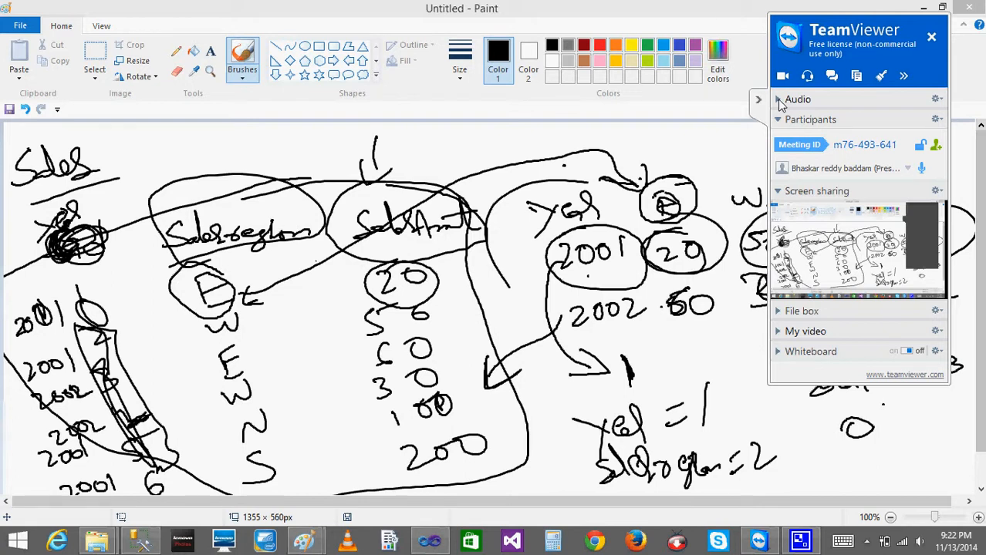
left_click(782, 118)
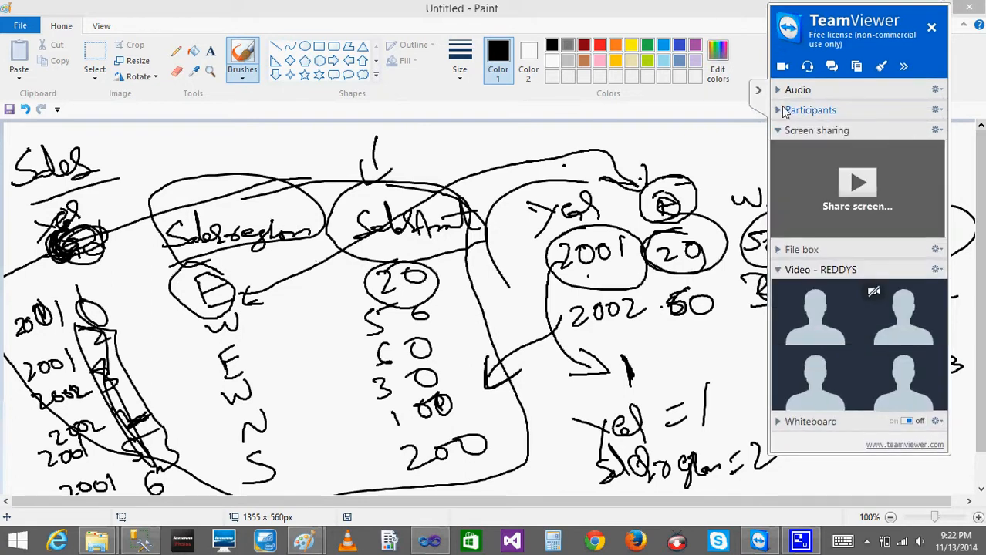
left_click(781, 111)
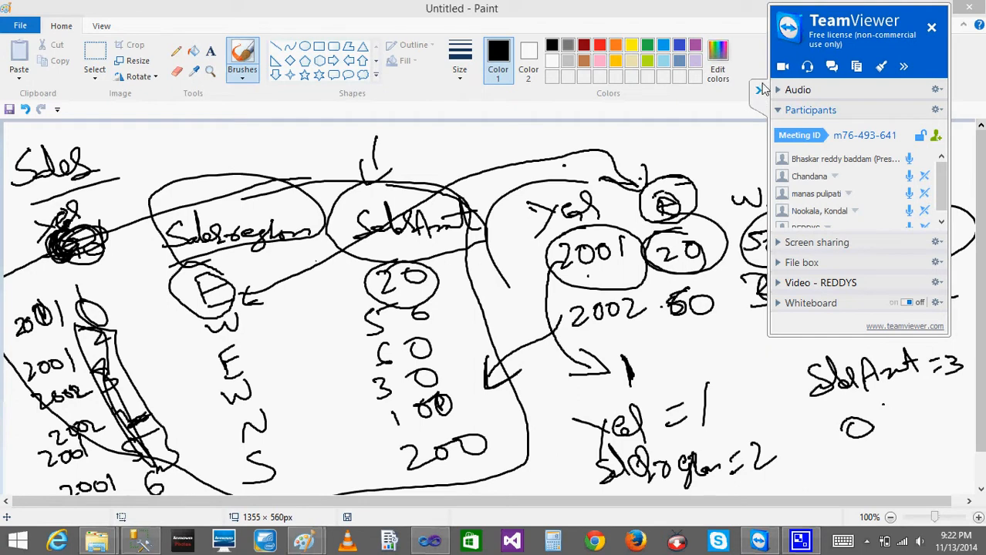
left_click(761, 89)
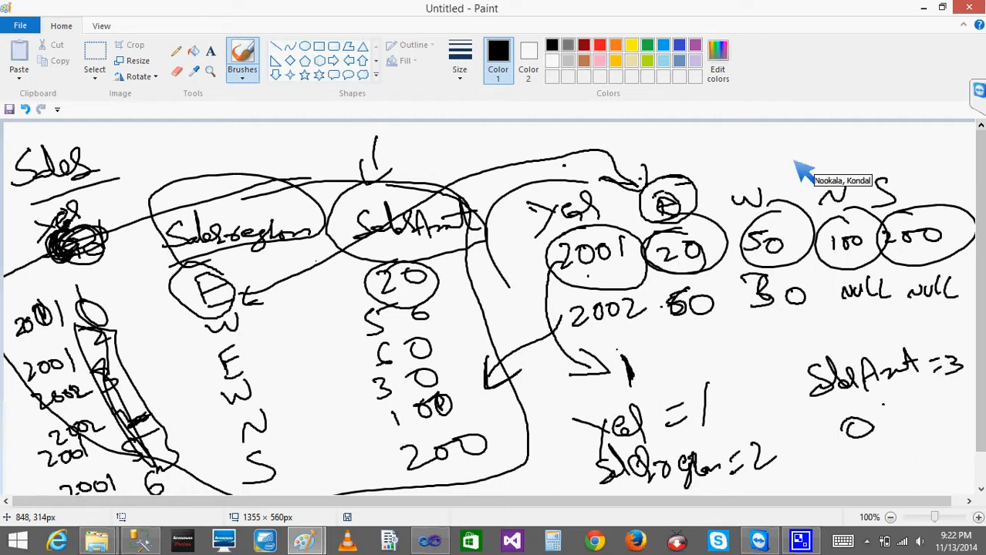
- Switch to the Year/Region/Amt Paint drawing and mark the 2011 row in both the source and pivoted tables with arrows and a scribbled circle
key("super+c")
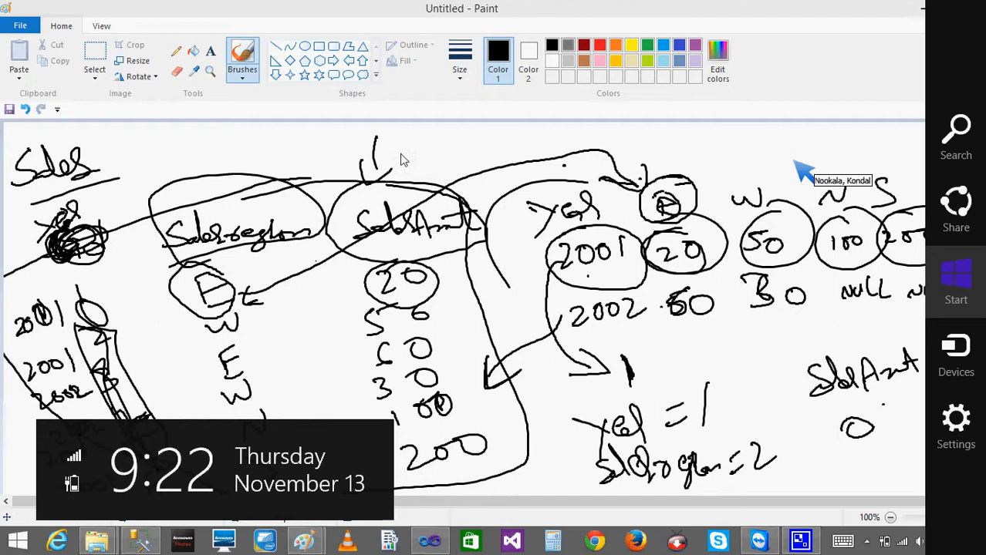
left_click(306, 544)
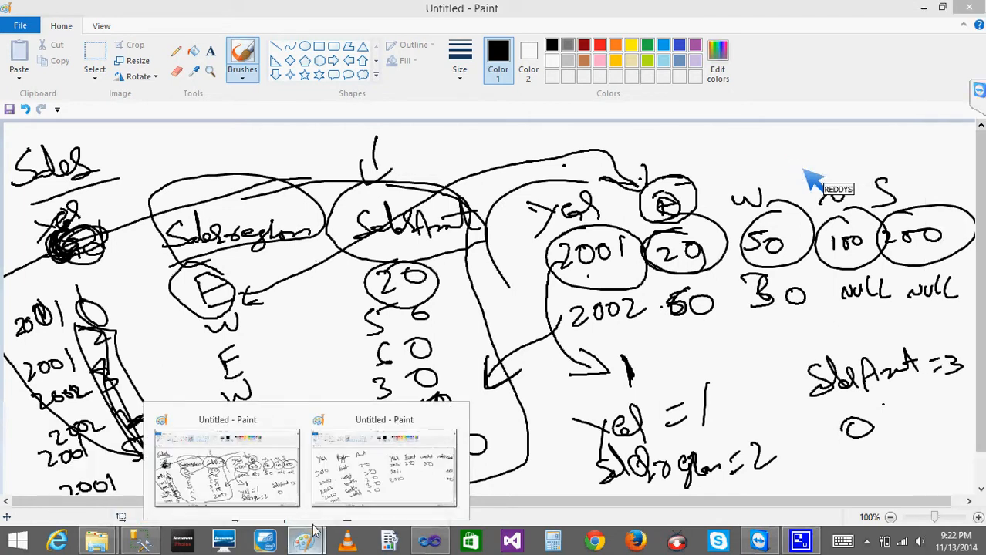
left_click(359, 497)
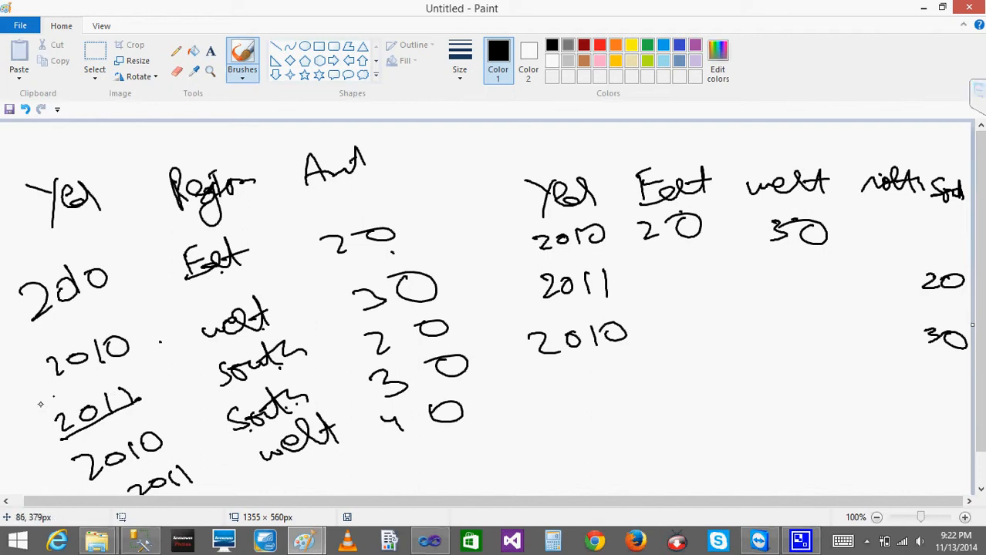
left_click_drag(37, 434, 70, 434)
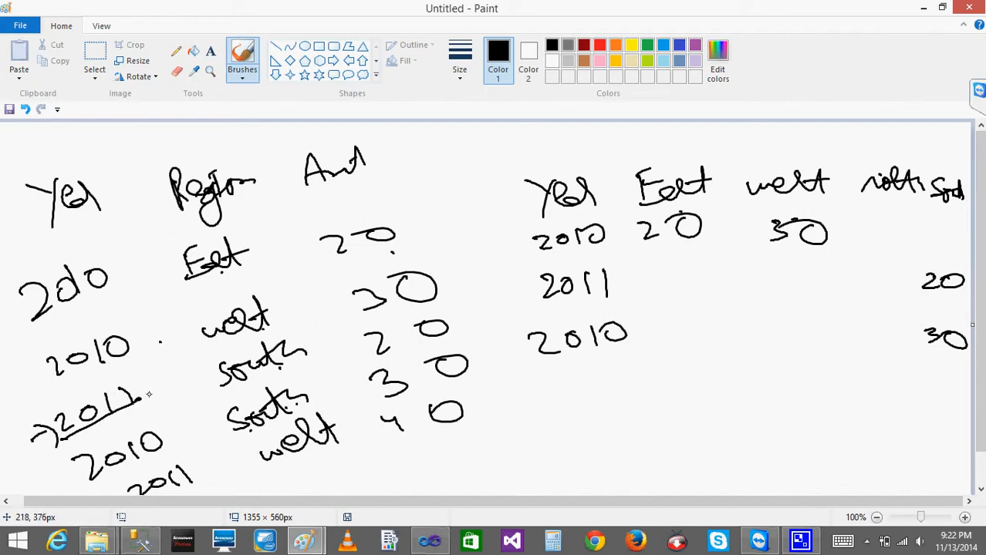
left_click_drag(514, 298, 529, 304)
mouse_move(500, 307)
left_mouse_down()
mouse_move(517, 275)
mouse_move(527, 312)
left_mouse_up()
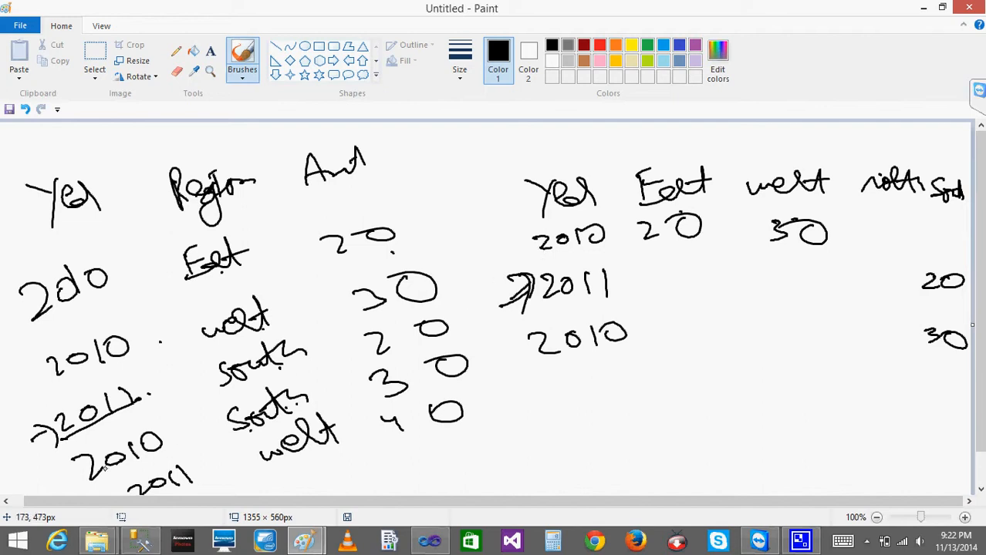
mouse_move(31, 413)
left_mouse_down()
mouse_move(48, 395)
mouse_move(54, 413)
mouse_move(39, 389)
mouse_move(47, 406)
left_mouse_up()
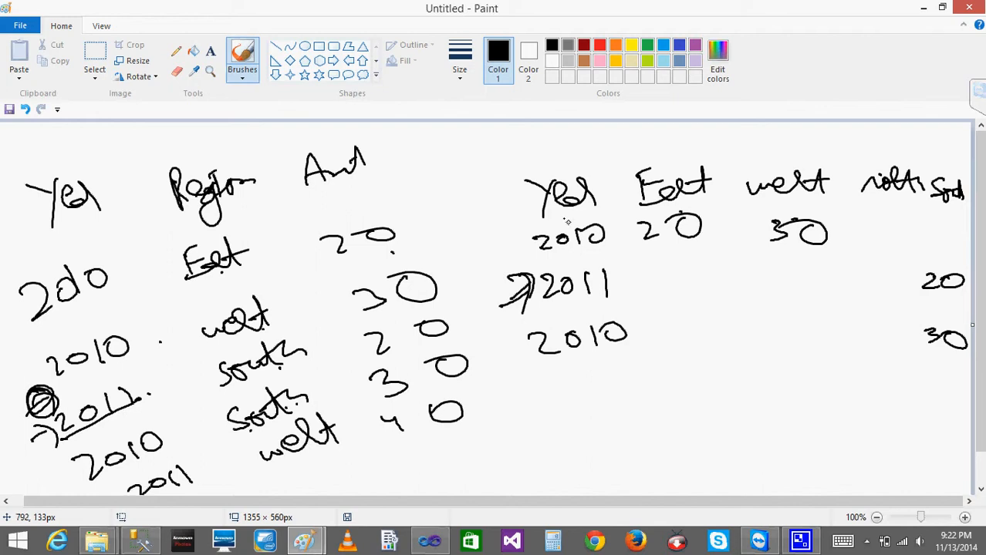
left_click(611, 287)
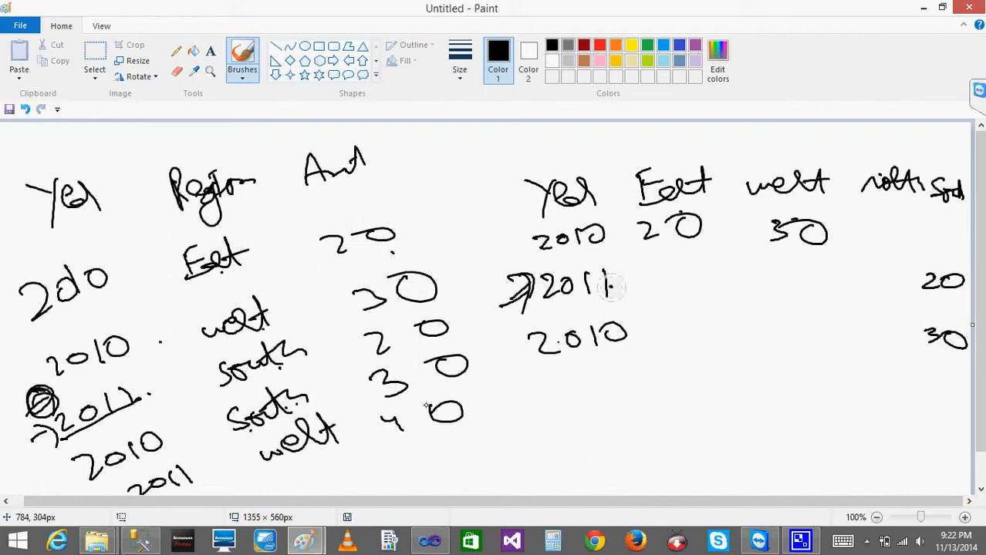
- Underline the South amount 20, circle the following source 2010, and mark the 2010 row's South cell and the path between pivoted 2011 and 2010
left_click_drag(367, 358, 445, 333)
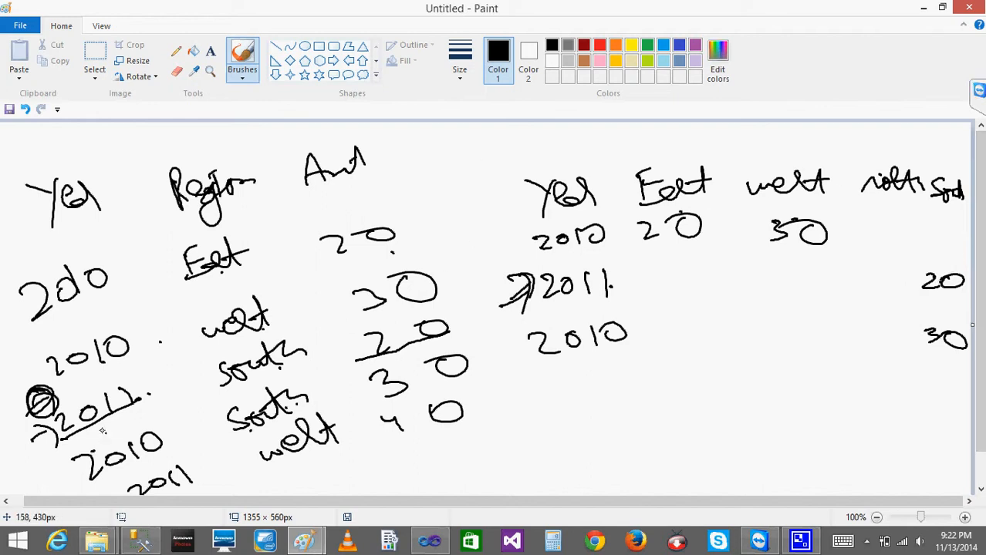
mouse_move(101, 430)
left_mouse_down()
mouse_move(102, 482)
mouse_move(106, 422)
left_mouse_up()
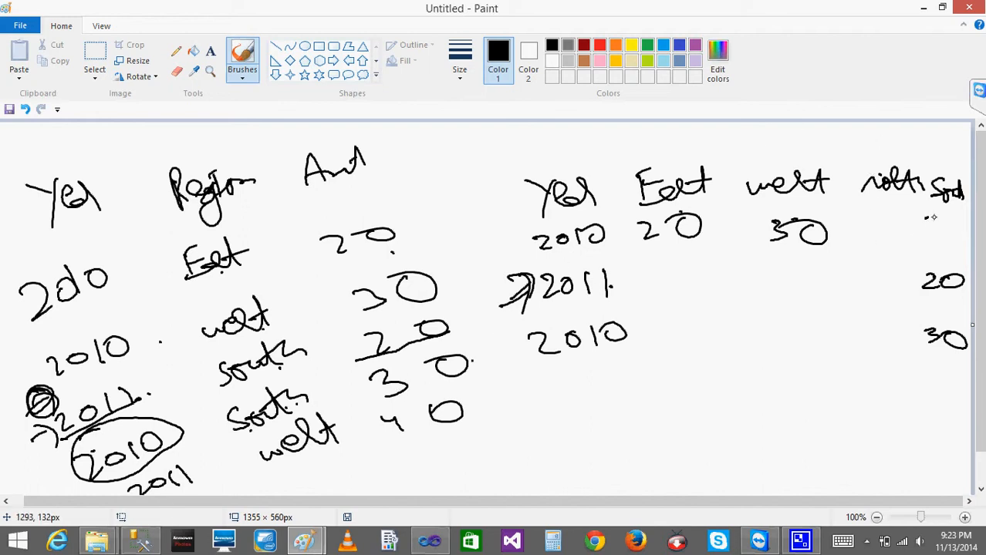
mouse_move(942, 230)
left_mouse_down()
mouse_move(948, 223)
mouse_move(922, 236)
left_mouse_up()
mouse_move(496, 306)
left_mouse_down()
mouse_move(521, 296)
mouse_move(524, 281)
mouse_move(531, 330)
mouse_move(548, 339)
left_mouse_up()
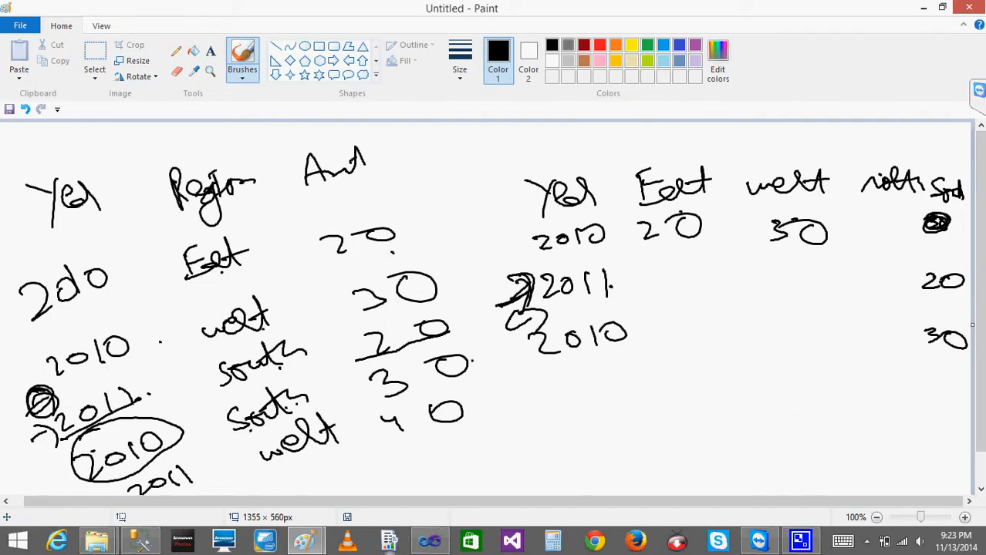
- Switch to Visual Studio, enable a data viewer on the path from Pivot to OLE DB Destination, and run the package
left_click(430, 542)
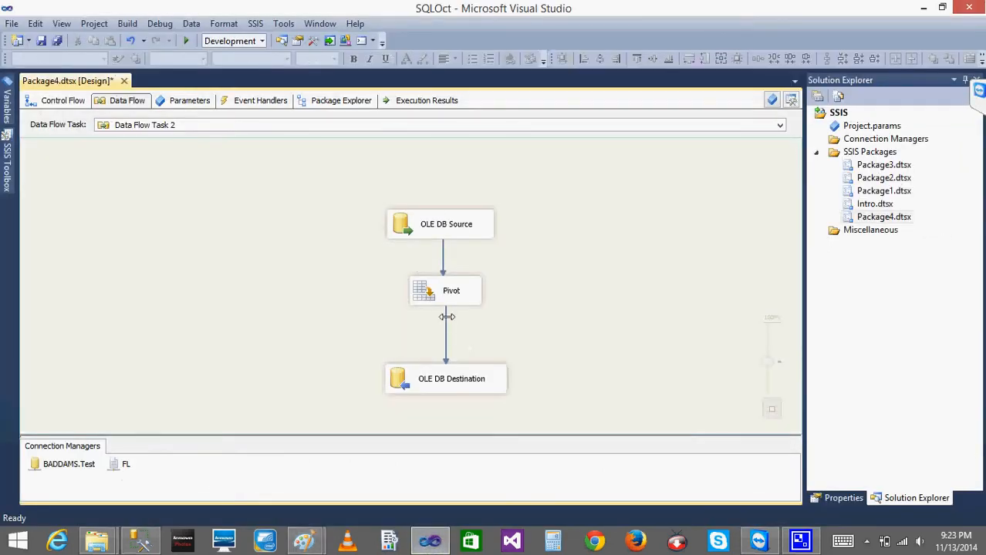
right_click(448, 317)
key("Escape")
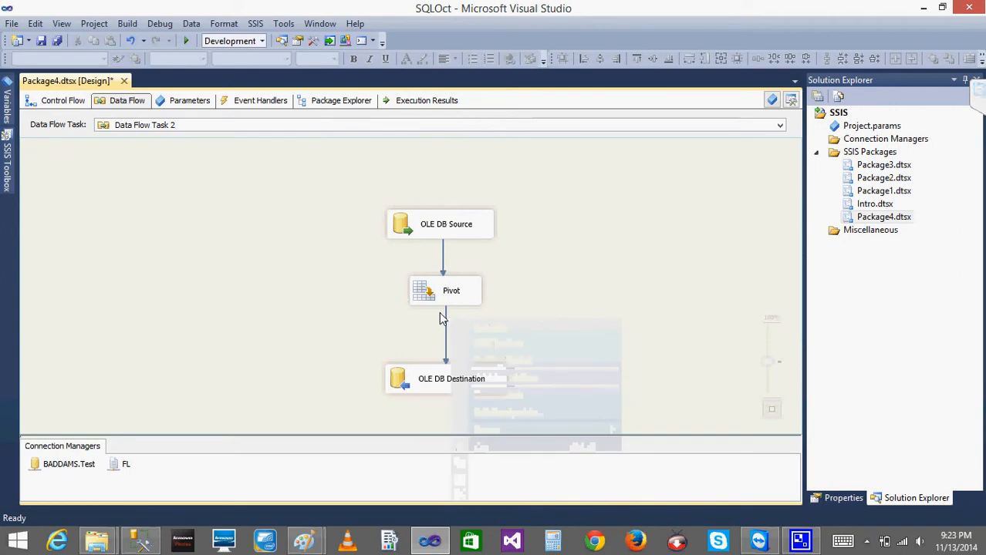
right_click(446, 312)
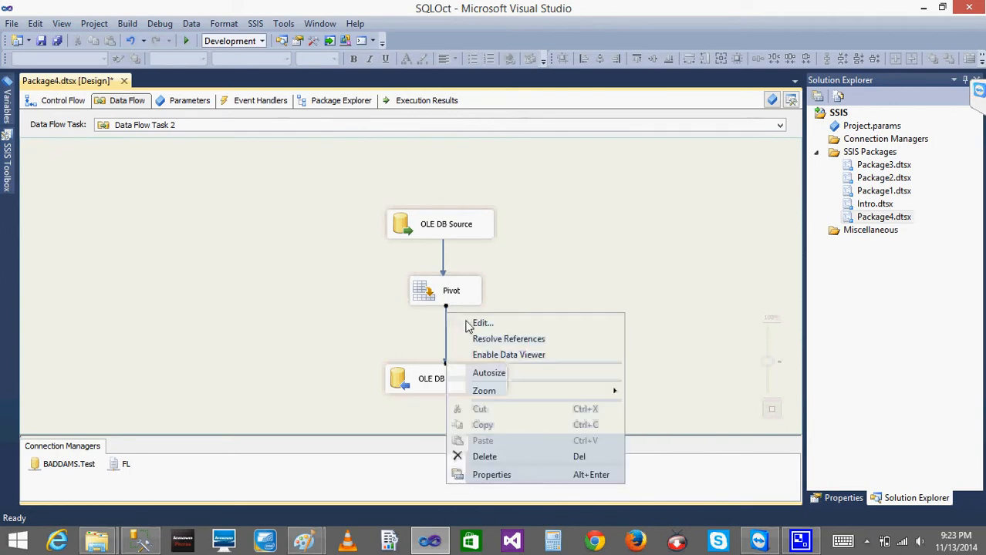
left_click(503, 356)
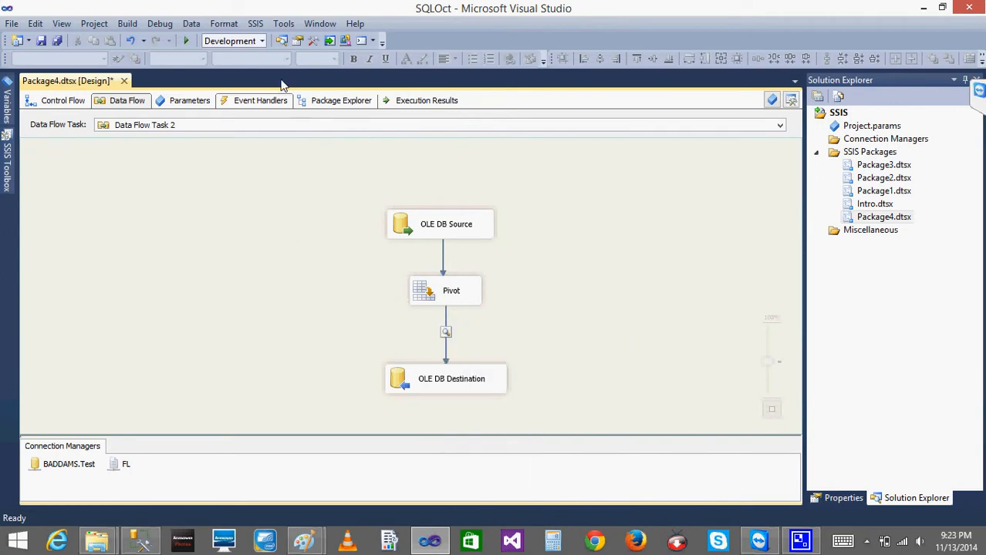
left_click(185, 43)
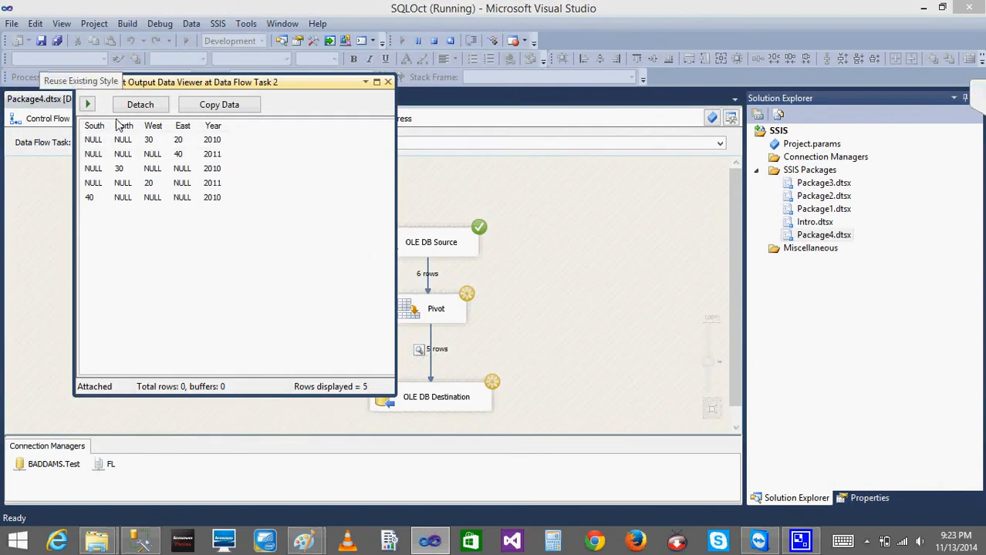
- Examine the pivoted rows in the data viewer, checking each year against its region amounts
left_click(221, 142)
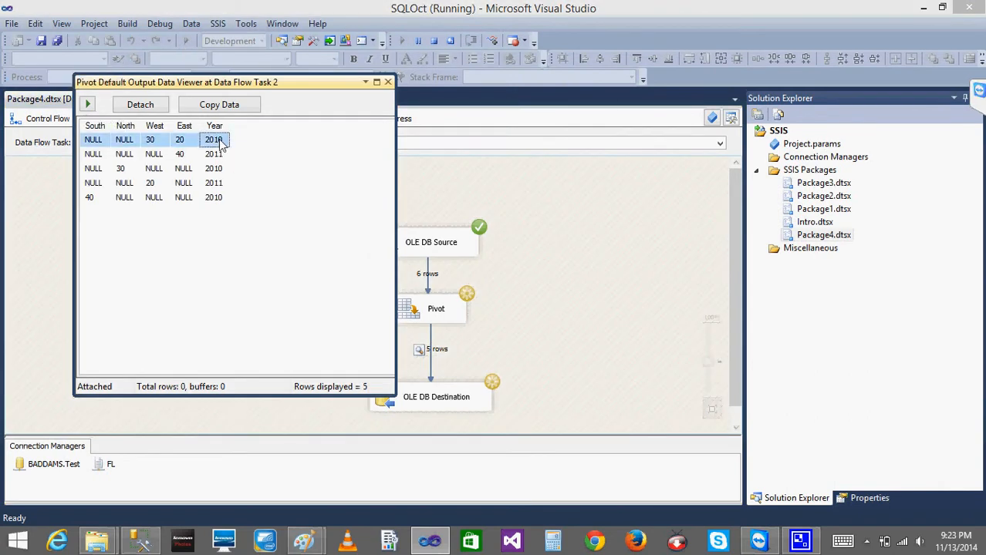
left_click(216, 153)
left_click(215, 141)
left_click(164, 142)
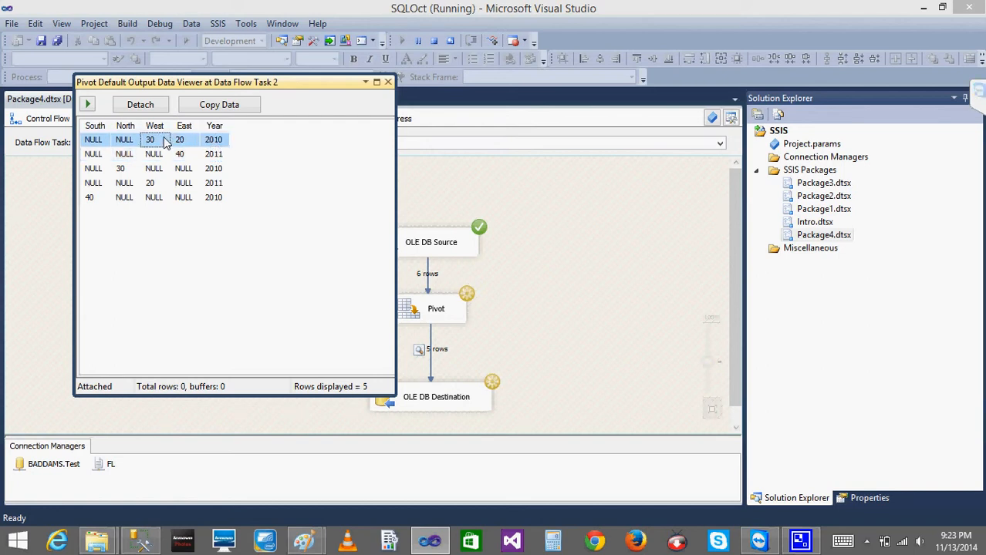
left_click(133, 169)
left_click(214, 185)
left_click(214, 199)
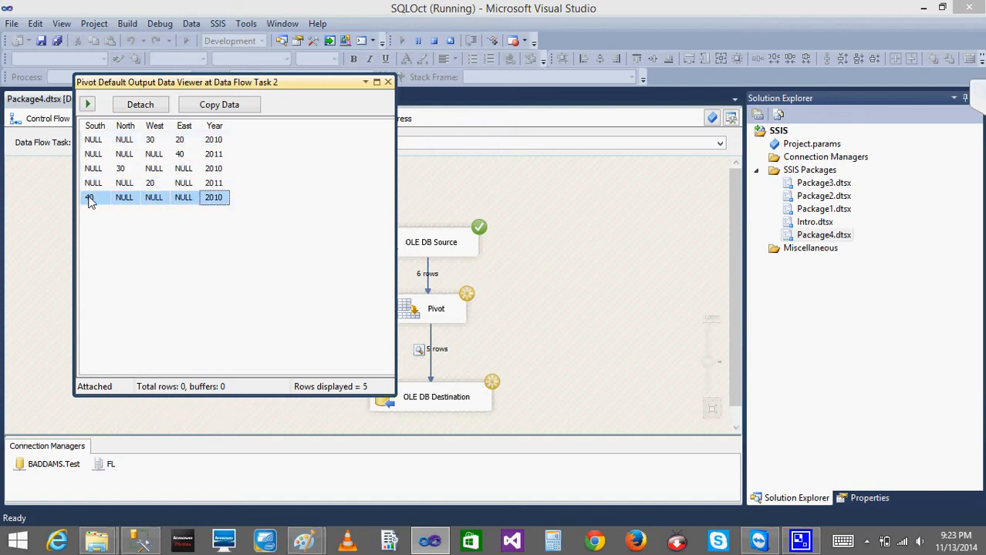
- Switch to SQL Server Management Studio, restore its window to a smaller size and place it beside the data viewer
left_click(139, 544)
left_click(942, 7)
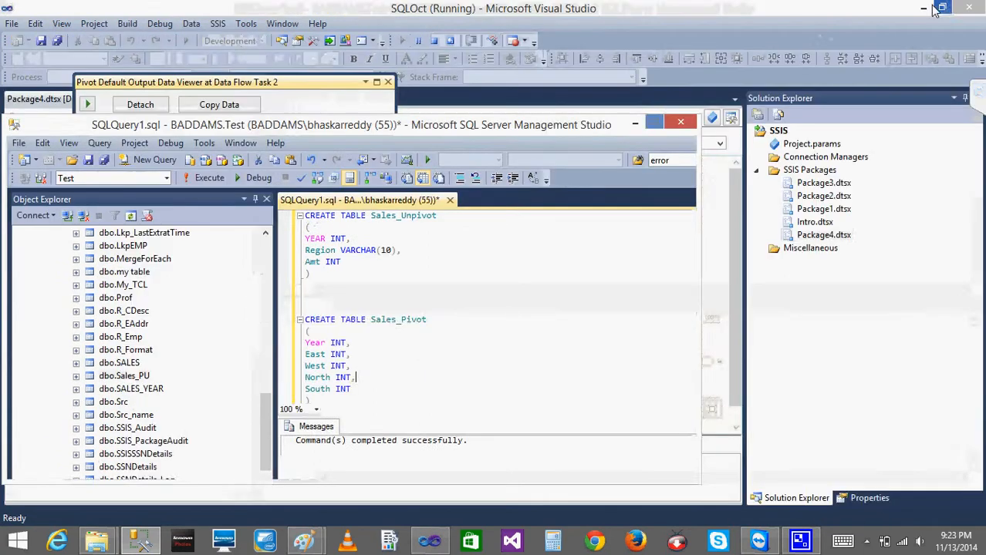
left_click_drag(274, 125, 665, 133)
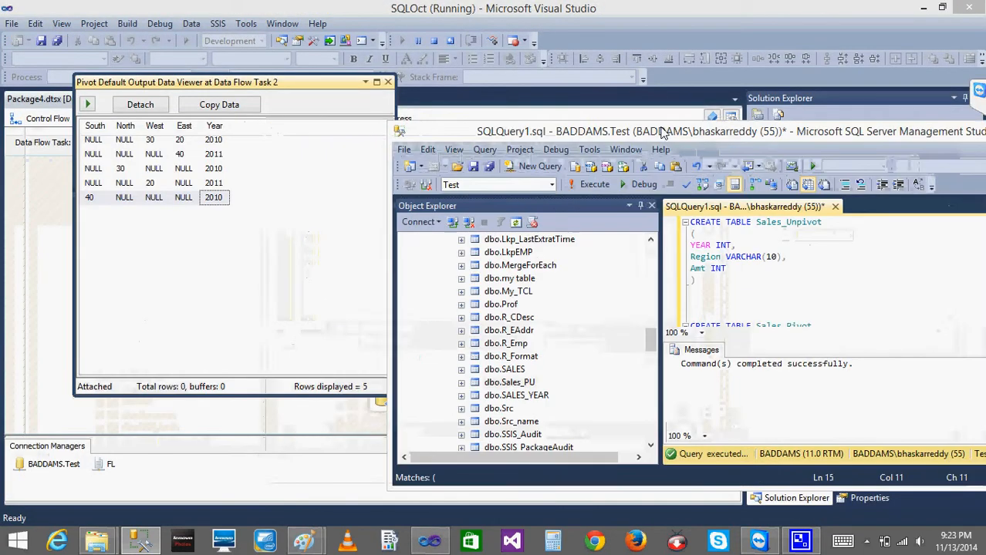
- Add the query SELECT * FROM SALES_PU below the Sales_Unpivot table definition and execute only that statement
left_click(733, 284)
key("Return")
key("Return")
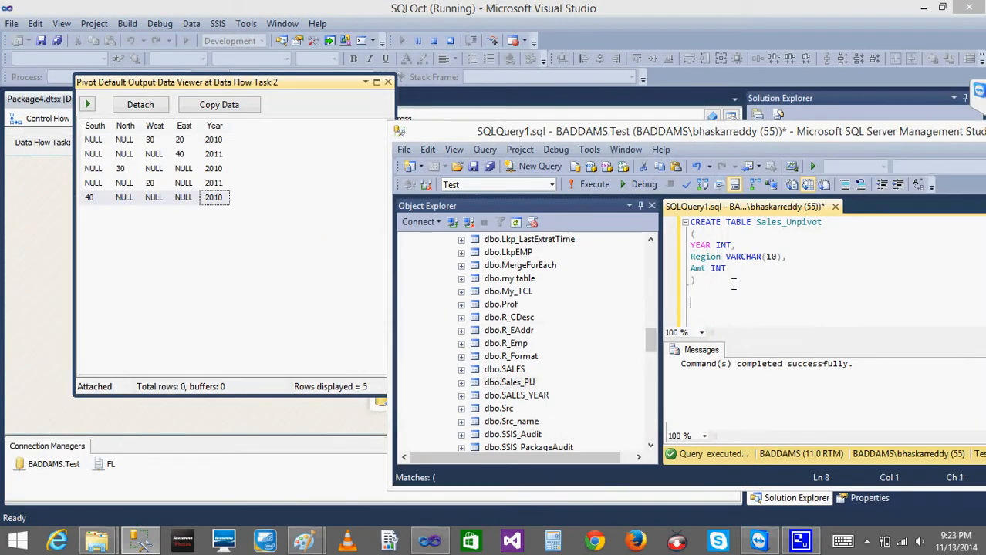
type("SELECT * FROm SALES")
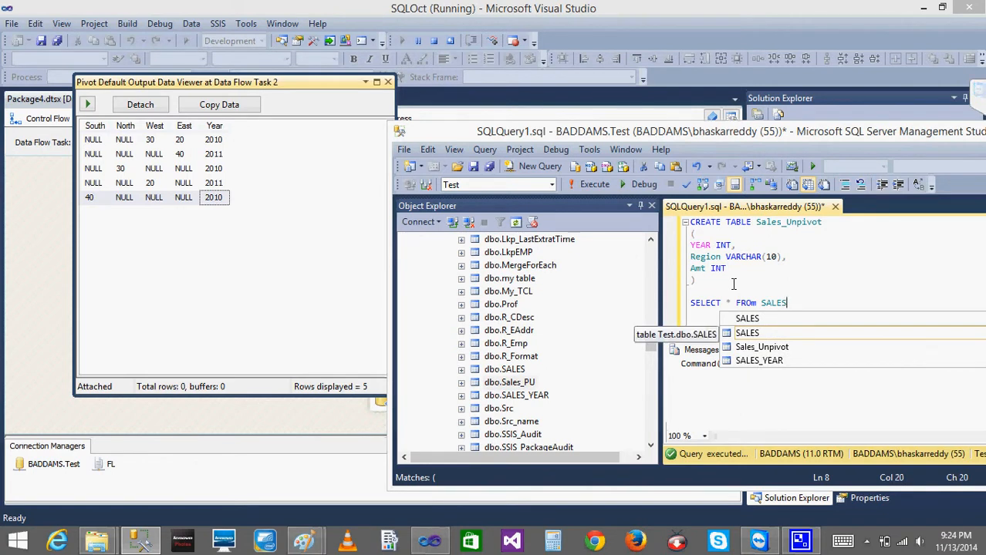
type("_PU")
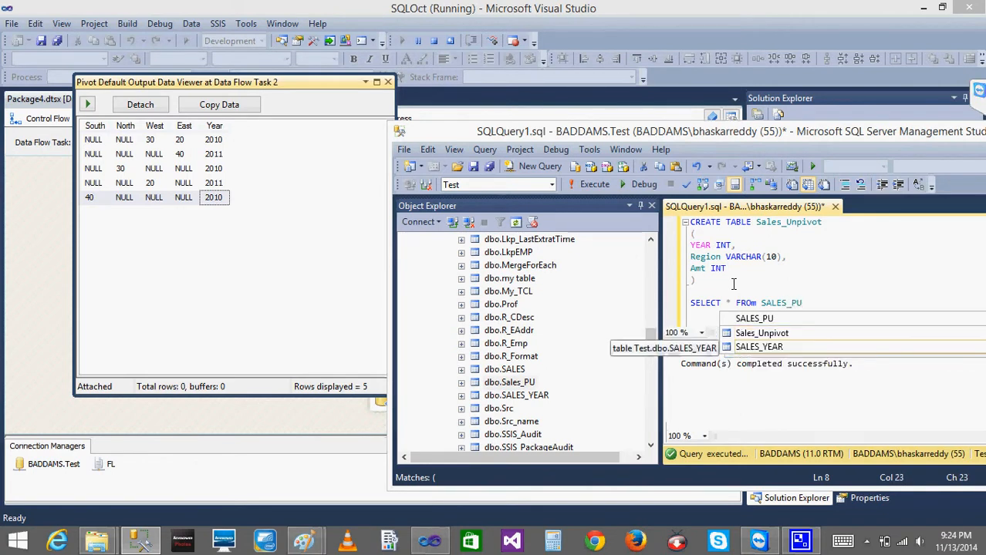
left_click(733, 285)
key("shift+Up")
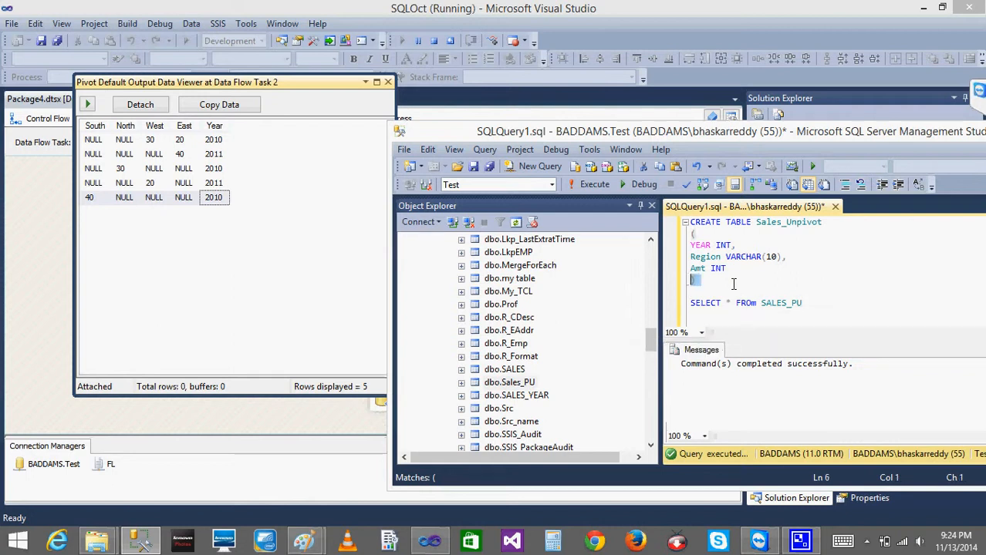
key("shift+Down")
key("shift+Down")
key("shift+Down")
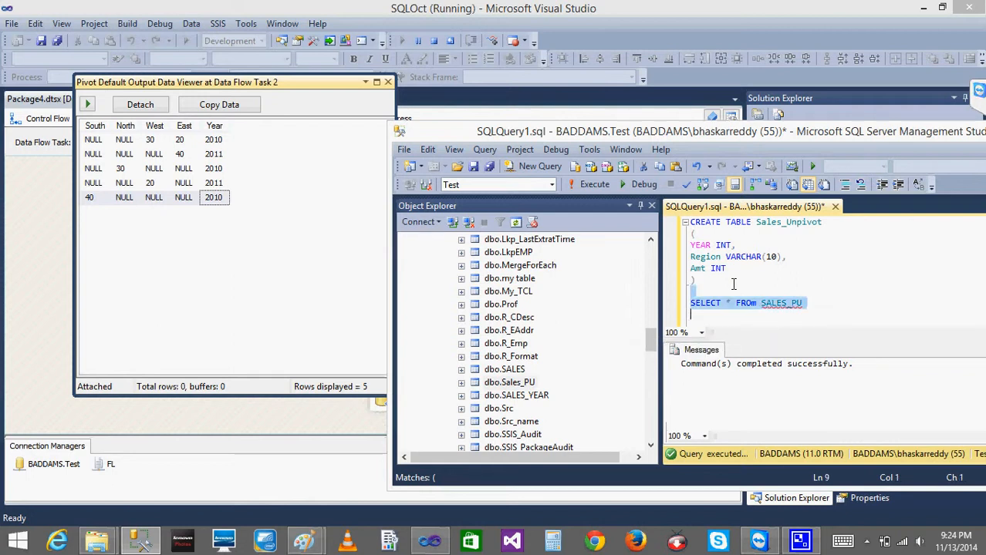
left_click(590, 184)
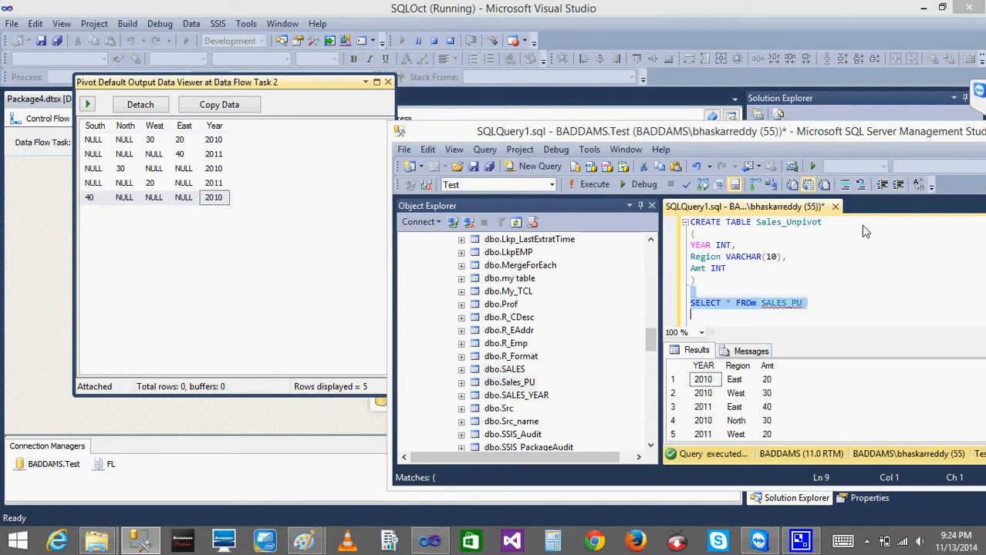
- Examine the years and amounts in the first three Sales_PU result rows against the pivoted output
left_click(714, 382)
left_click(767, 378)
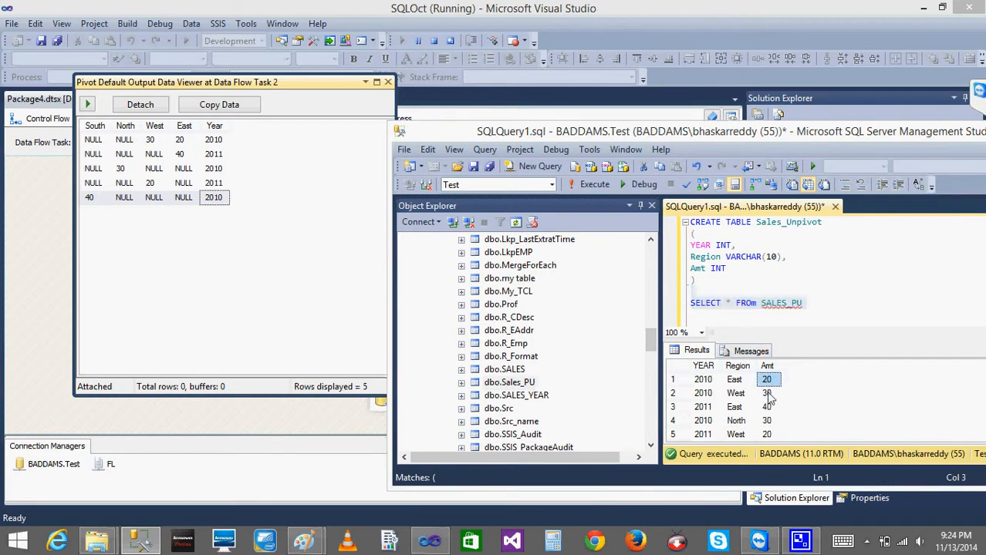
left_click(769, 393)
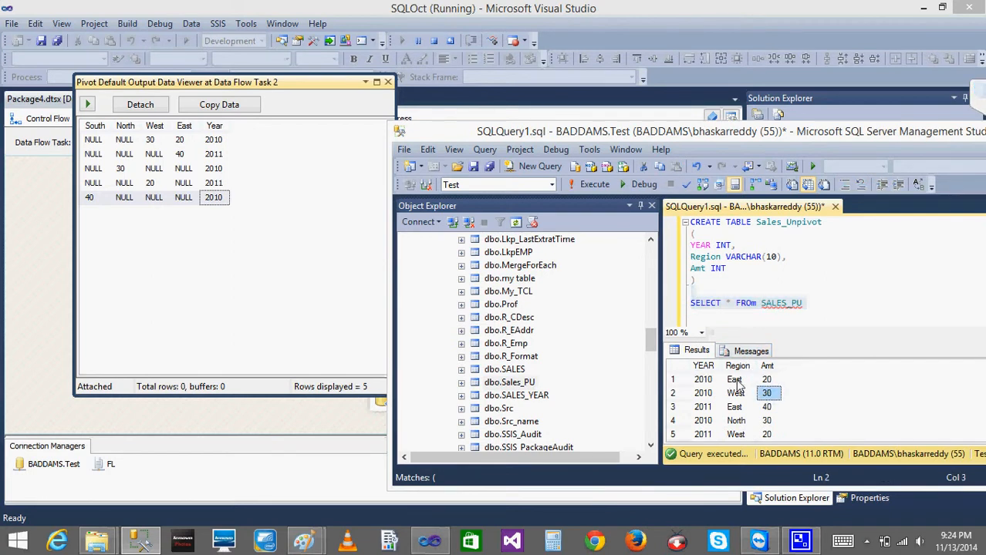
left_click_drag(706, 378, 706, 392)
left_click(706, 392)
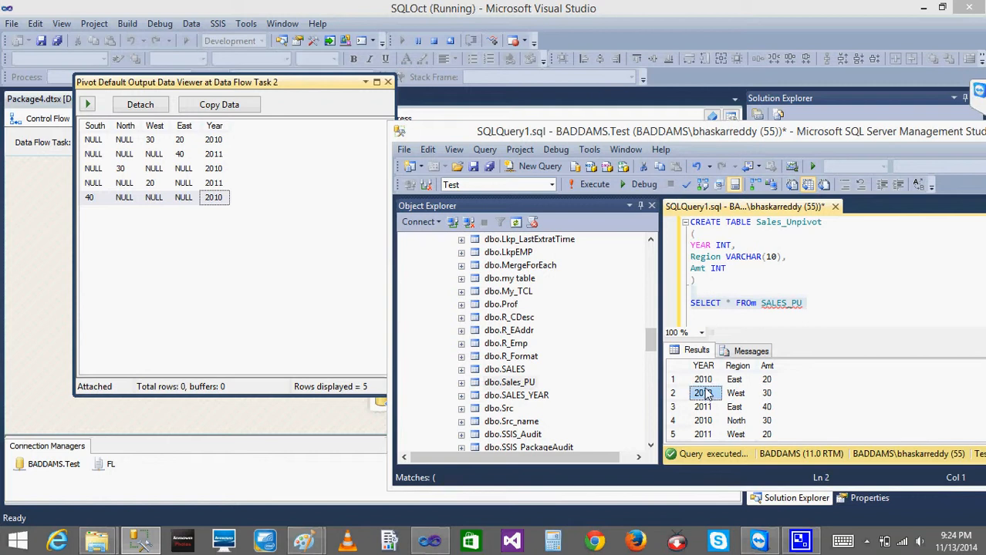
left_click(703, 379)
left_click(698, 396)
left_click(702, 380)
left_click(715, 409)
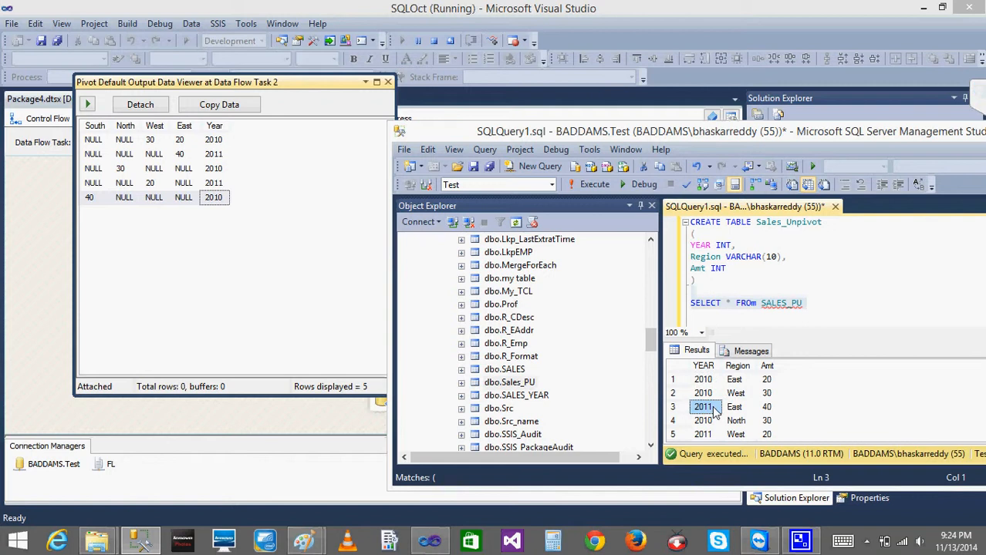
- Compare the pivoted 2011 East row and the remaining North, West and South source rows between the data viewer and the query results
left_click(219, 157)
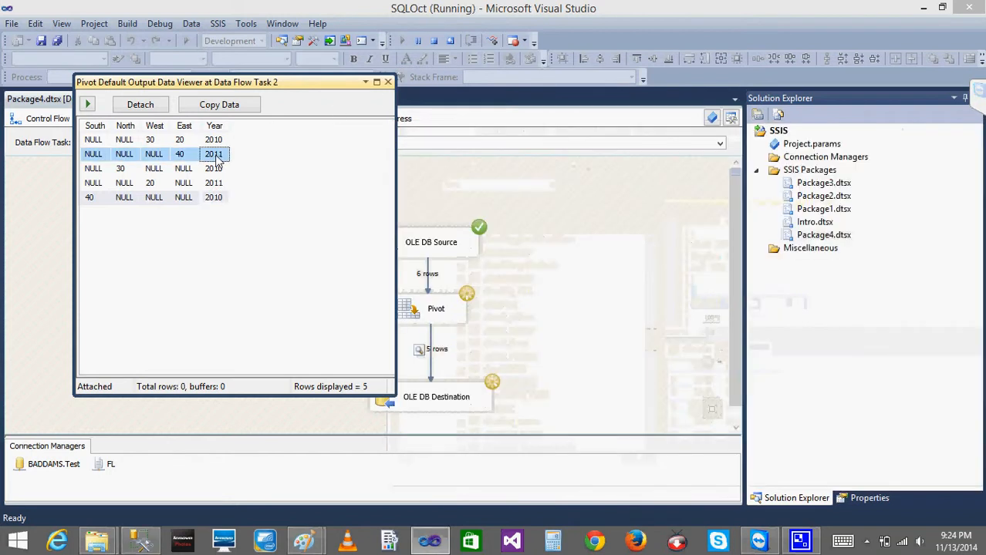
left_click(136, 545)
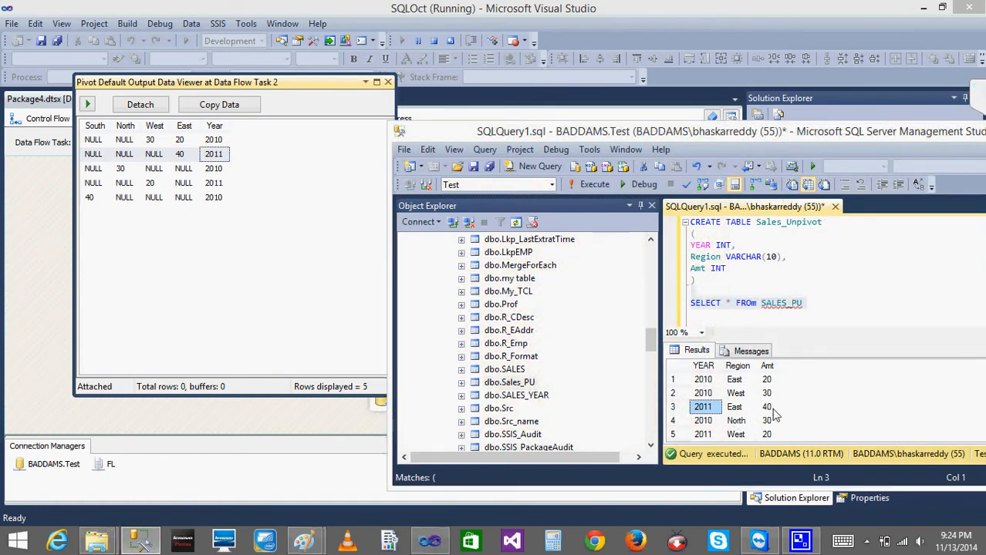
left_click(708, 425)
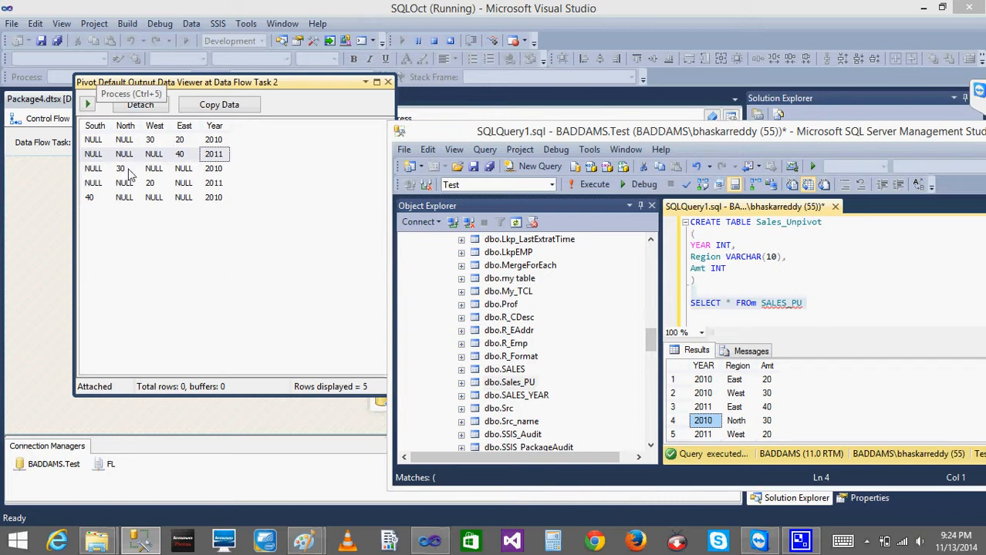
left_click(705, 436)
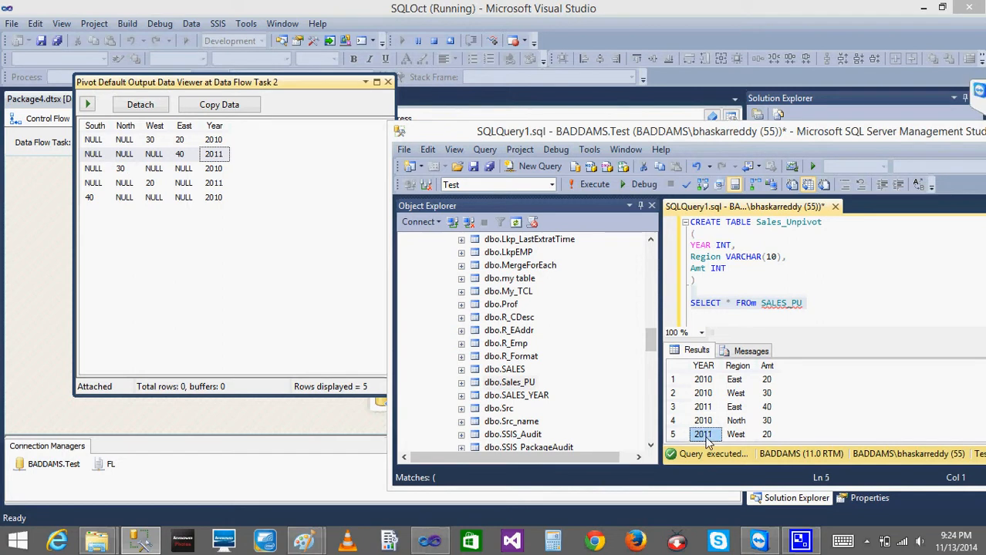
key("Down")
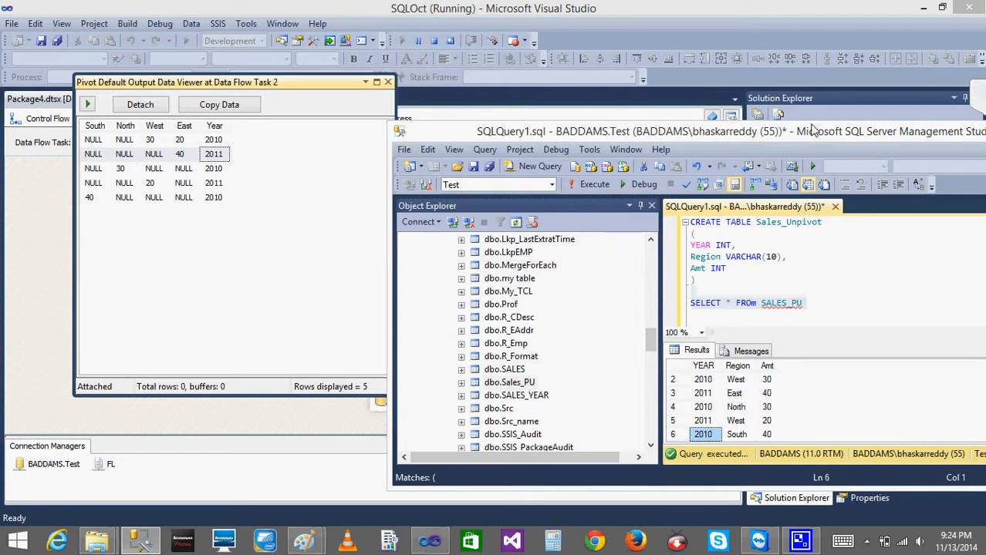
- Return to Visual Studio by minimizing the query window, then close the Pivot data viewer and stop debugging the package
left_click_drag(787, 137, 440, 139)
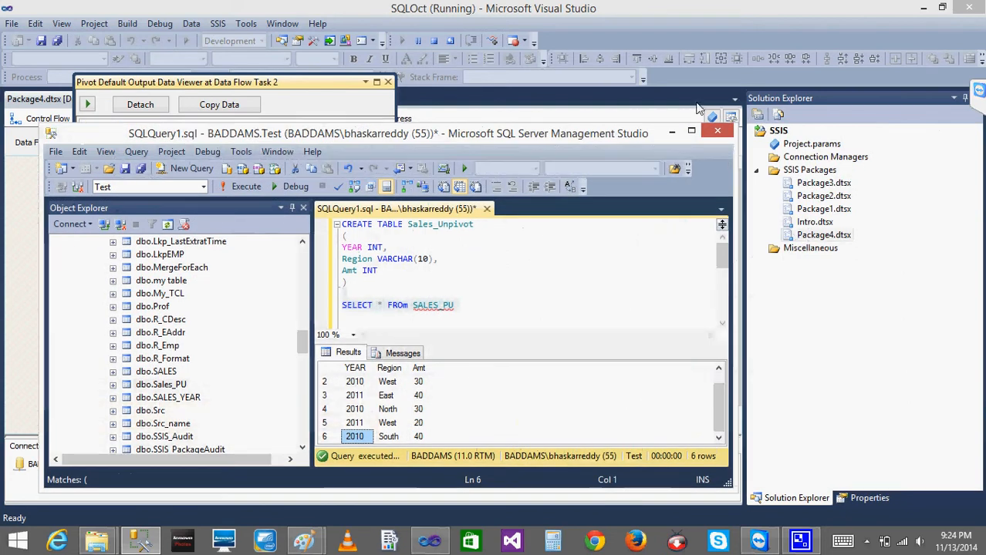
left_click(671, 131)
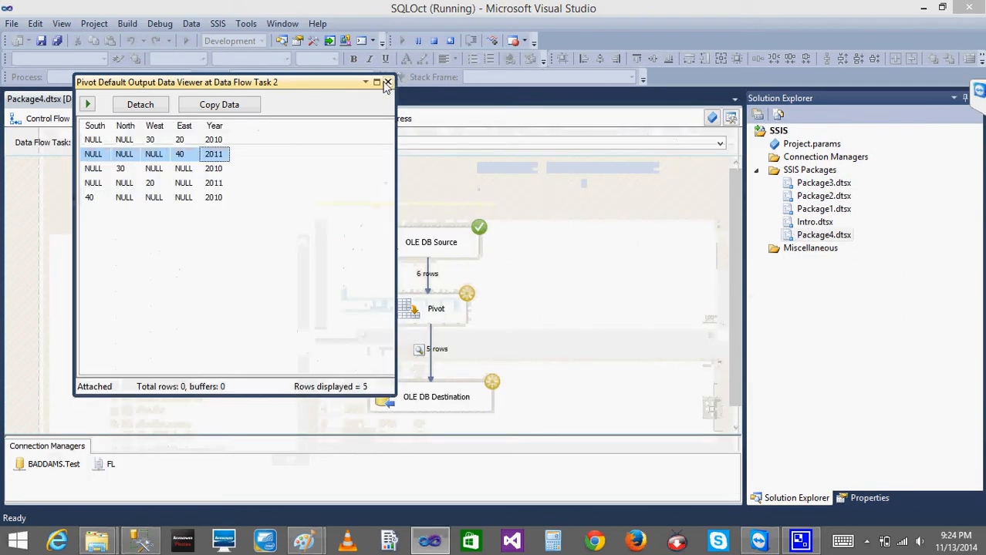
left_click(387, 82)
left_click(434, 40)
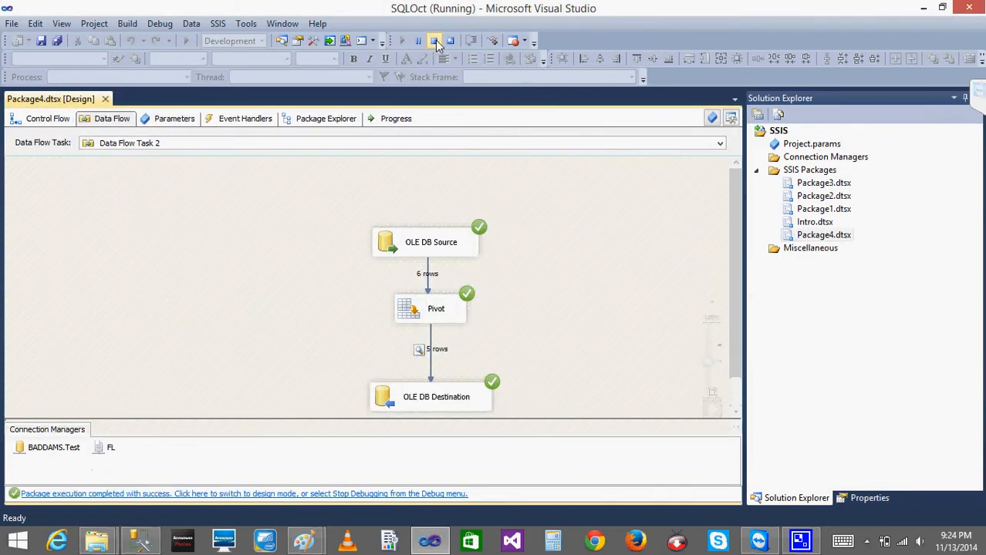
- Set the OLE DB Source's data access mode to SQL command and enter the query SELECT * FROm Sales_PU with an ORDER BY clause
double_click(402, 232)
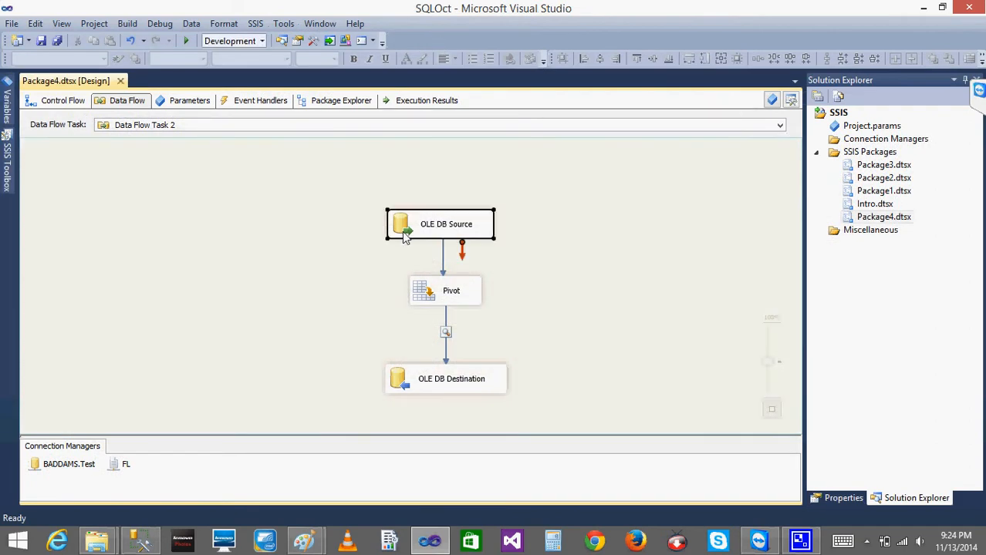
left_click(395, 218)
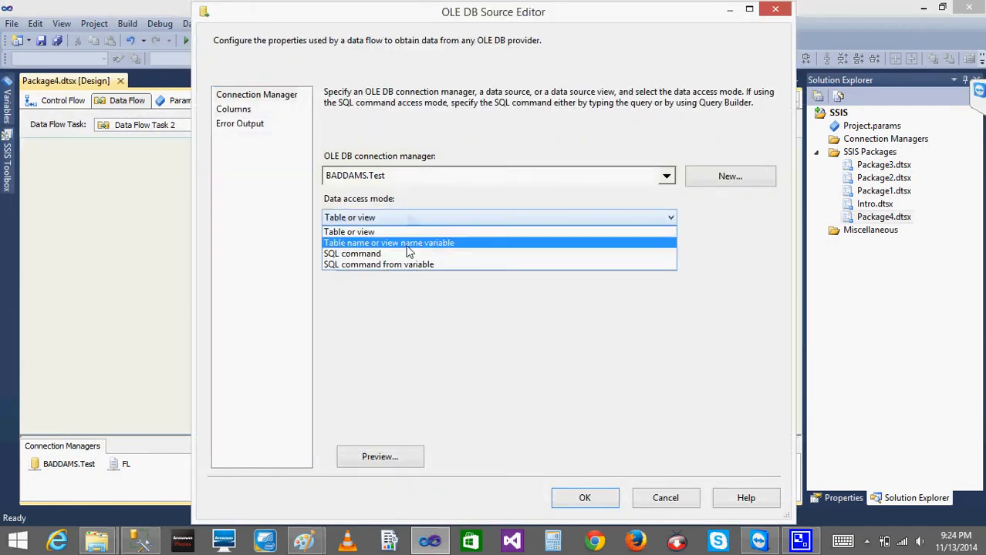
left_click(395, 254)
left_click(375, 274)
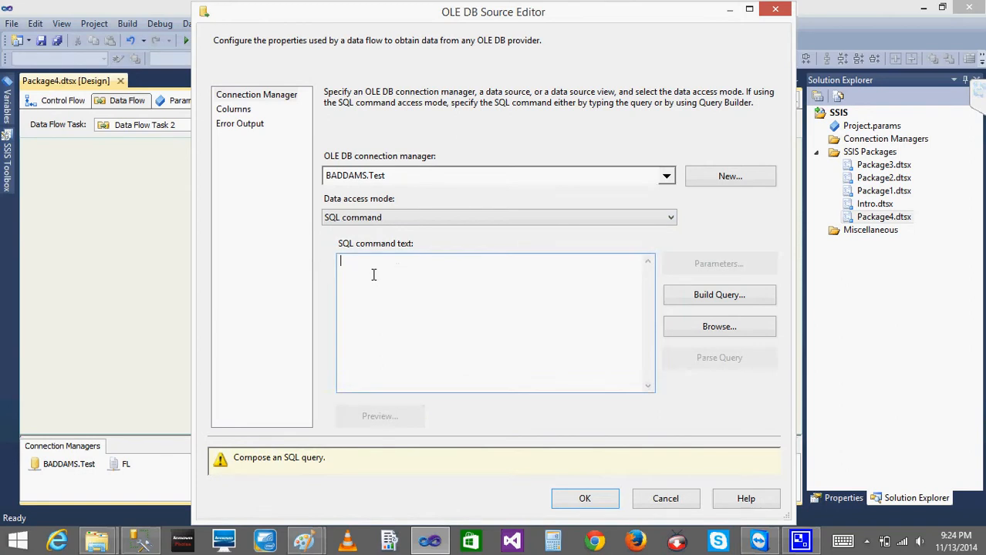
type("SELECT * FROm Sales_PU")
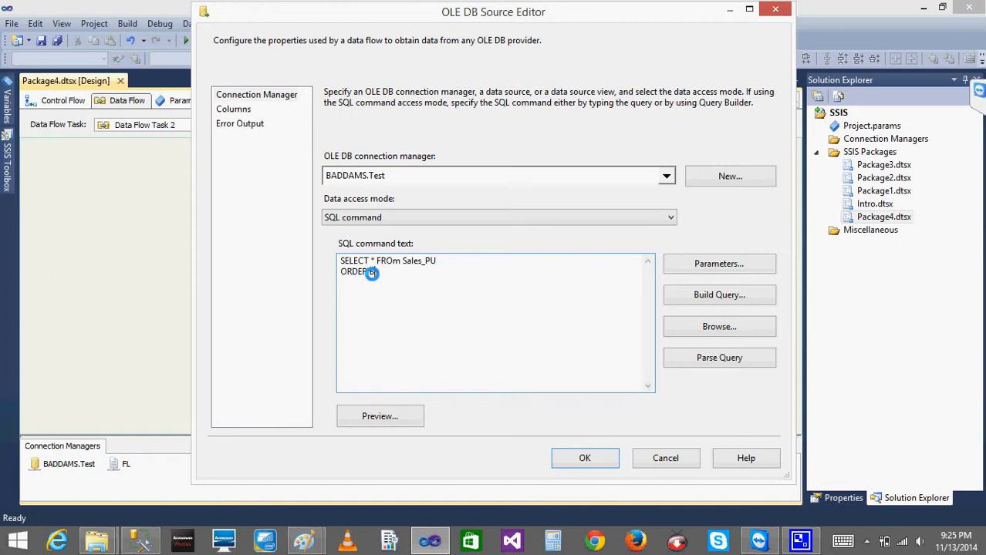
- Complete the OLE DB Source query with ORDER BY YEAR, preview the sorted rows and accept the source settings
type("EAR")
left_click(378, 420)
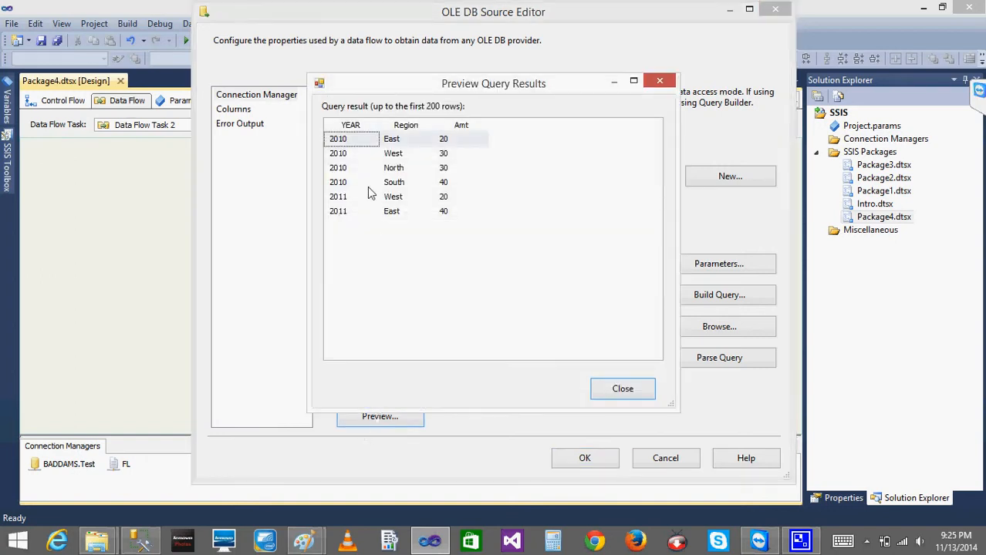
left_click(345, 186)
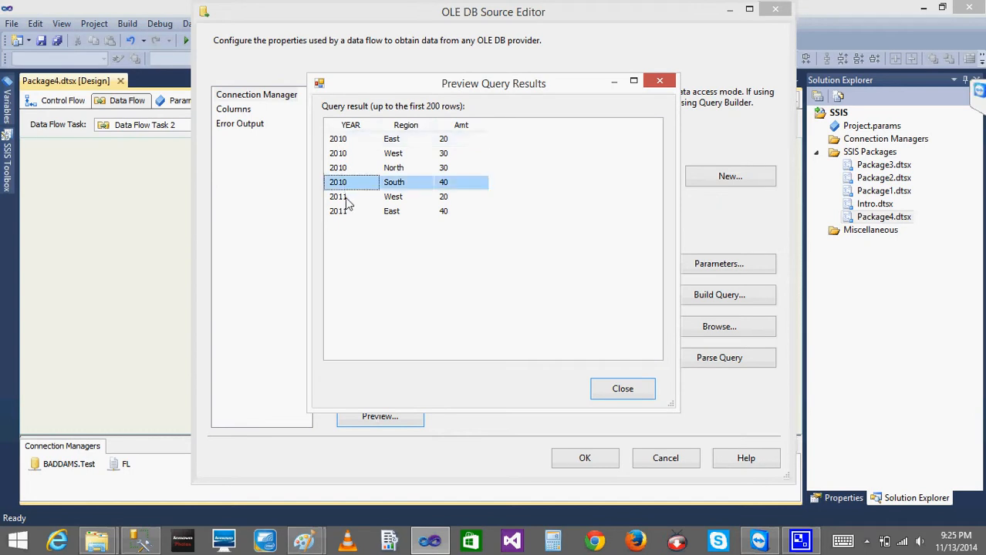
left_click(346, 198)
left_click(622, 393)
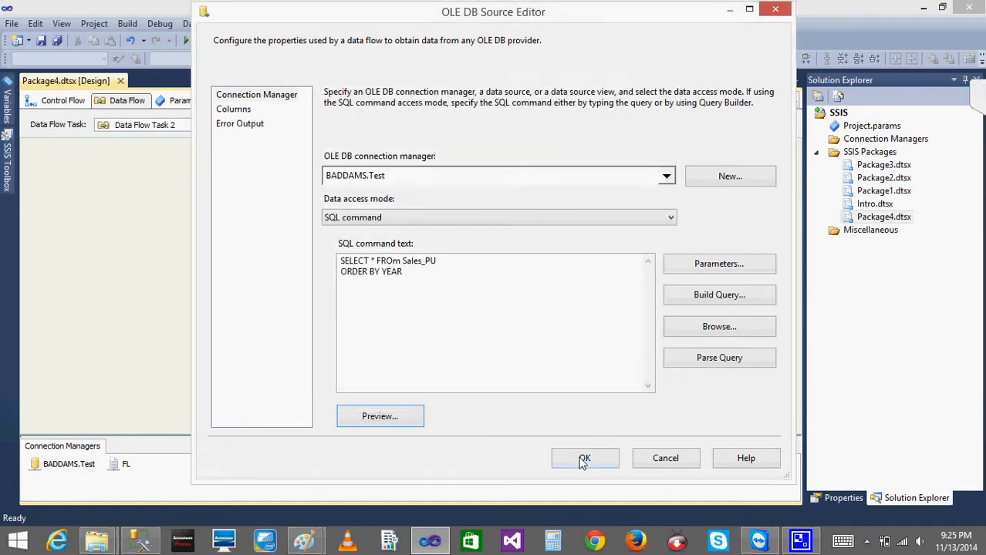
left_click(584, 460)
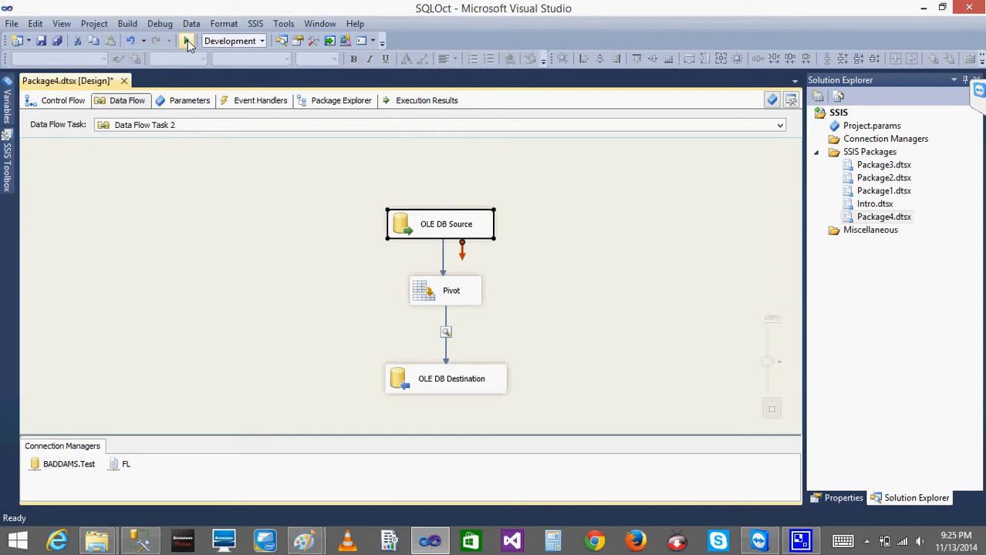
- Run the package and place the SQL Server Management Studio window beside the pivot data viewer, with its results pane enlarged
left_click(188, 40)
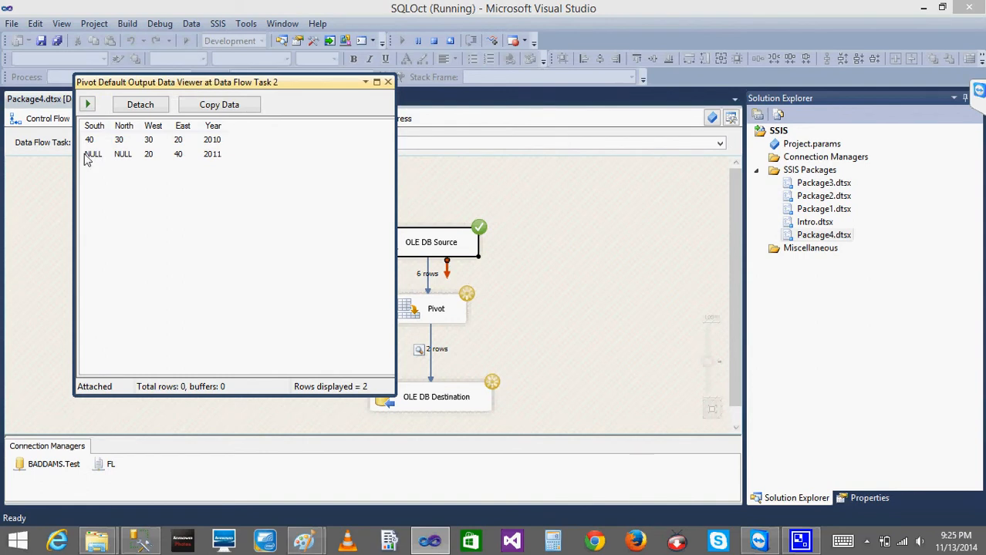
left_click(142, 542)
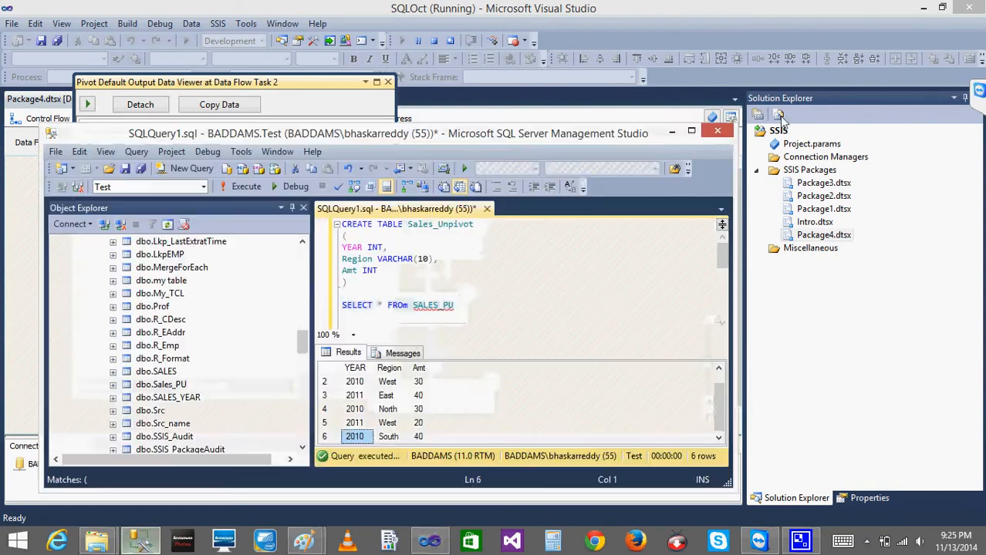
left_click_drag(412, 137, 705, 95)
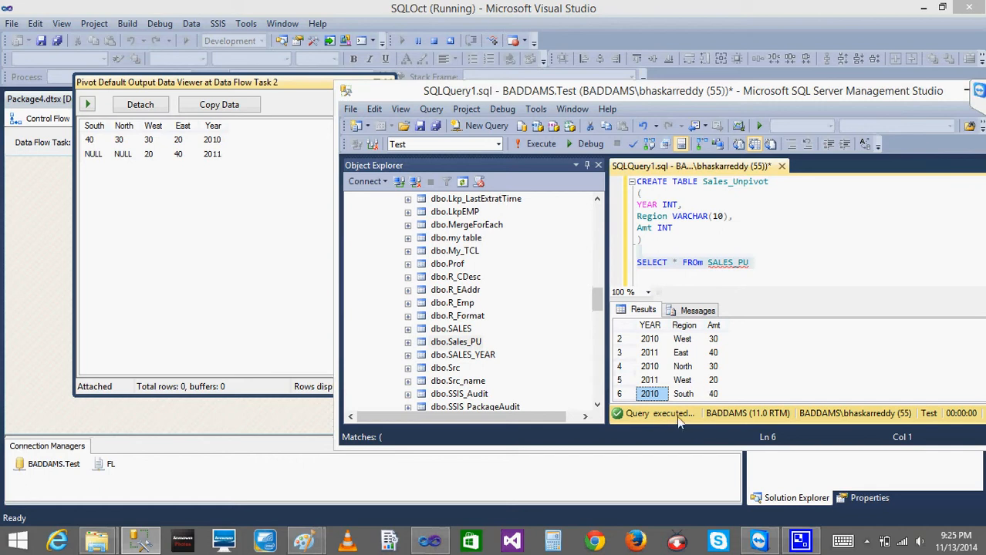
left_click(713, 394)
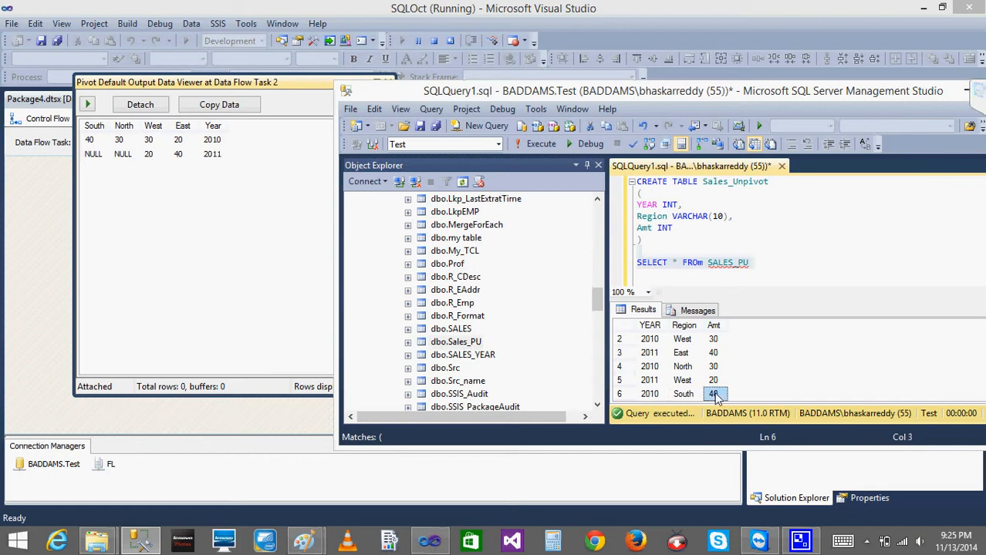
left_click_drag(737, 300, 737, 251)
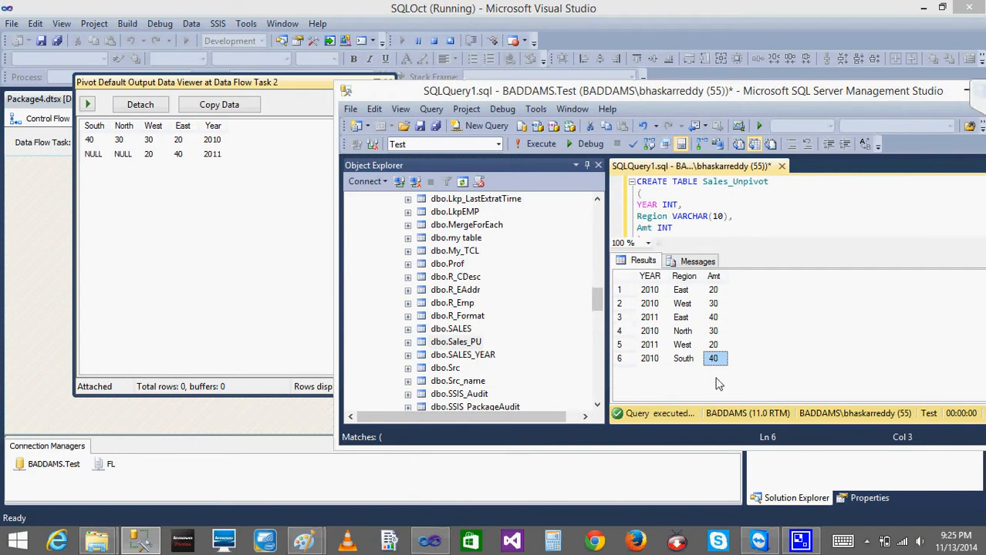
- Compare the 2010 and 2011 rows of the SALES_PU results with the pivoted output in the data viewer
left_click(652, 305)
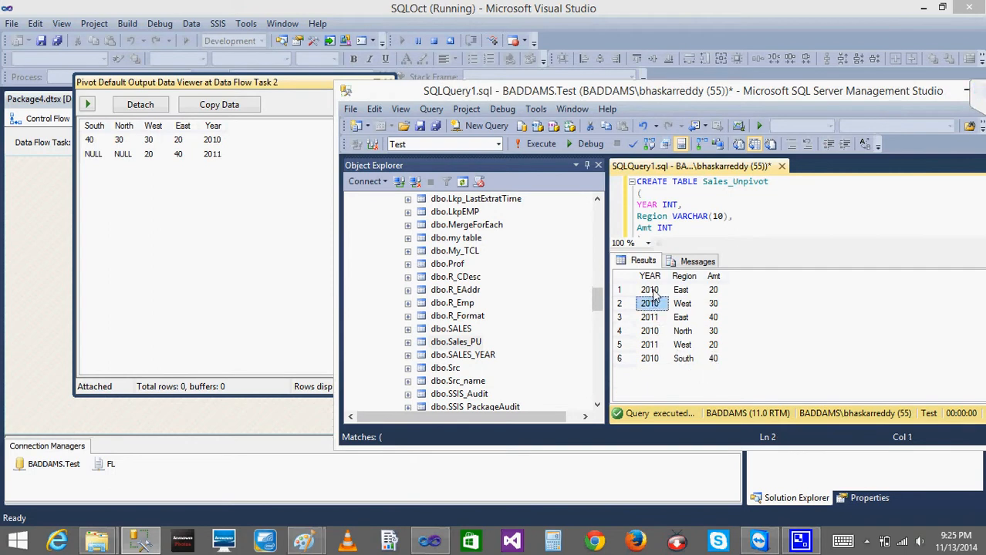
left_click(652, 292)
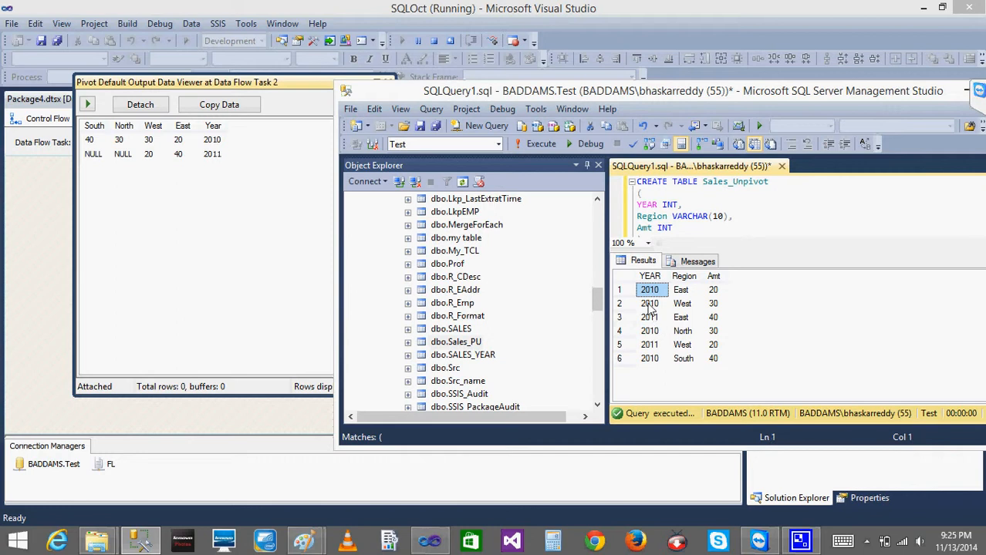
left_click(649, 305)
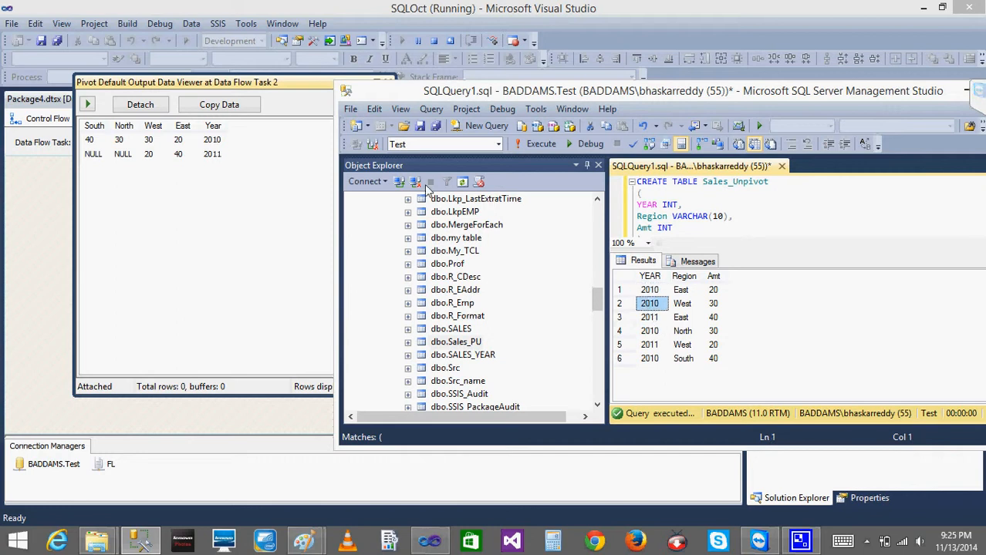
left_click(652, 331)
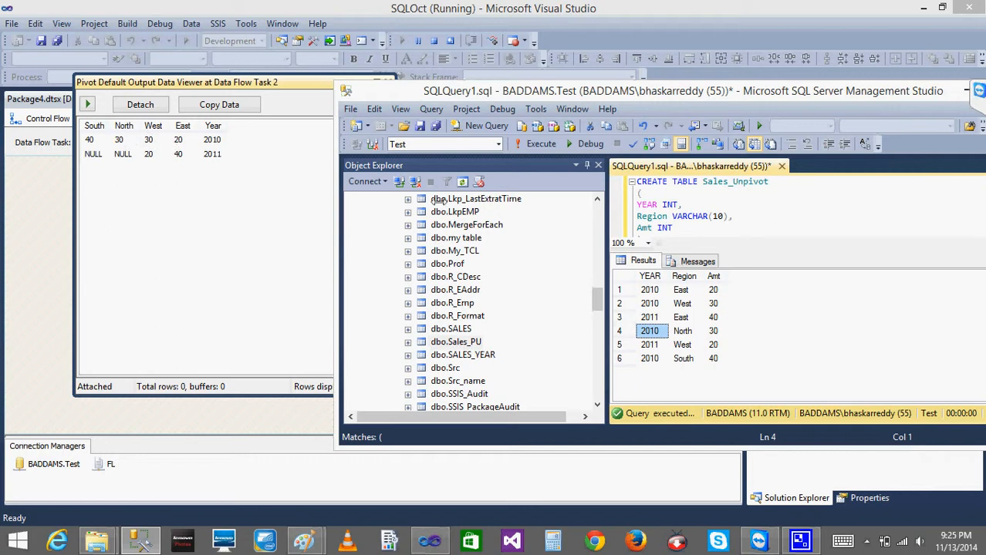
left_click(648, 358)
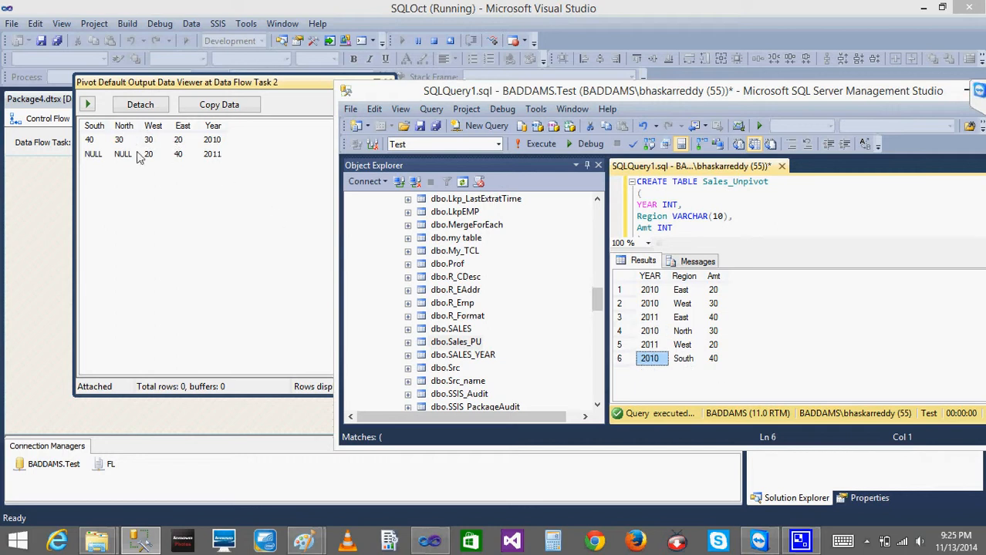
left_click(649, 317)
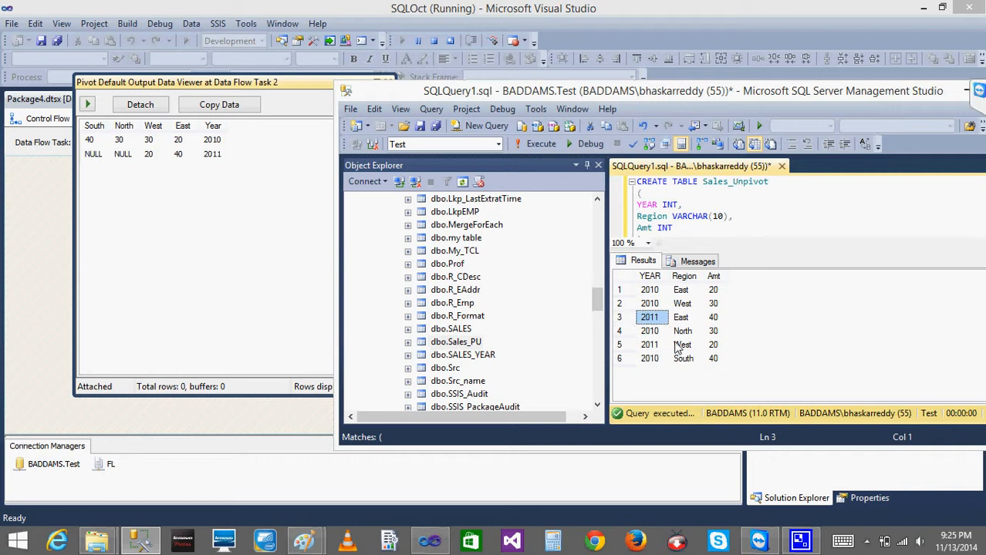
- Close the pivot output data viewer and stop debugging the package
left_click(153, 162)
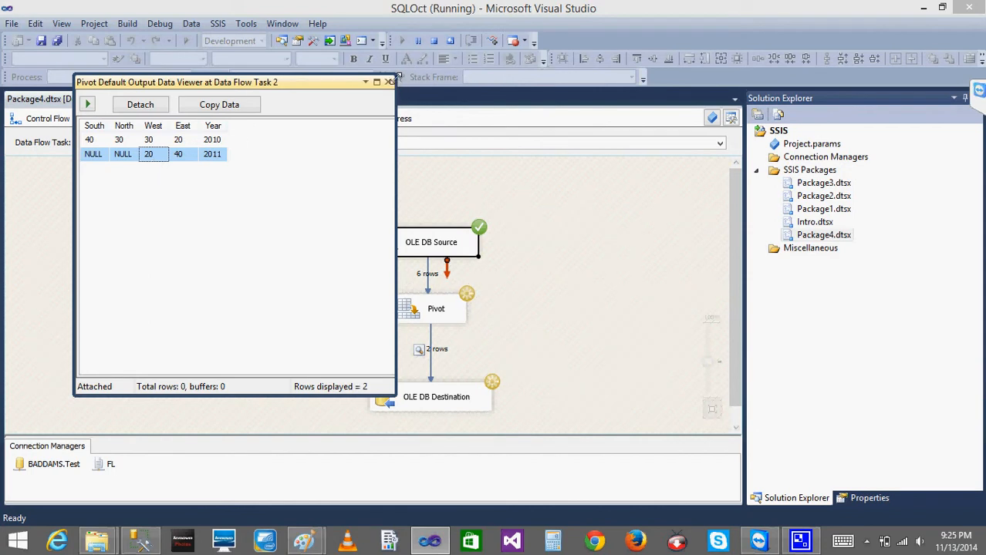
left_click(388, 81)
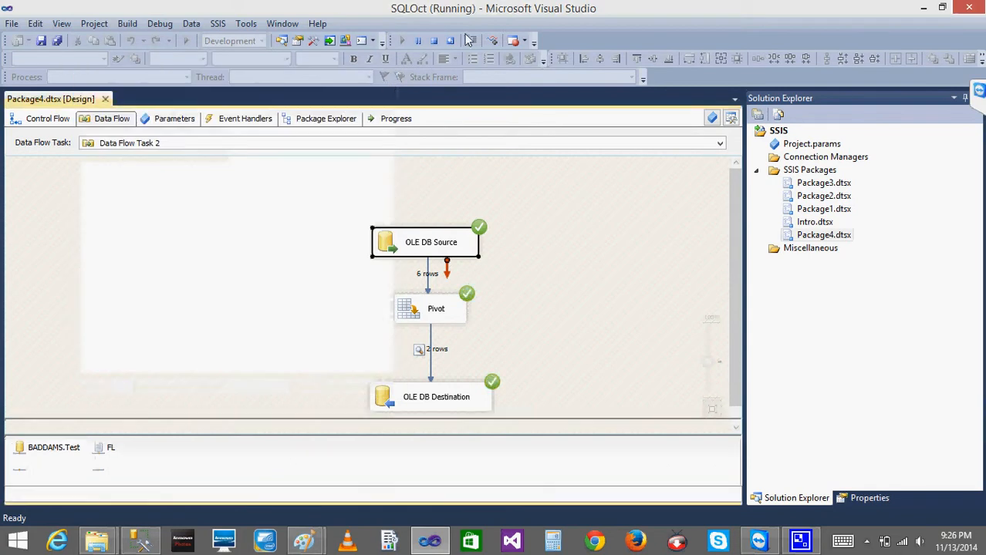
left_click(436, 43)
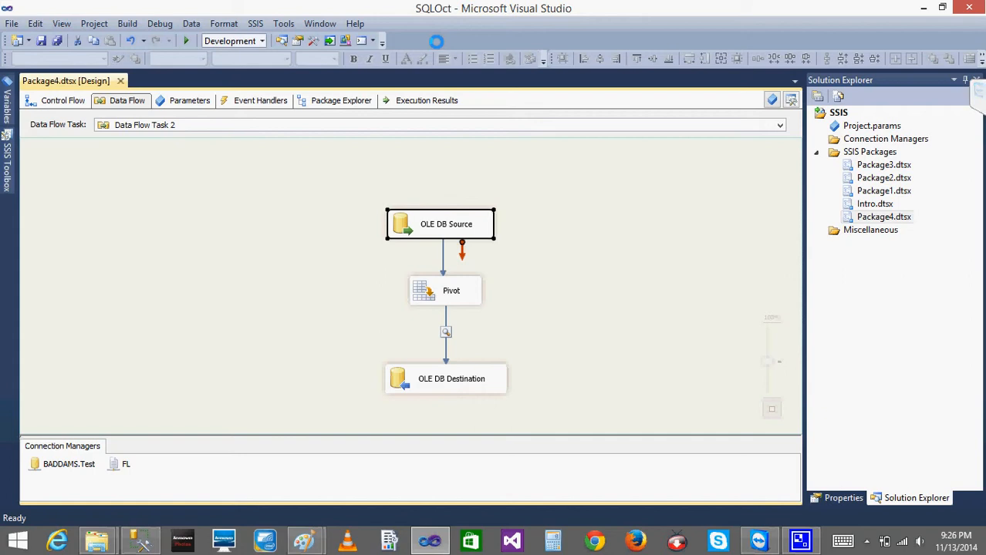
- Add another Data Flow Task to the control flow below the existing ones and disable Data Flow Task 2
left_click(65, 109)
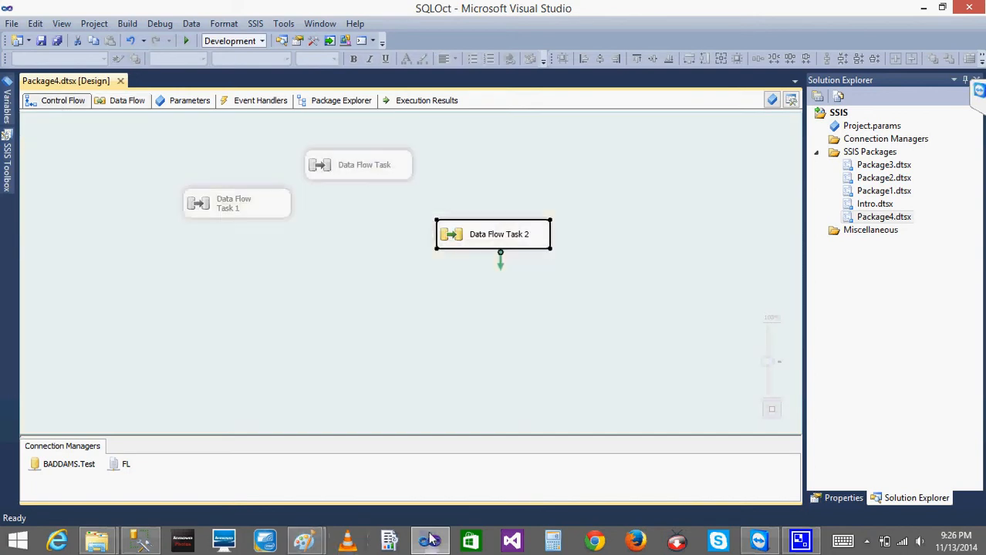
left_click(433, 275)
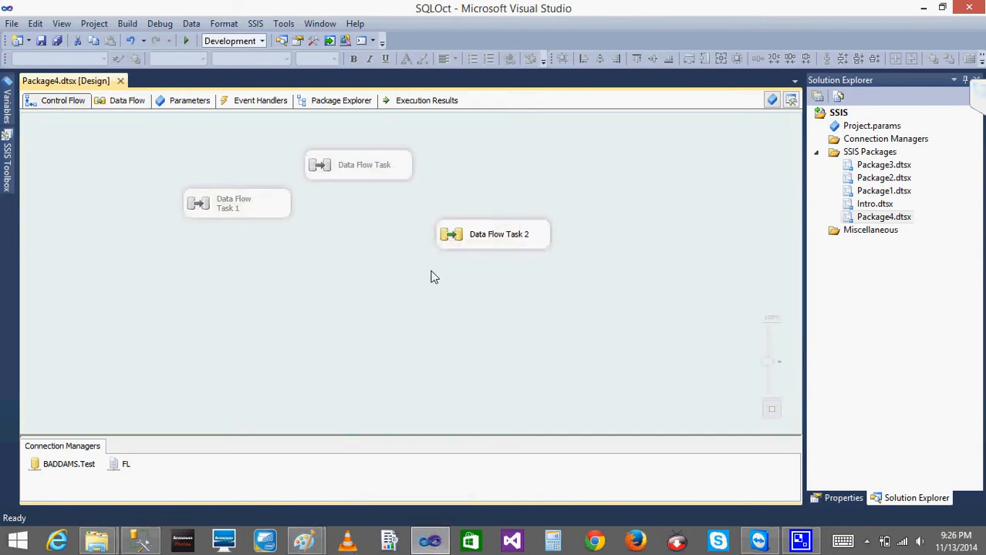
left_click(466, 240)
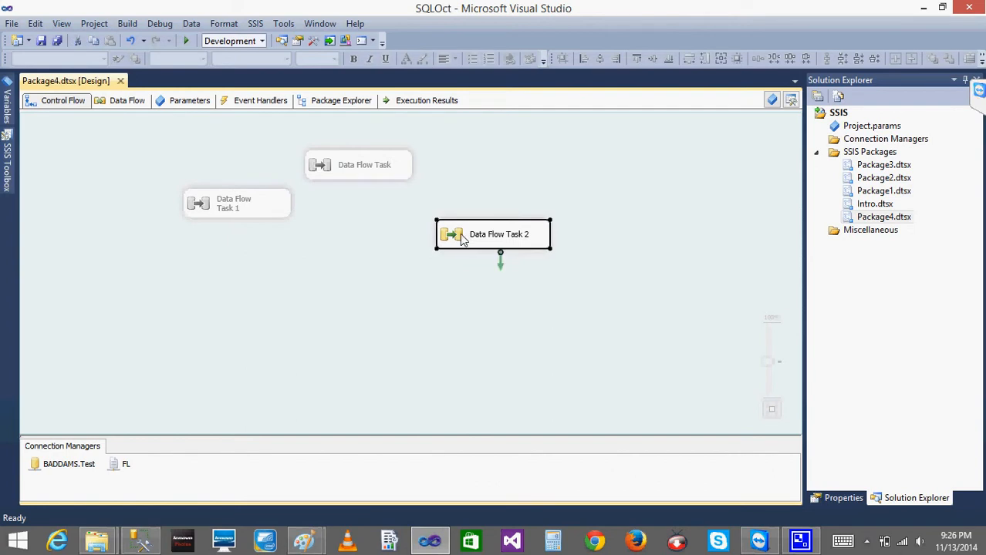
left_click(9, 137)
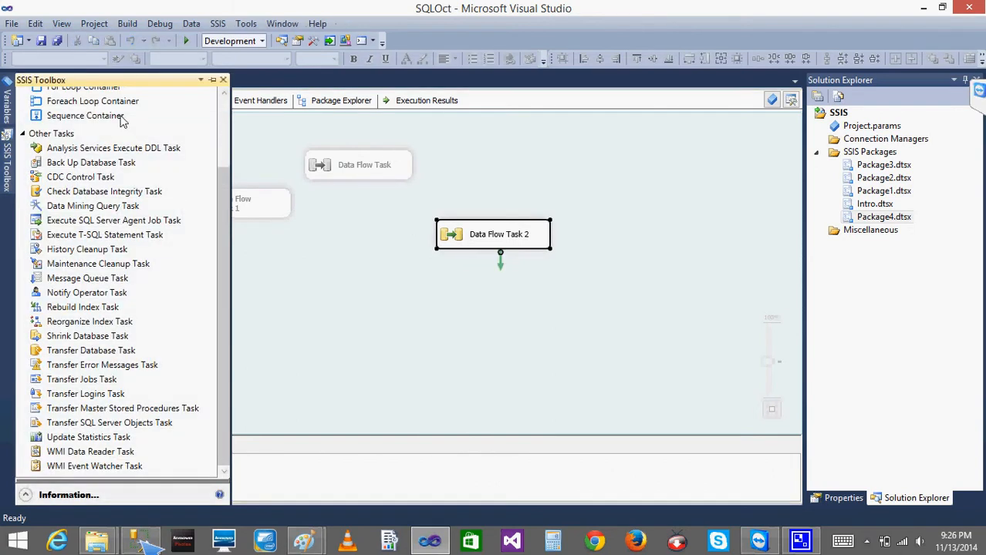
scroll(224, 137, "up", 1)
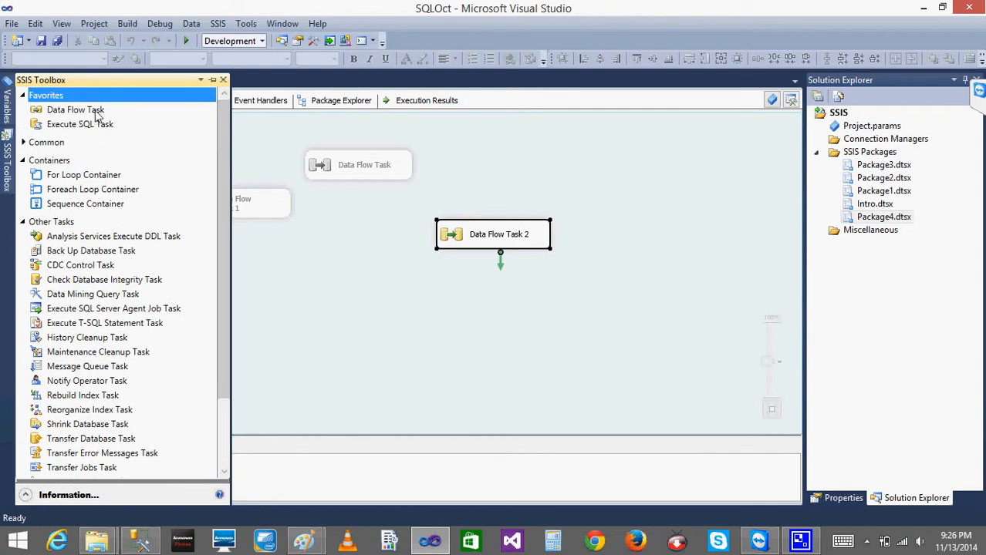
left_click_drag(78, 110, 347, 302)
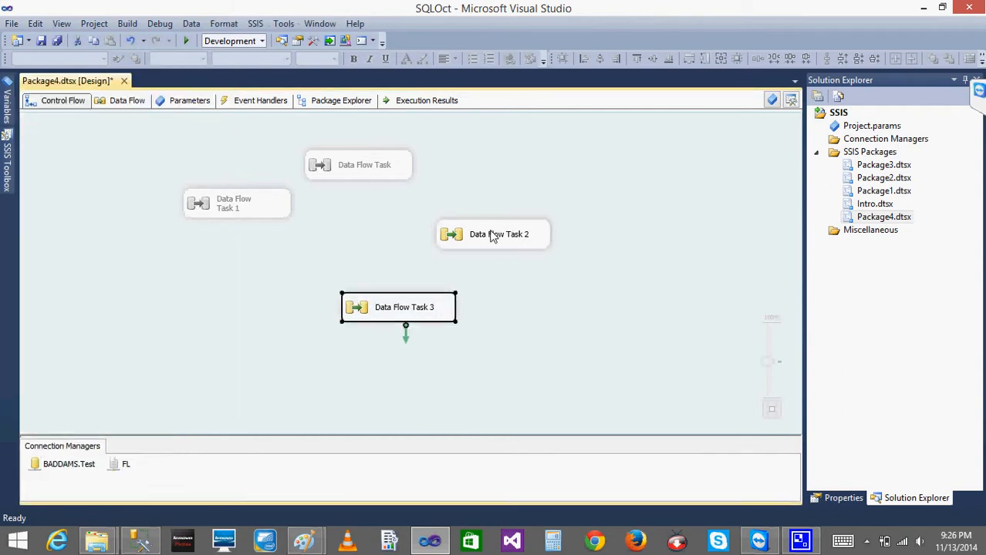
right_click(489, 231)
left_click(532, 252)
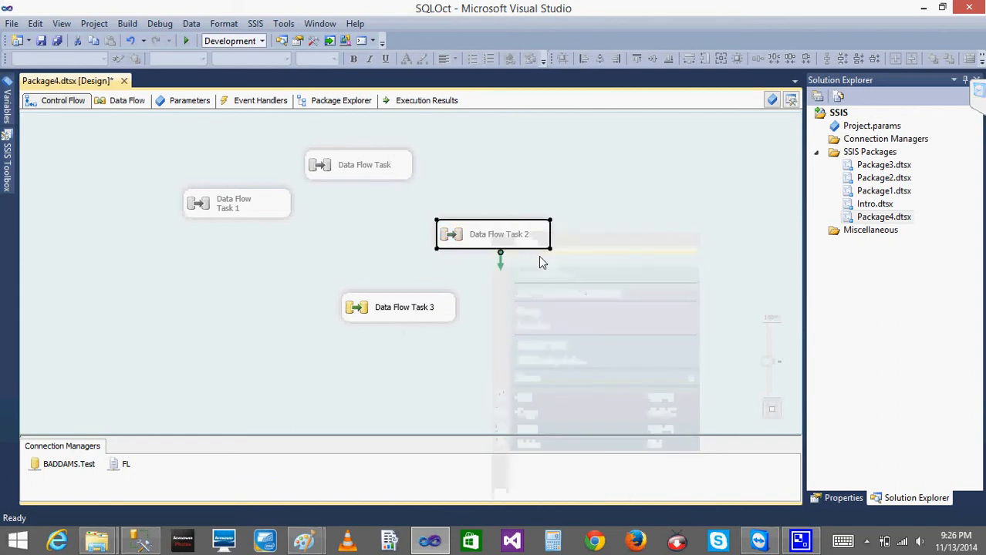
- Open Data Flow Task 3 and add an OLE DB Source to its data flow
double_click(385, 312)
mouse_move(13, 162)
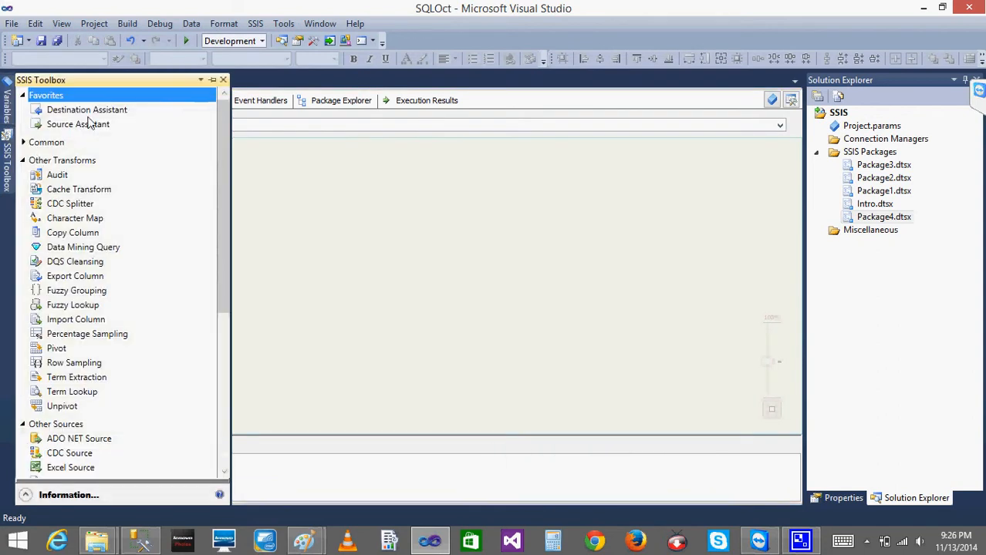
left_click_drag(222, 222, 224, 353)
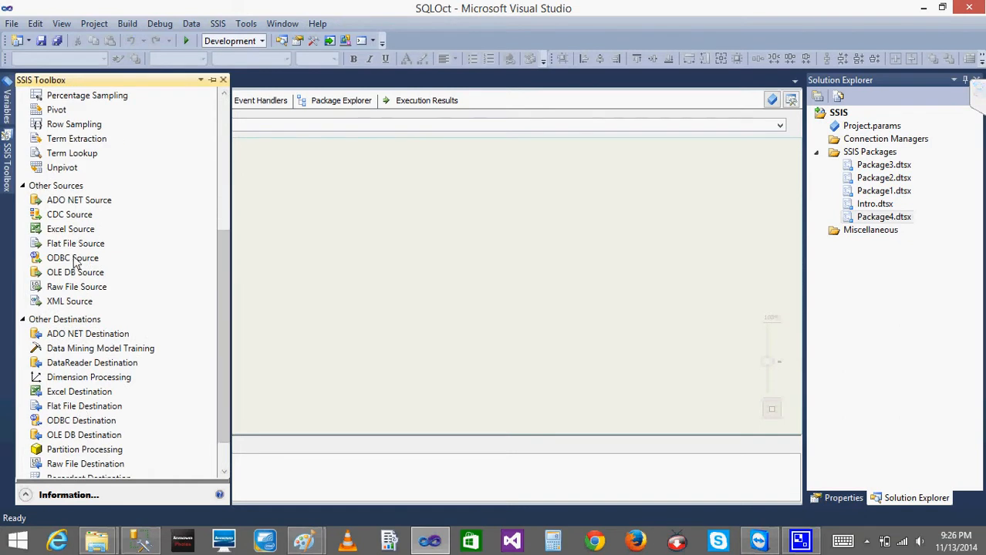
left_click_drag(78, 274, 319, 231)
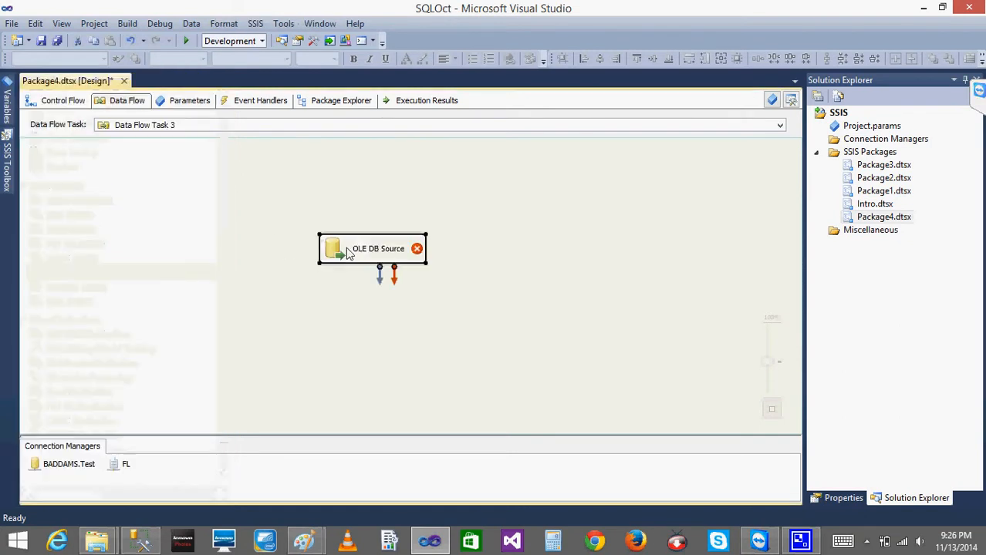
- Set the new OLE DB Source to read the [dbo].[Sales_Pivot] table and preview its rows
double_click(363, 249)
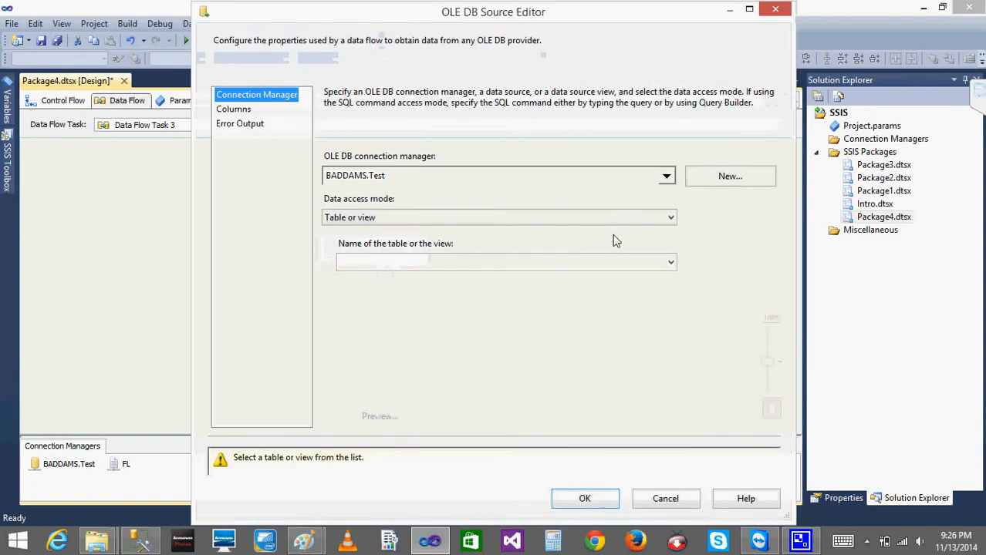
left_click(670, 263)
left_click_drag(669, 310, 687, 453)
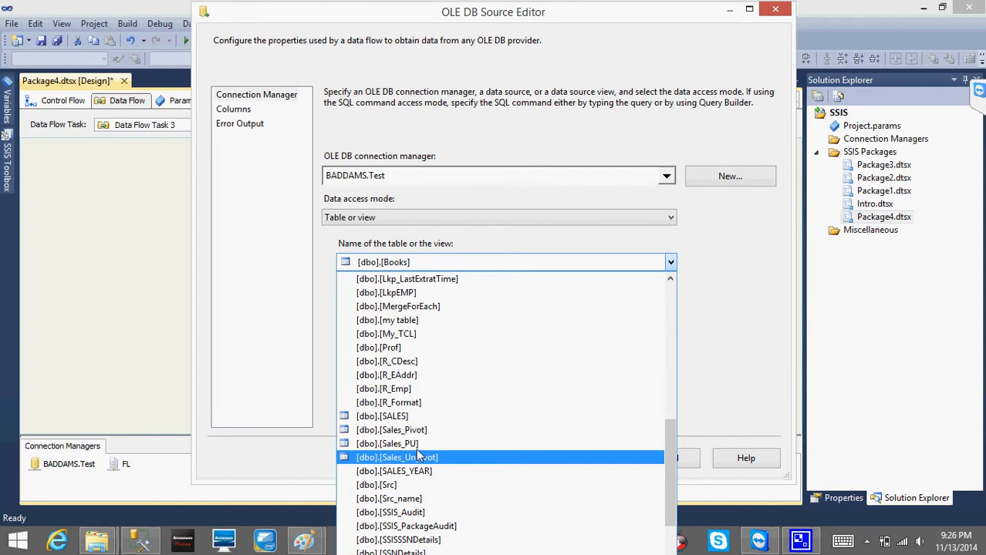
left_click(413, 430)
left_click(370, 417)
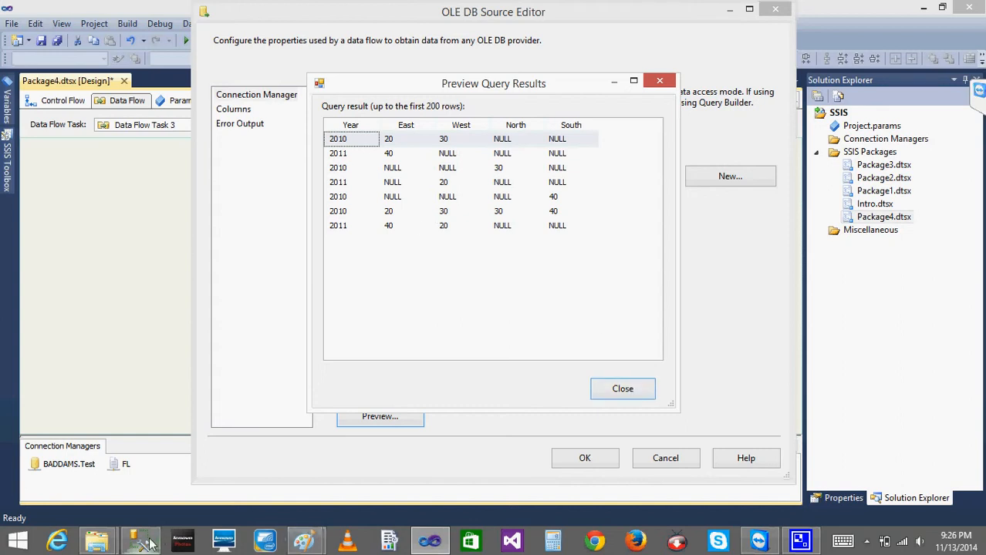
left_click(628, 387)
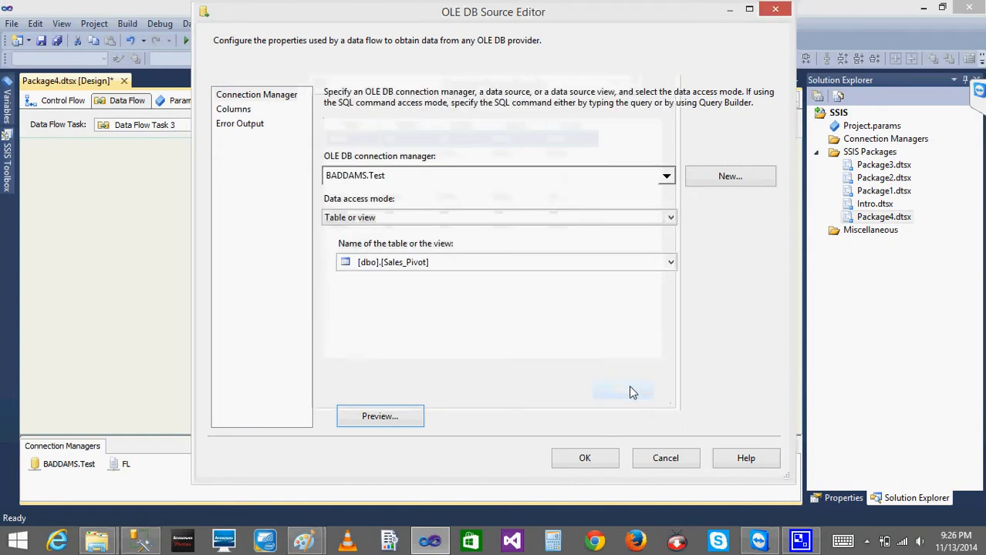
- Switch to SQL Server Management Studio and refresh the Tables folder of the Test database
left_click(140, 540)
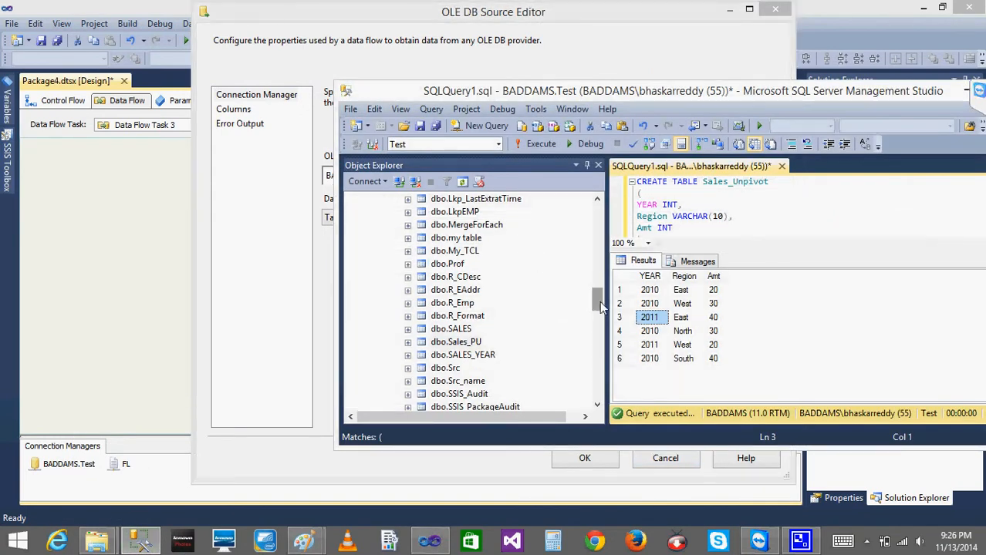
left_click_drag(596, 299, 596, 223)
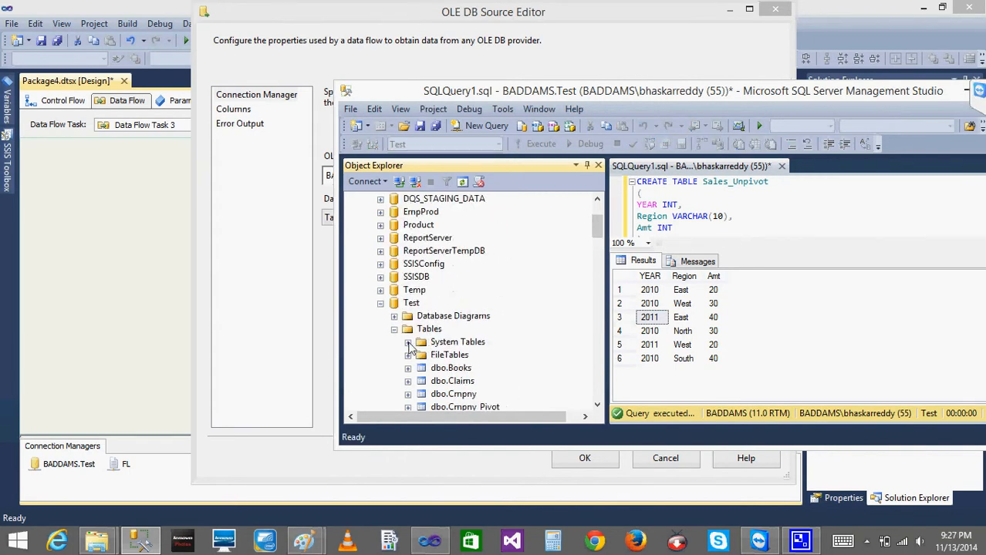
right_click(401, 330)
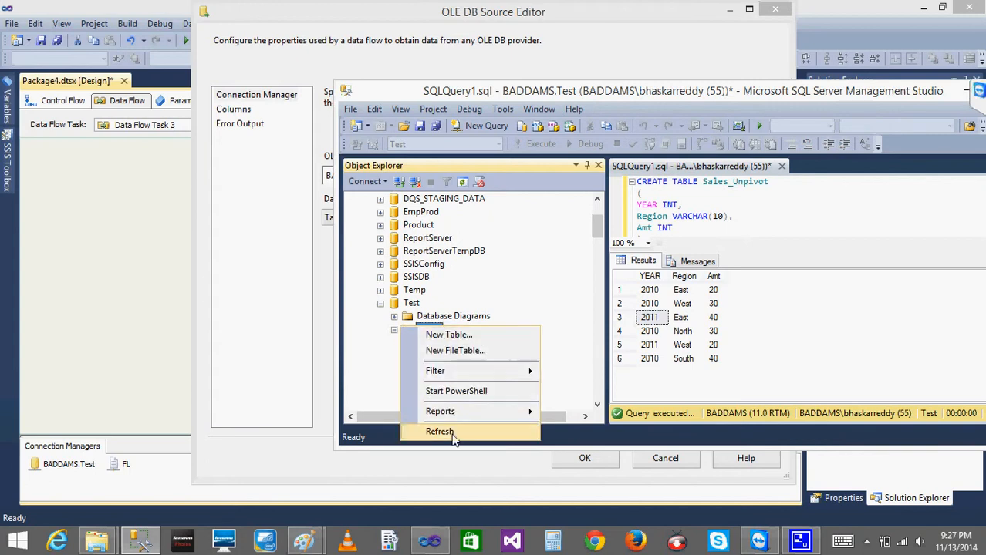
left_click(452, 434)
- Open the dbo.Sales_Unpivot table's top 200 rows for editing and close them again
left_click_drag(599, 232, 598, 307)
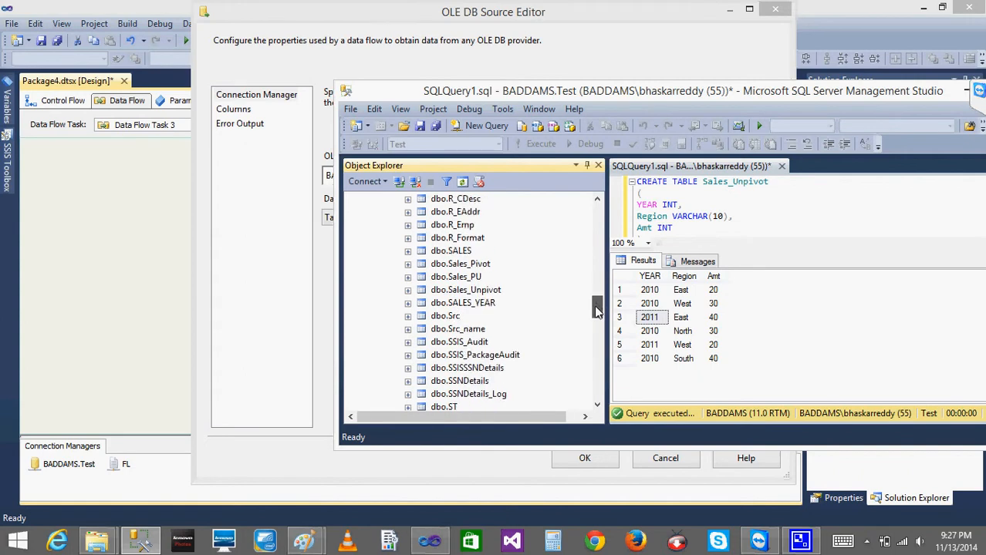
right_click(463, 291)
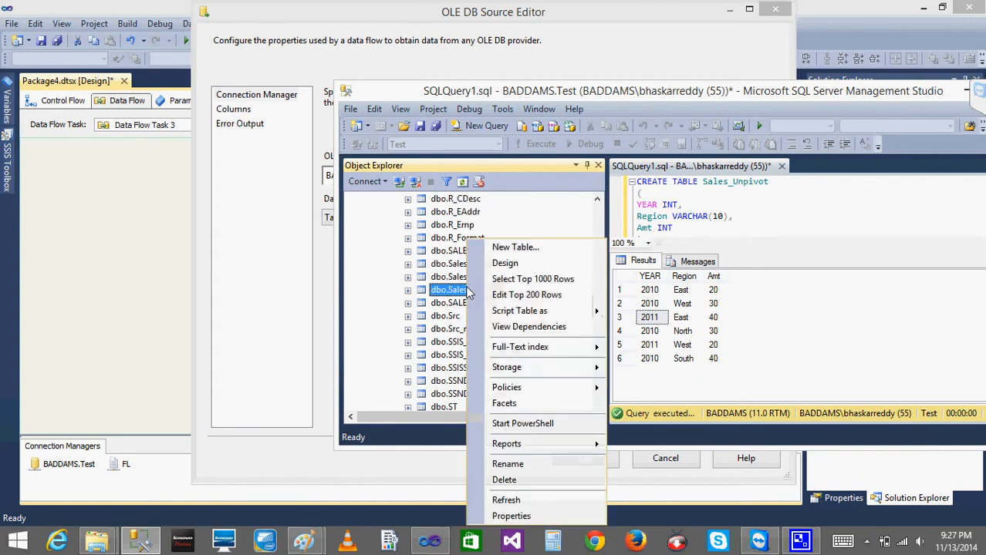
left_click(530, 295)
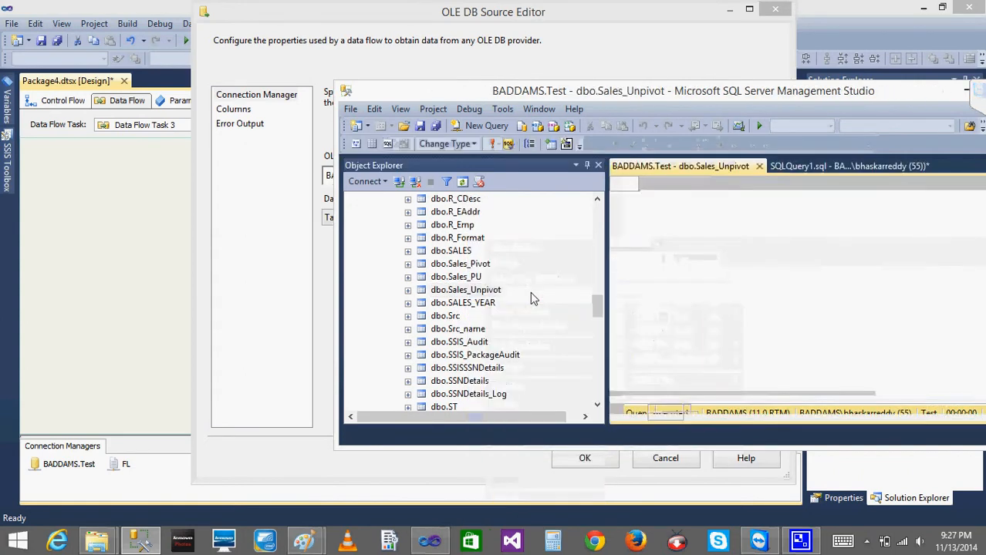
left_click(758, 167)
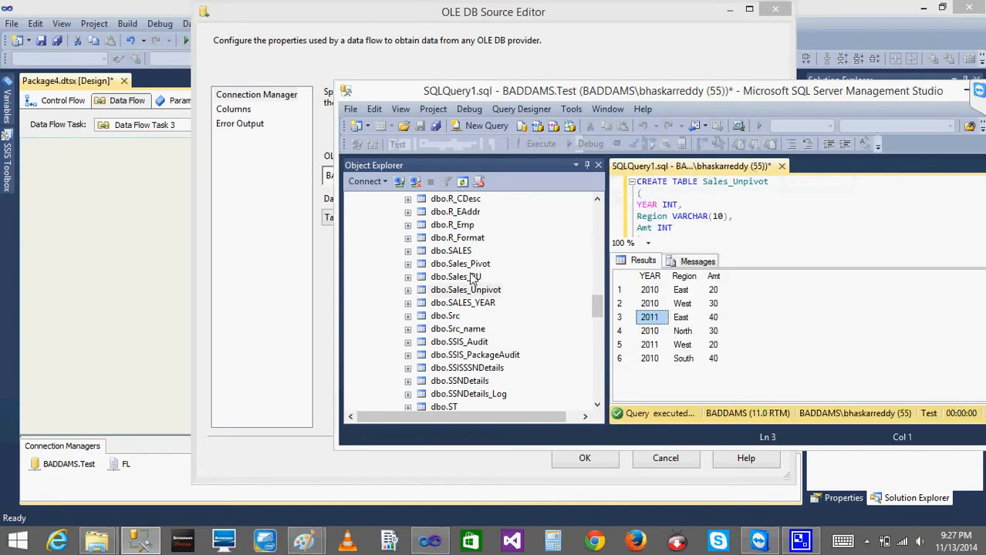
- Open the dbo.Sales_Pivot table's top 200 rows for editing
right_click(465, 266)
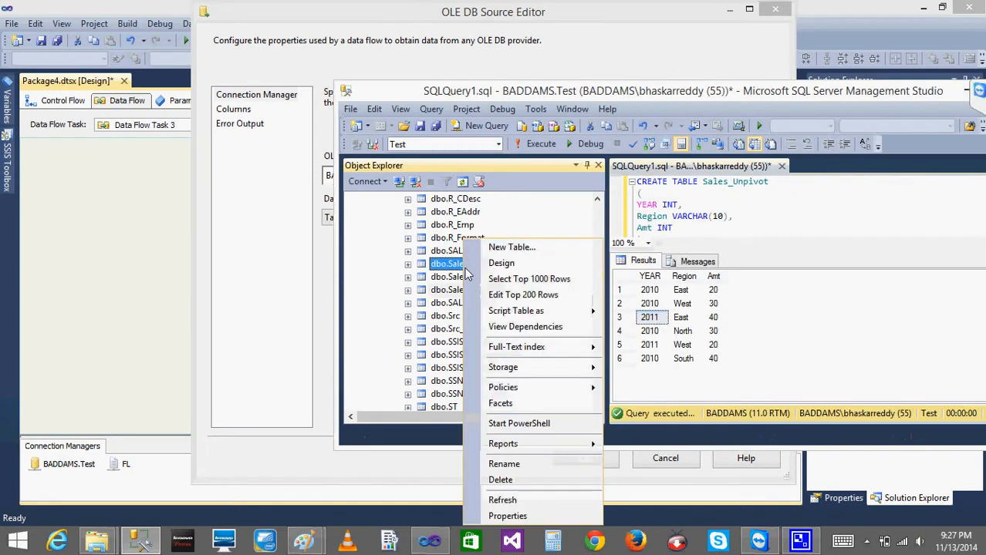
left_click(519, 294)
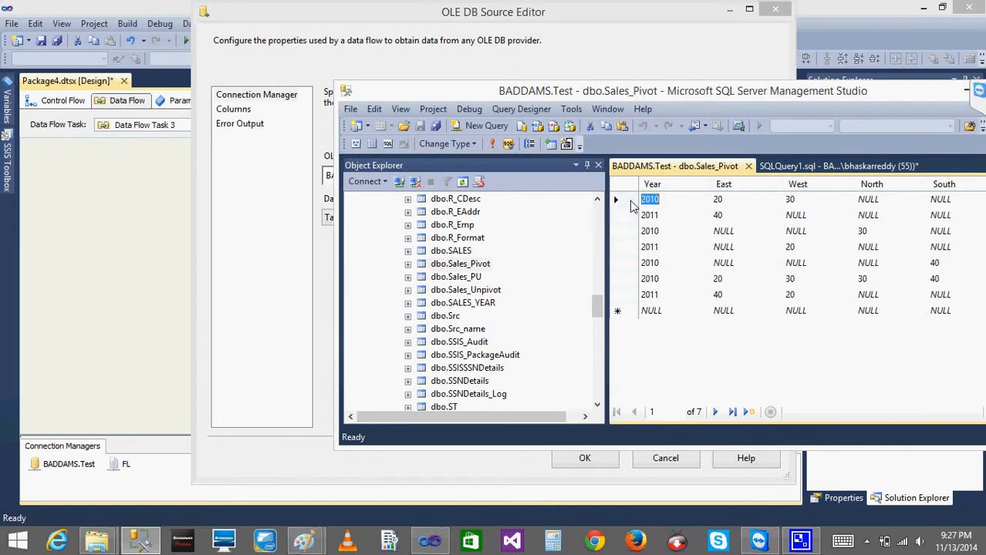
right_click(631, 205)
left_click(681, 278)
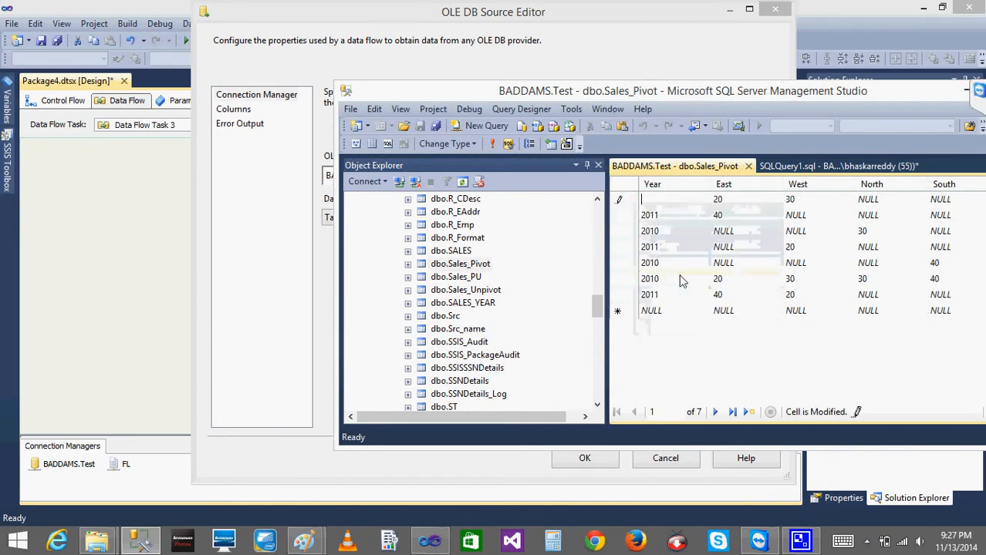
right_click(617, 202)
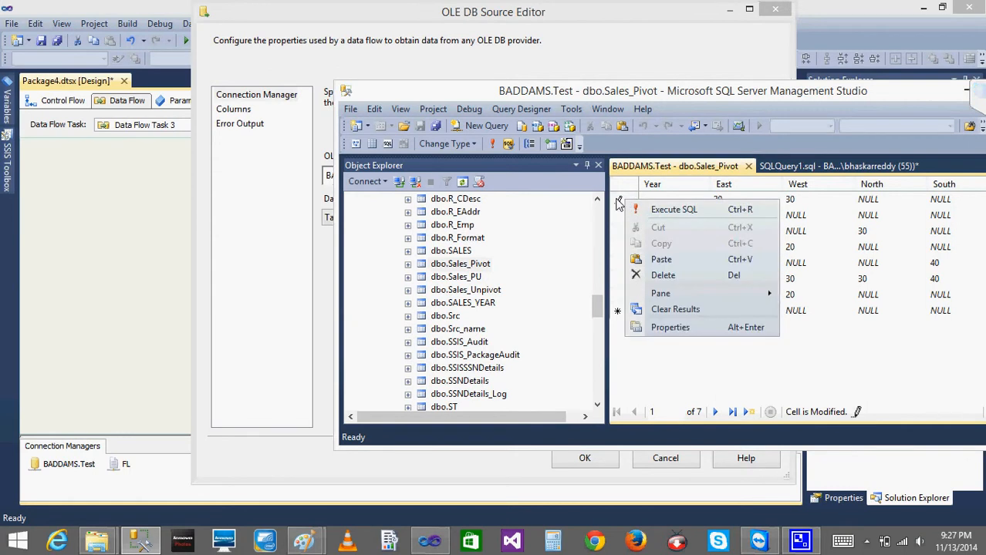
left_click(673, 209)
left_click(575, 351)
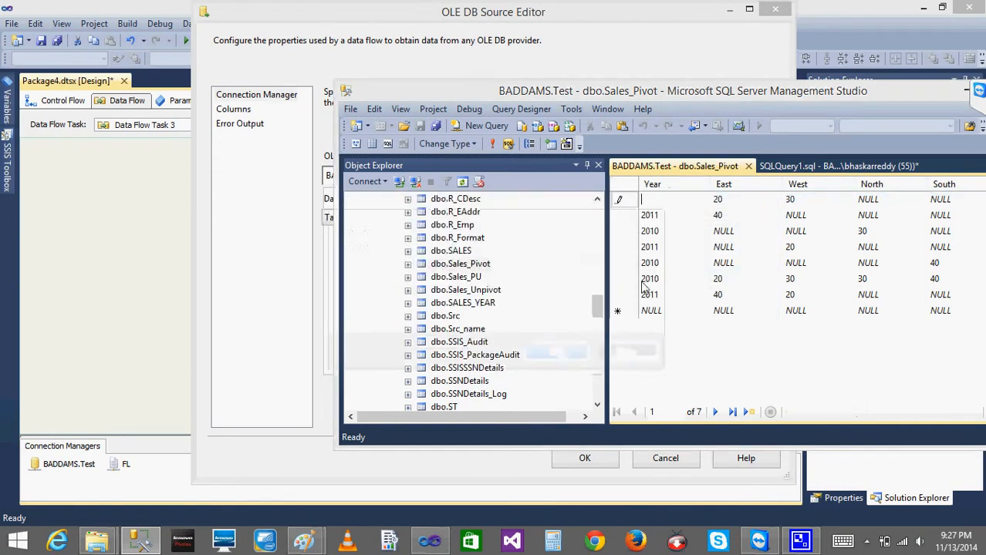
left_click(642, 286)
left_click(575, 353)
key("Escape")
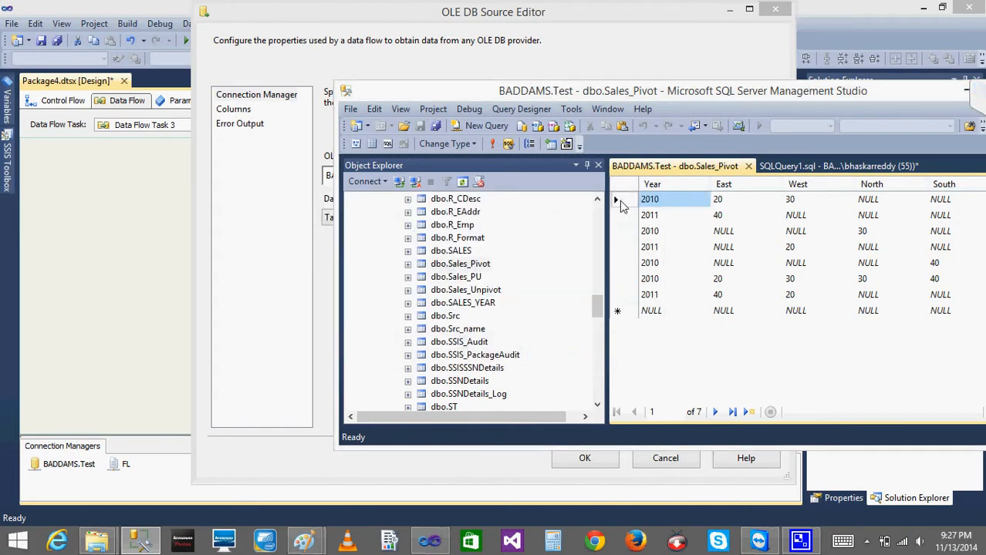
- Delete the first row of Sales_Pivot, the 2010 row with only East 20 and West 30 filled
left_click(619, 201)
right_click(620, 200)
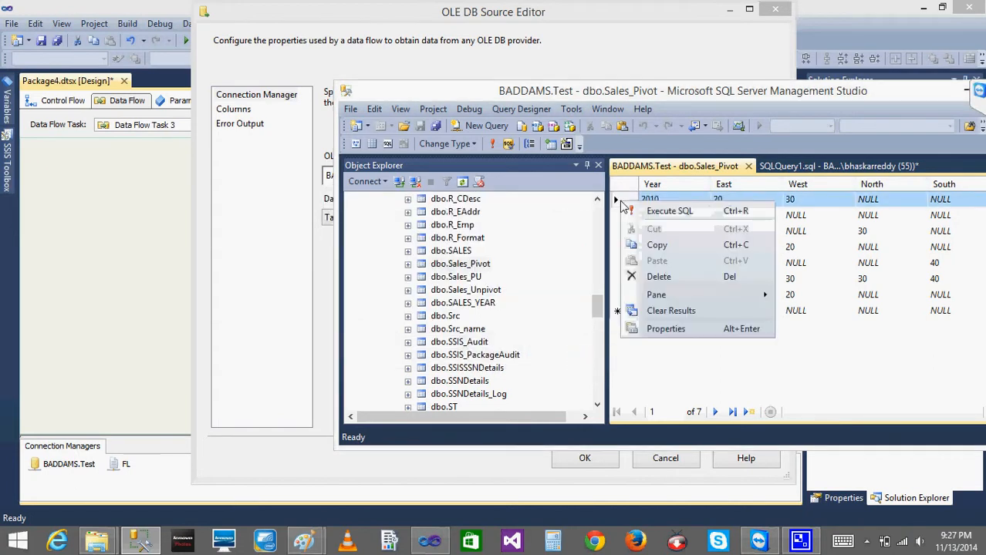
left_click(664, 277)
left_click(499, 331)
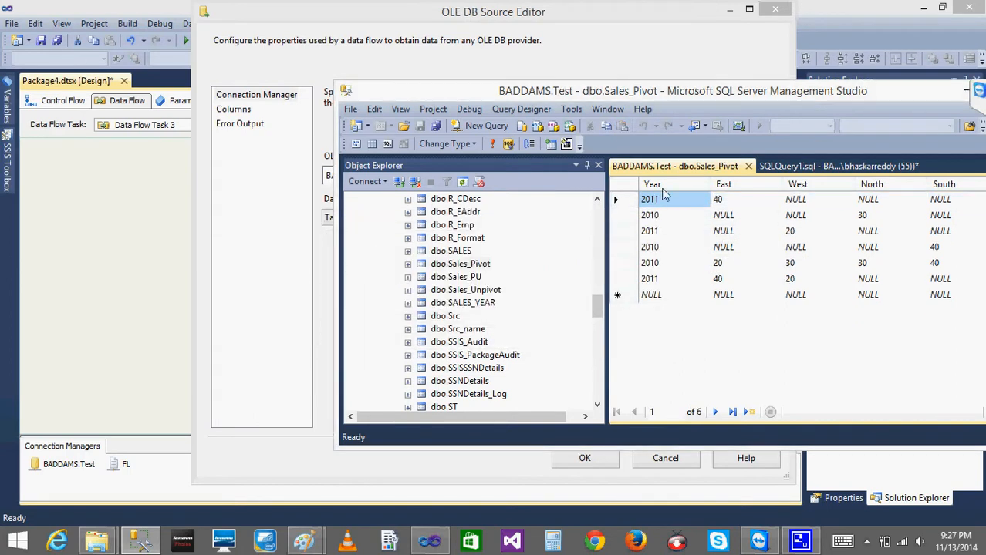
- Delete the first four remaining rows of Sales_Pivot, keeping the last two, and close the table
left_click(627, 201)
key("shift+Down")
key("shift+Down")
key("shift+Down")
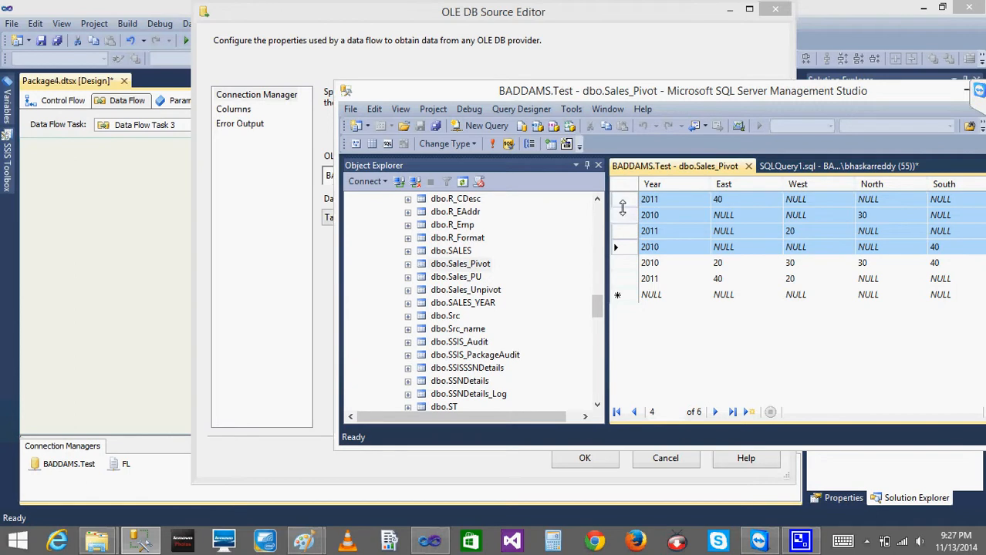
right_click(625, 207)
left_click(662, 285)
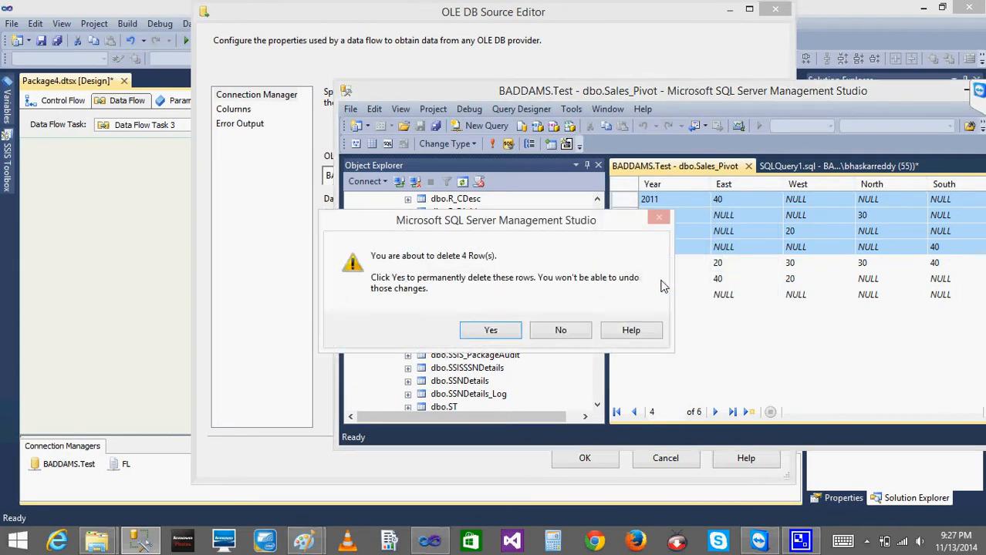
left_click(494, 333)
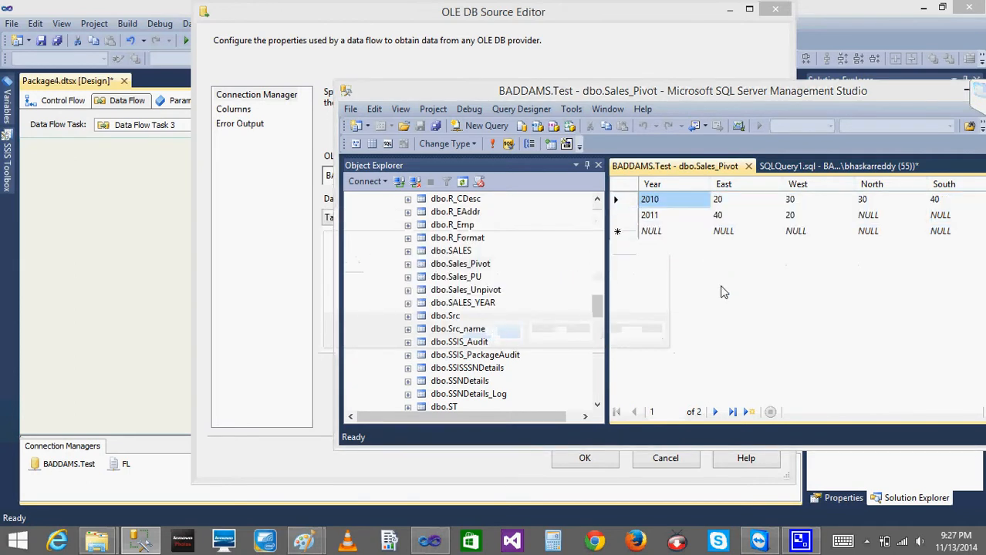
left_click(754, 169)
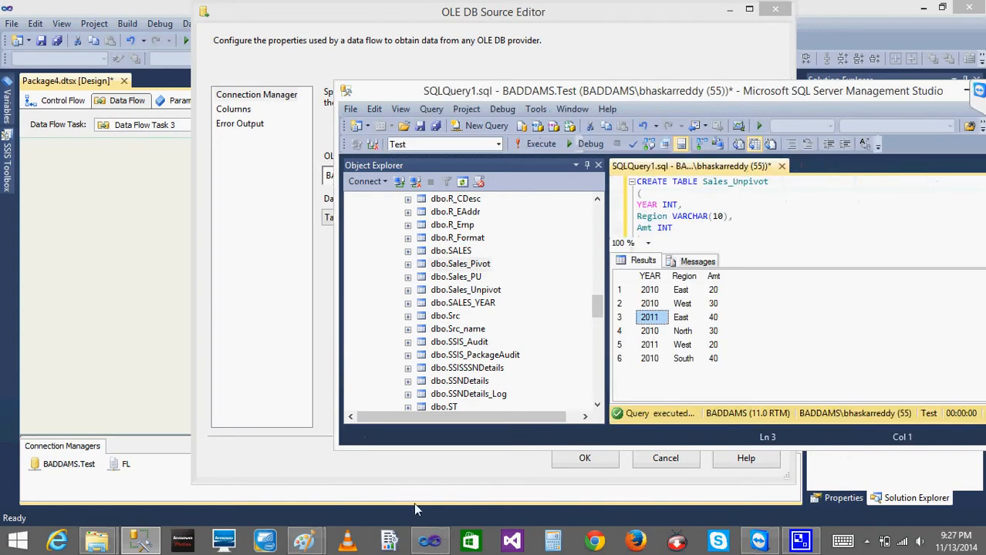
- Switch back to Visual Studio, preview the Sales_Pivot source rows again, and accept the OLE DB Source with all its columns
left_click(430, 541)
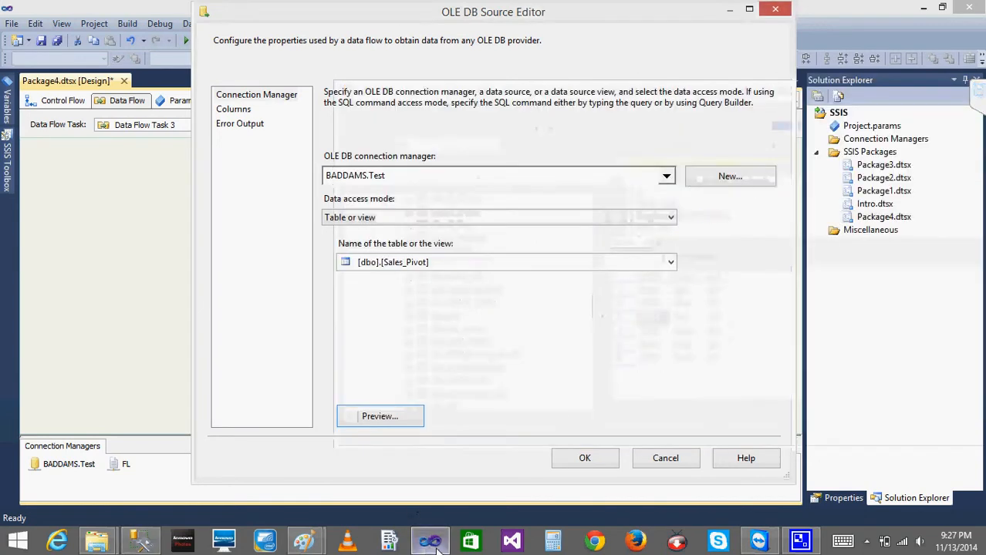
left_click(407, 415)
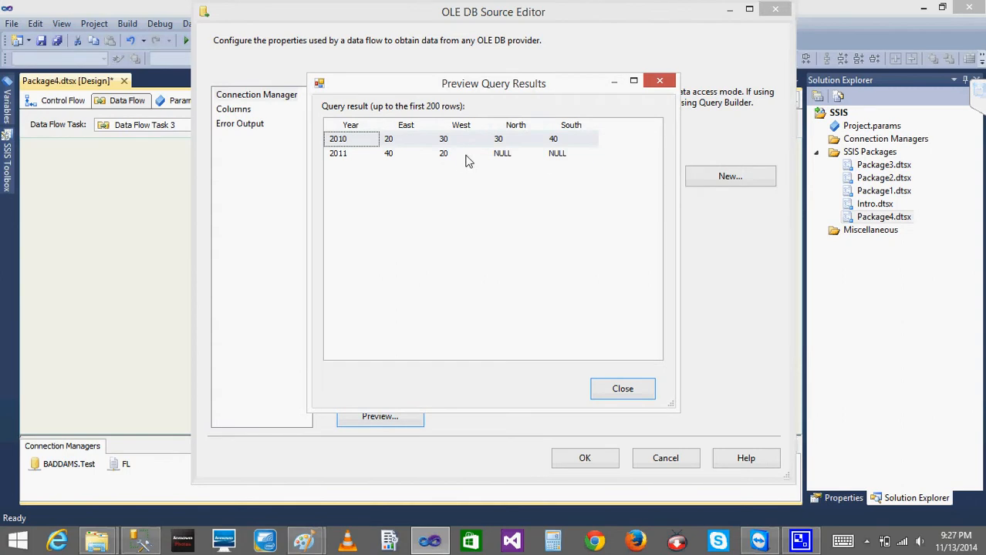
left_click(613, 390)
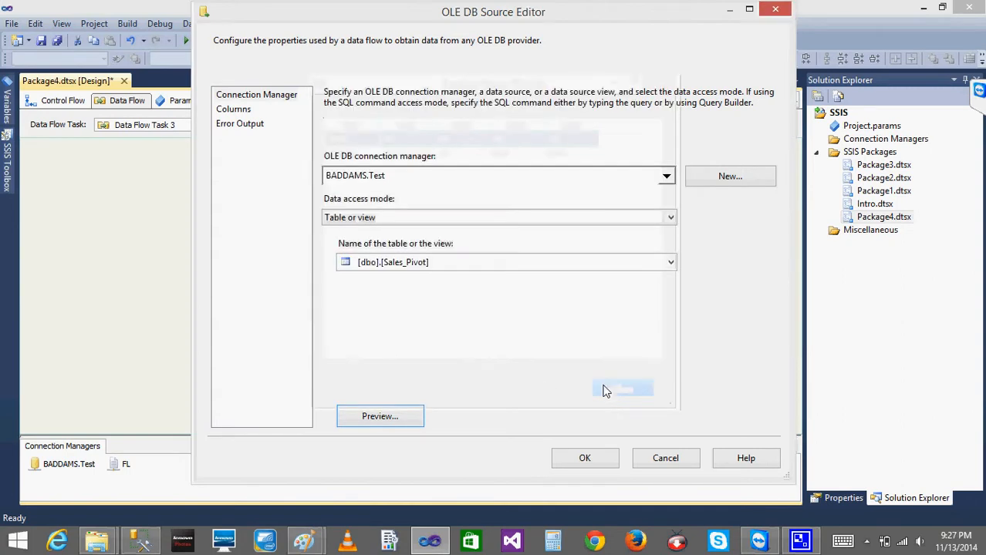
left_click(240, 112)
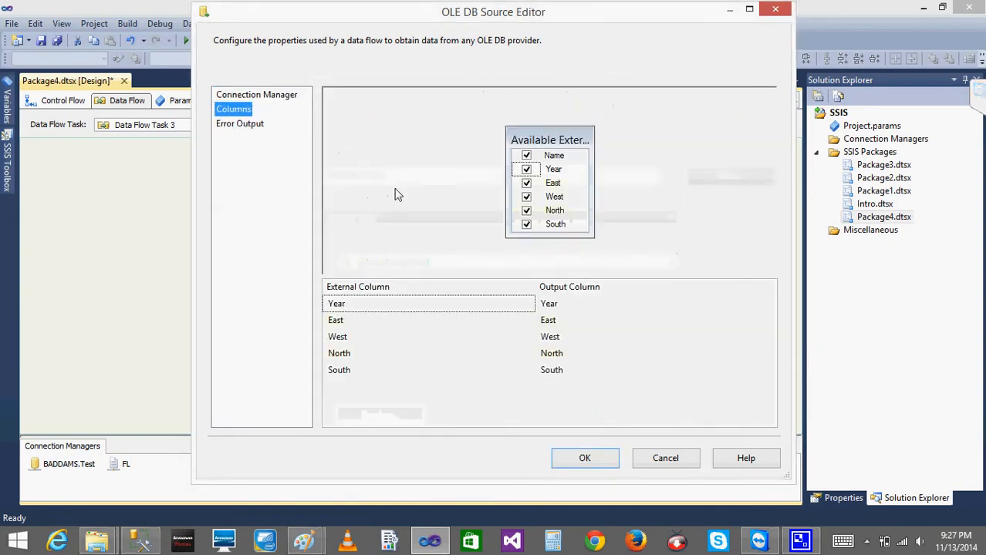
left_click(585, 458)
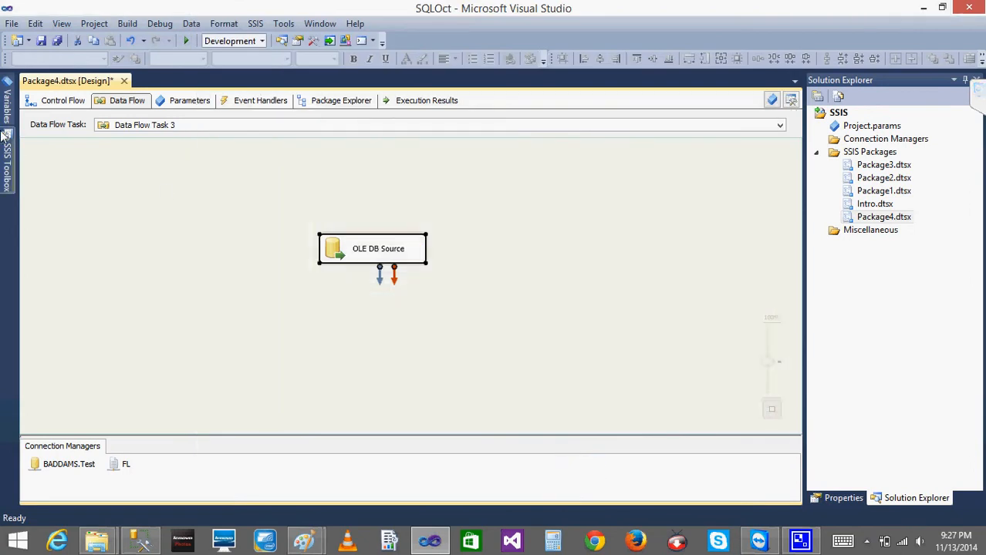
- Add an Unpivot transformation below the OLE DB Source and connect the source's regular output to it
left_click(4, 151)
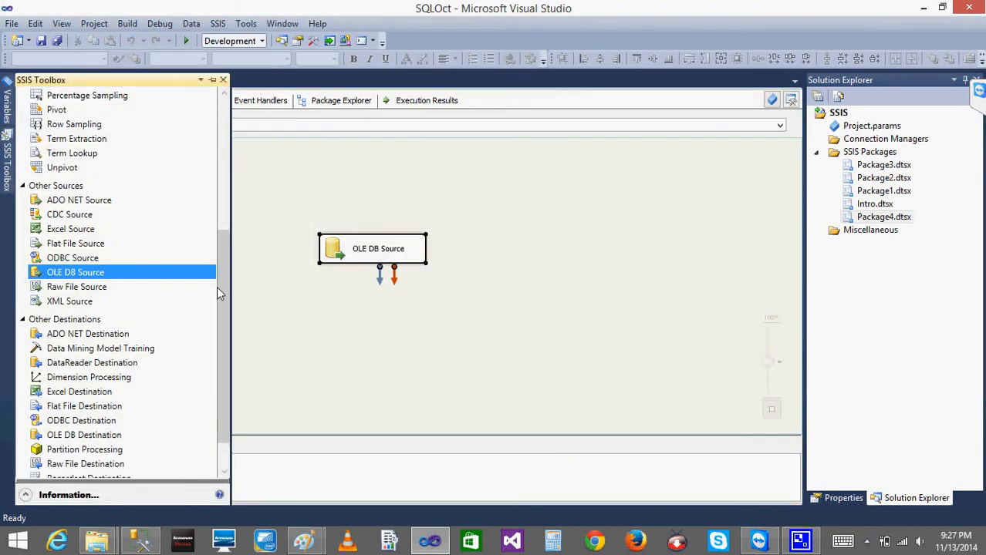
left_click_drag(221, 291, 220, 236)
left_click_drag(59, 267, 352, 331)
left_click(354, 248)
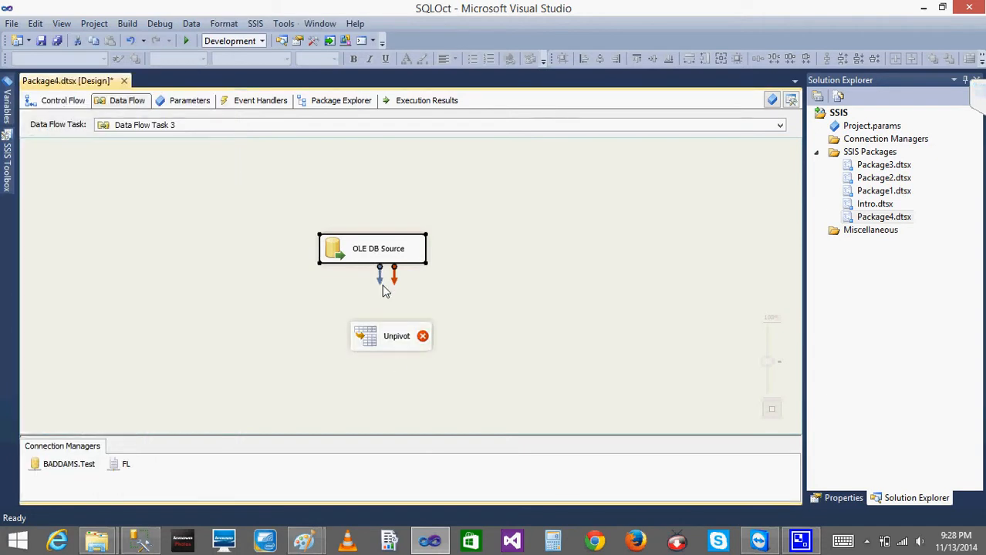
left_click_drag(379, 283, 370, 337)
- Open the Unpivot transformation and select East, West, North and South as the columns to unpivot, leaving Year as pass-through
double_click(369, 338)
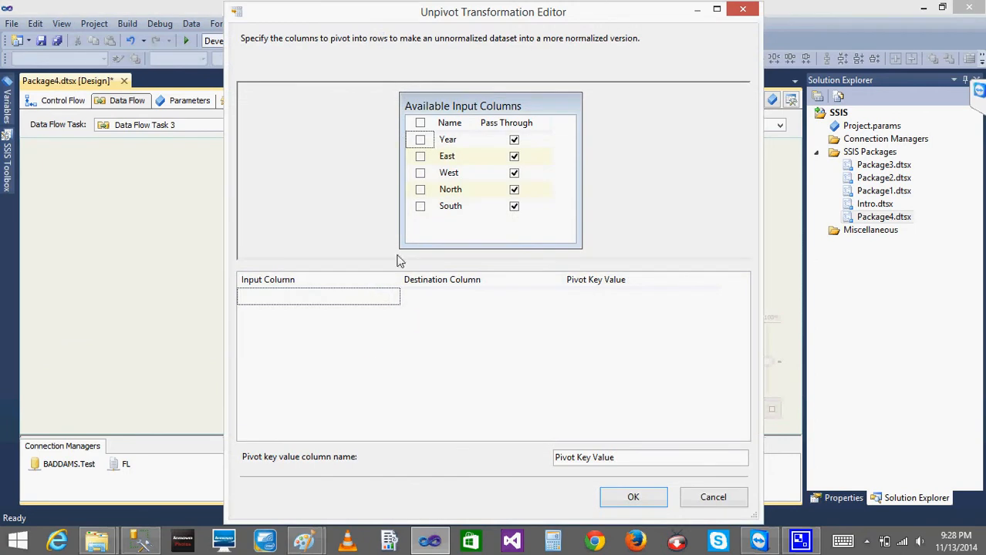
left_click(421, 156)
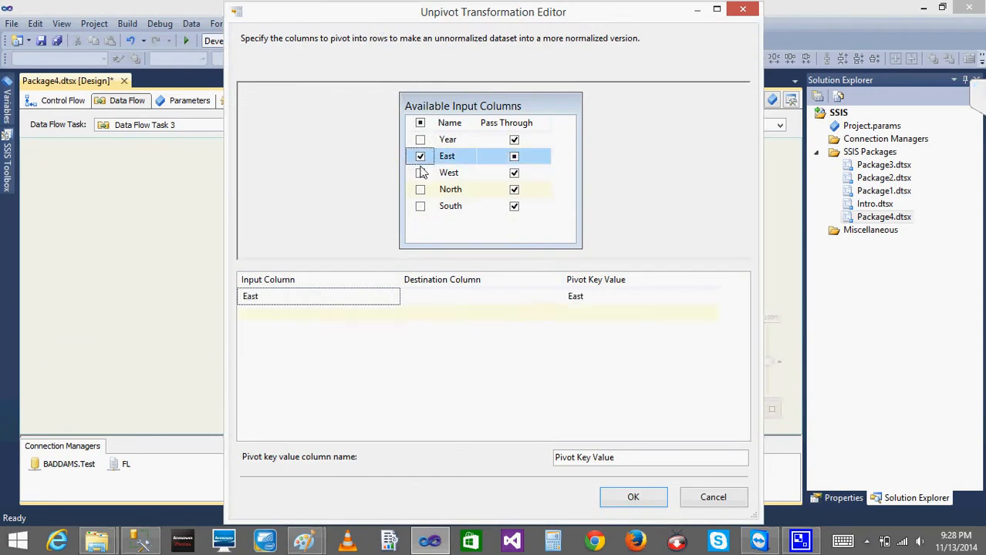
left_click(421, 173)
left_click(421, 189)
left_click(421, 206)
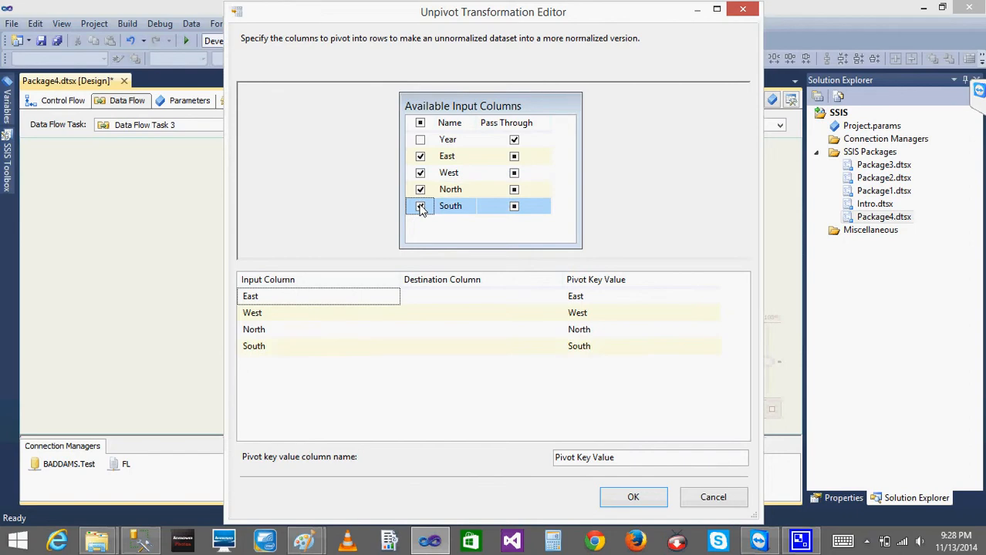
- Set the destination column to Amt for the East, West, North and South input columns
left_click(434, 298)
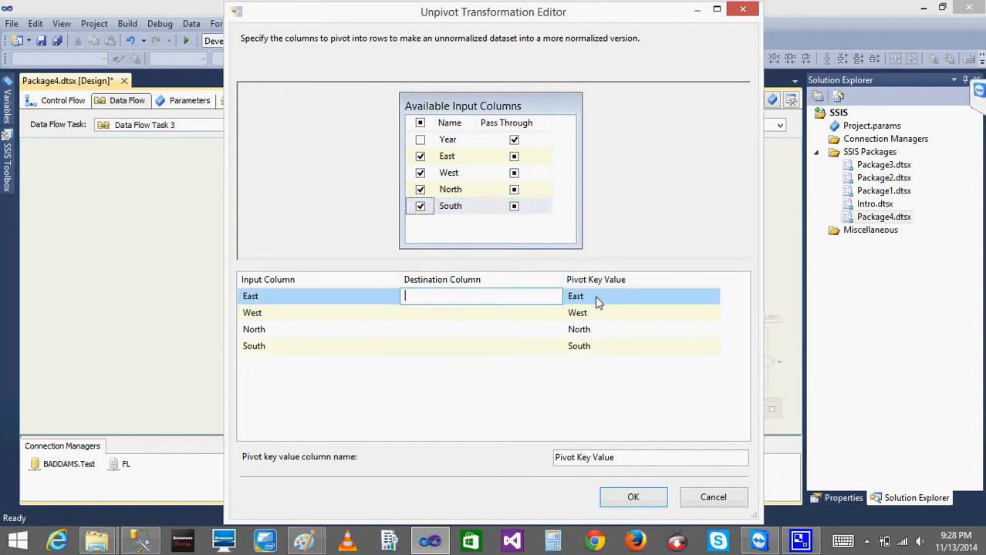
left_click(422, 308)
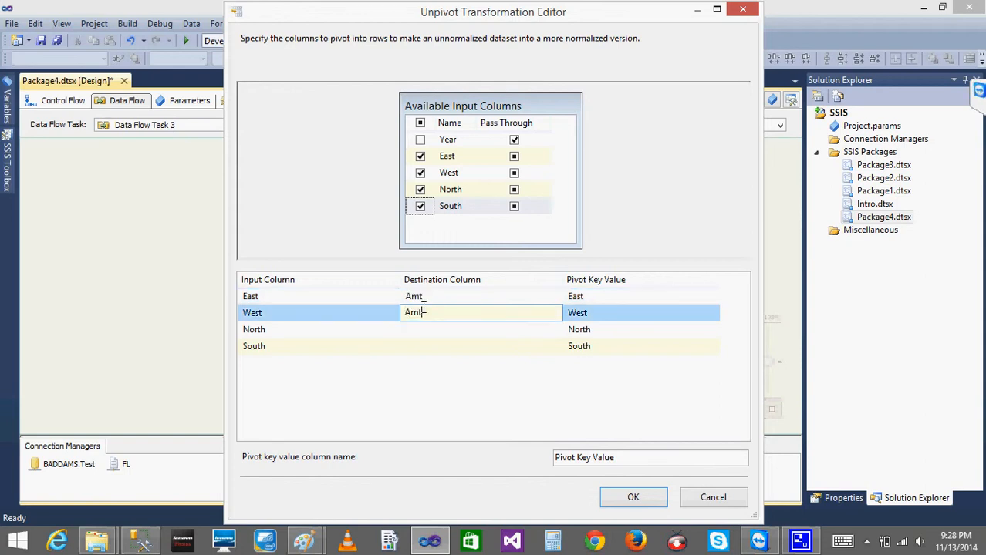
key("Tab")
left_click(446, 313)
left_click(423, 329)
type("Amt")
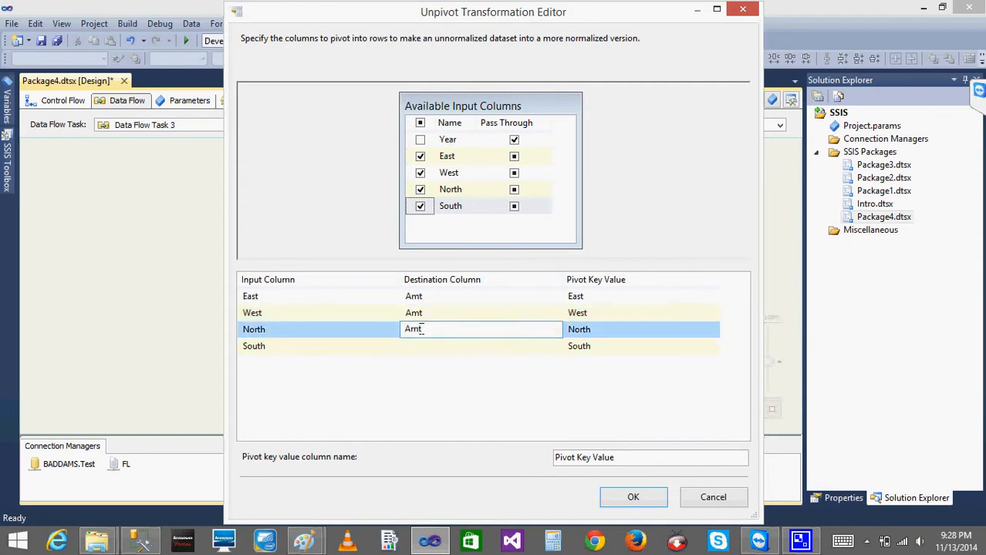
left_click(410, 347)
type("Amt")
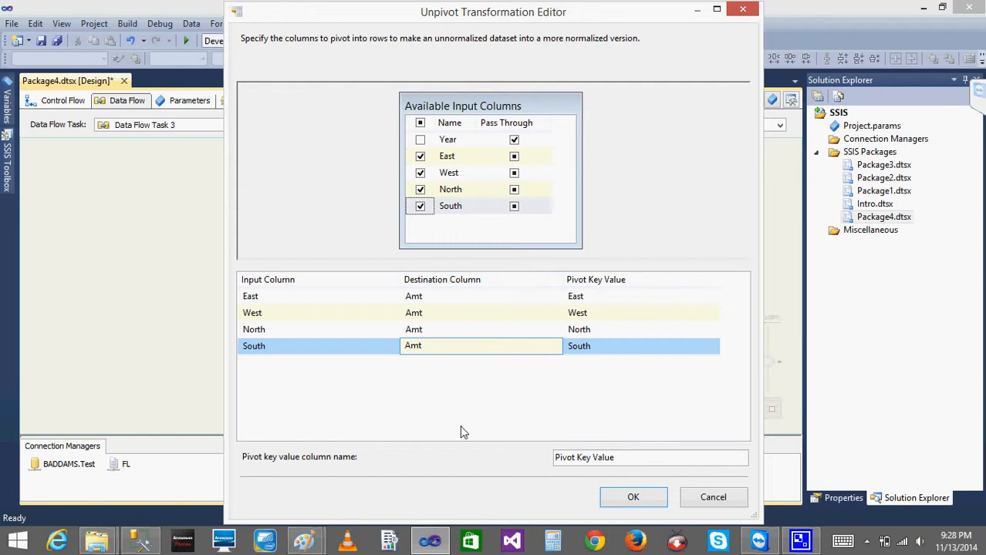
key("Return")
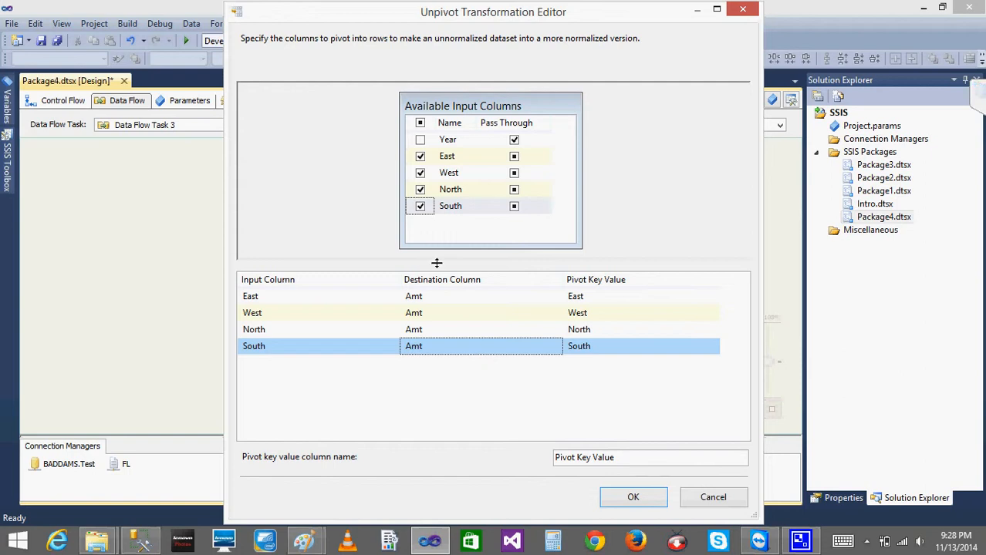
- Set the destination column to Region for the East, West, North and South input columns
left_click(438, 300)
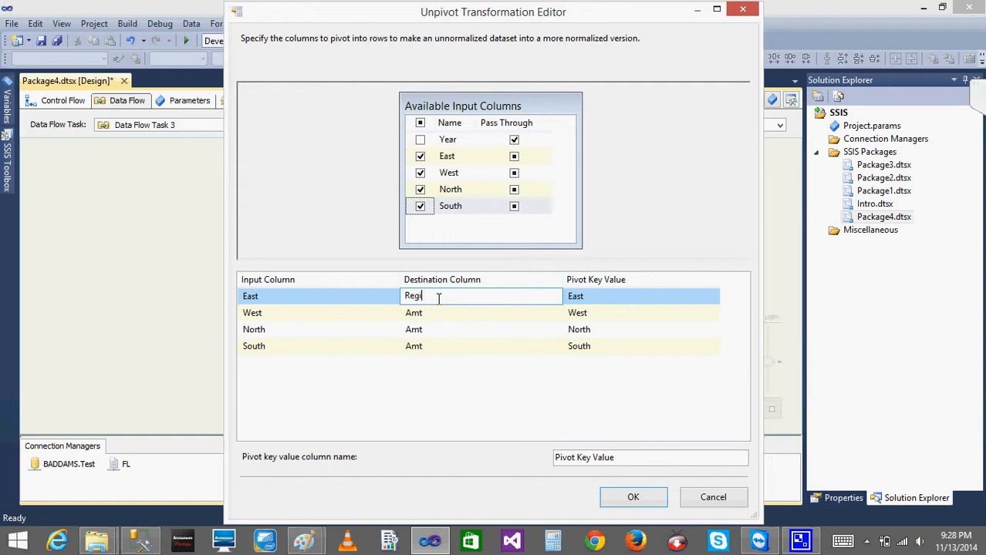
key("Return")
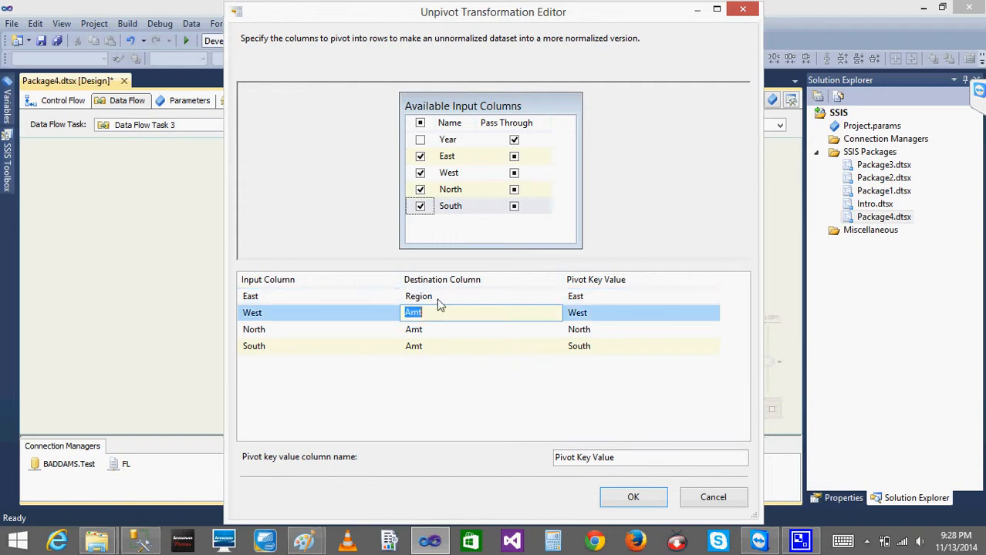
key("Up")
key("ctrl+c")
key("Return")
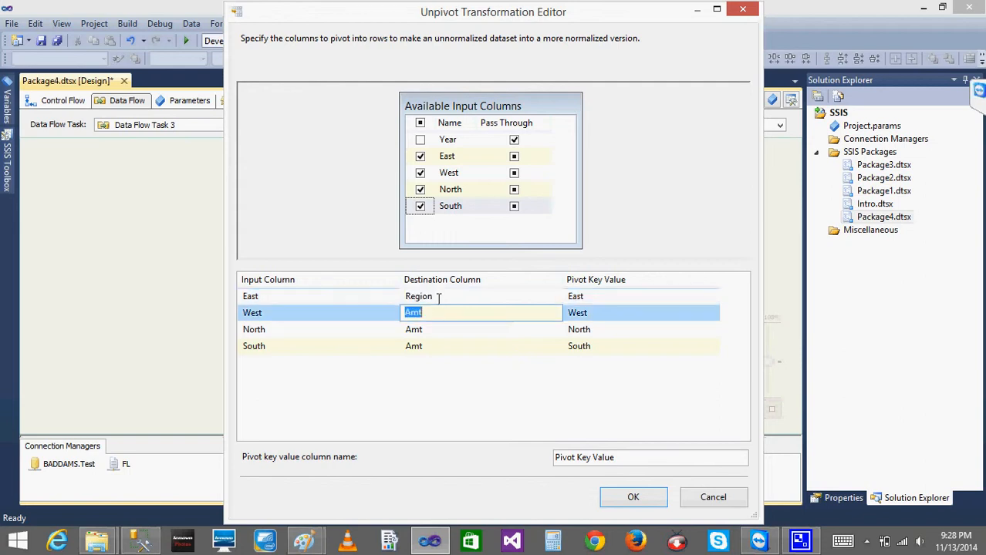
key("ctrl+v")
key("Return")
key("ctrl+v")
key("Return")
key("ctrl+v")
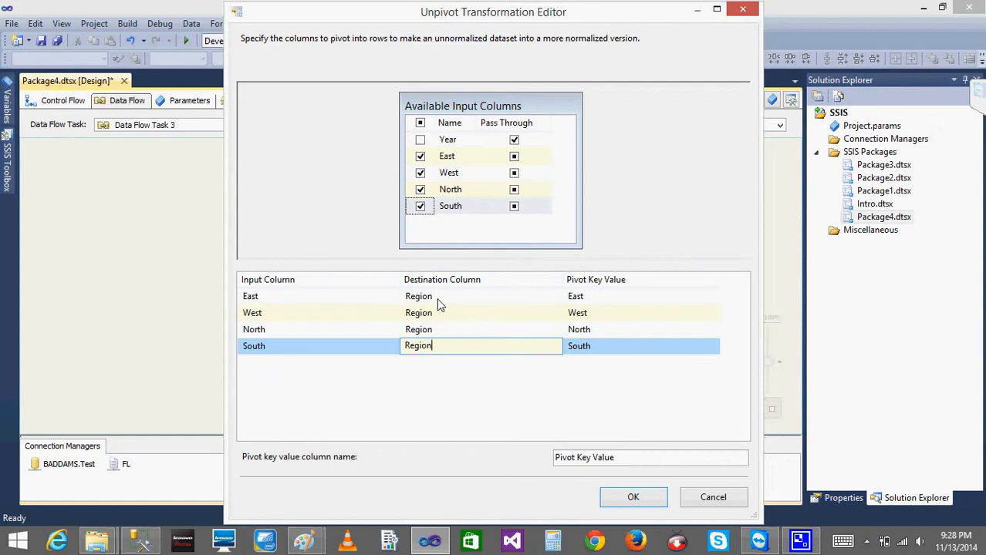
key("Return")
- Rename the pivot key value column to Amt and accept the Unpivot transformation
left_click(627, 463)
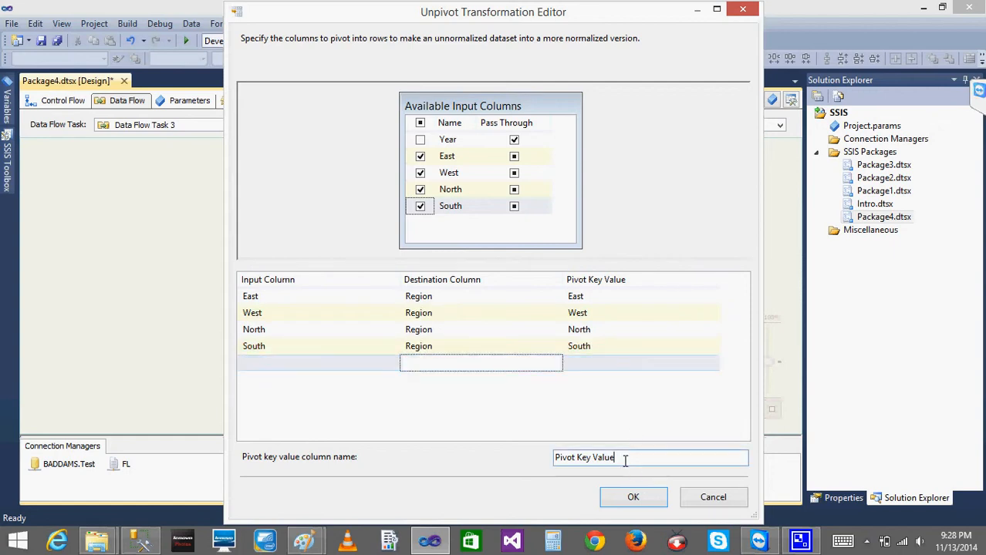
key("BackSpace")
key("BackSpace")
key("BackSpace")
key("BackSpace")
key("BackSpace")
key("BackSpace")
key("BackSpace")
key("BackSpace")
key("BackSpace")
key("BackSpace")
key("BackSpace")
key("BackSpace")
key("BackSpace")
key("BackSpace")
key("BackSpace")
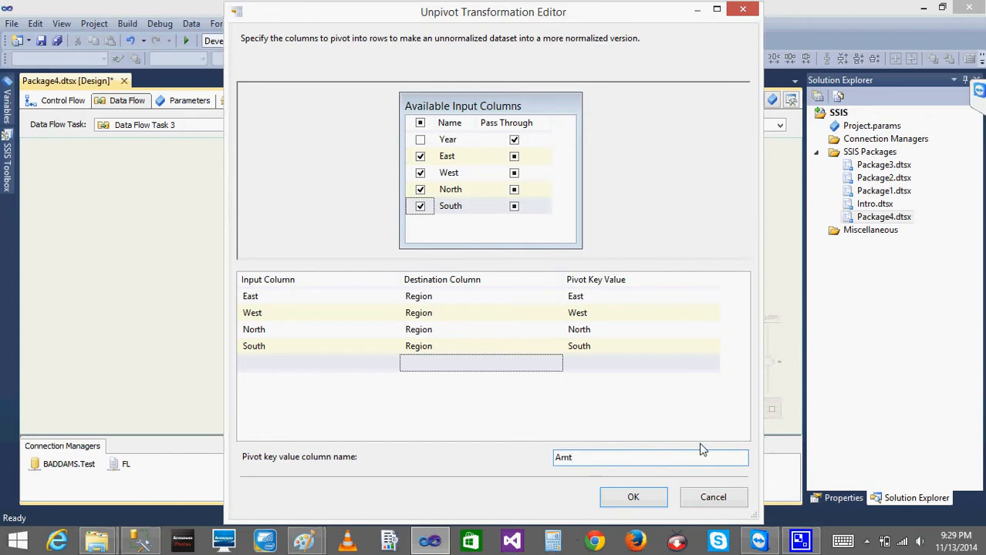
left_click(634, 498)
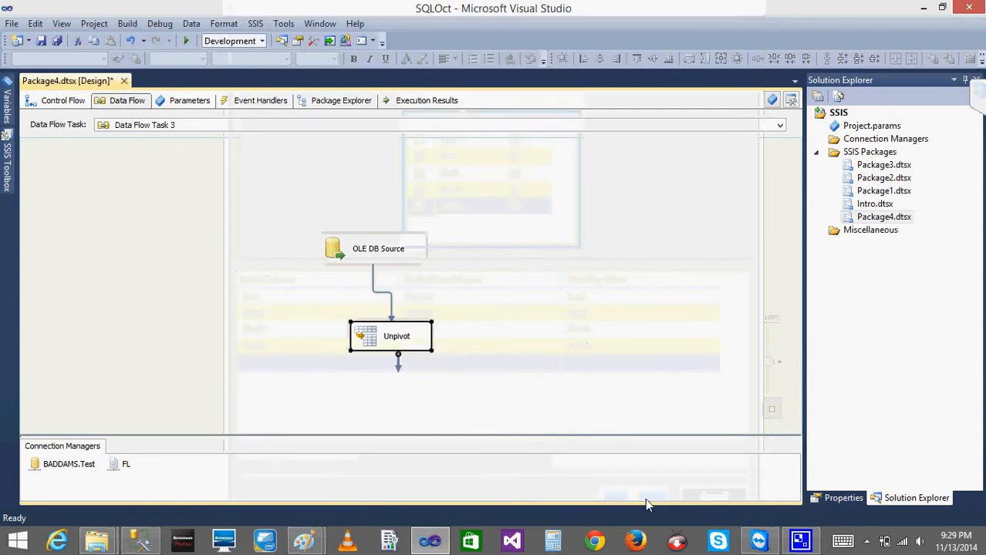
- Add an OLE DB Destination below the Unpivot transformation and connect the Unpivot output to it
left_click(6, 151)
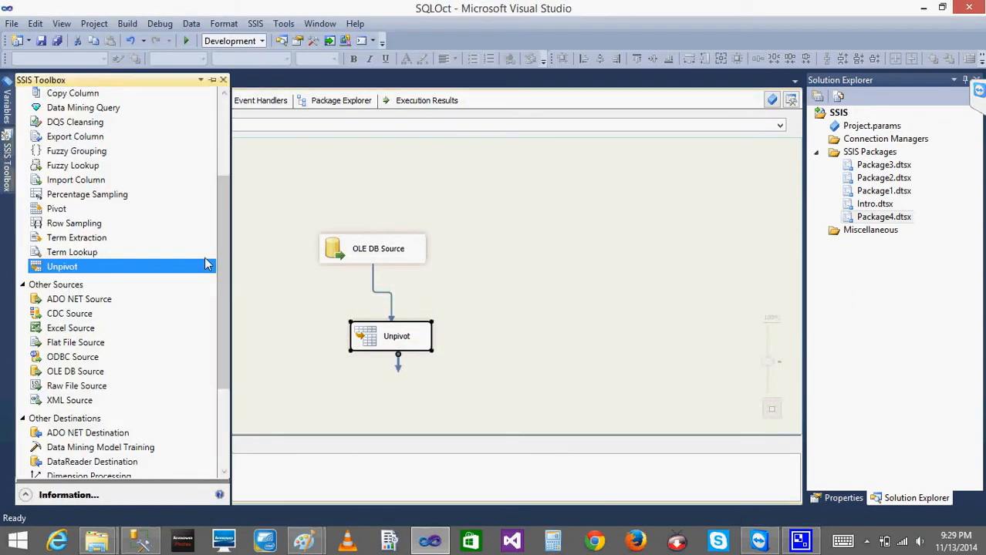
left_click_drag(222, 272, 219, 396)
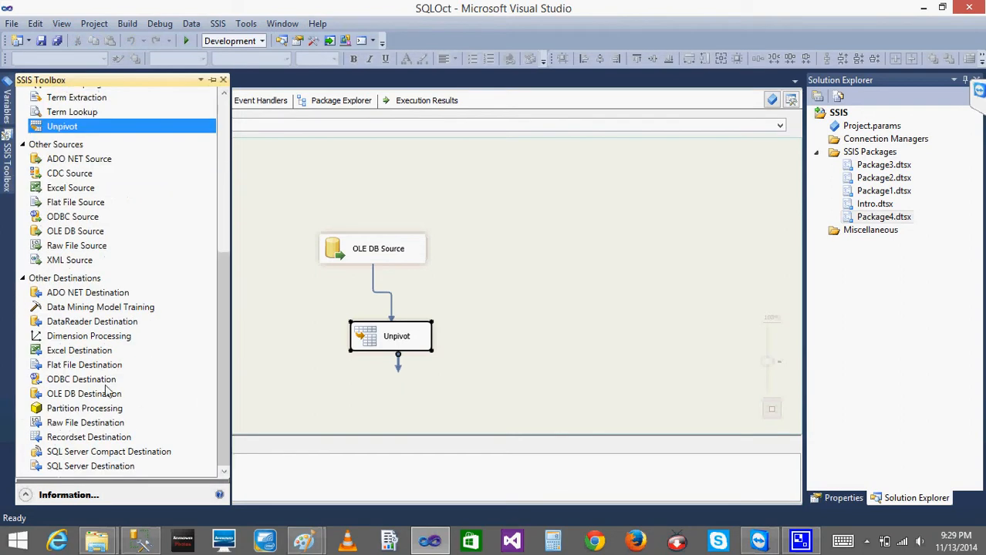
left_click_drag(101, 395, 284, 399)
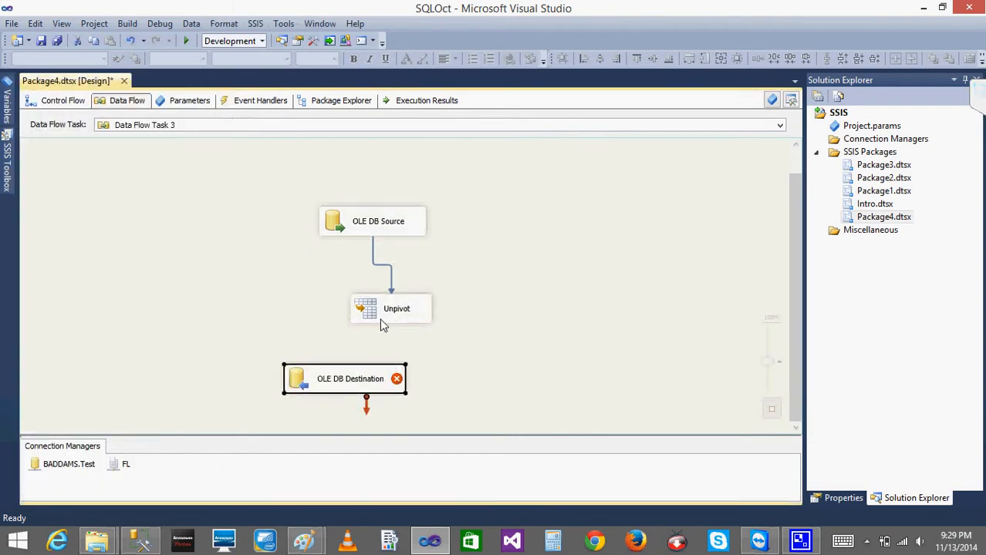
left_click_drag(398, 333, 325, 379)
- Point the OLE DB Destination at the [dbo].[Sales_Unpivot] table, checking its existing data, and accept the Year, Region and Amt column mappings
double_click(308, 378)
left_click(670, 263)
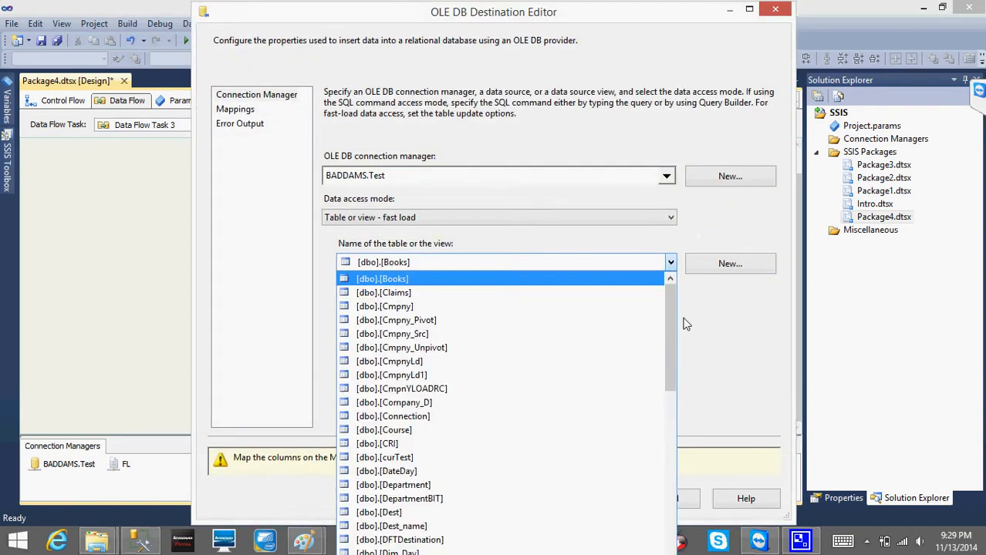
left_click_drag(671, 333, 675, 476)
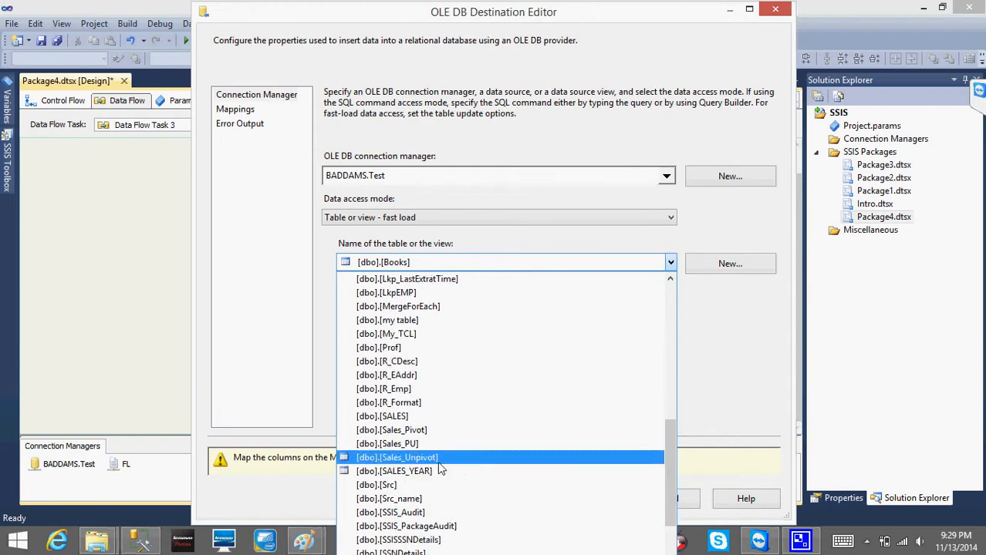
left_click(437, 460)
left_click(395, 421)
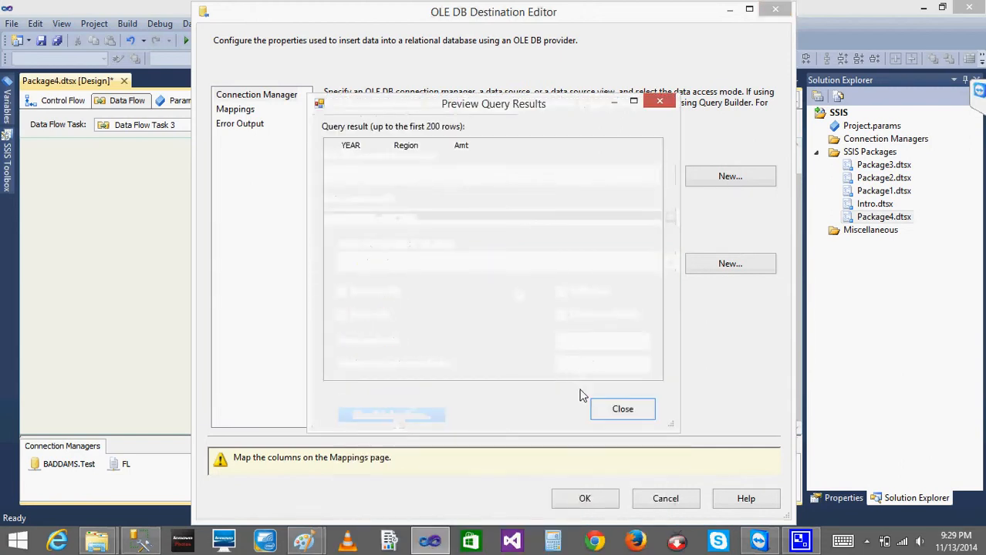
left_click(621, 409)
left_click(235, 110)
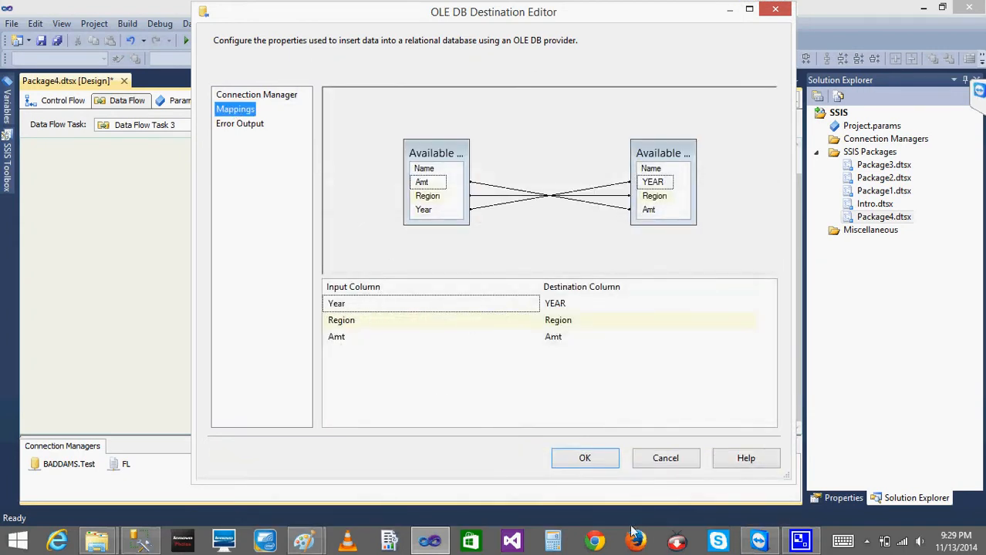
left_click(584, 459)
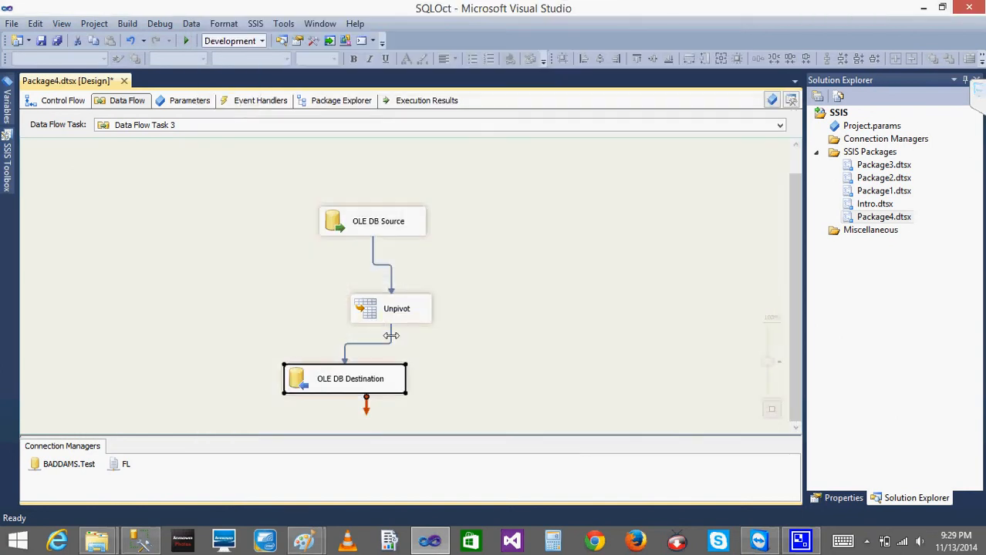
- Enable a data viewer on the path between Unpivot and the OLE DB Destination and run the package
right_click(391, 336)
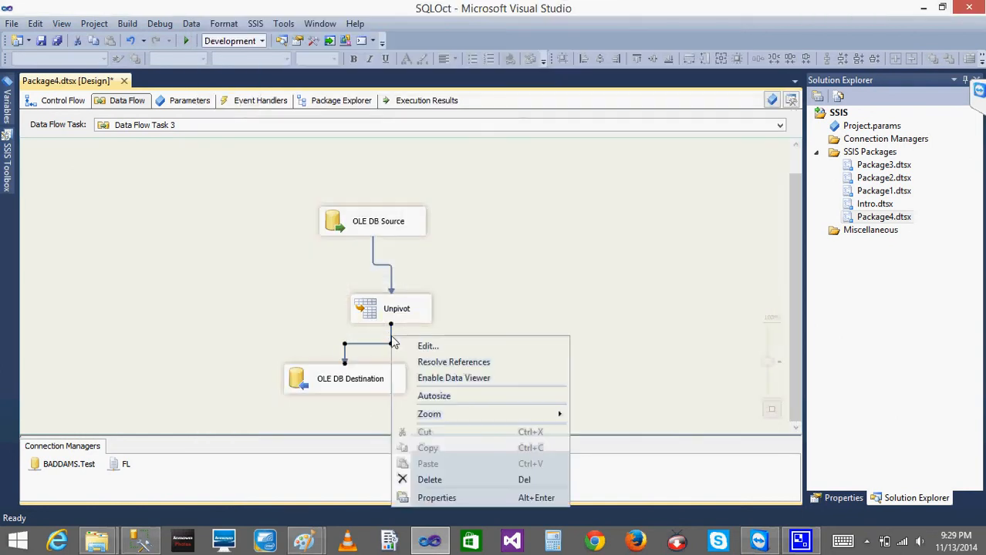
left_click(454, 380)
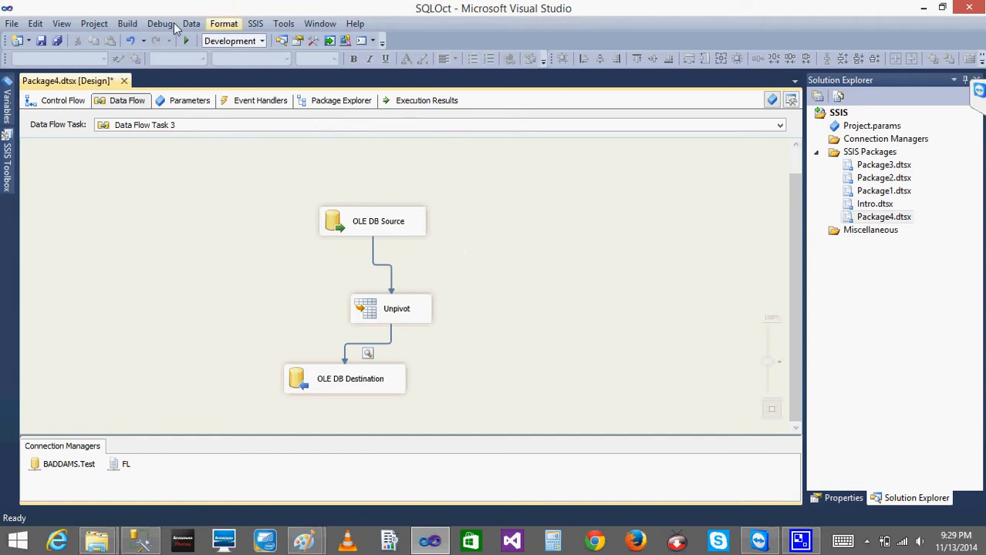
left_click(185, 44)
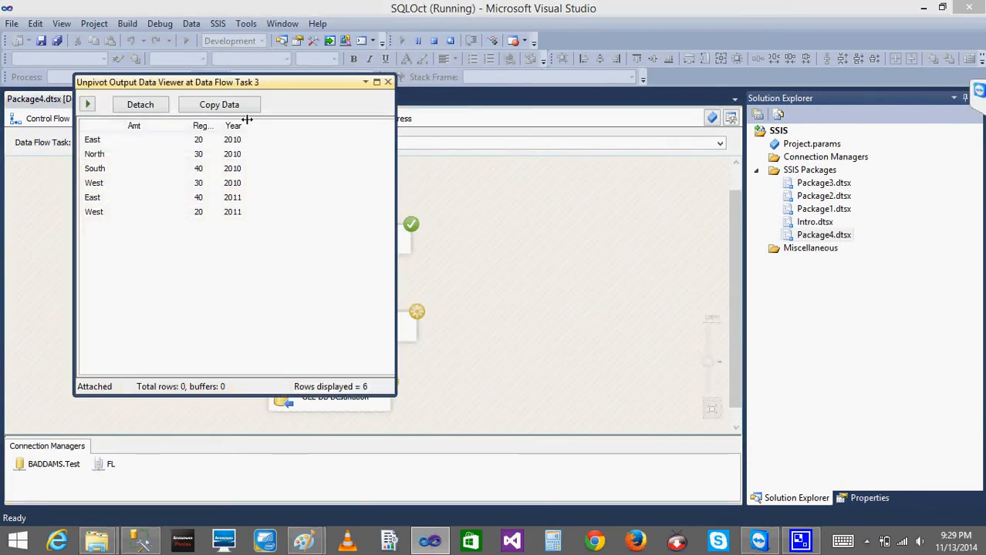
- Widen the Region column in the data viewer to read the unpivoted rows, close the viewer and stop debugging
left_click_drag(218, 123, 249, 124)
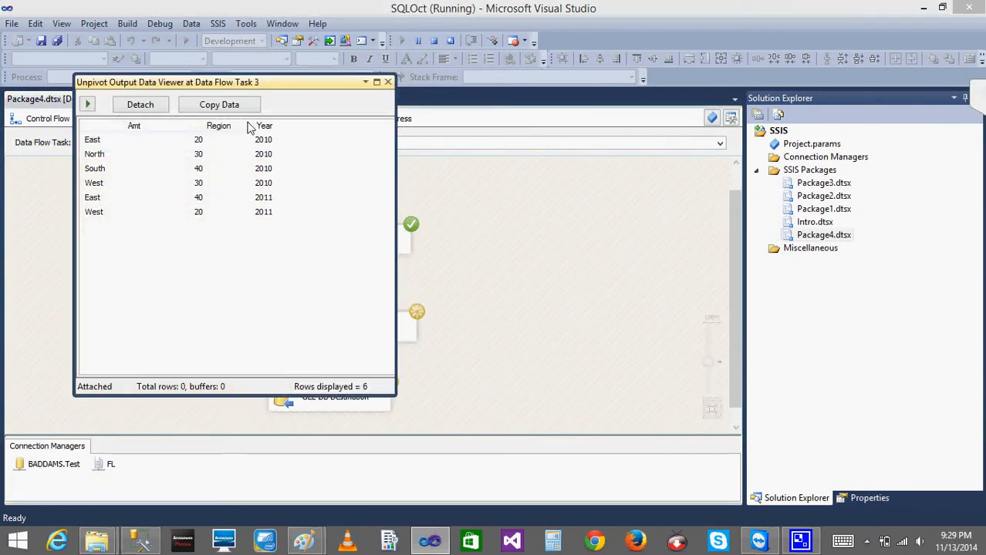
left_click(388, 83)
key("shift+F5")
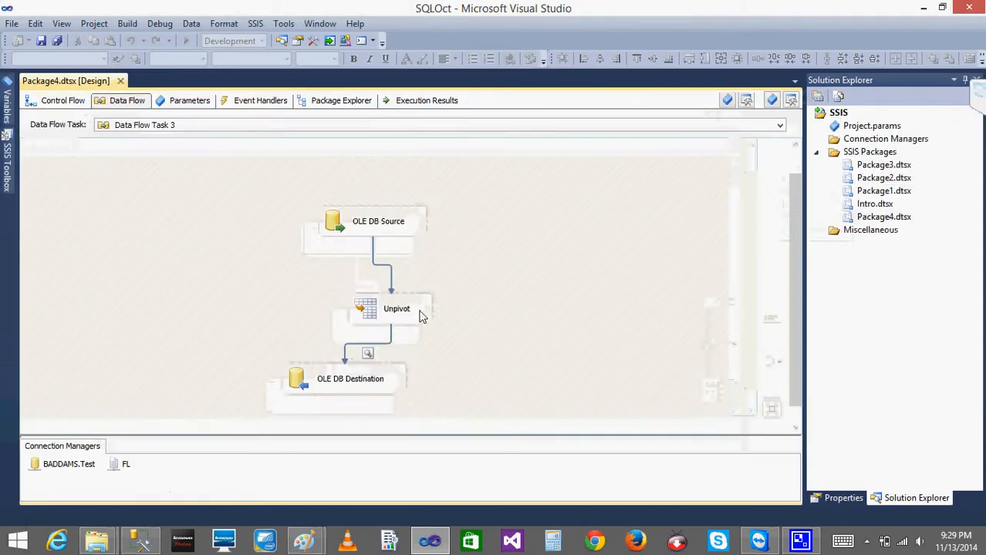
- Reopen the Unpivot transformation and set the destination column to Amt for East, West, North and South
double_click(376, 310)
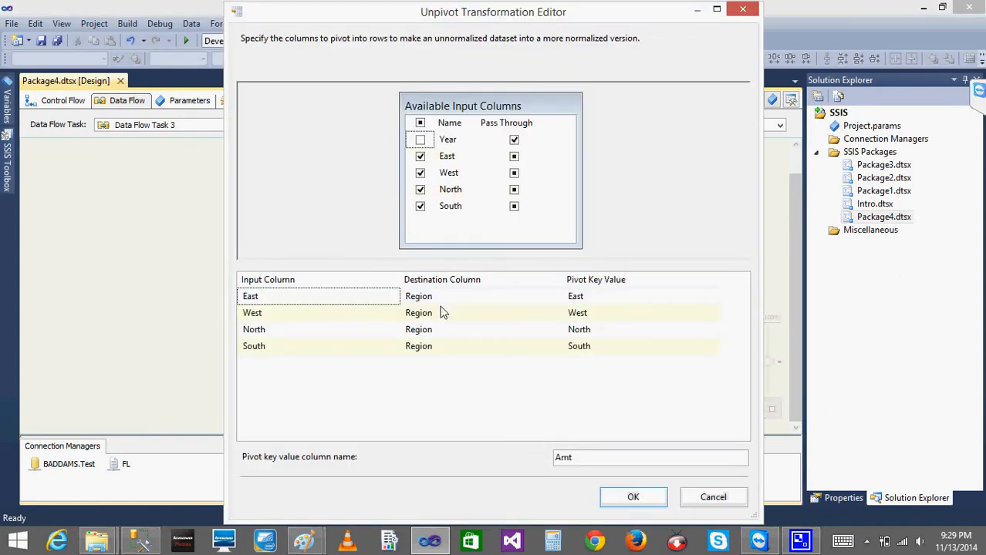
left_click(443, 313)
left_click(445, 299)
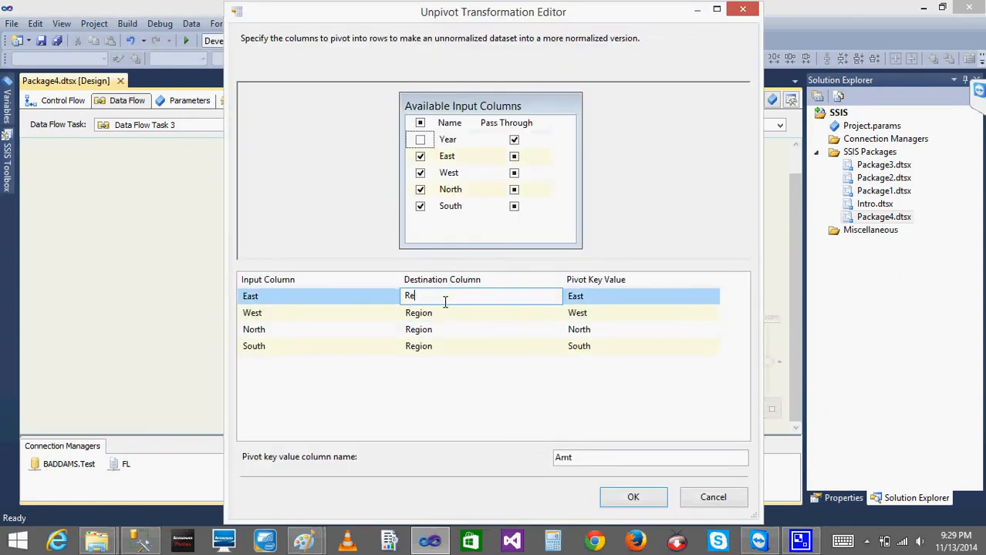
key("Return")
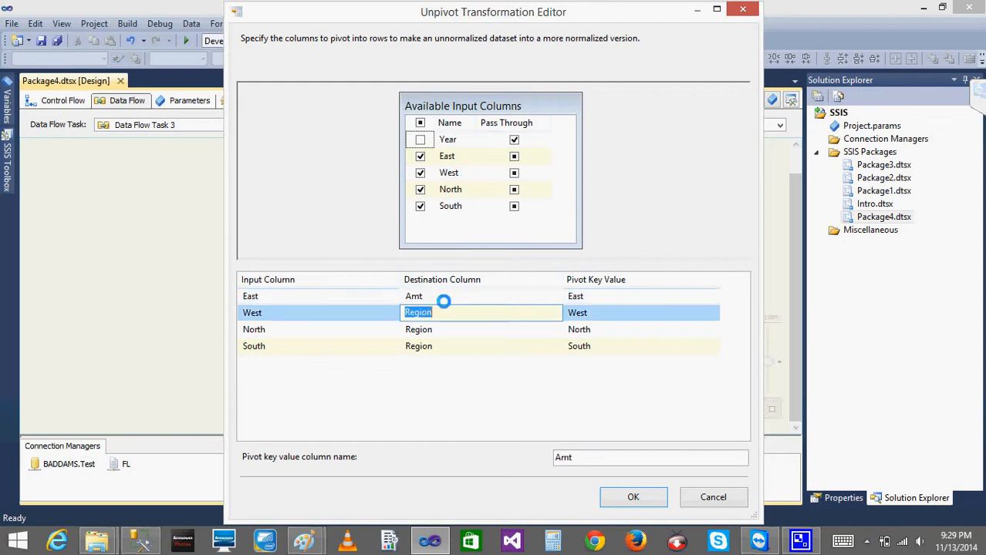
left_click(445, 302)
key("Return")
type("Amt")
key("Return")
type("Amt")
key("Return")
type("Amt")
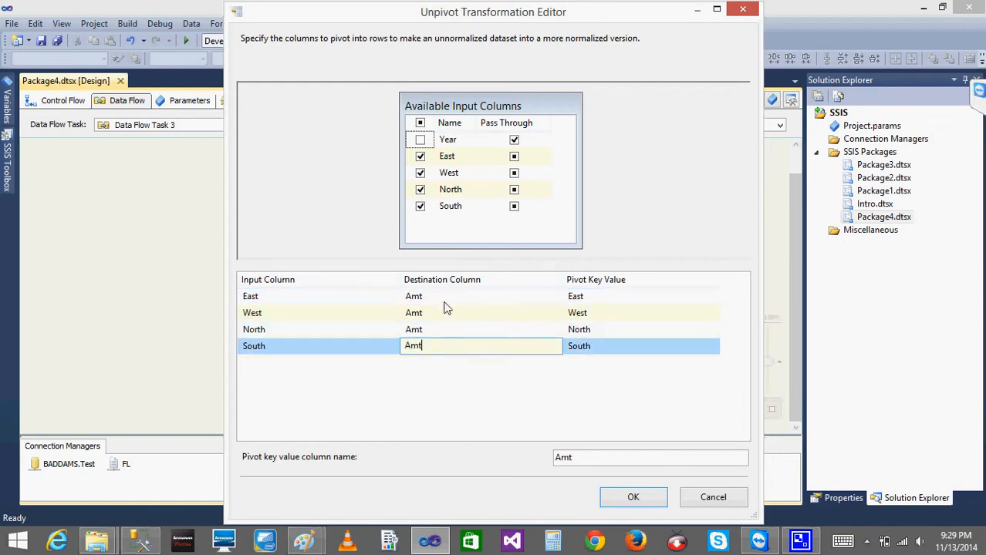
key("Return")
- Rename the pivot key value column to Region and accept the Unpivot transformation
left_click(609, 463)
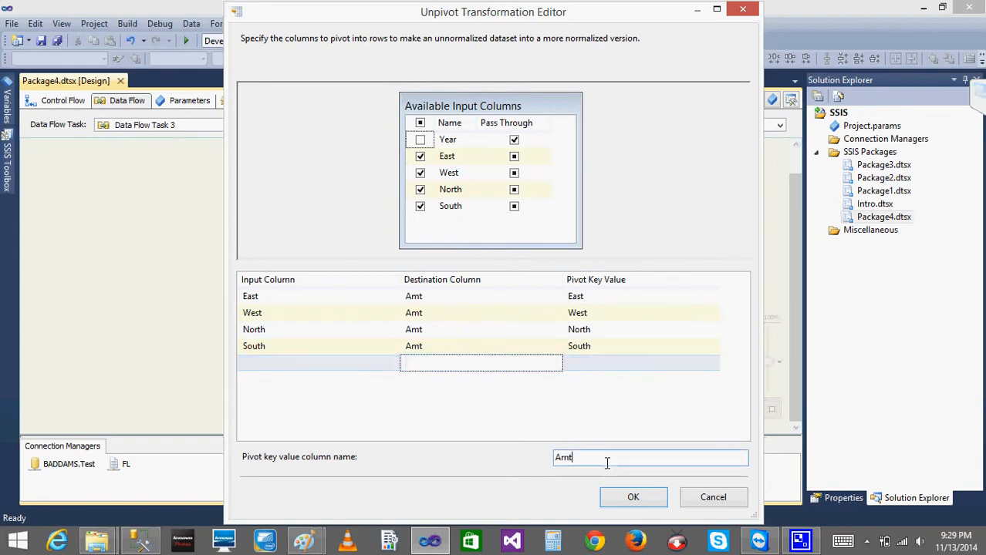
left_click(595, 297)
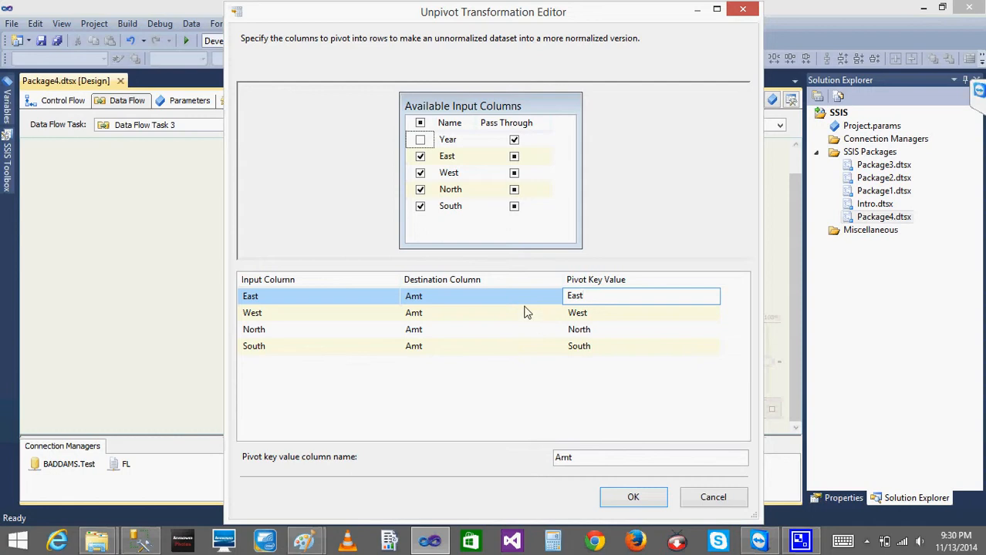
left_click(488, 304)
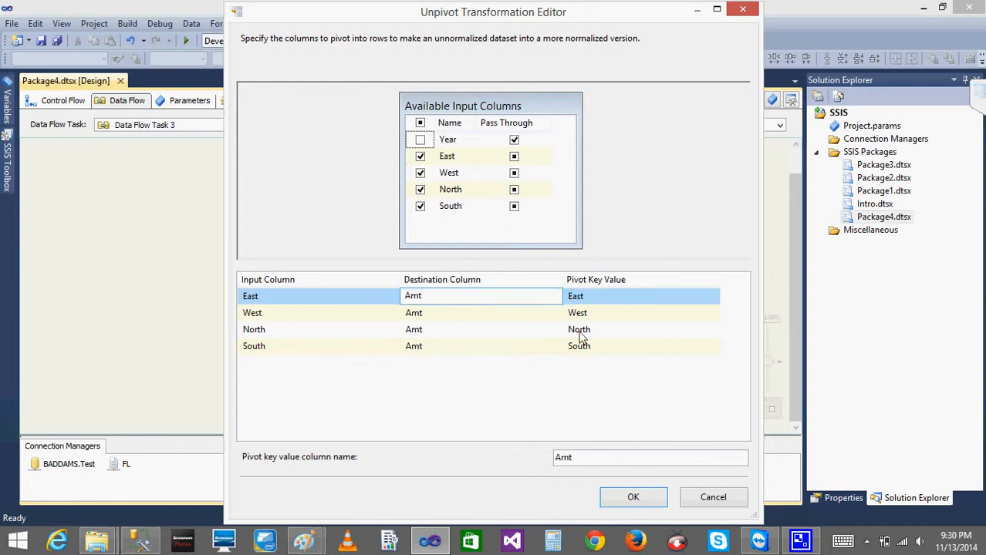
left_click(581, 456)
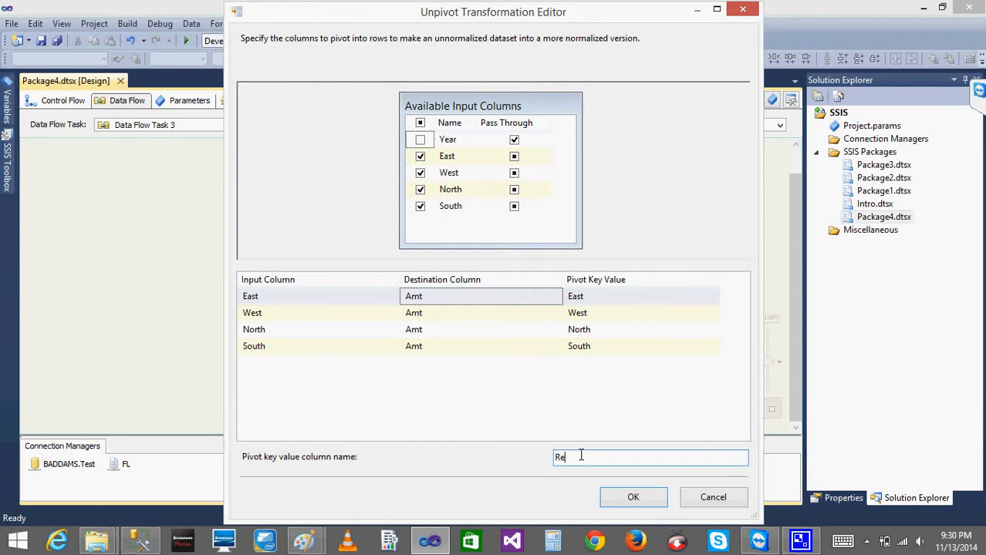
type("Region")
left_click(647, 497)
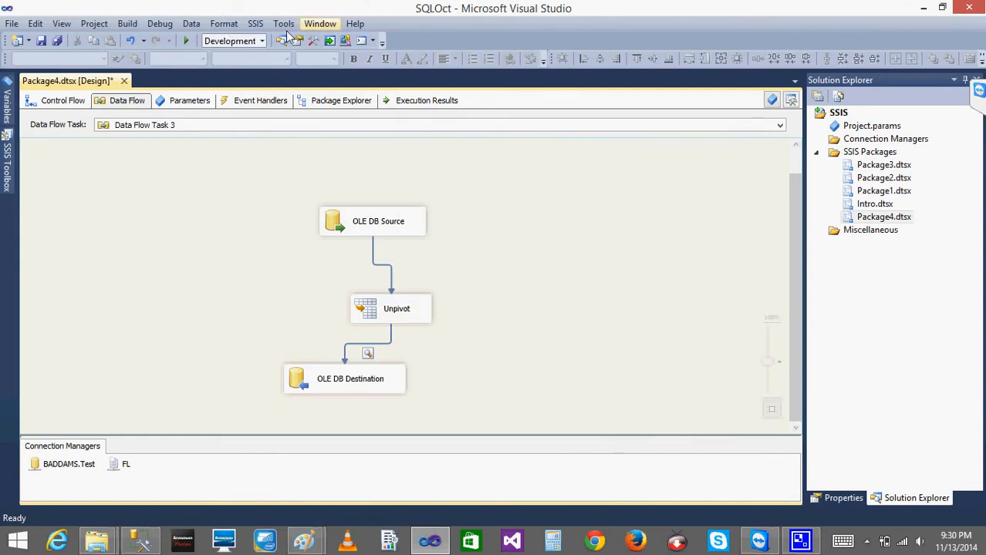
- Run the package again, compare the data viewer rows with the query results in SQL Server Management Studio, and stop debugging
left_click(186, 40)
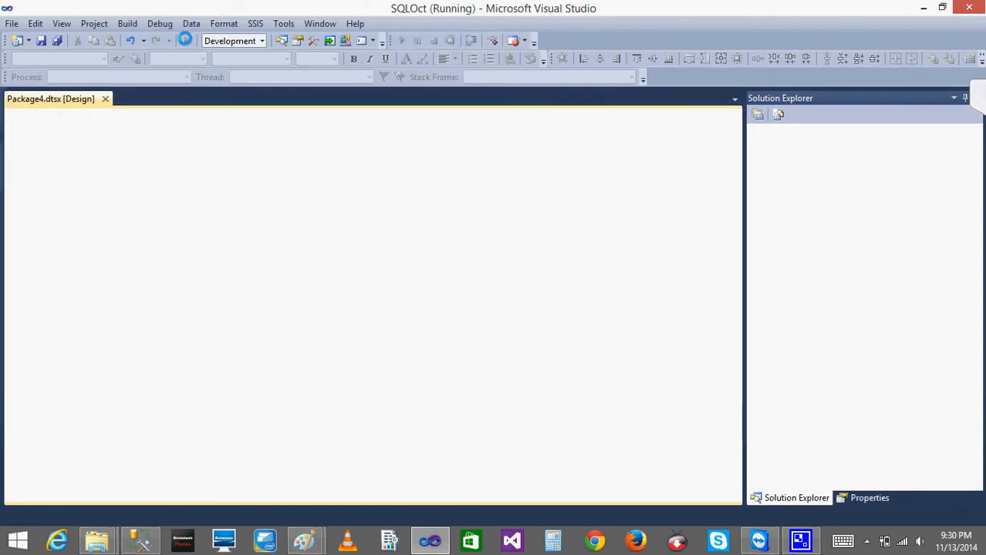
left_click(199, 141)
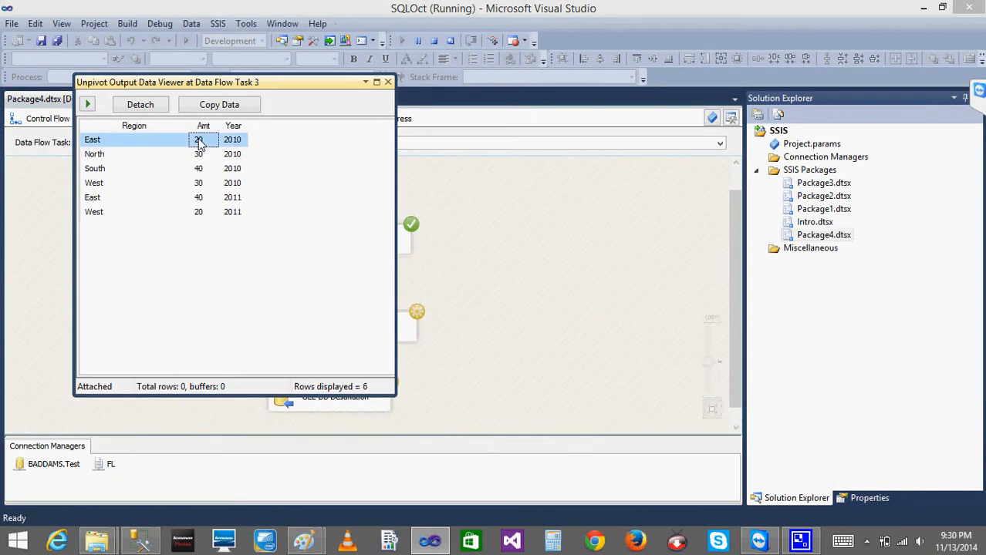
left_click(139, 540)
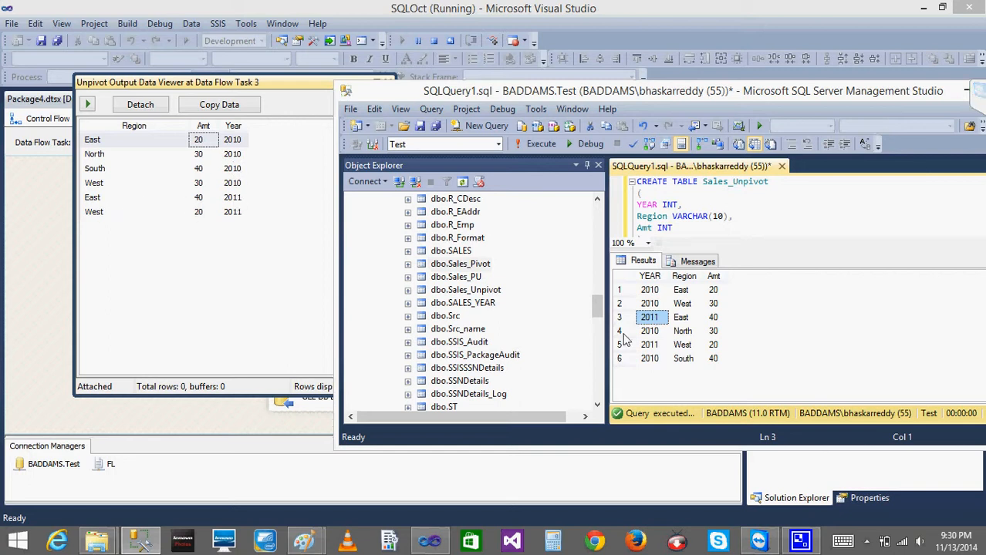
left_click(266, 256)
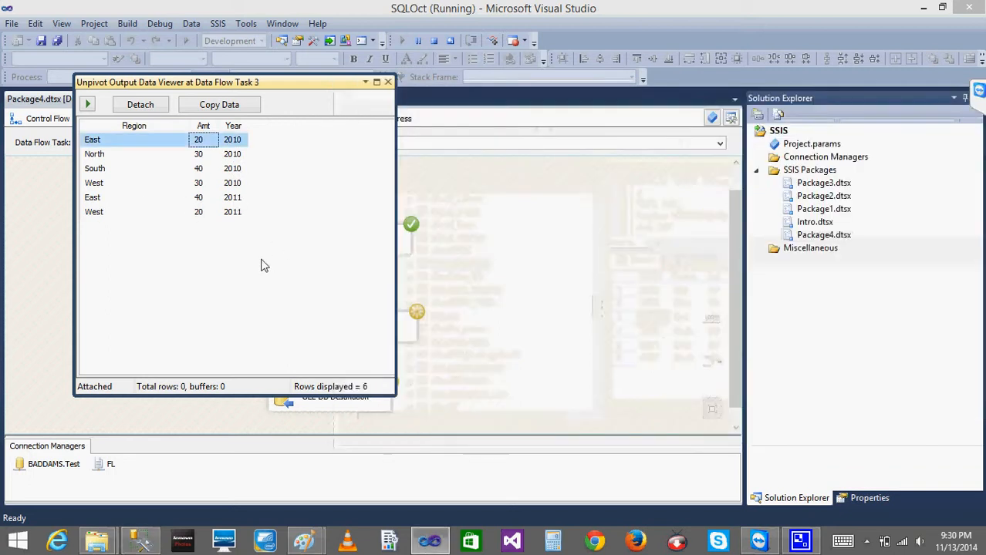
left_click(388, 81)
left_click(436, 41)
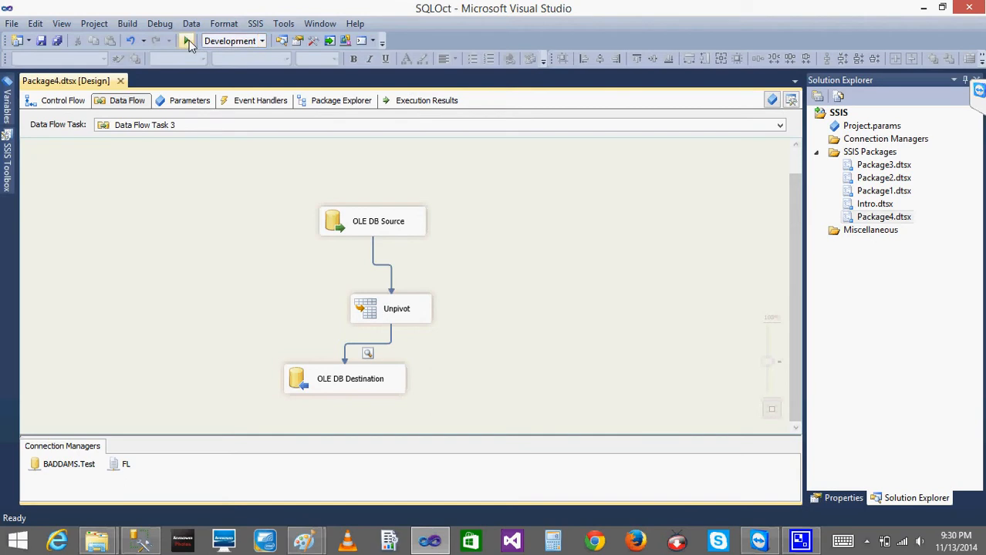
- Run the package, close the data viewer, and examine the execution progress log for the OLE DB Destination errors
double_click(323, 381)
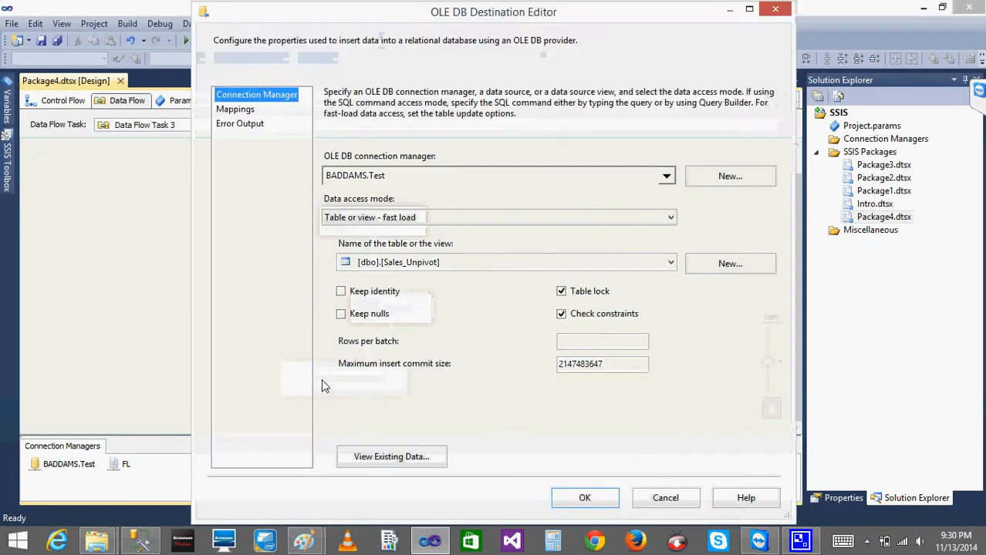
left_click(665, 498)
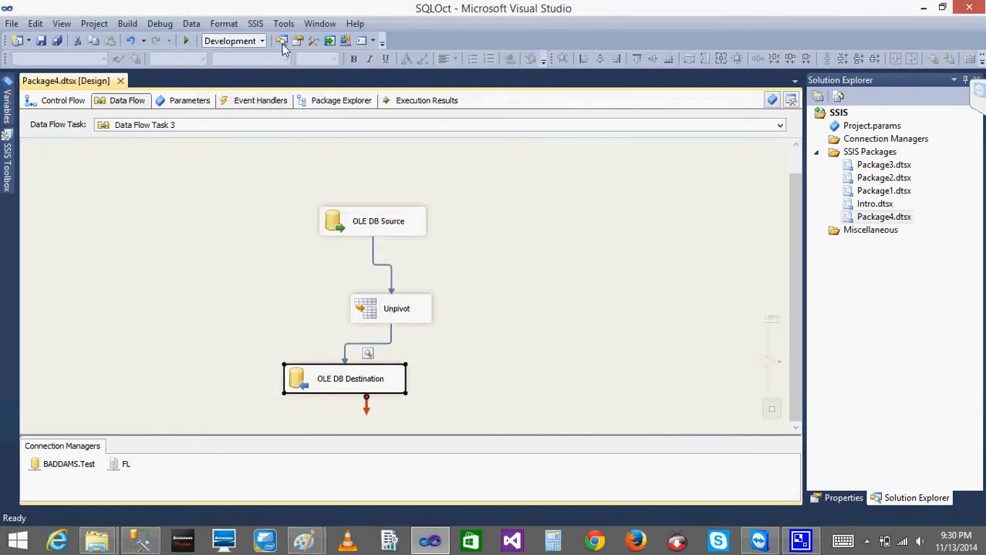
left_click(186, 41)
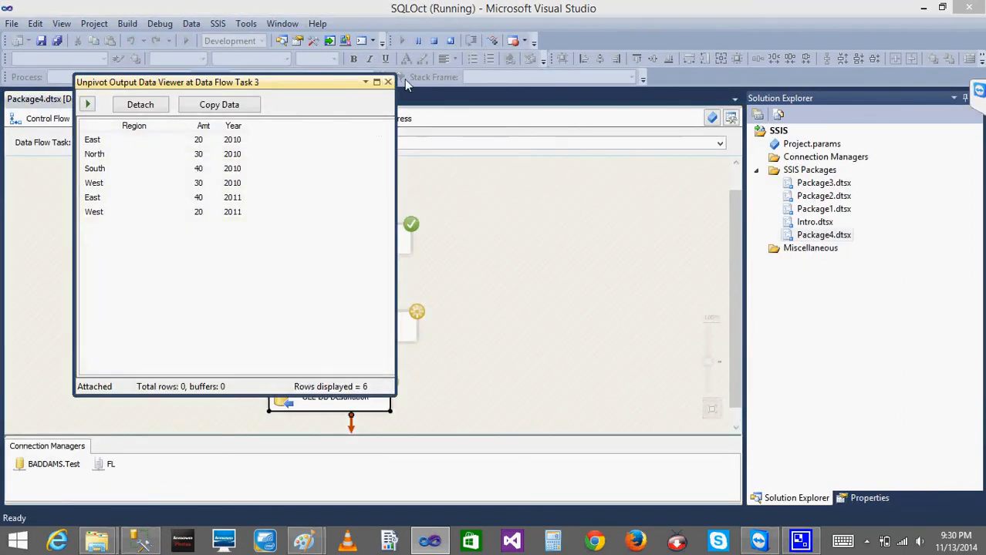
left_click(388, 81)
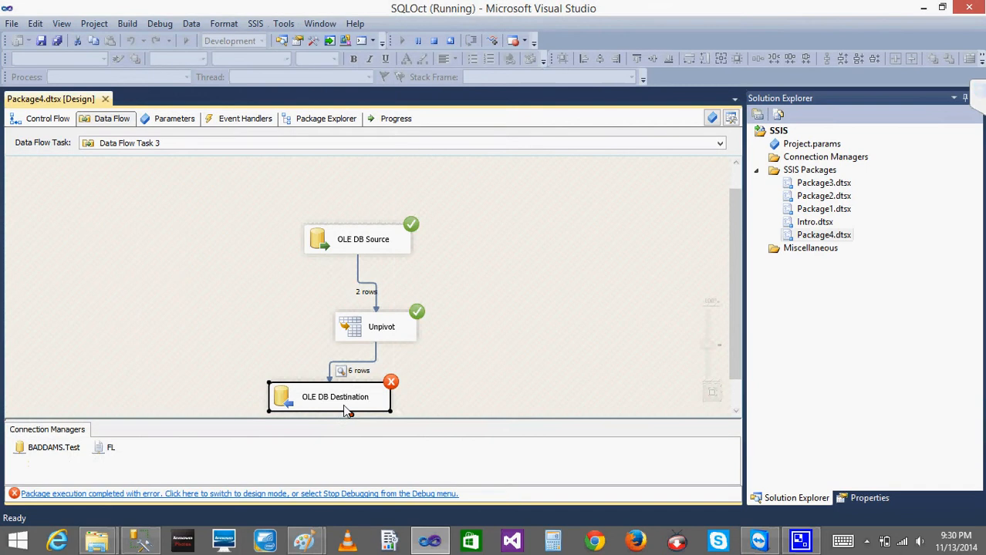
left_click(393, 120)
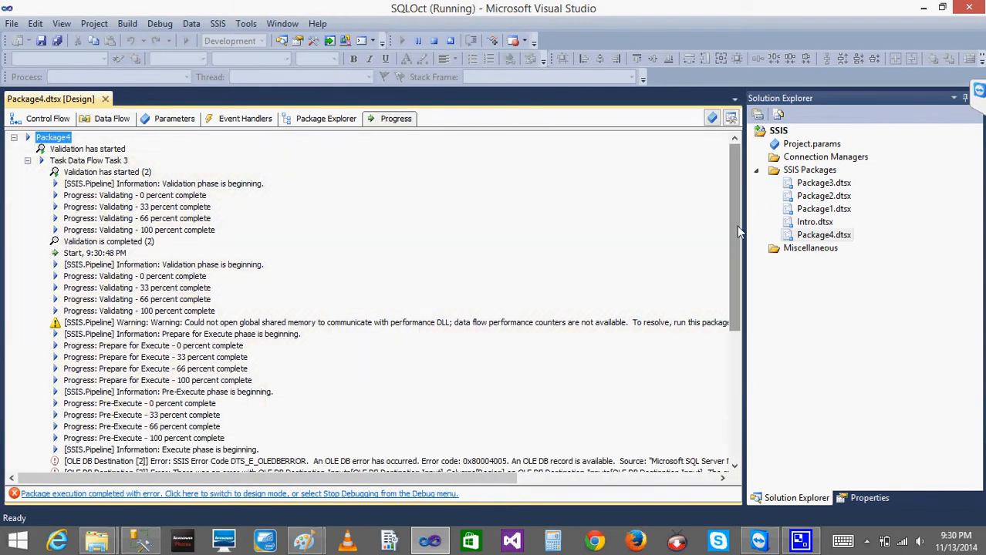
left_click_drag(737, 226, 737, 238)
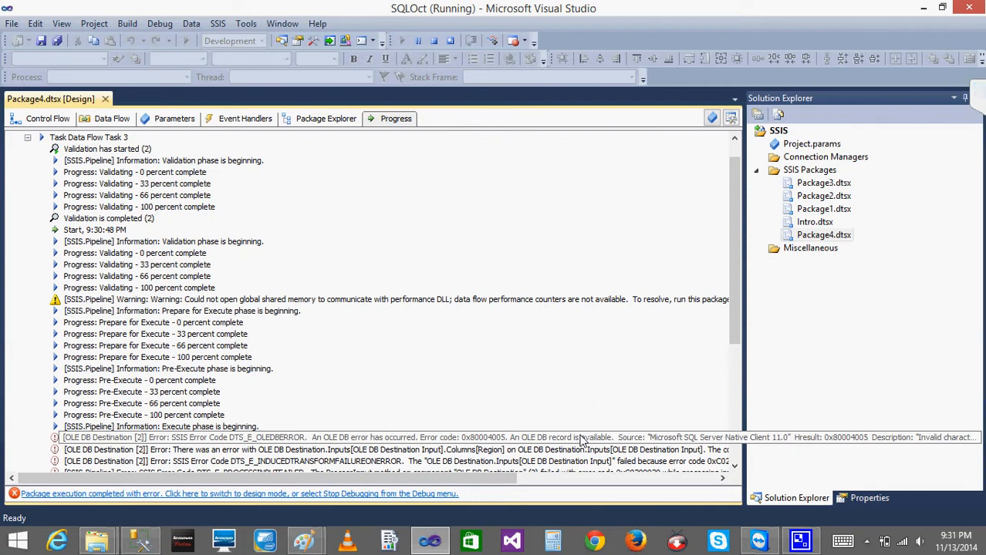
- In the OLE DB Destination mappings, set the Region column's input to <ignore> and map the Amt input to Amt
left_click(116, 119)
left_click(293, 403)
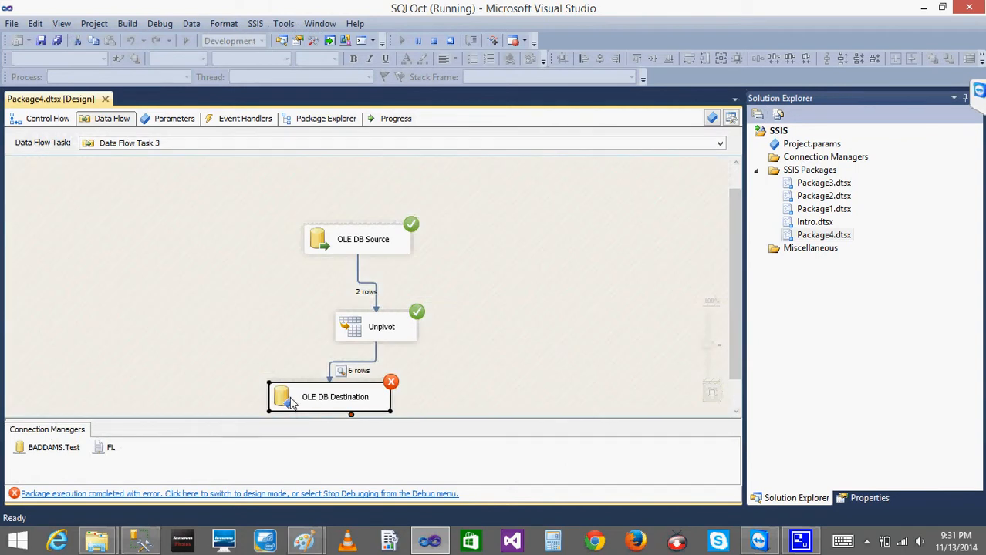
double_click(292, 403)
left_click(229, 109)
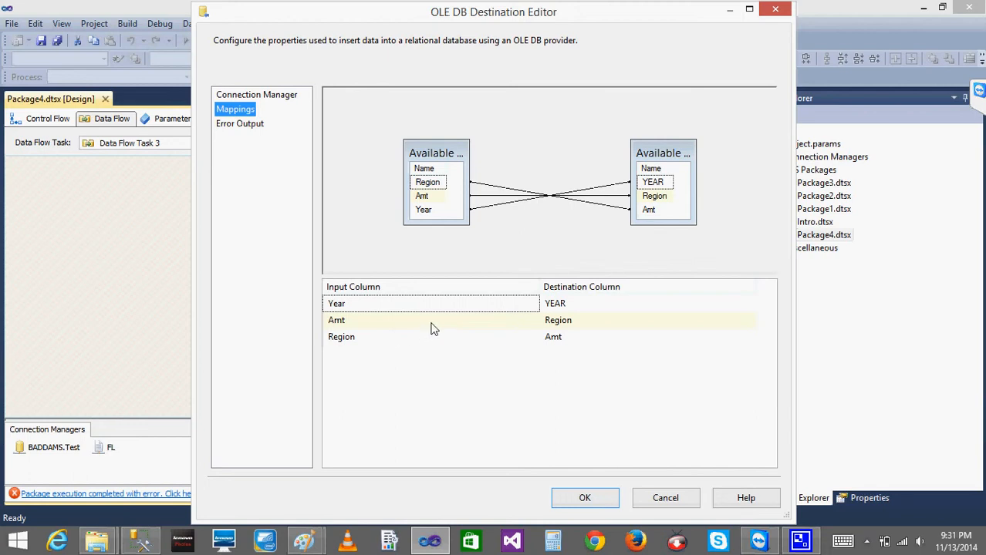
left_click(432, 324)
left_click(534, 319)
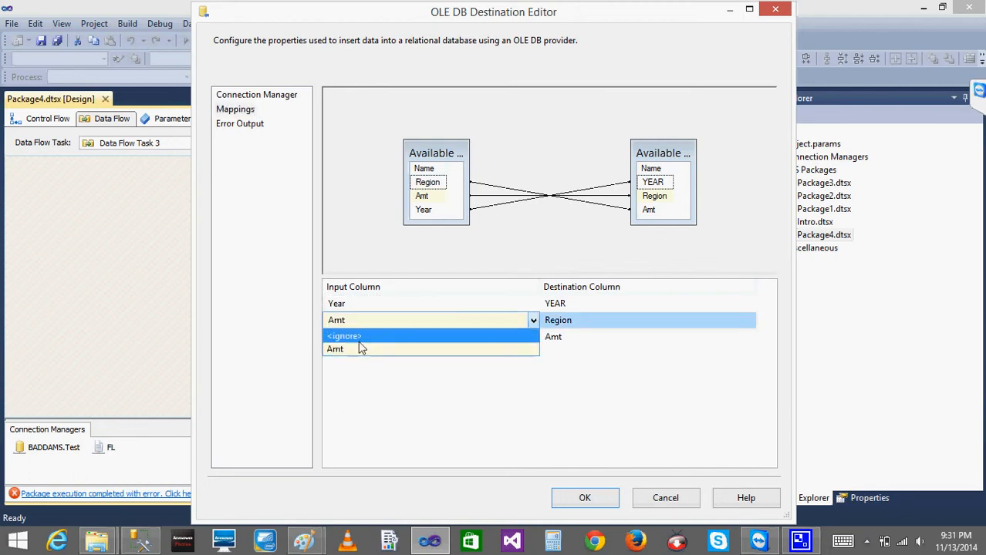
left_click(369, 337)
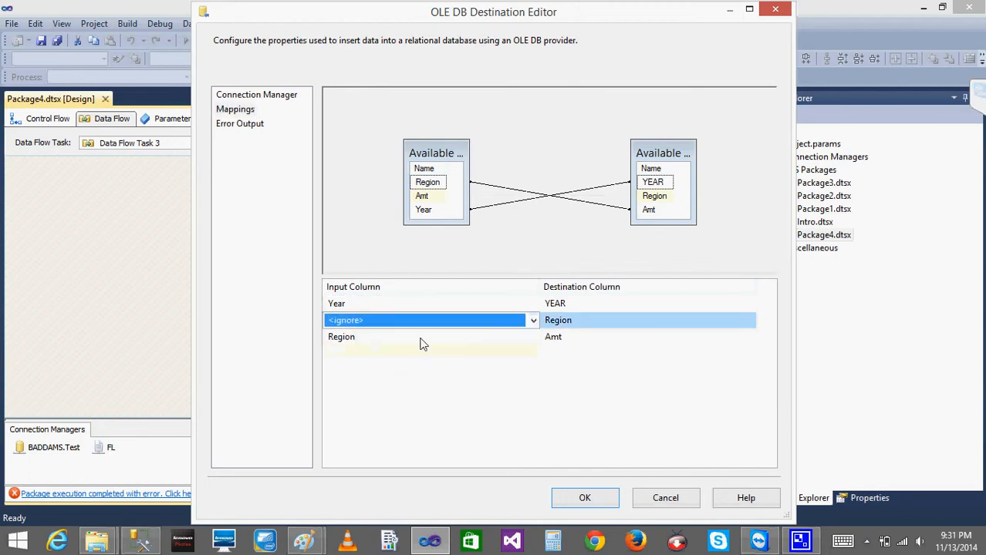
left_click(475, 341)
left_click(532, 337)
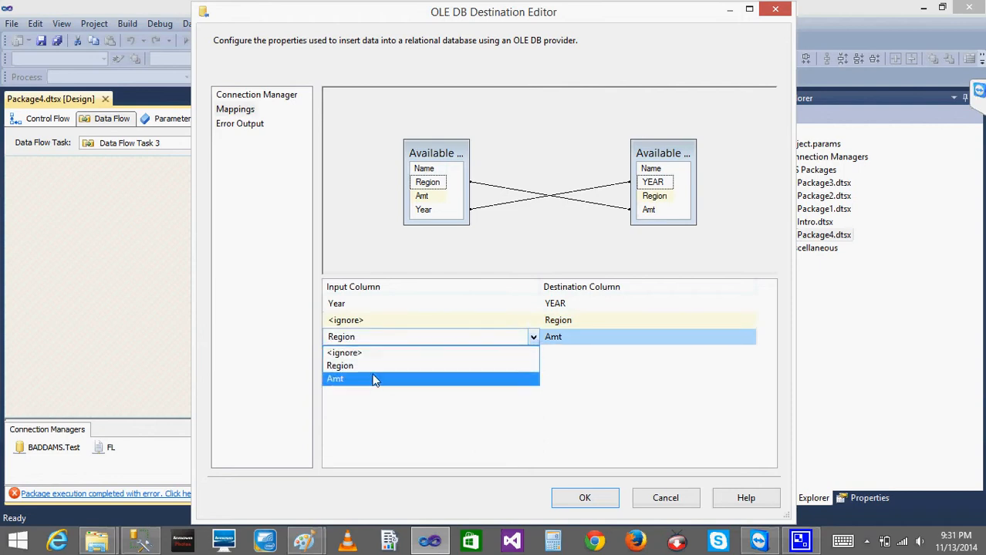
left_click(373, 379)
- Map the Region input to the destination's Region column, accept the mappings and stop debugging
left_click(475, 320)
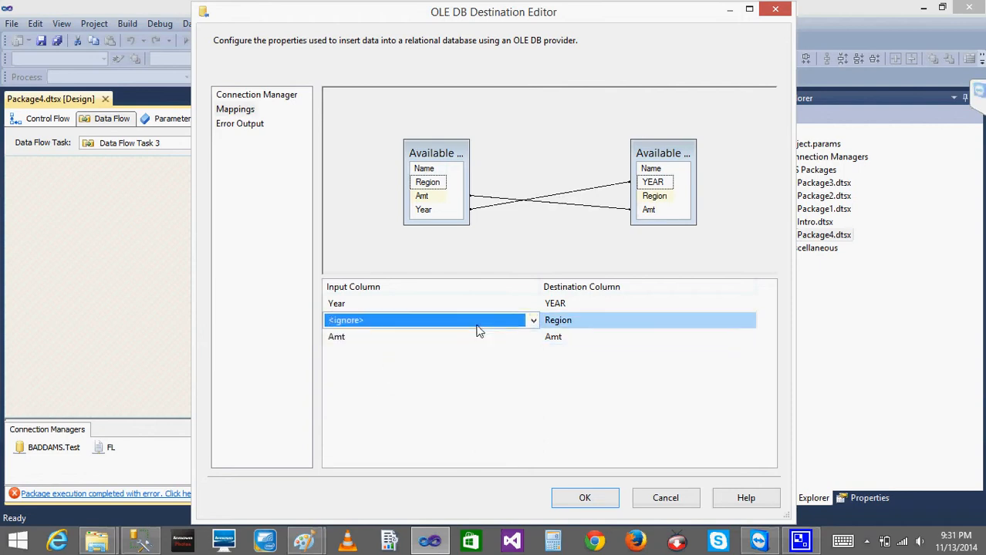
left_click(533, 321)
left_click(425, 348)
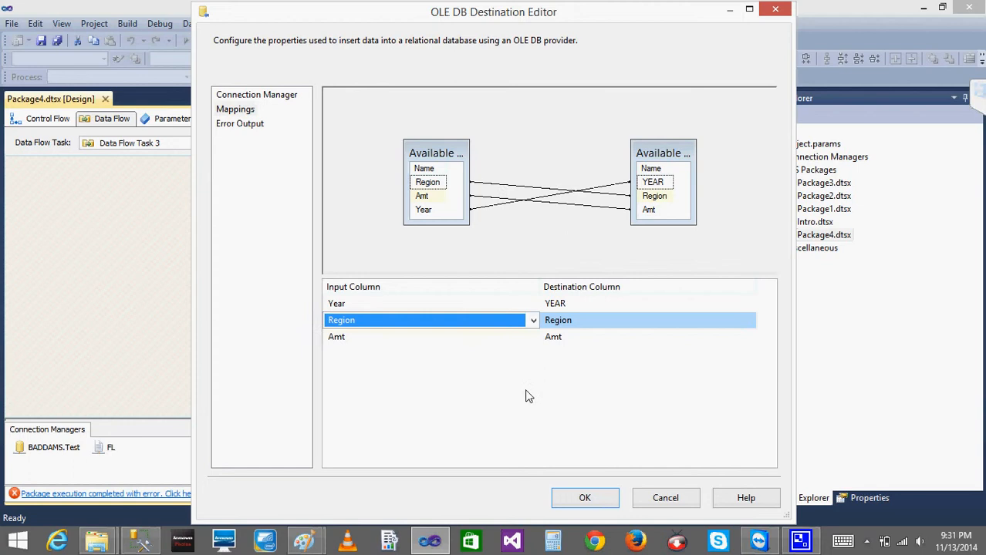
left_click(585, 498)
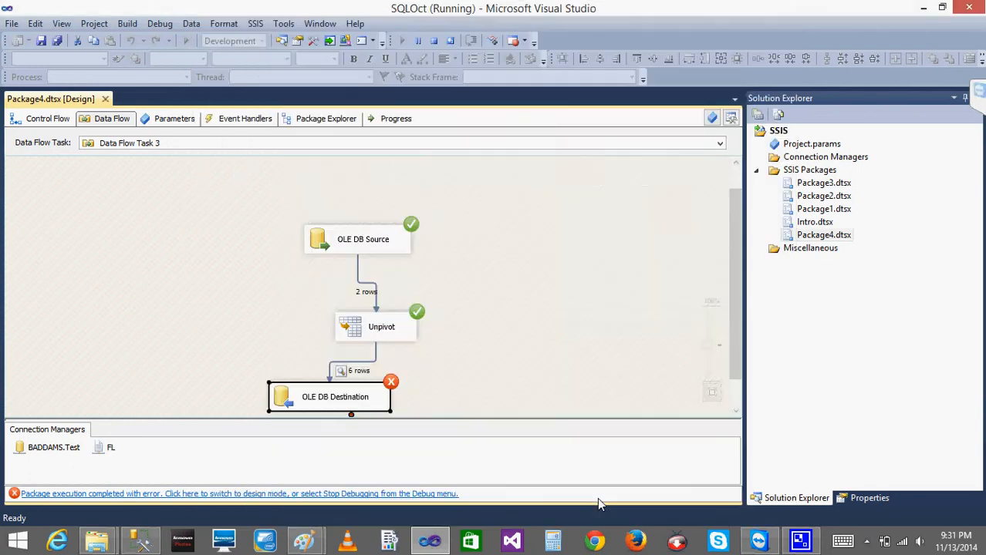
left_click(434, 41)
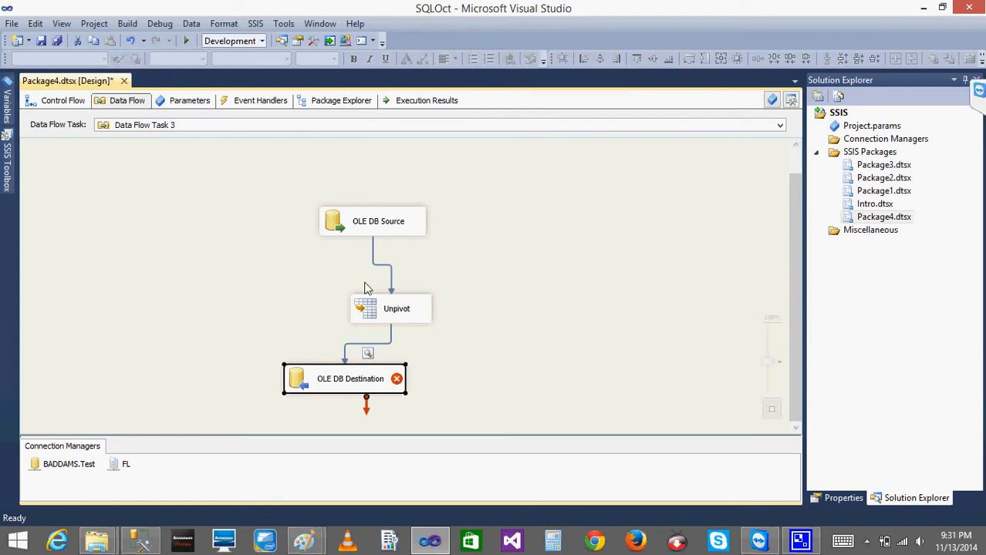
- Review the Unpivot transformation's columns and the OLE DB Destination's mappings, accepting both
double_click(373, 309)
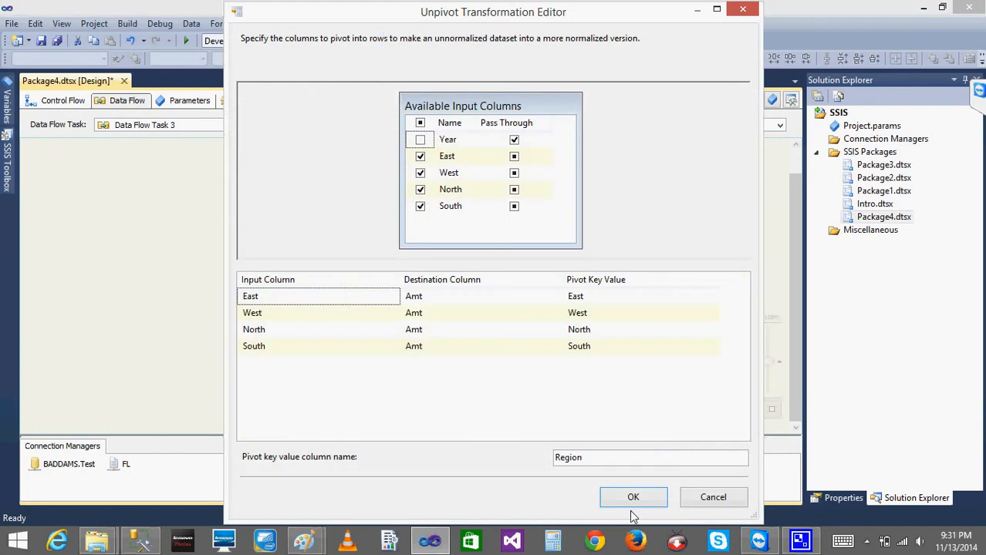
left_click(625, 502)
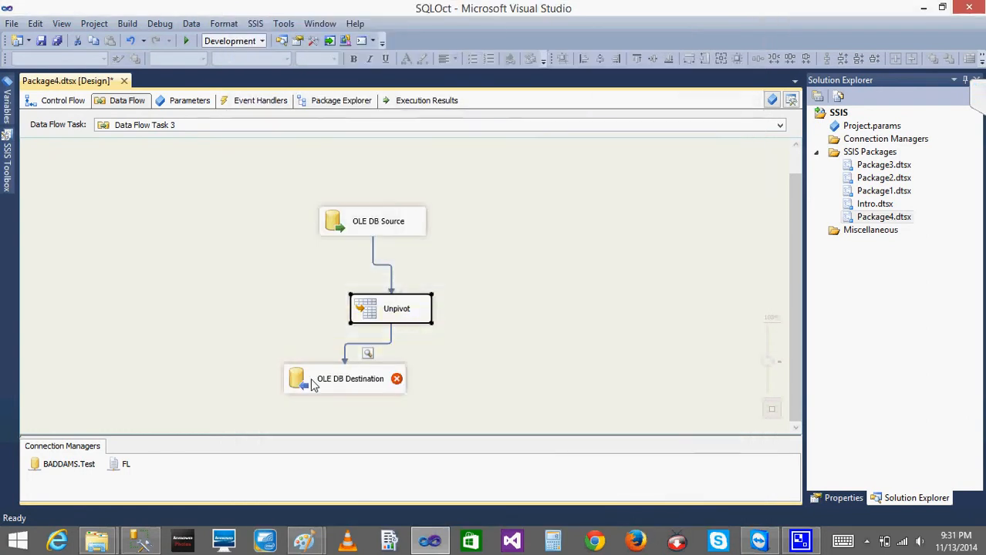
double_click(316, 382)
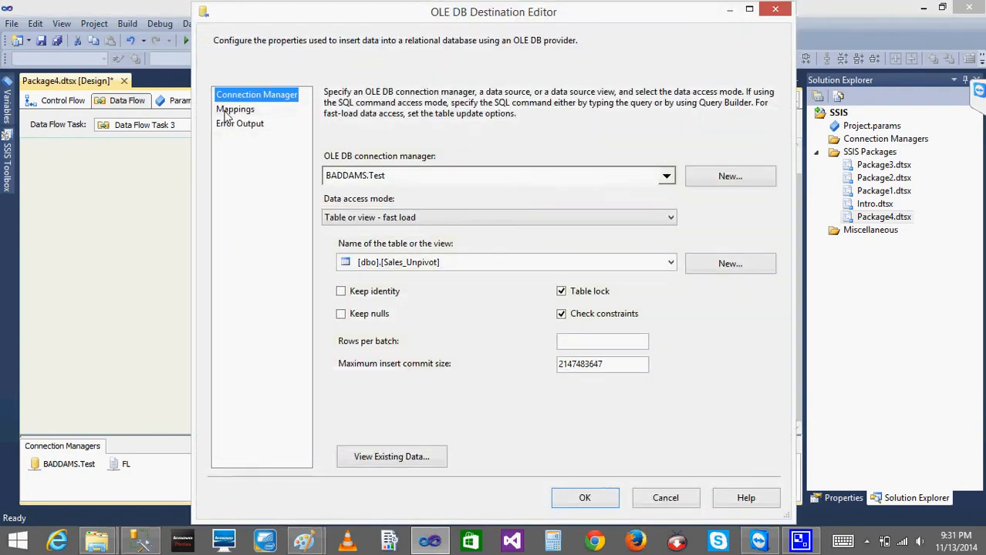
left_click(231, 109)
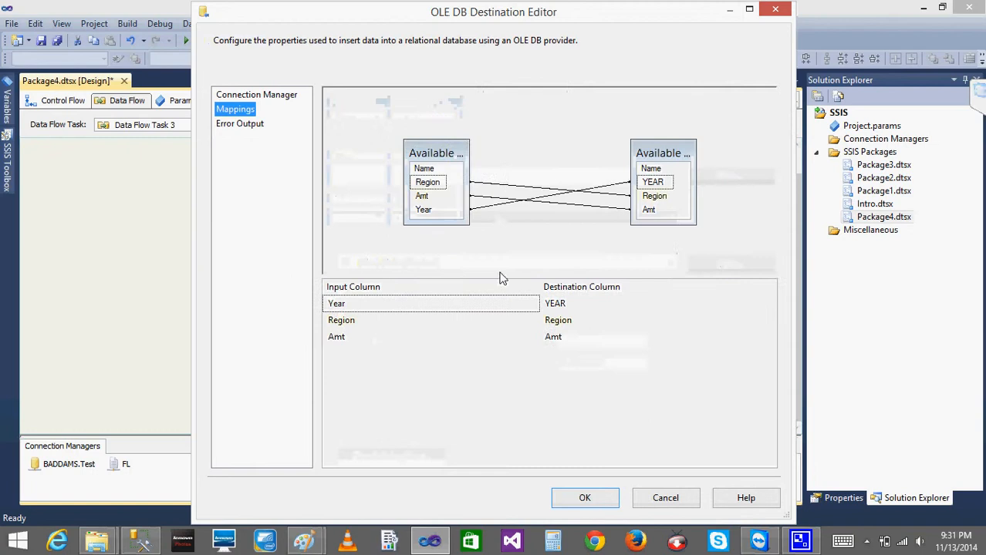
left_click(584, 499)
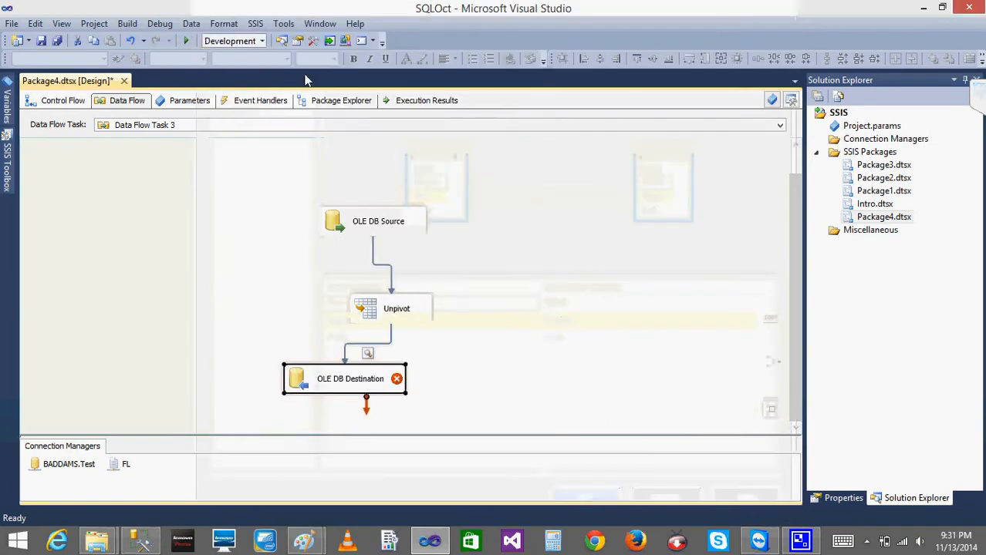
- Try to run the package again, dismiss the validation error, and recheck the OLE DB Destination's column mappings
left_click(186, 45)
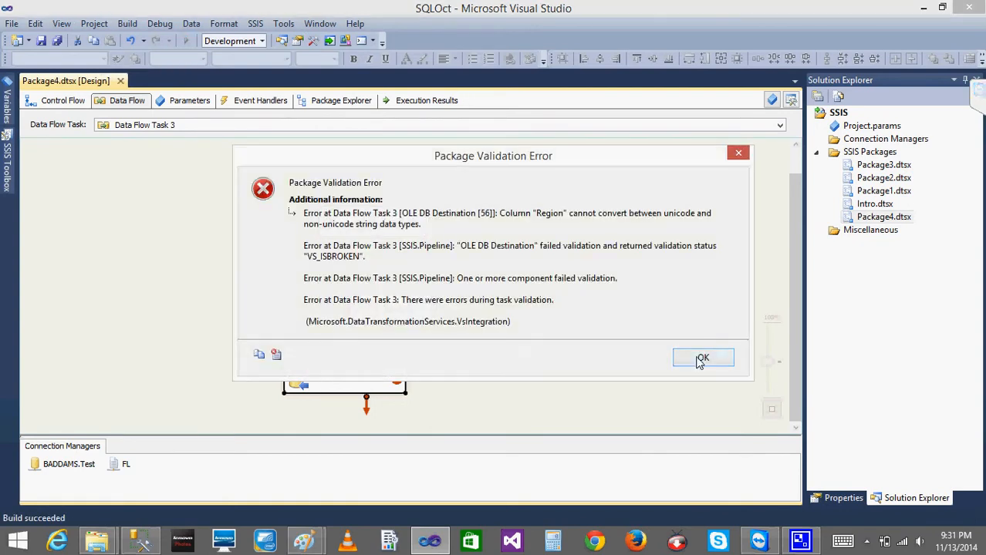
left_click(701, 357)
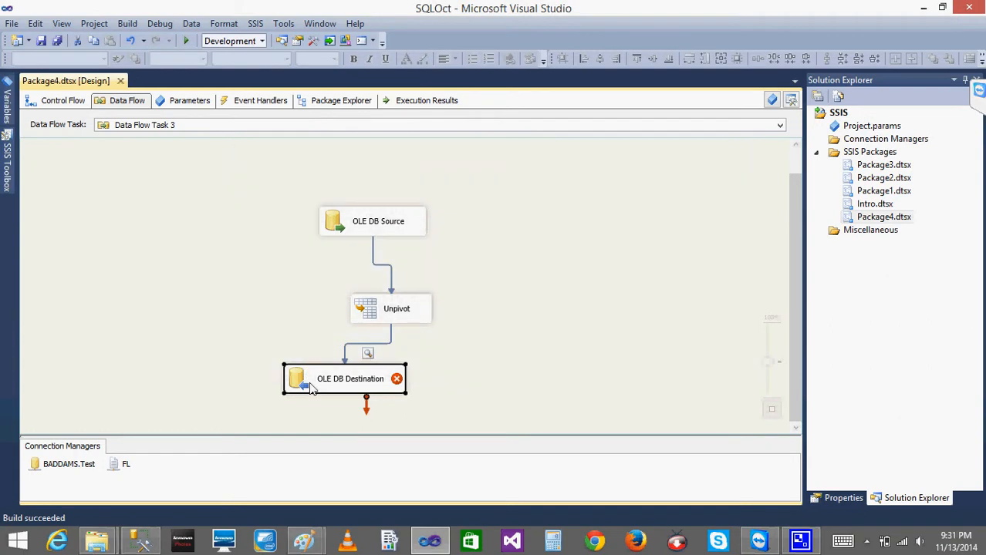
mouse_move(311, 388)
double_click(304, 387)
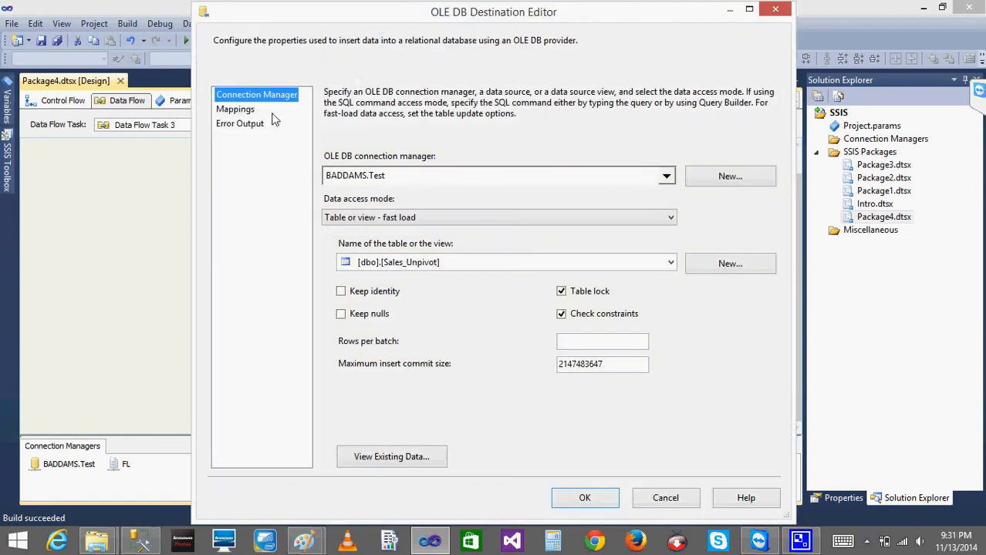
left_click(244, 109)
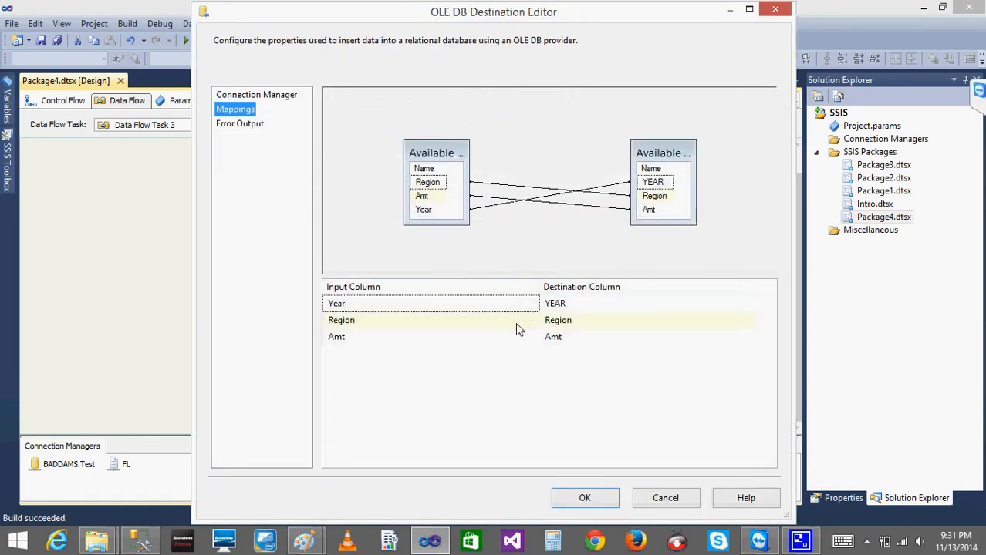
left_click(585, 498)
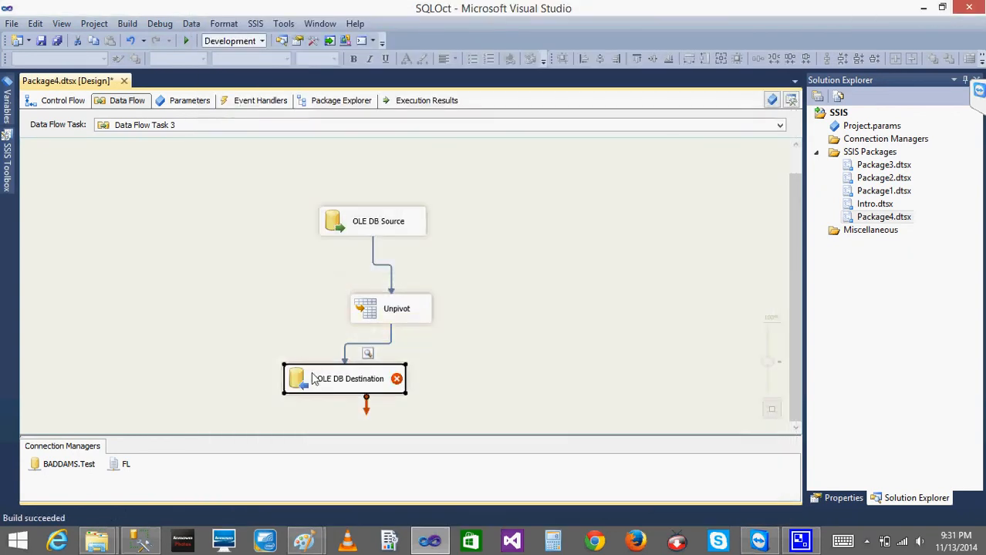
- Read the OLE DB Destination's error and compare the data types of the input and destination Region columns in its mappings
mouse_move(303, 381)
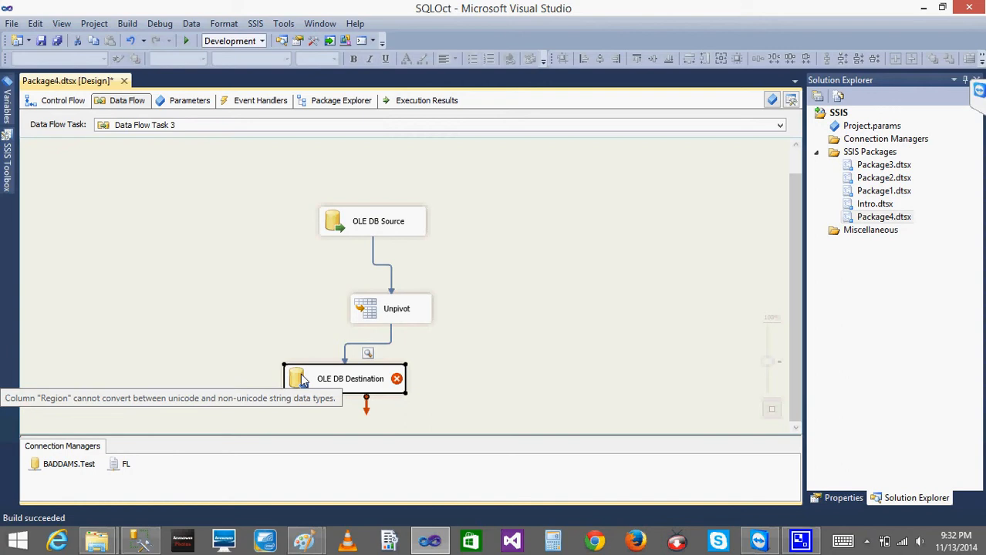
double_click(303, 381)
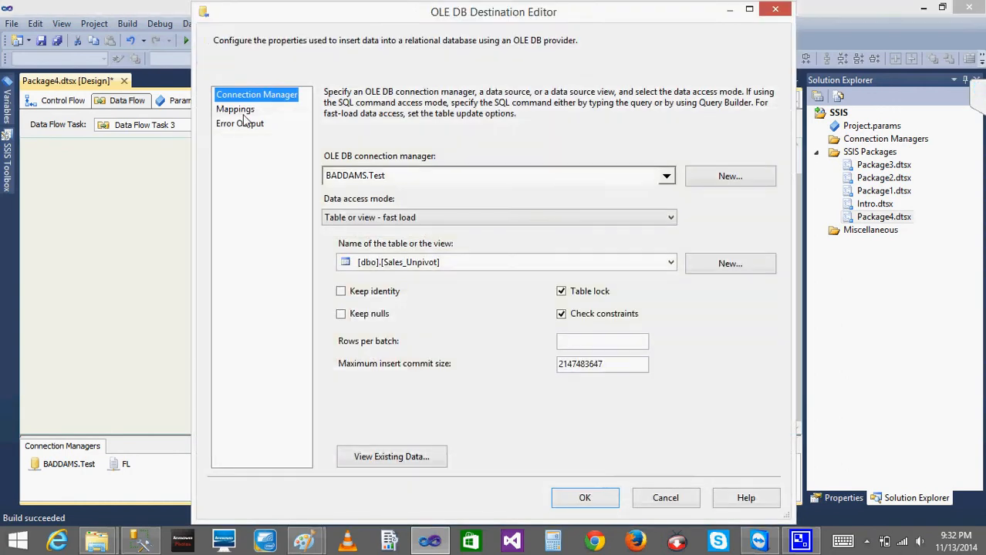
left_click(236, 108)
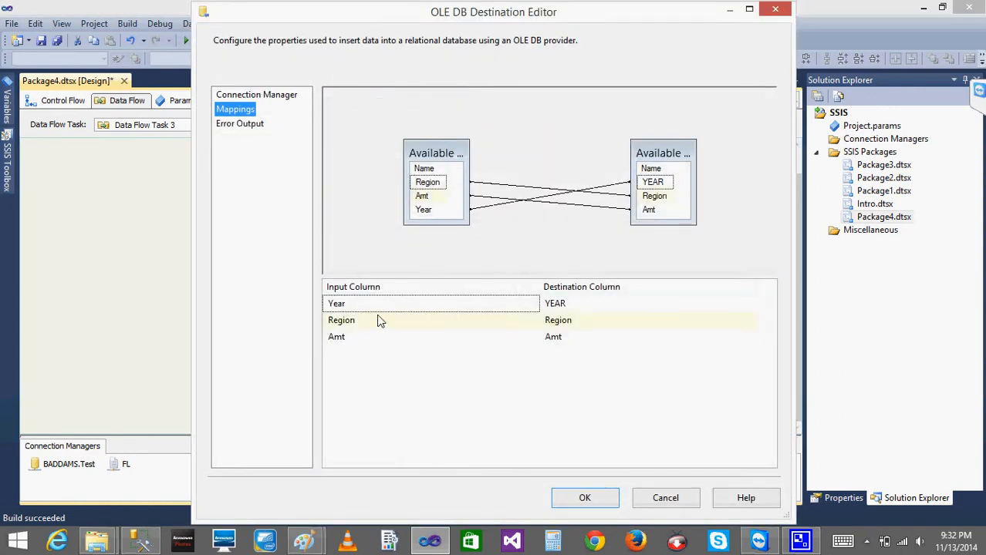
mouse_move(378, 321)
mouse_move(585, 326)
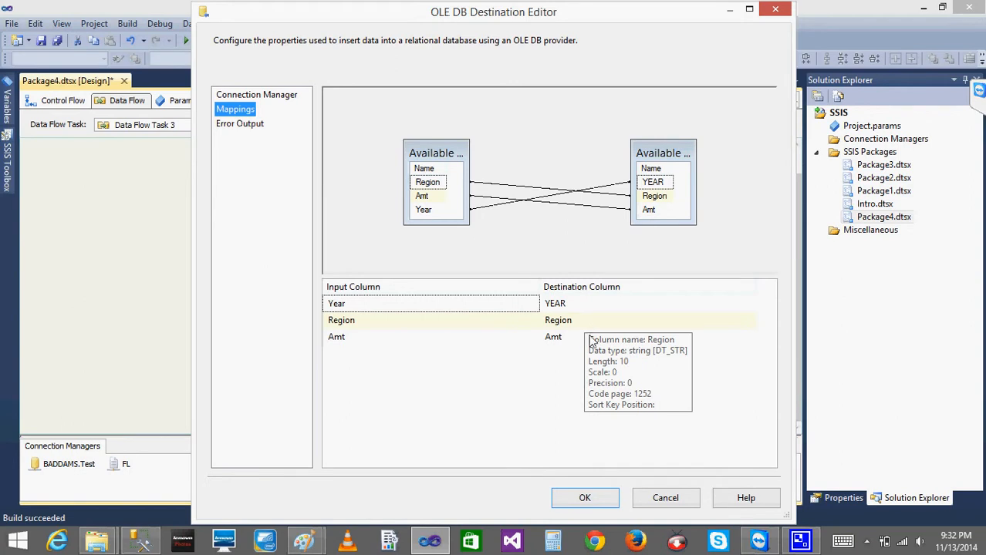
left_click(584, 499)
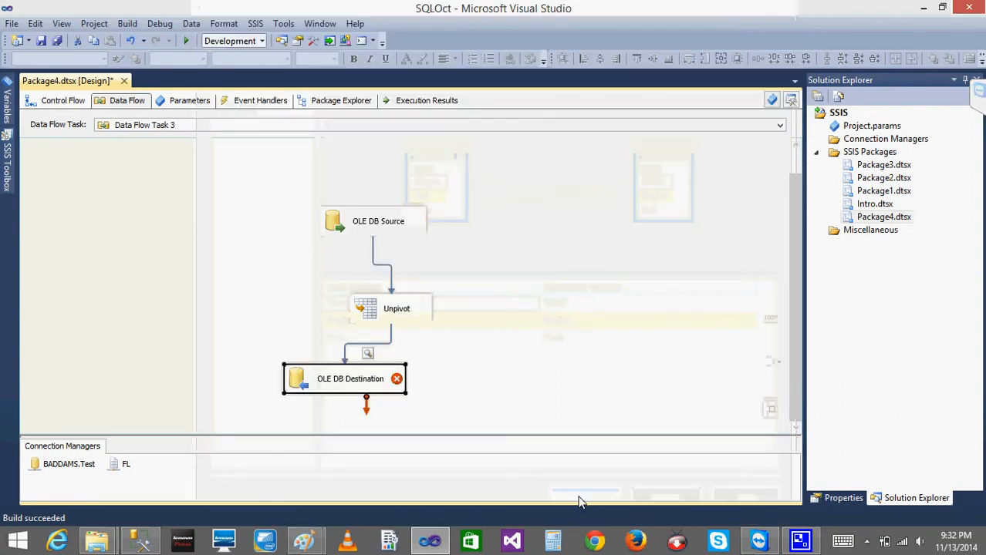
- Delete the data path between Unpivot and the OLE DB Destination
left_click(391, 326)
key("Delete")
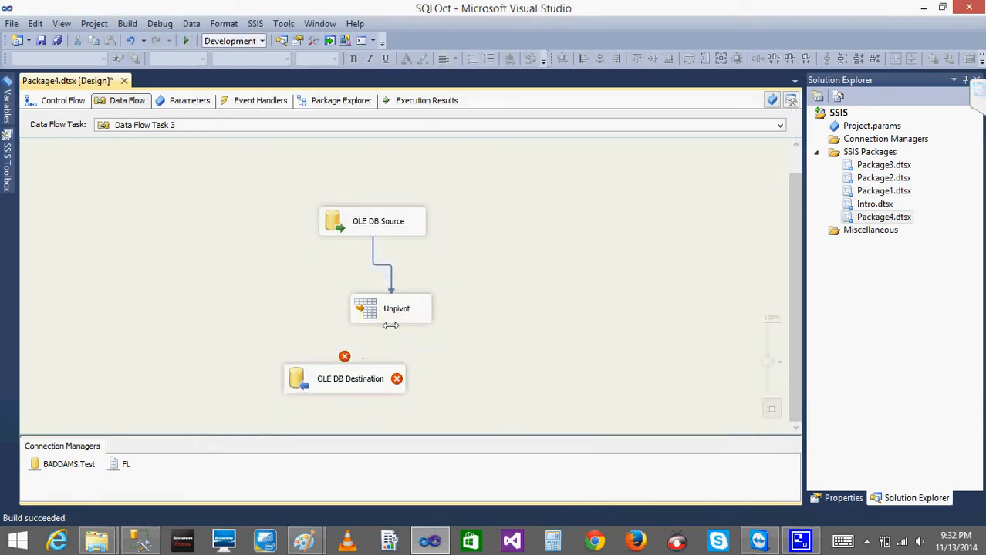
- Try adding a Character Map transformation fed by the Unpivot output and open its editor
left_click(6, 158)
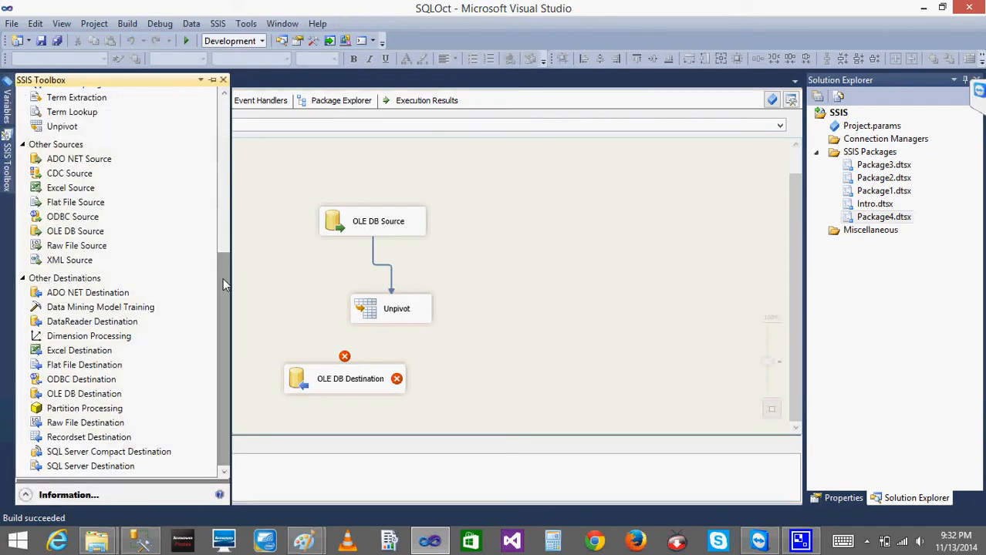
scroll(223, 305, "up", 1)
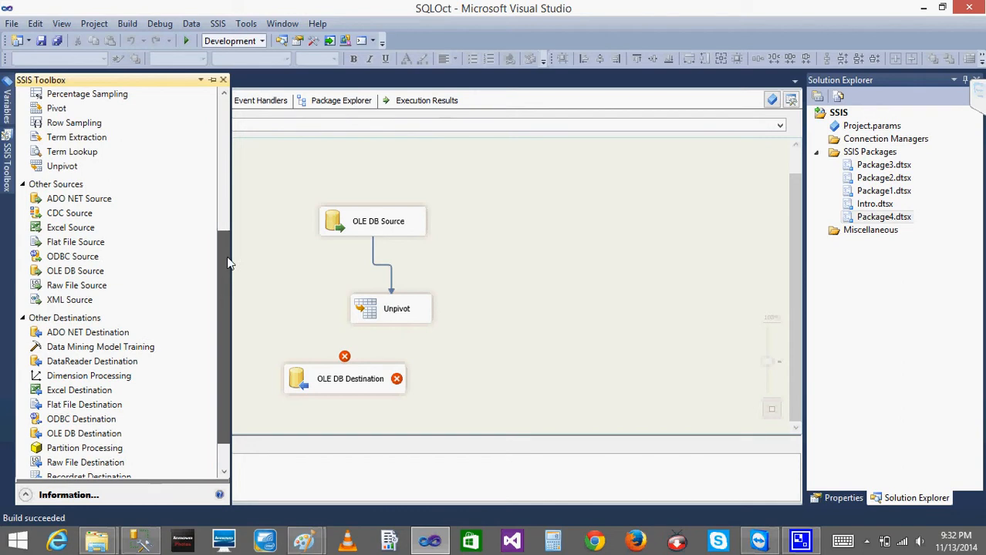
left_click_drag(228, 263, 230, 176)
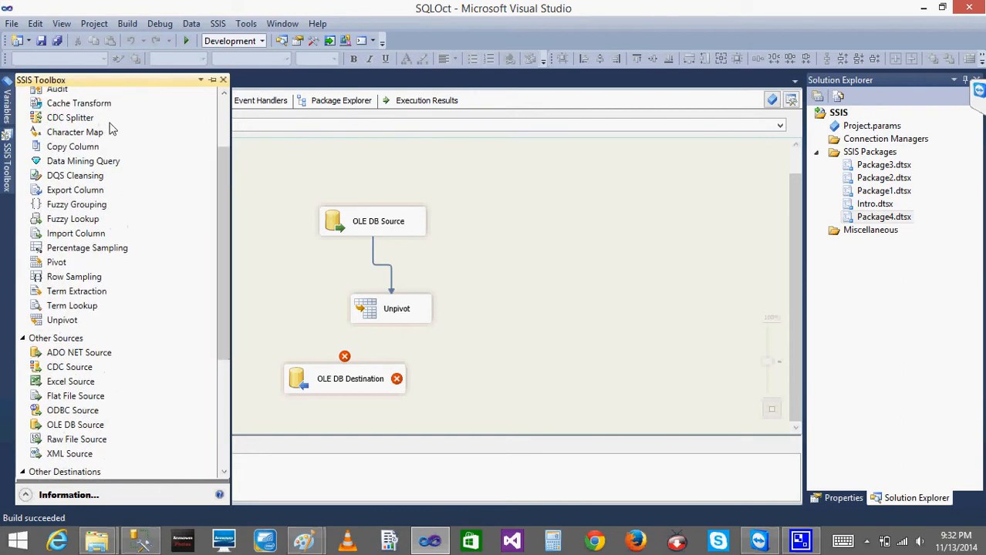
left_click_drag(77, 132, 463, 326)
left_click(397, 313)
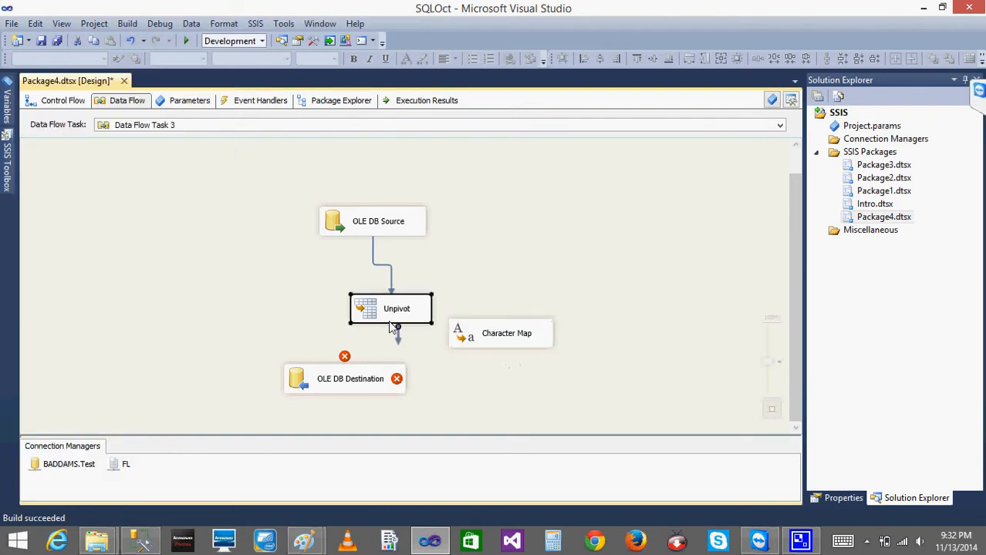
left_click_drag(398, 336, 461, 345)
double_click(461, 344)
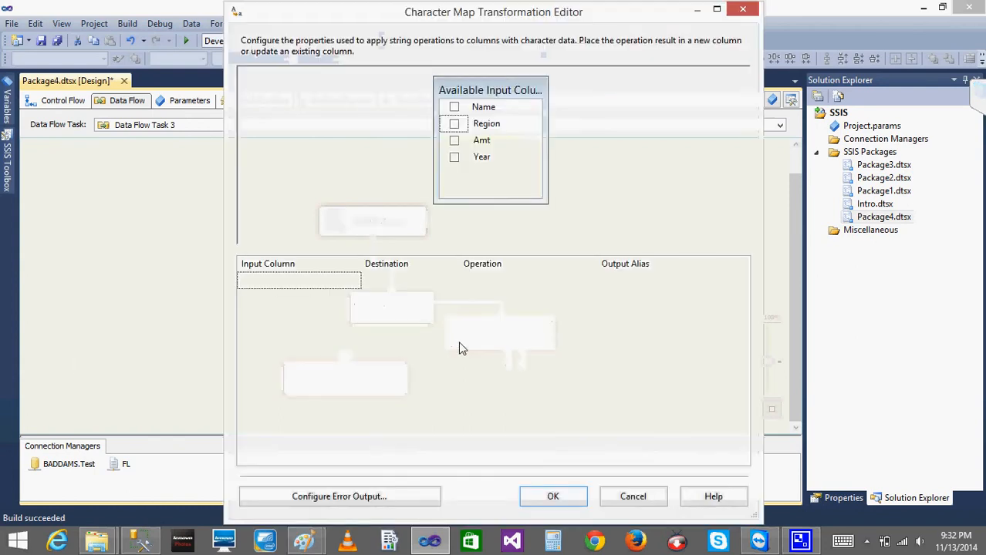
- Check the Character Map operations offered for Region, cancel the editor and delete the transformation
left_click(455, 125)
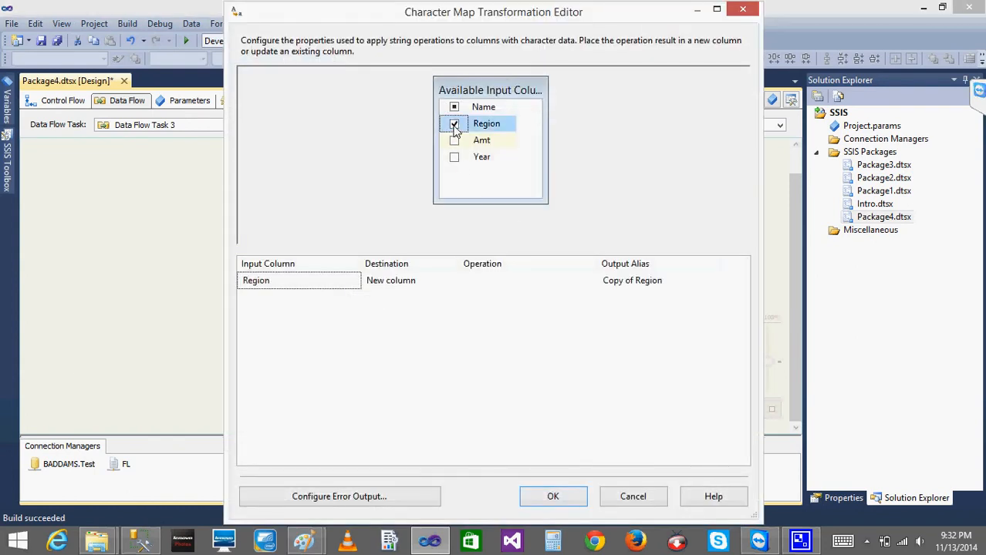
left_click(550, 284)
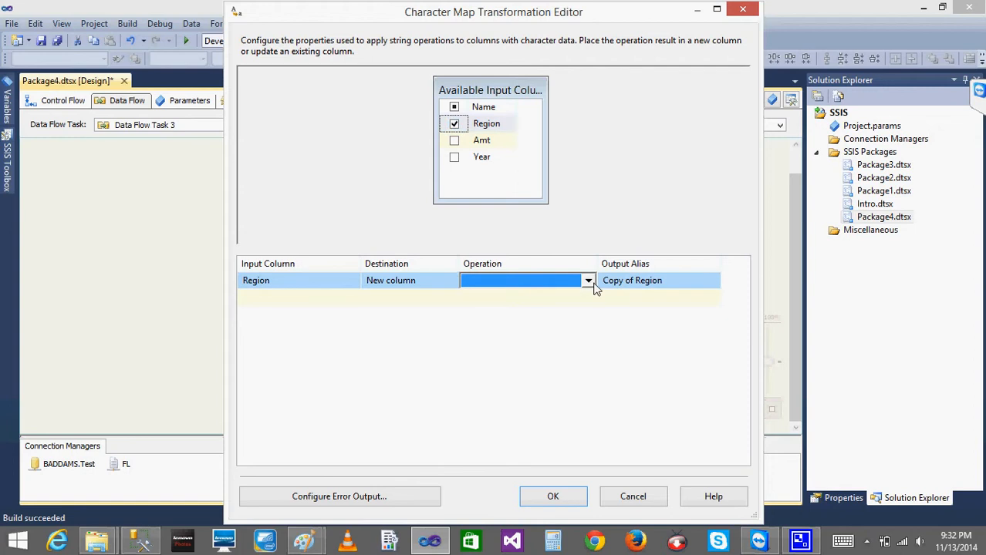
left_click(588, 281)
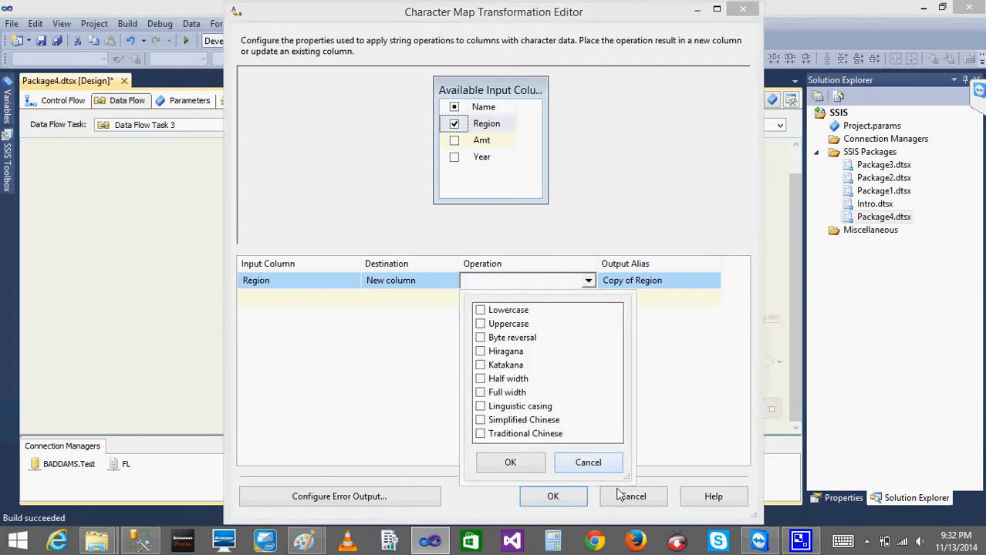
left_click(588, 462)
left_click(652, 497)
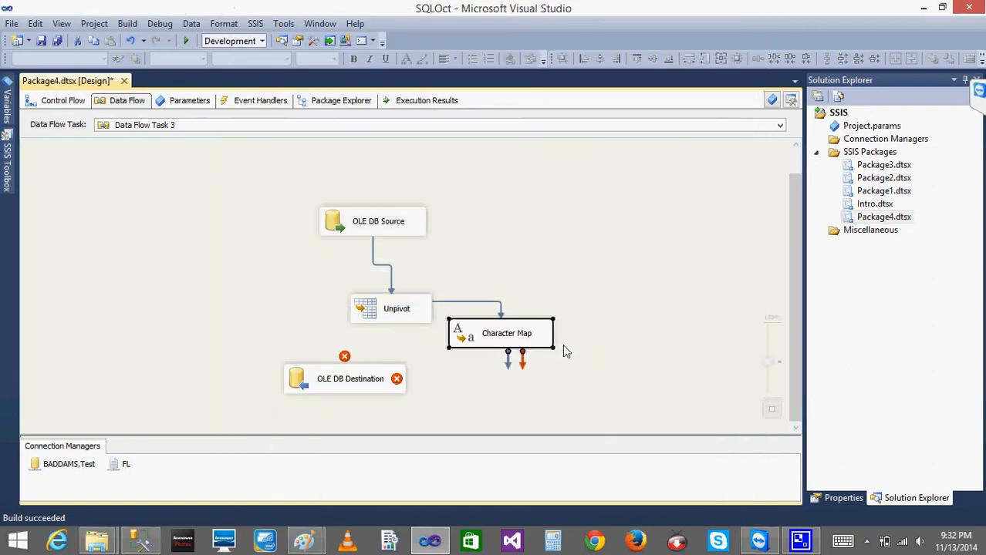
key("Delete")
- Add a Data Conversion transformation to the data flow and connect the Unpivot output to it
left_click(7, 176)
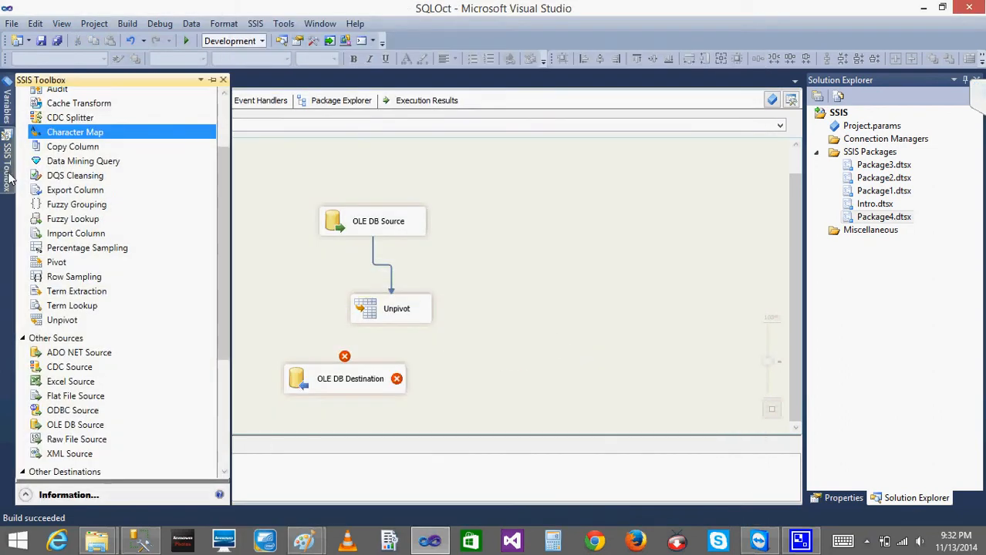
left_click_drag(223, 227, 219, 172)
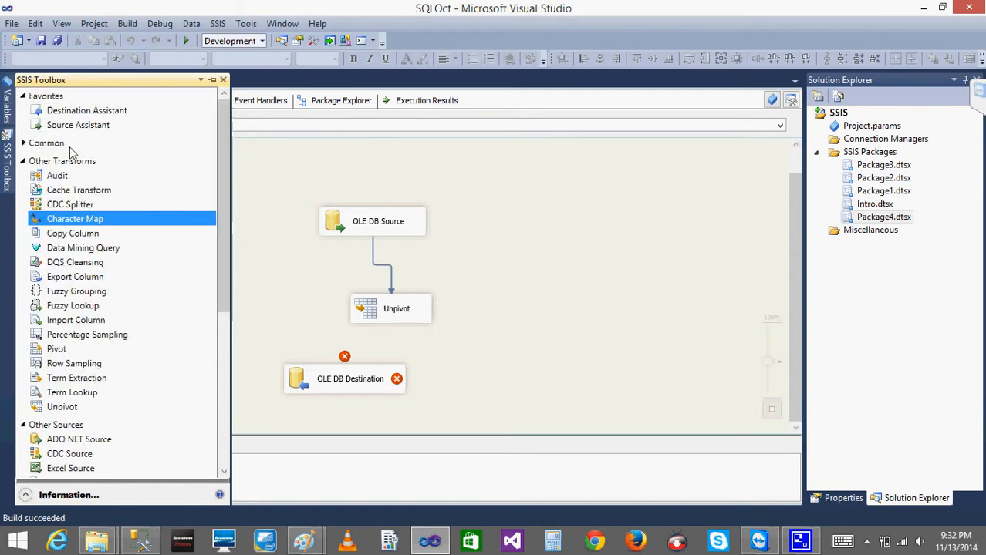
left_click(22, 143)
left_click(81, 188)
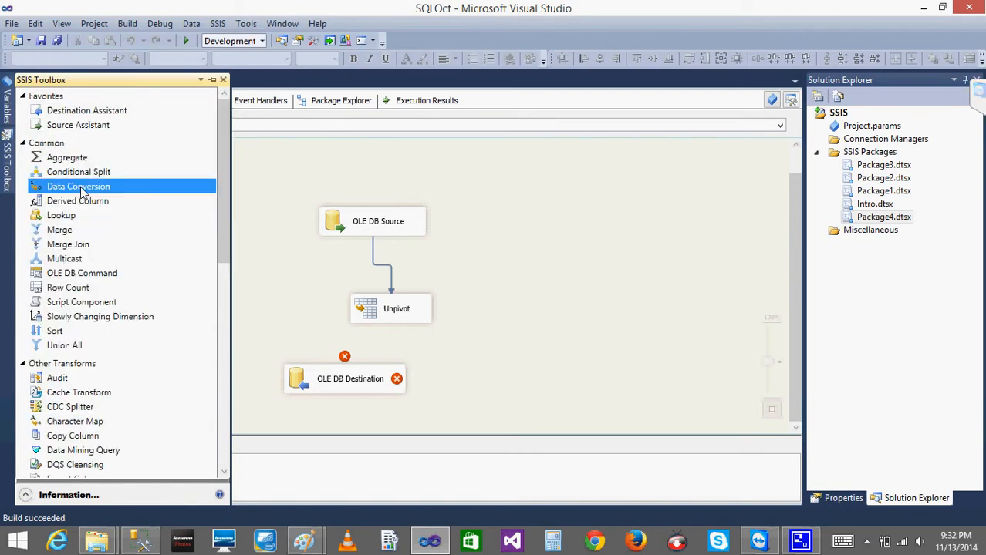
left_click(465, 336)
left_click(382, 312)
left_click_drag(400, 344, 483, 348)
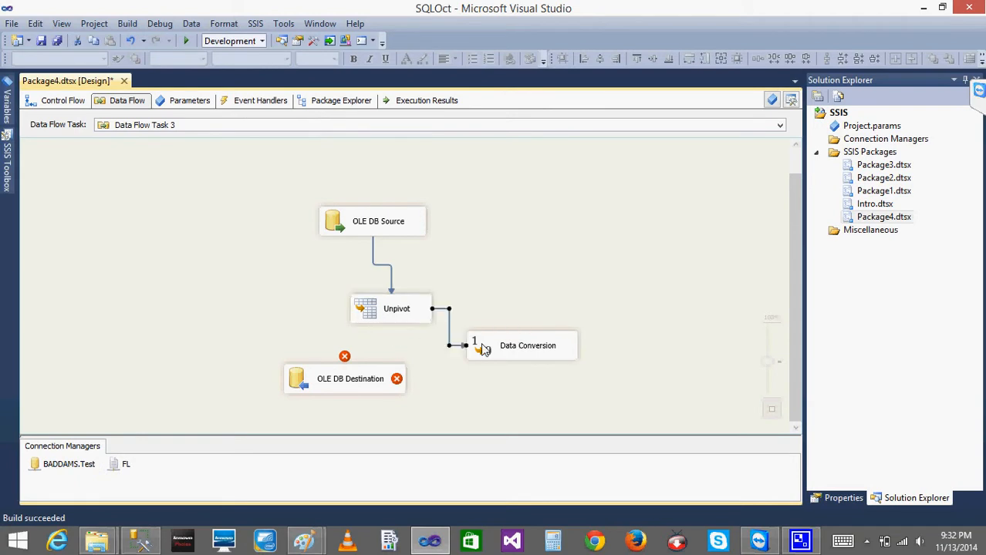
- Select Region as the Data Conversion input column and set its data type to string [DT_STR]
double_click(483, 347)
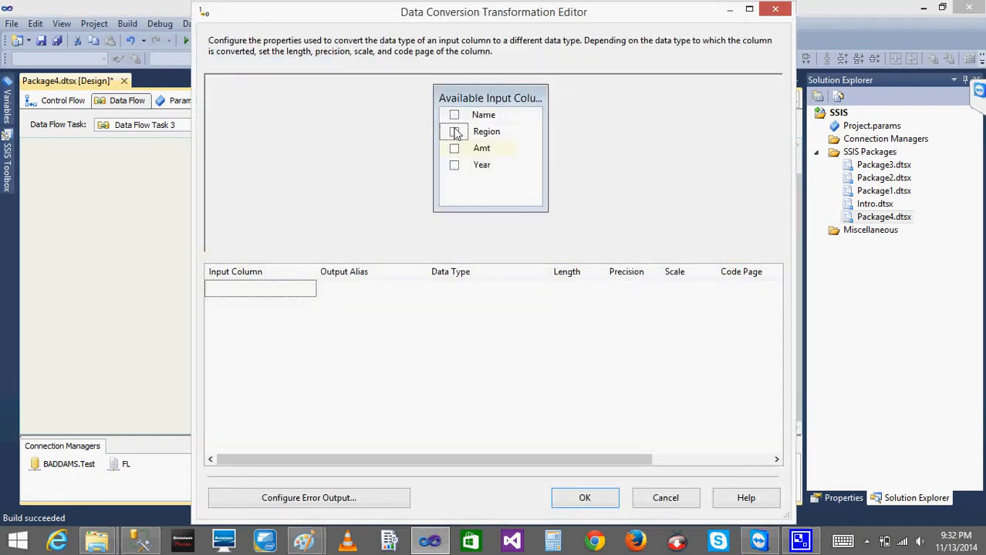
left_click(454, 132)
left_click(524, 289)
left_click(543, 289)
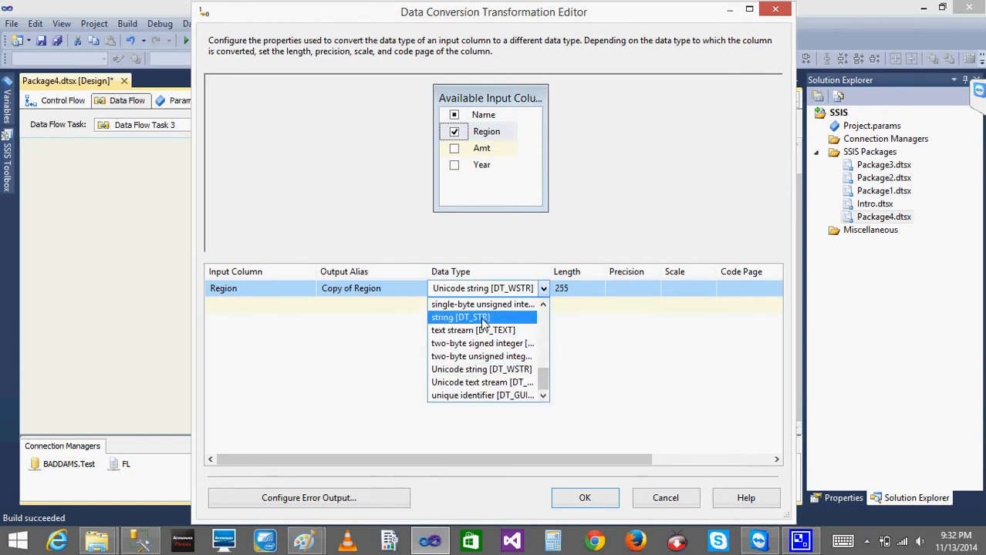
left_click(471, 317)
- Check Region's length in the Sales_Unpivot table definition in SQL Server Management Studio and set the converted column's length to 10
left_click(579, 293)
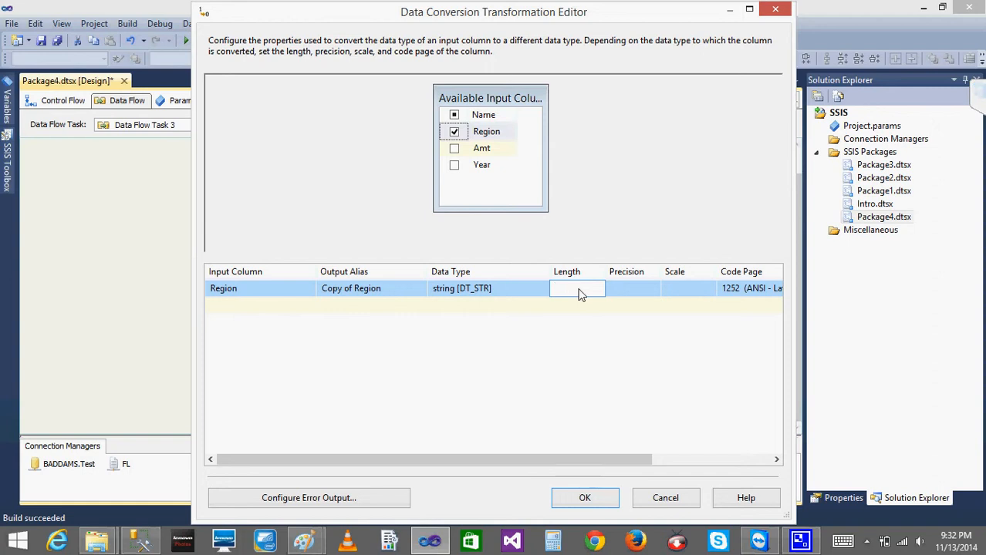
left_click(152, 546)
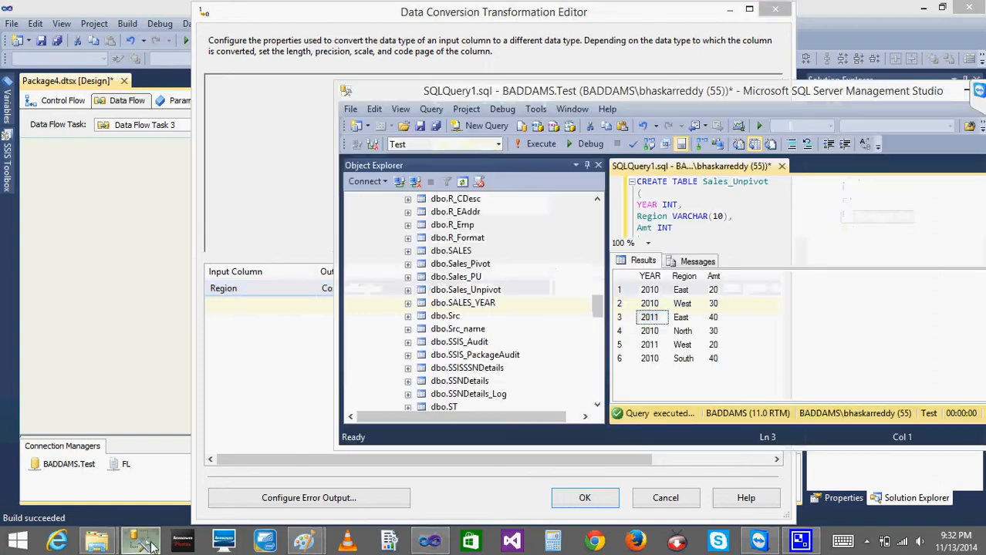
left_click(239, 178)
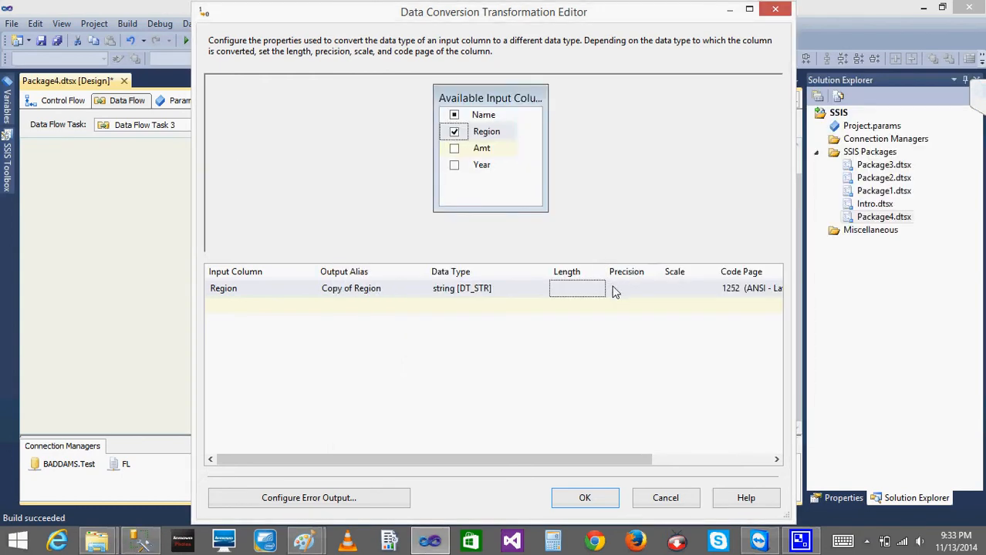
left_click(599, 290)
type("10")
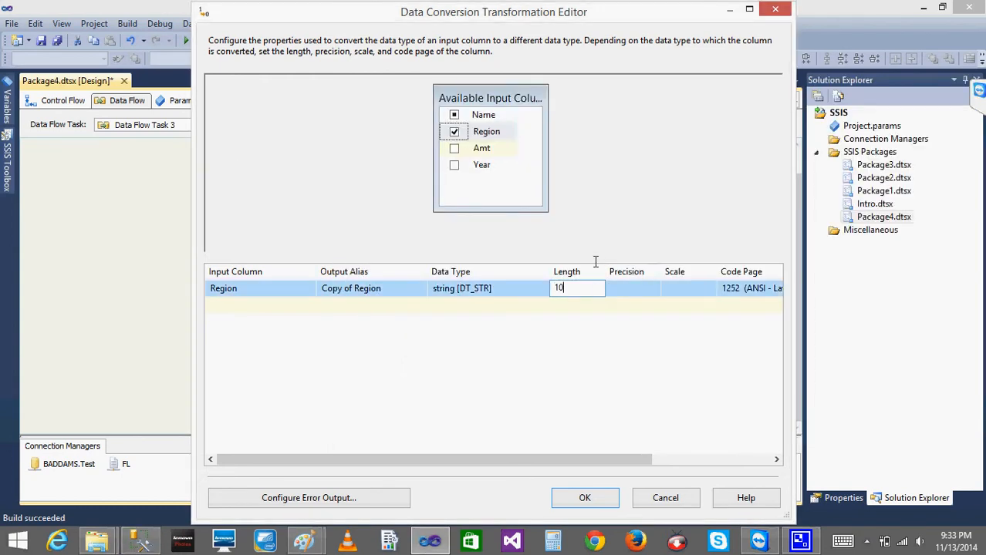
- Rename the converted Region column's output alias to region_Con and accept the Data Conversion settings
left_click(401, 289)
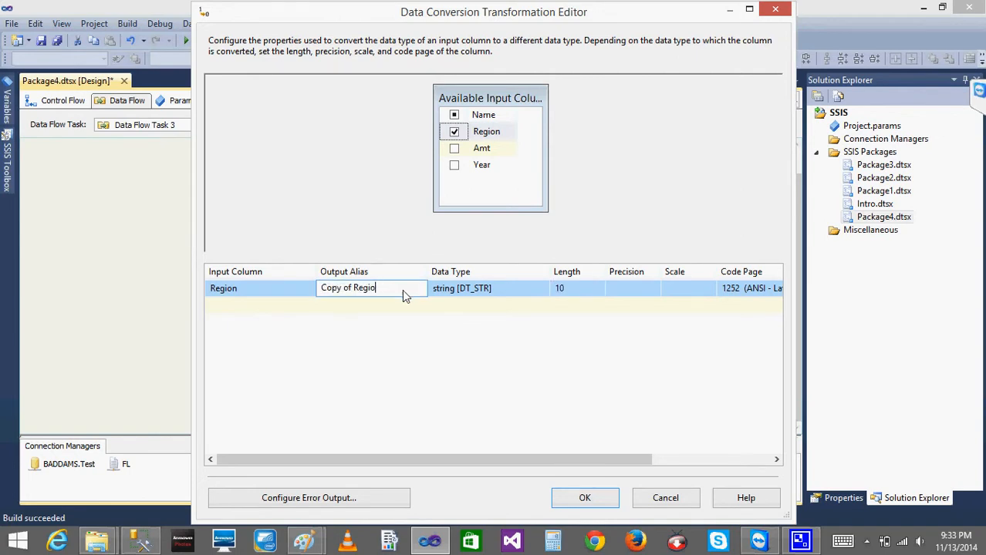
key("BackSpace")
key("BackSpace")
key("BackSpace")
key("BackSpace")
key("BackSpace")
key("BackSpace")
key("BackSpace")
key("BackSpace")
key("BackSpace")
key("BackSpace")
key("BackSpace")
key("BackSpace")
key("BackSpace")
type("reg")
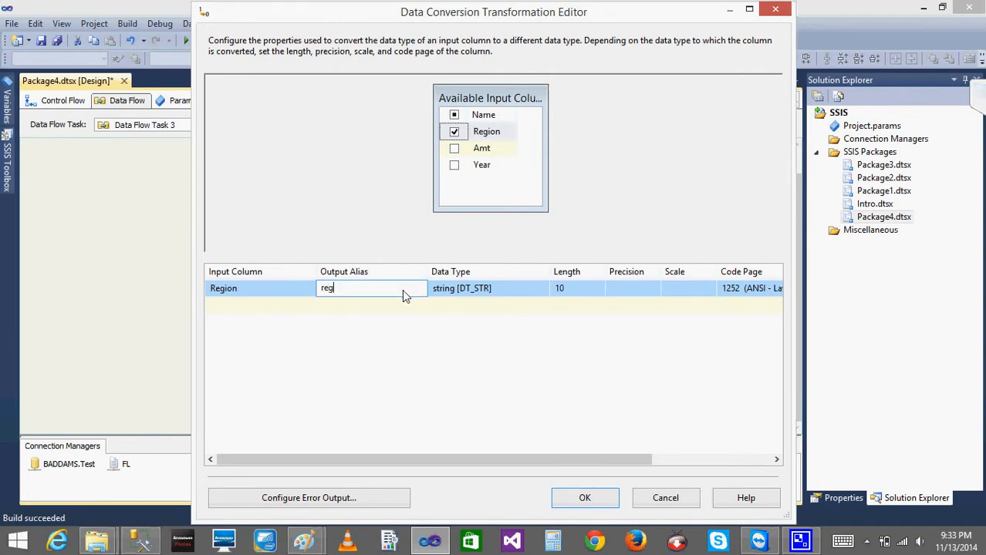
type("ion_Conv")
left_click(594, 498)
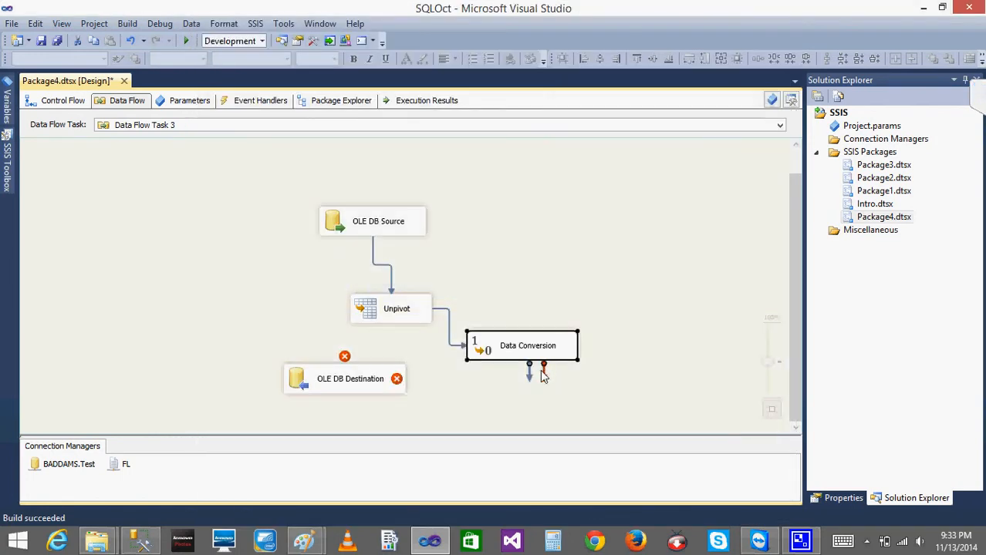
- Connect Data Conversion to the OLE DB Destination and map region_Con to the destination's Region column
left_click_drag(528, 386, 401, 380)
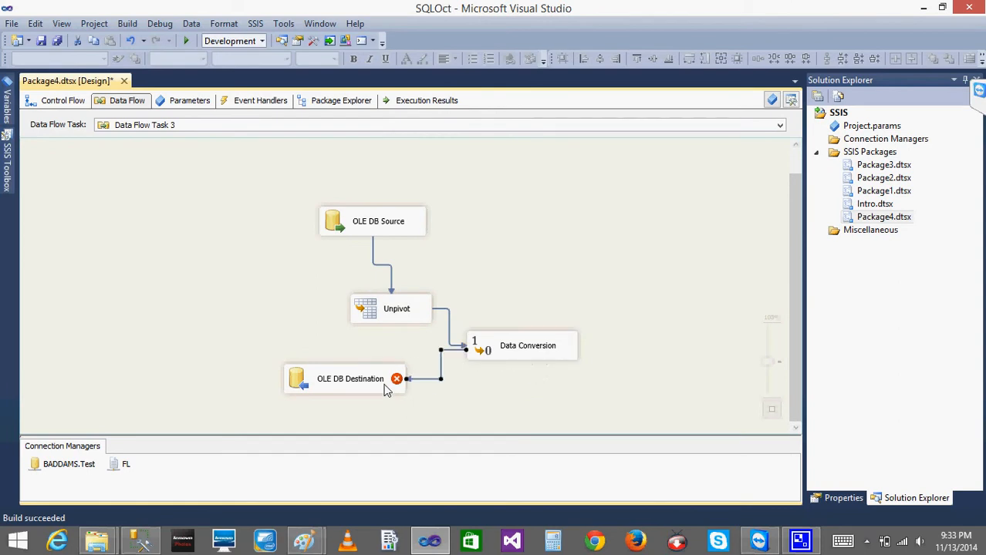
double_click(321, 383)
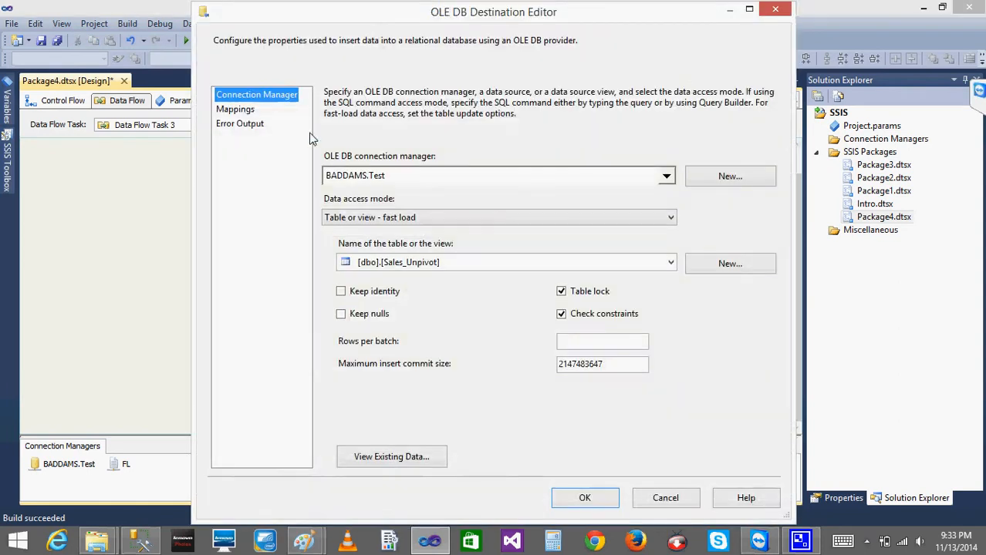
left_click(243, 110)
left_click(489, 322)
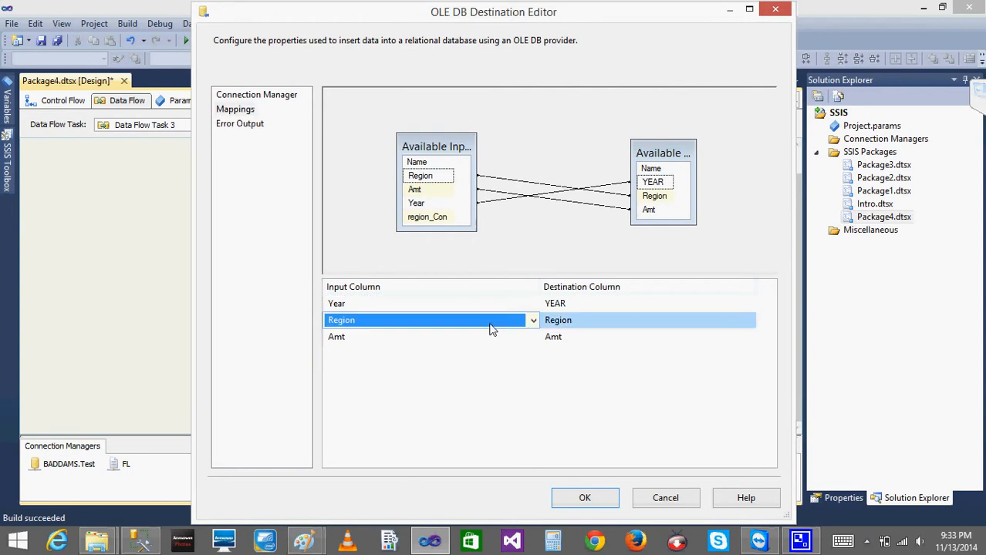
left_click(532, 320)
left_click(398, 362)
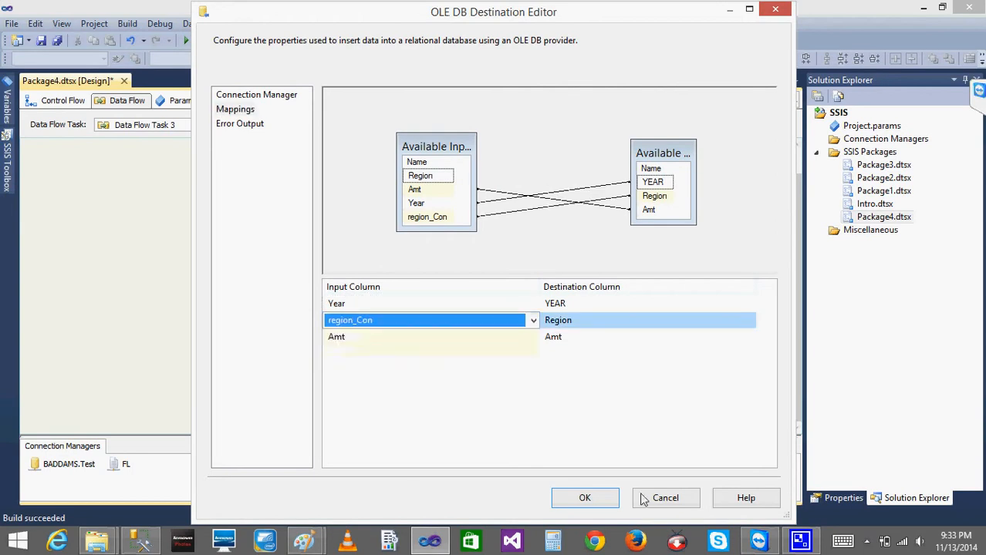
left_click(585, 498)
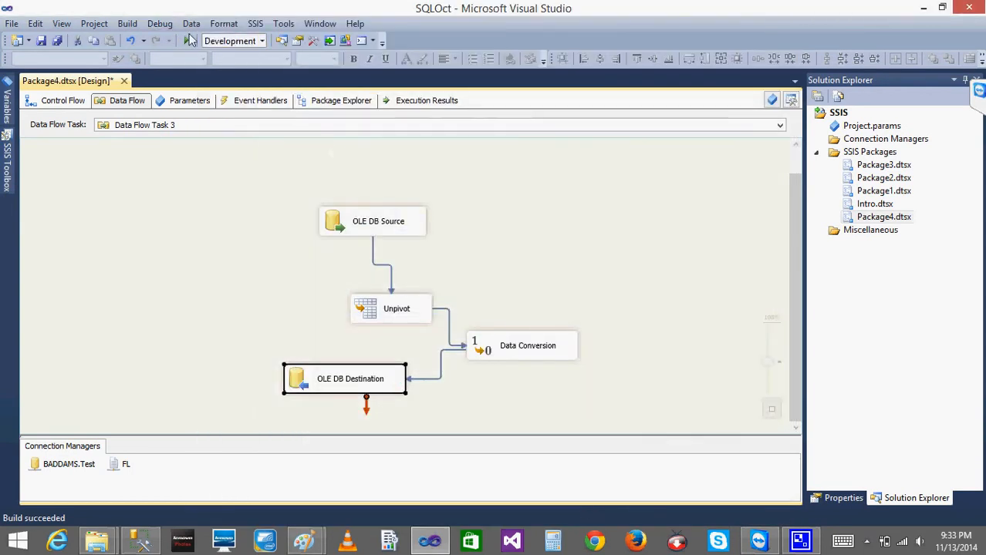
- Run the package with the data conversion in place, then stop debugging
left_click(186, 42)
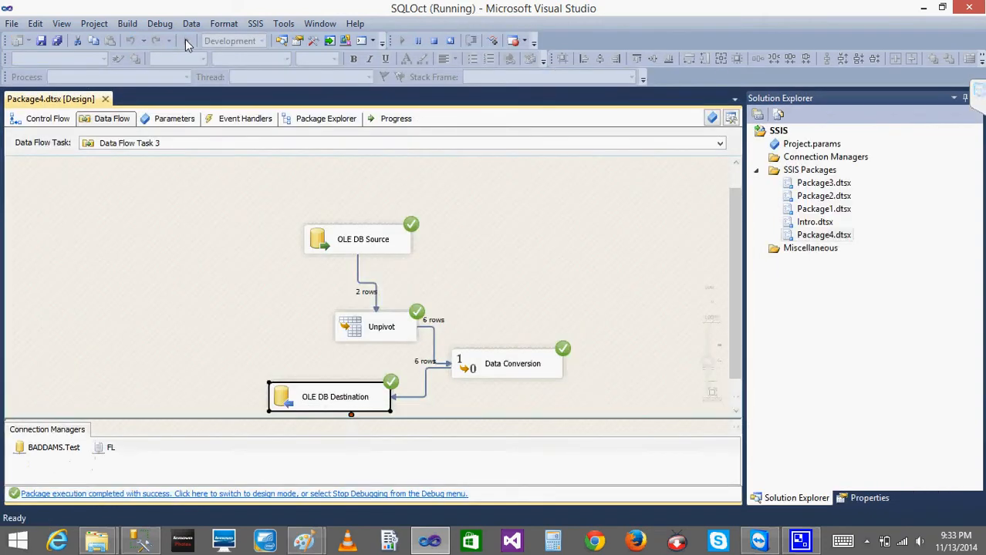
left_click(434, 40)
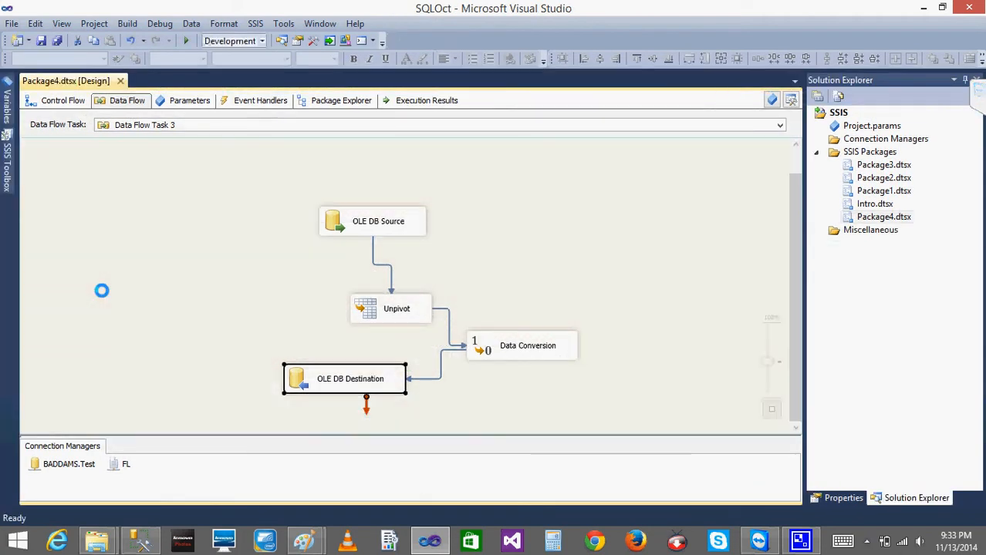
- Open Data Flow Task 2 from the control flow and show its Pivot transformation in the Advanced Editor
left_click(58, 100)
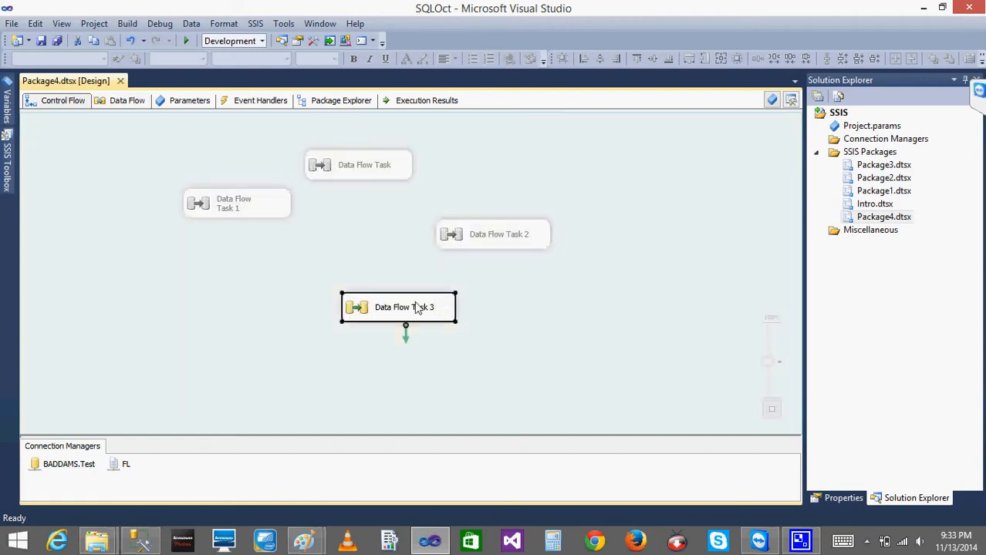
left_click(465, 240)
double_click(465, 240)
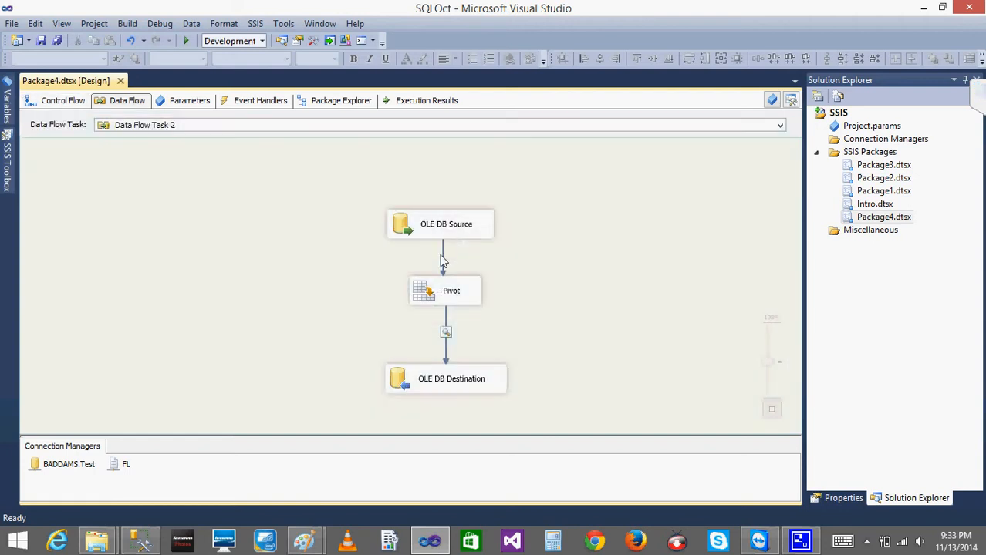
right_click(432, 297)
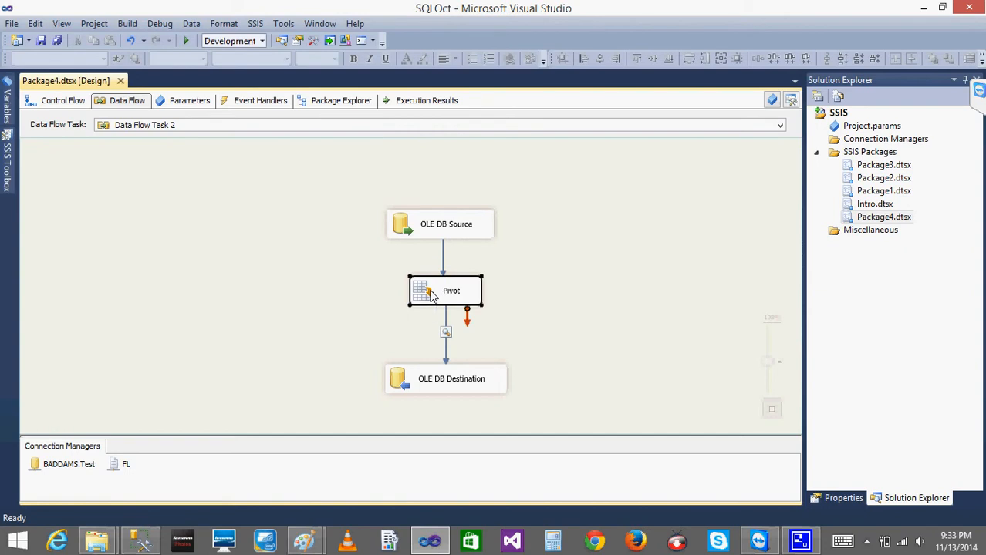
left_click(519, 318)
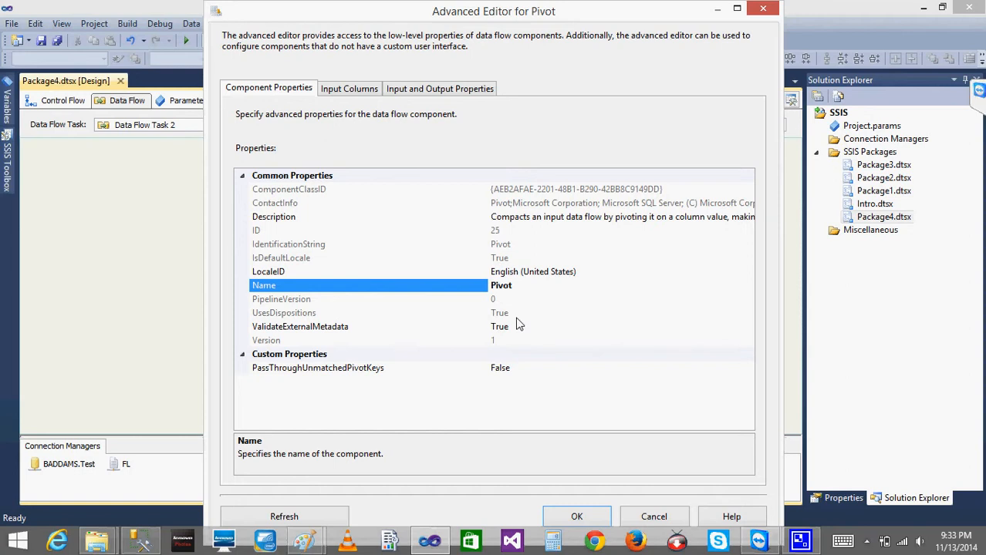
- Switch to the Year/Region/Amt sketch in Paint, circle 2010, East and the Region heading, and mark Region with a circled 2
mouse_move(304, 540)
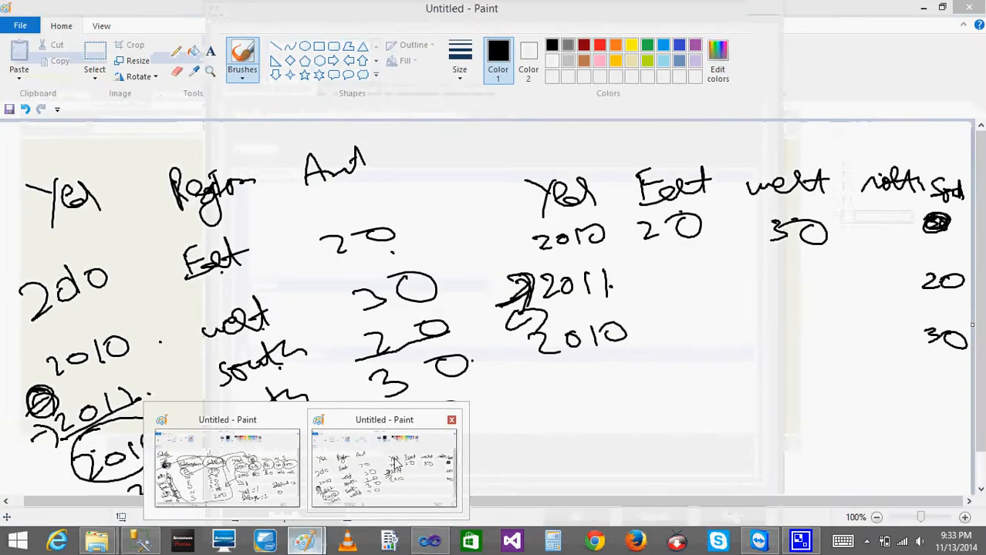
left_click(395, 462)
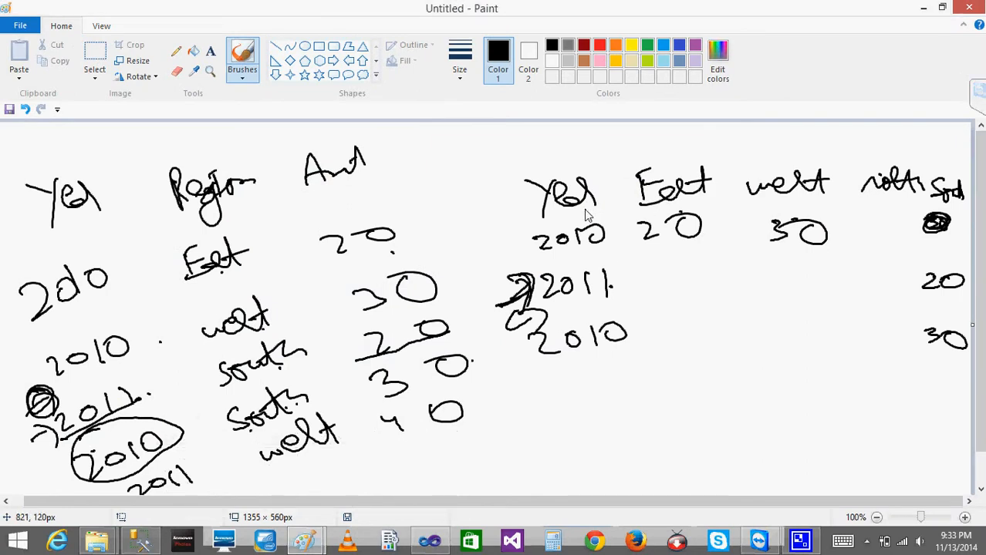
mouse_move(585, 215)
left_mouse_down()
mouse_move(537, 258)
mouse_move(605, 245)
mouse_move(561, 224)
mouse_move(510, 243)
mouse_move(474, 273)
mouse_move(488, 291)
left_mouse_up()
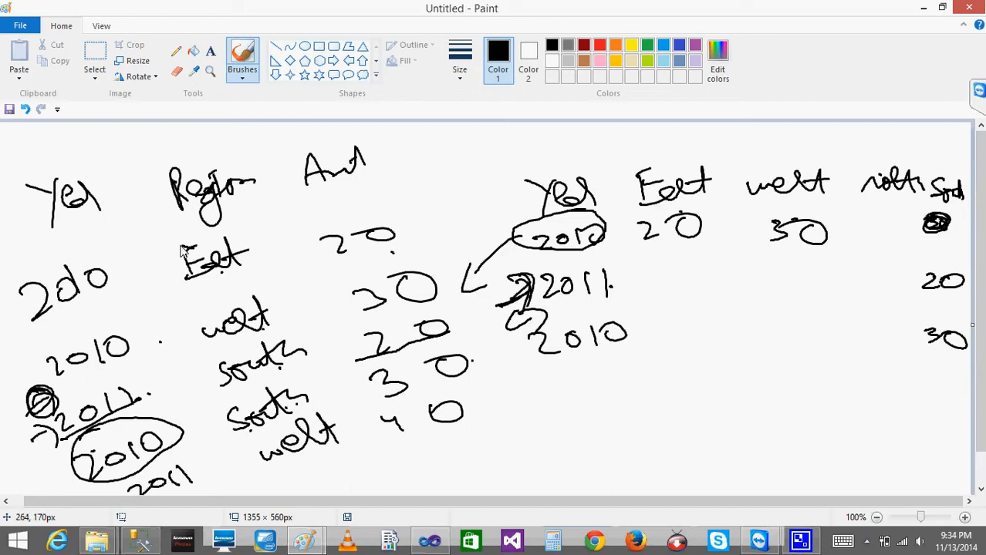
mouse_move(184, 250)
left_mouse_down()
mouse_move(204, 293)
mouse_move(253, 254)
mouse_move(182, 242)
mouse_move(199, 264)
left_mouse_up()
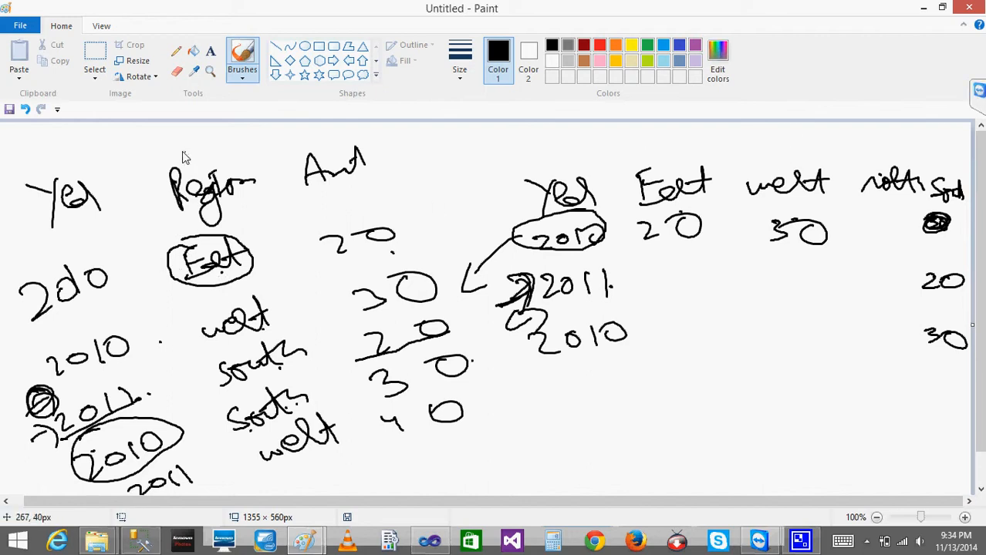
mouse_move(190, 152)
left_mouse_down()
mouse_move(254, 233)
mouse_move(185, 157)
left_mouse_up()
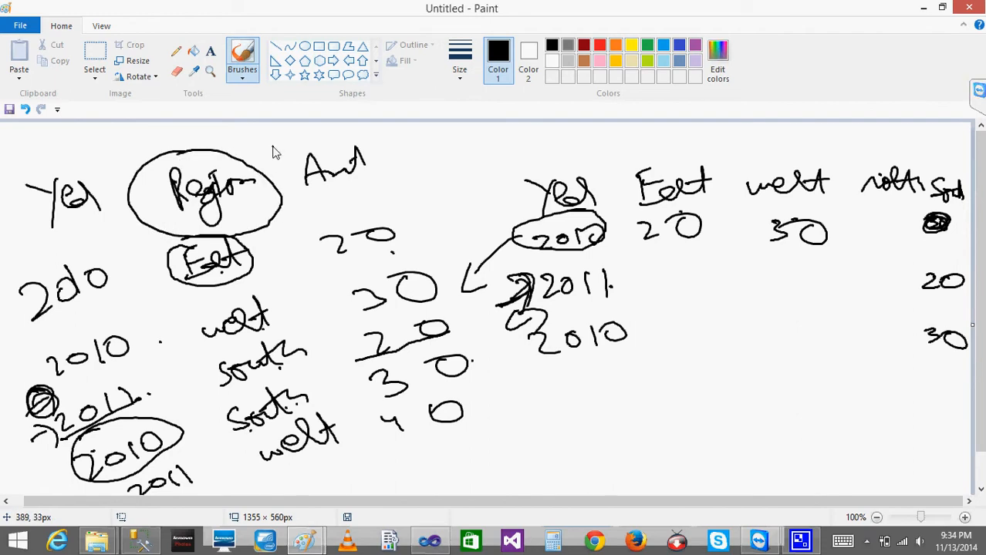
mouse_move(247, 131)
left_mouse_down()
mouse_move(270, 147)
mouse_move(275, 135)
left_mouse_up()
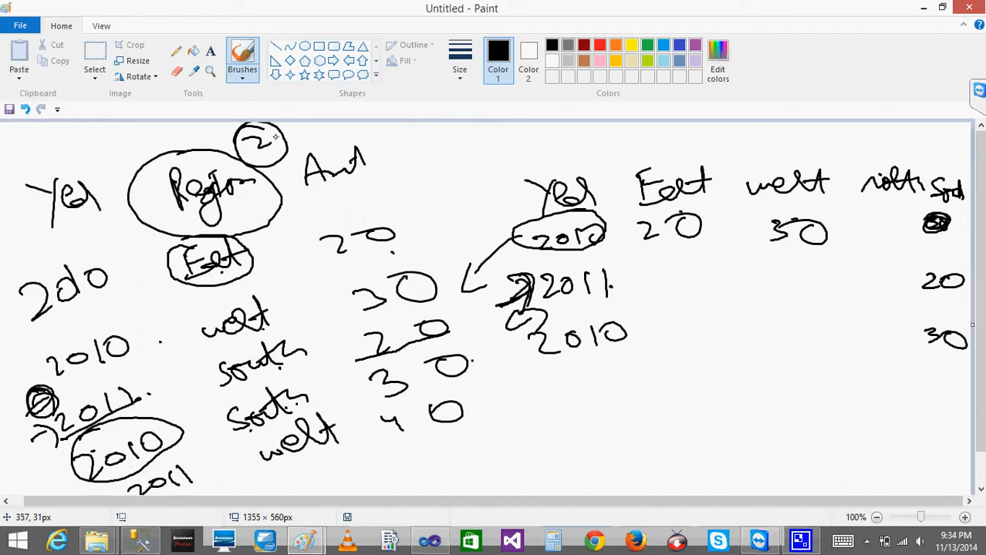
mouse_move(229, 165)
left_mouse_down()
mouse_move(247, 243)
mouse_move(286, 161)
left_mouse_up()
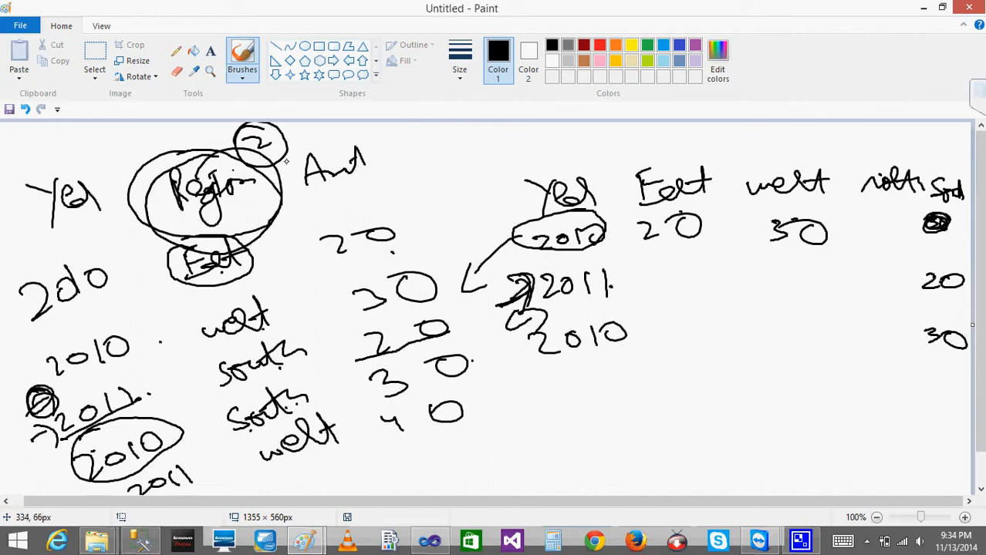
- Circle the East heading in the pivoted sketch, add a downward arrow beside it, and mark its link to Amt
mouse_move(670, 143)
left_mouse_down()
mouse_move(624, 173)
mouse_move(737, 174)
mouse_move(648, 145)
left_mouse_up()
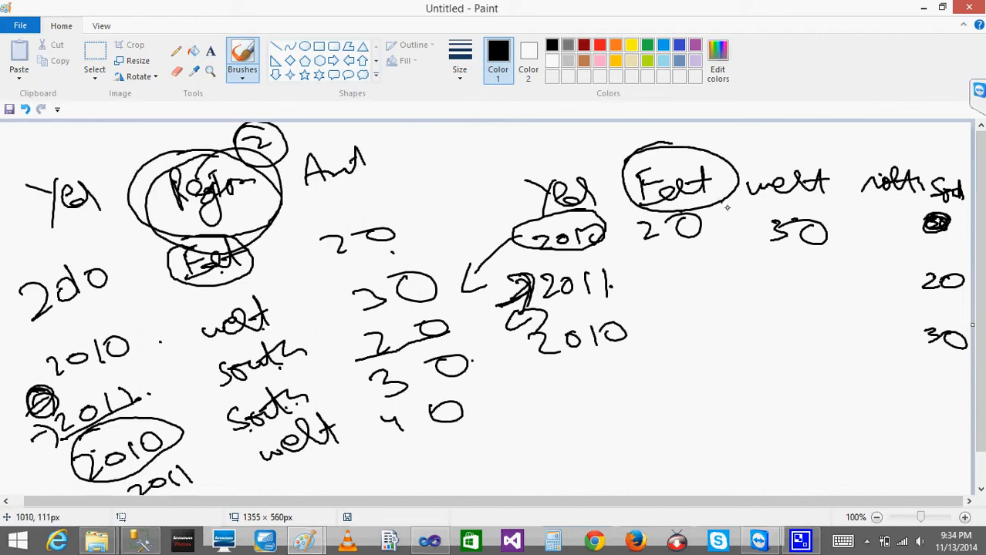
left_click_drag(716, 215, 741, 220)
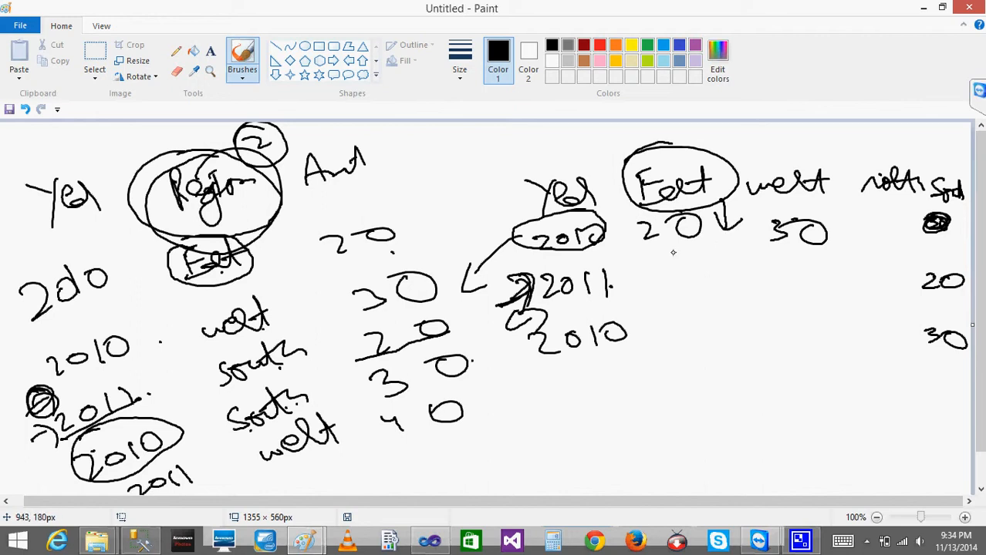
mouse_move(637, 262)
left_mouse_down()
mouse_move(719, 234)
mouse_move(652, 259)
mouse_move(693, 303)
mouse_move(429, 245)
mouse_move(370, 245)
mouse_move(431, 236)
left_mouse_up()
mouse_move(369, 154)
left_mouse_down()
mouse_move(398, 140)
mouse_move(424, 150)
mouse_move(435, 133)
left_mouse_up()
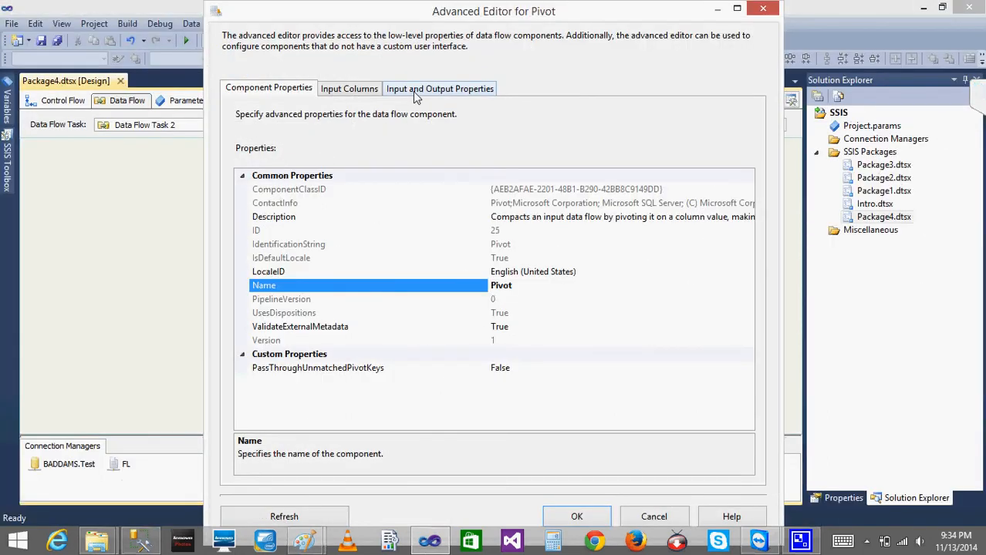
- Return to Visual Studio and review the Pivot's input columns, checking the PivotUsage of YEAR, Region and Amt
left_click(413, 91)
left_click(349, 89)
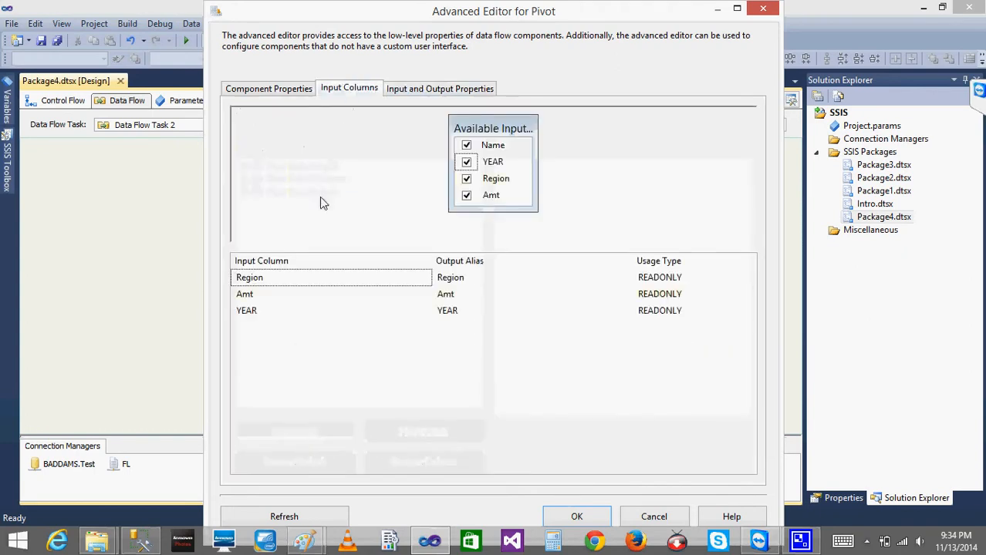
left_click(445, 94)
left_click(244, 167)
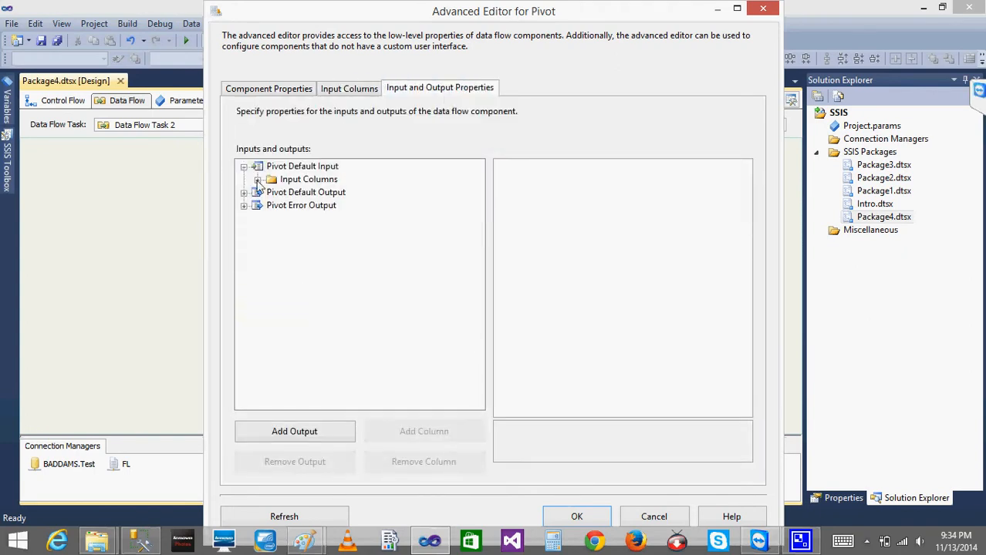
left_click(257, 180)
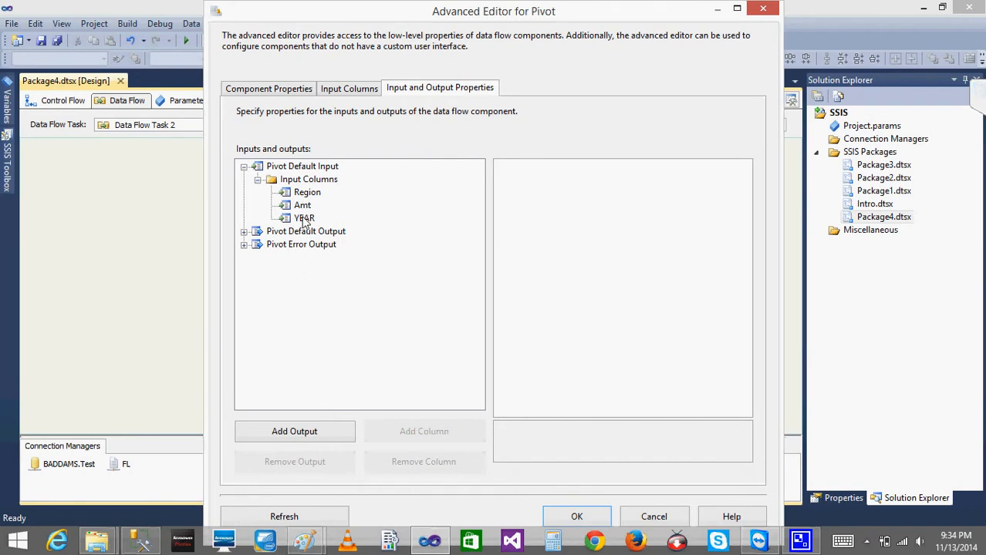
left_click(304, 219)
left_click(746, 413)
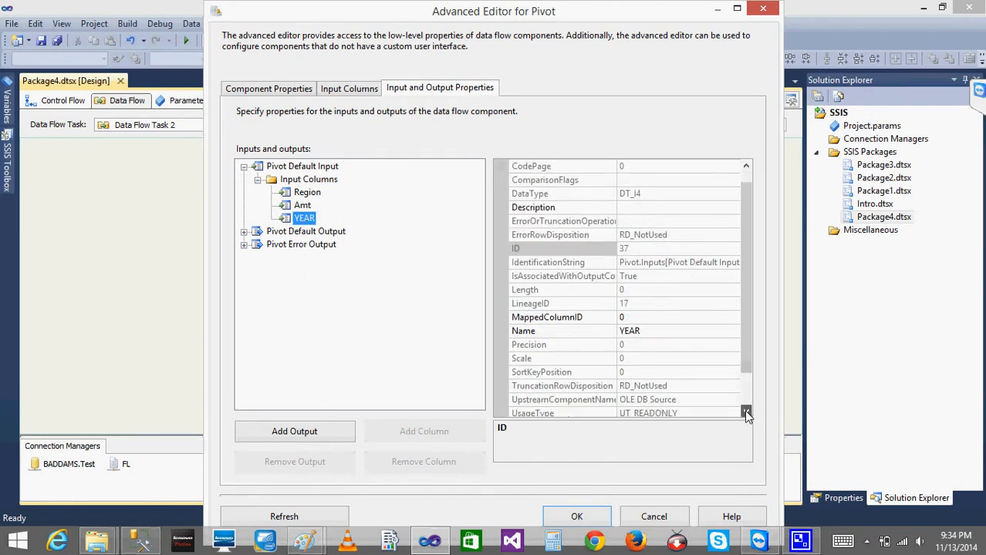
left_click(307, 194)
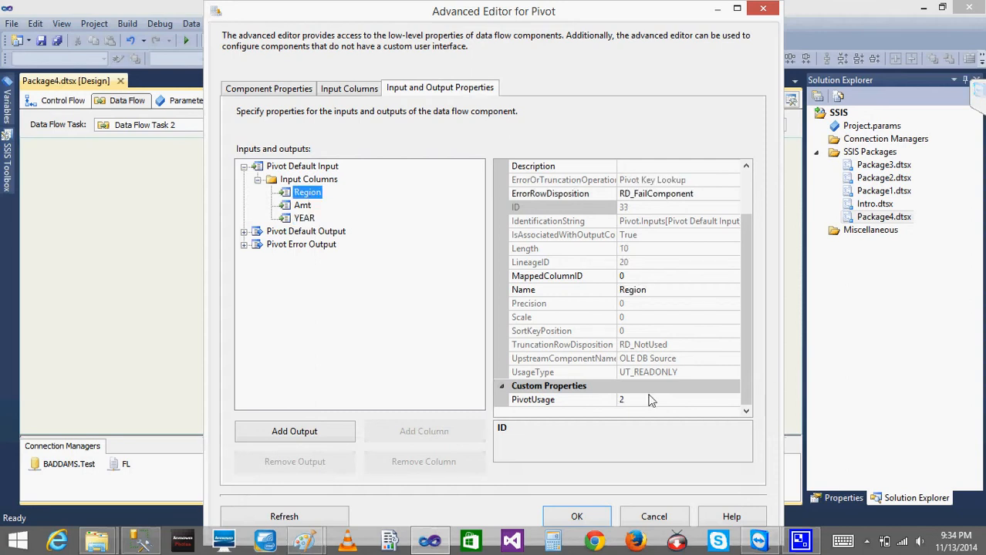
left_click(301, 207)
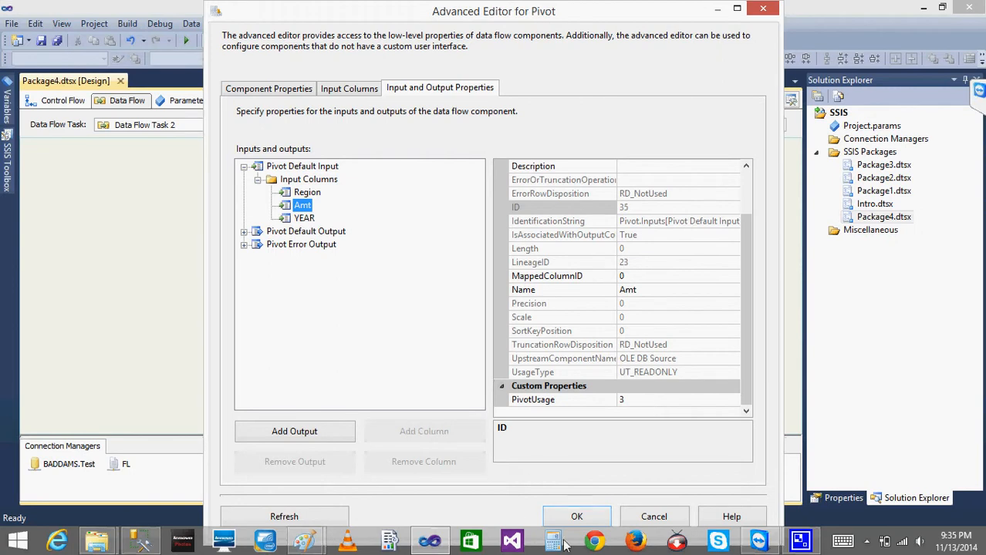
- Examine the properties of the Pivot's South, West and East output columns and glance at the query results in SQL Server Management Studio
left_click(244, 232)
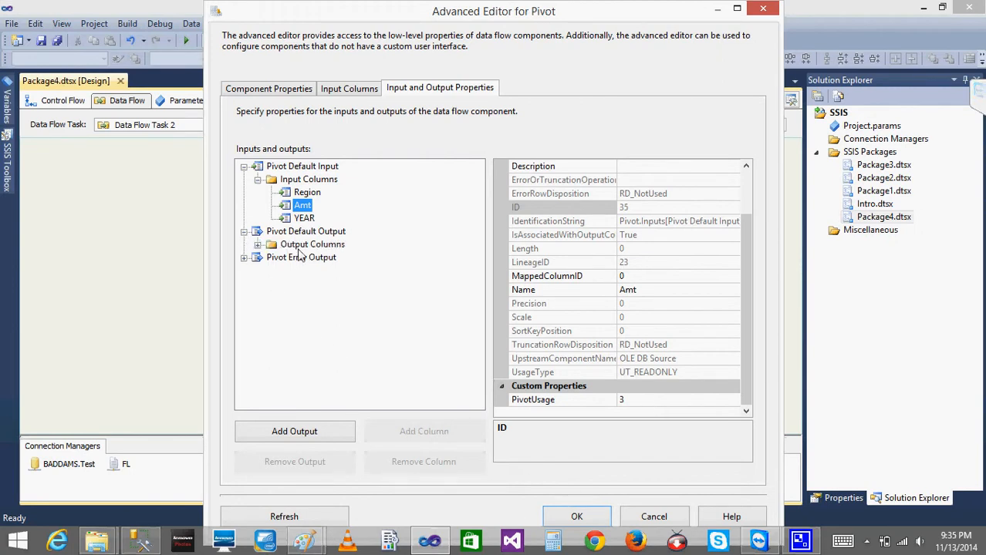
left_click(258, 244)
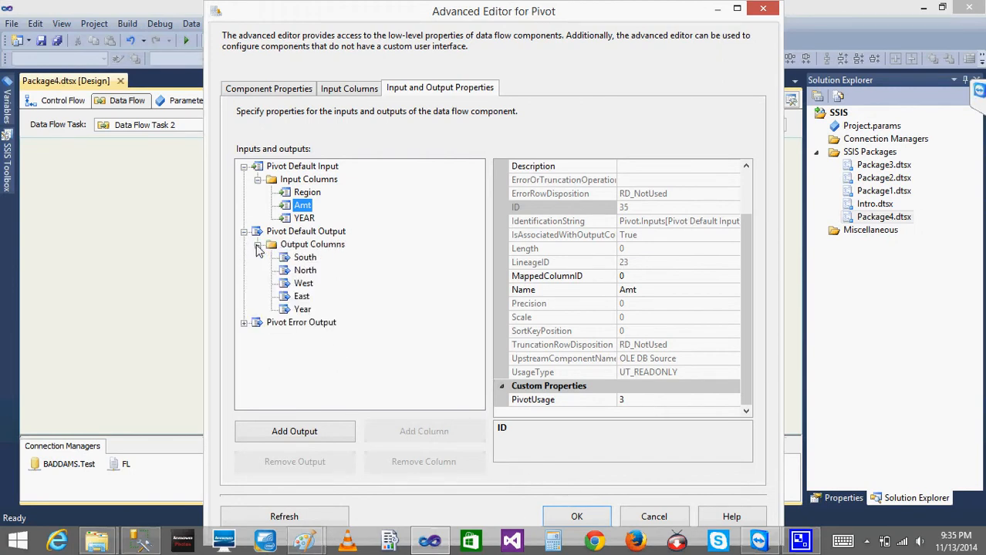
left_click(305, 258)
left_click(305, 283)
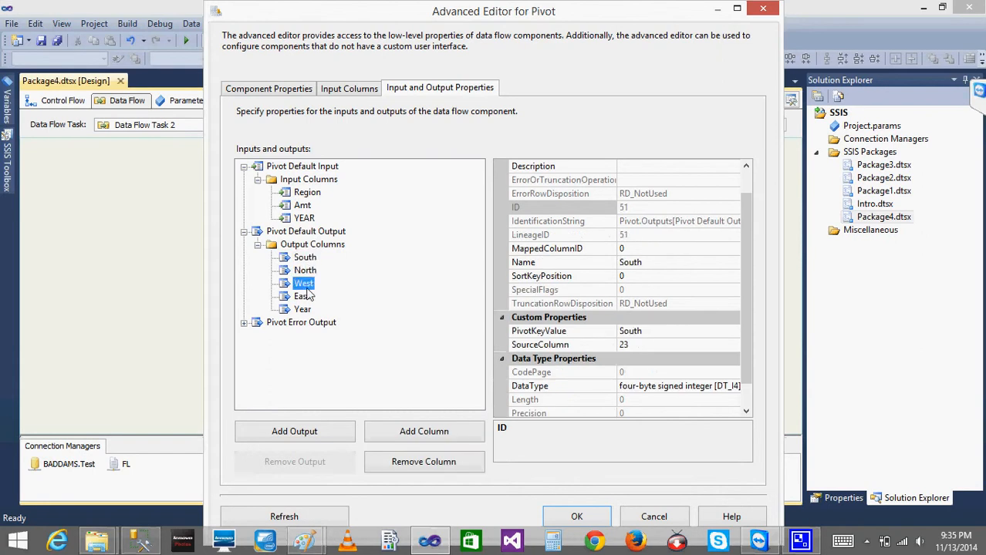
left_click(303, 298)
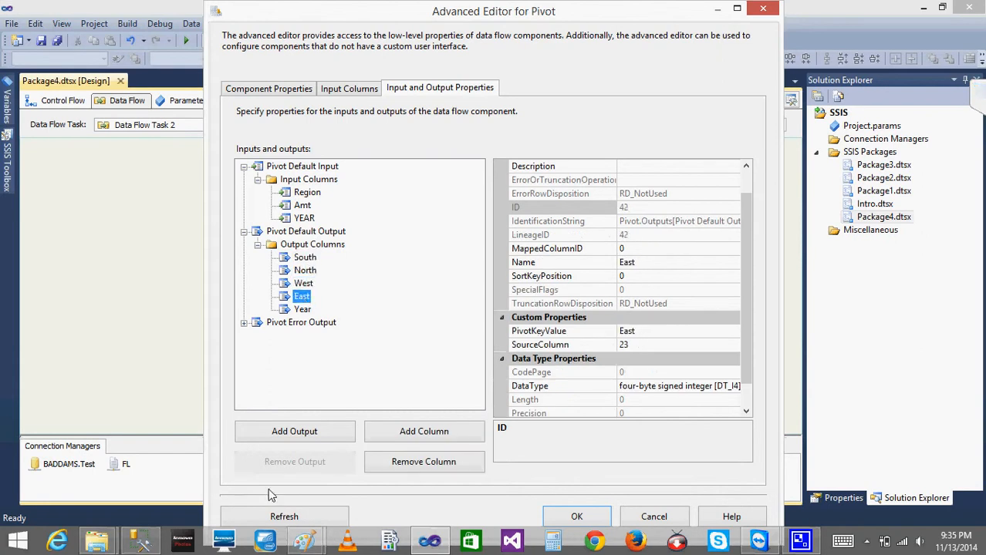
left_click(140, 542)
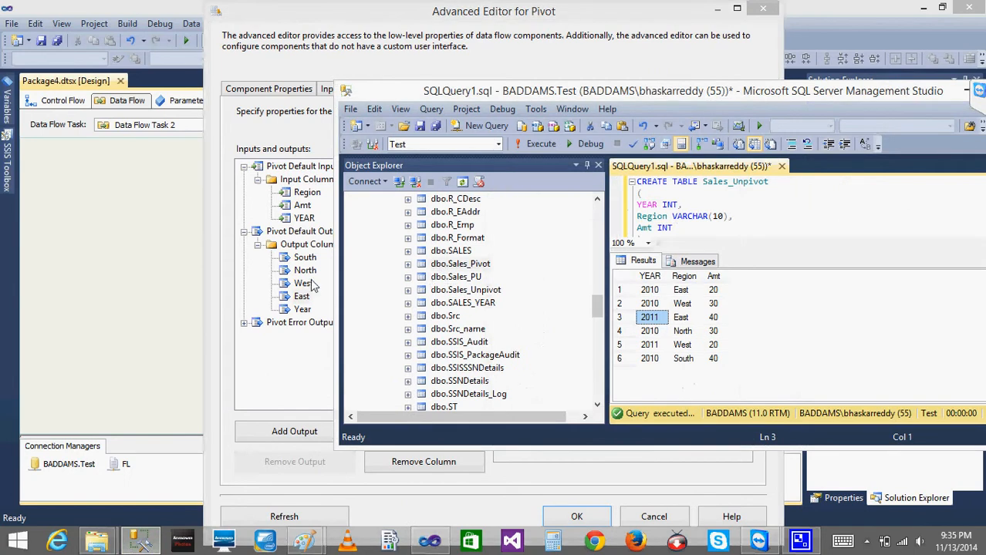
left_click(243, 282)
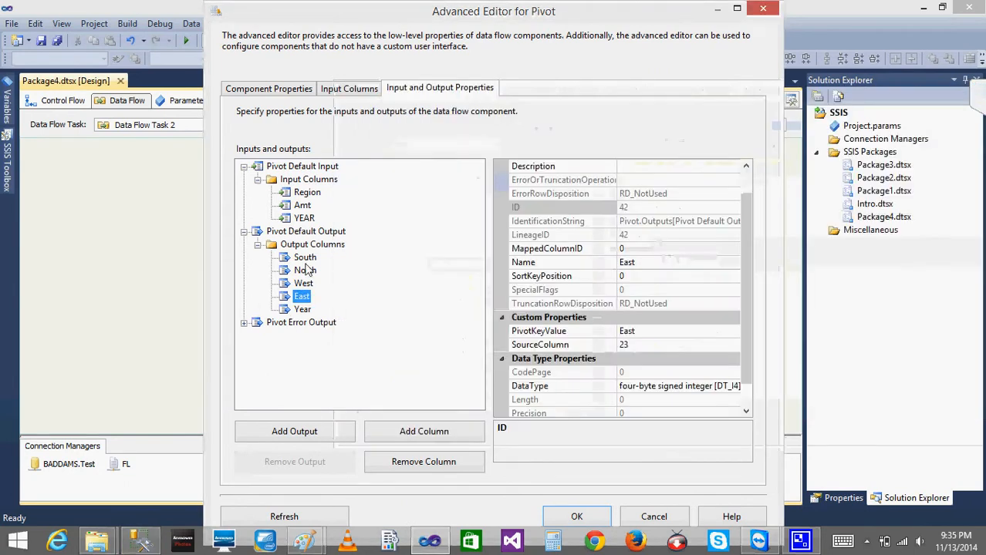
- Compare the SourceColumn of the Year and East outputs with the LineageID of the YEAR and Amt inputs
left_click(302, 311)
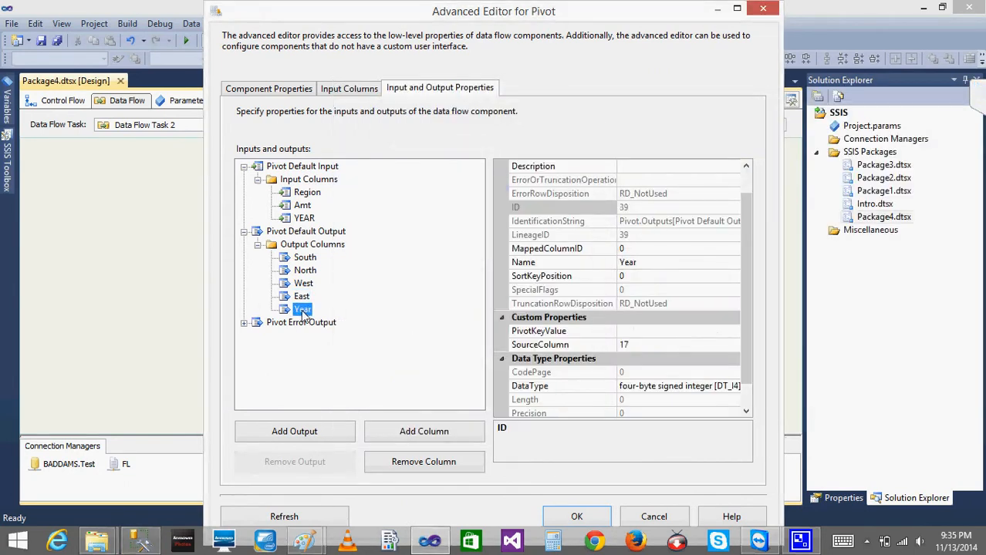
left_click(305, 218)
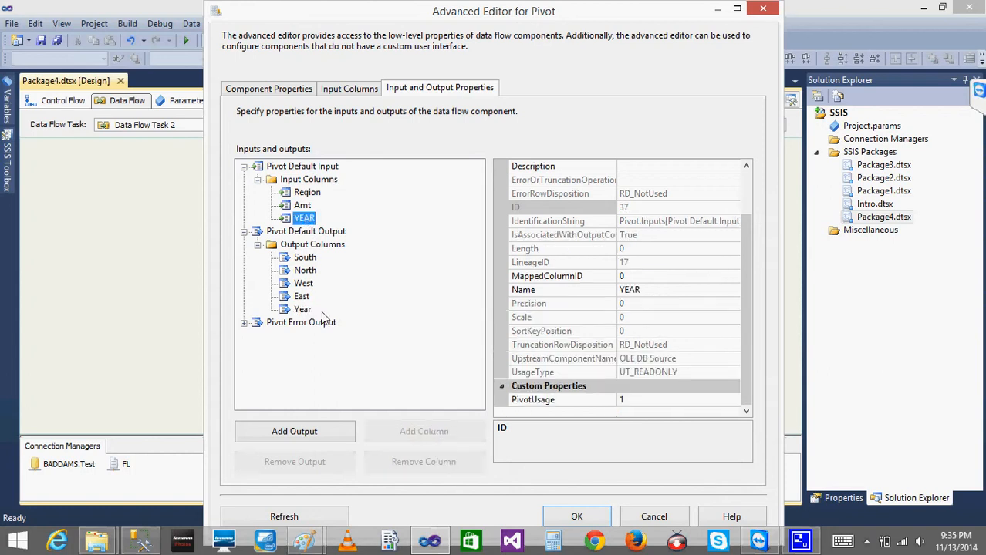
left_click(301, 310)
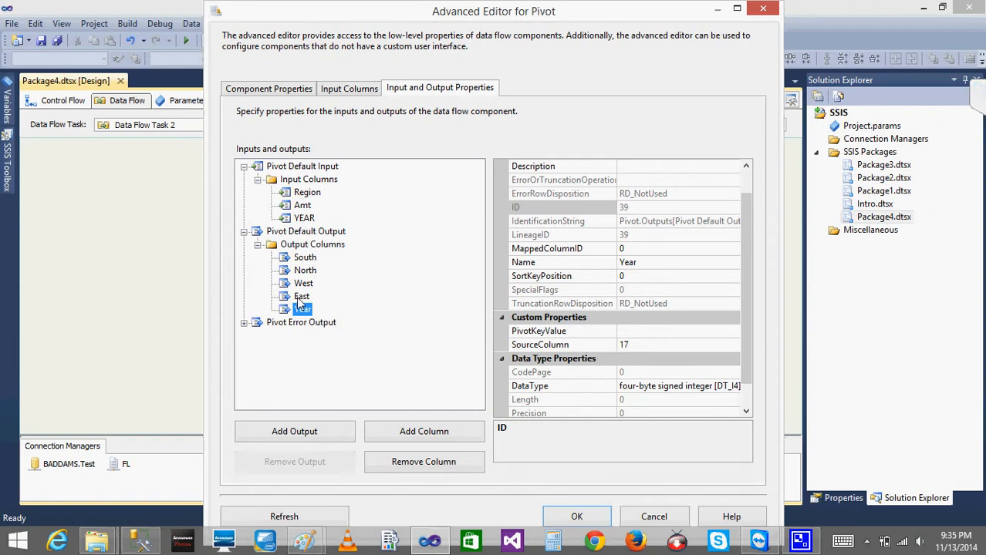
left_click(300, 299)
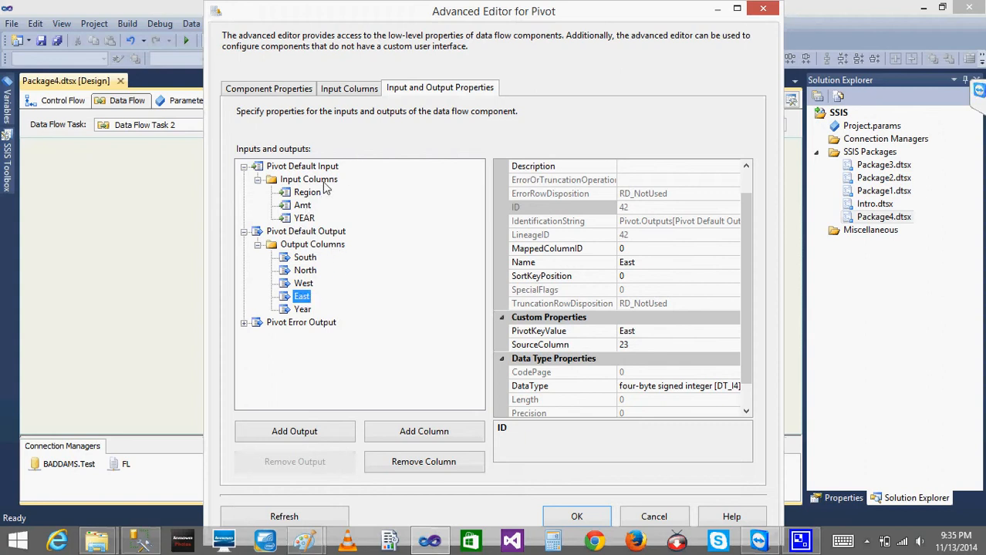
left_click(302, 207)
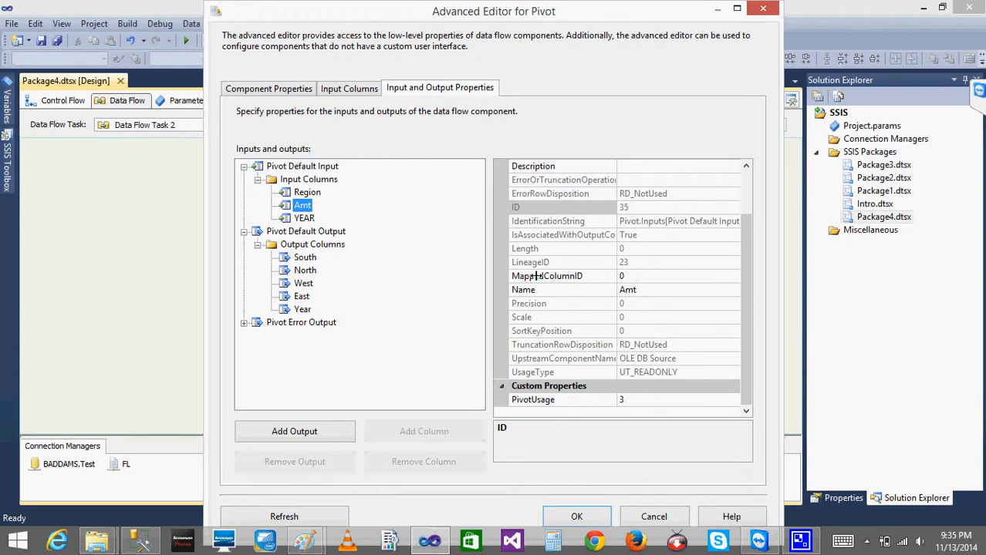
left_click(301, 297)
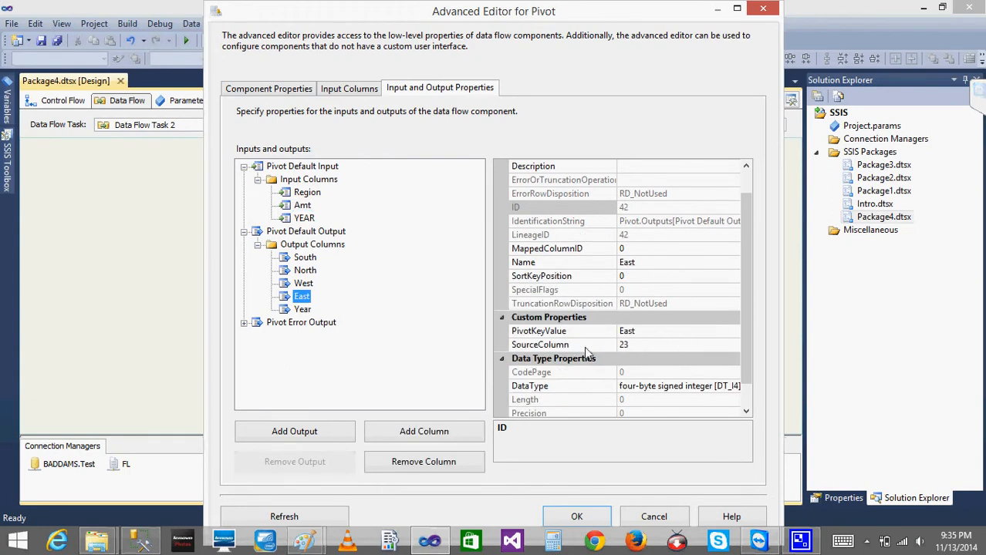
- Inspect East's SourceColumn and PivotKeyValue and check them against the Region values in the SQL Server Management Studio results
left_click(649, 347)
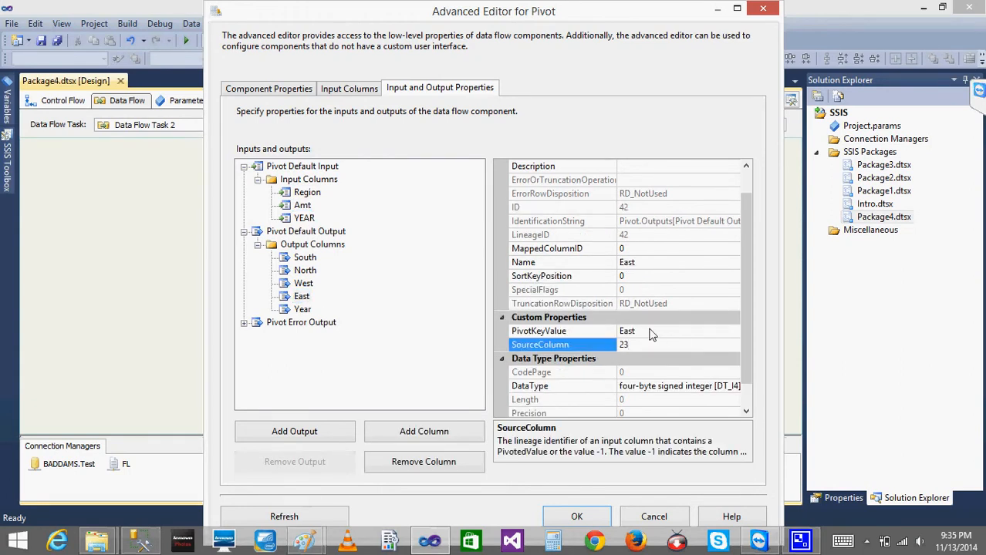
left_click(649, 333)
left_click(137, 544)
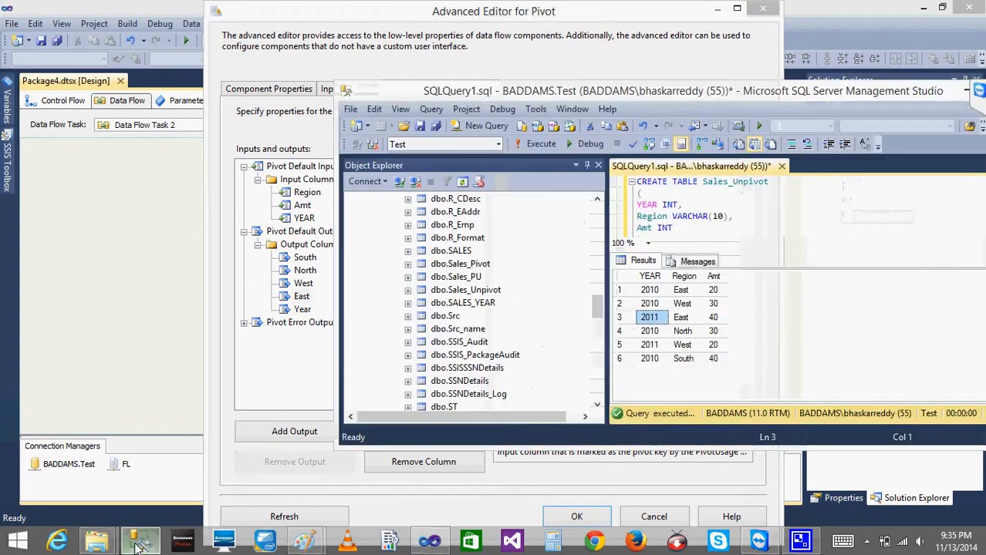
left_click(137, 544)
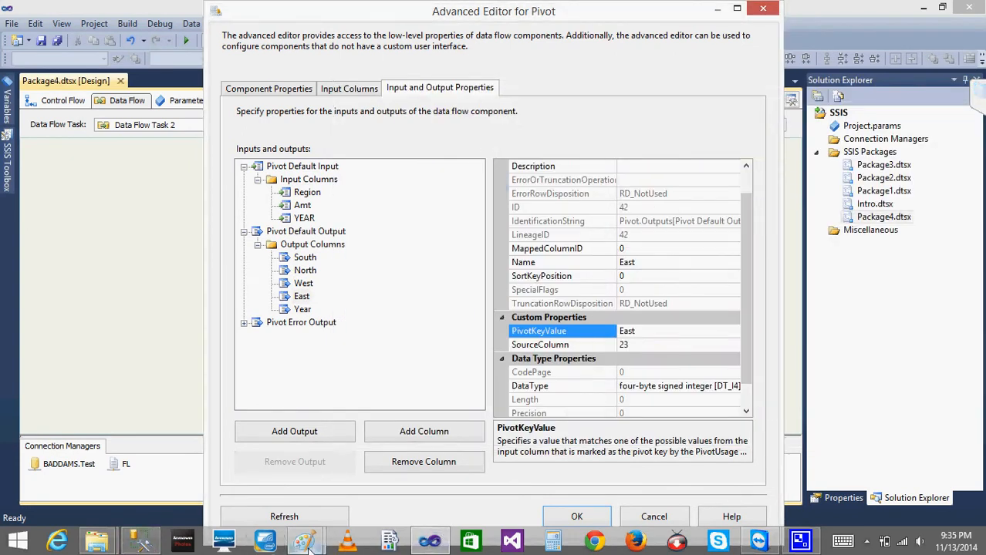
- Switch to the Paint sales sketch, outline the Sales region column's values and circle its first E, then put Paint away
mouse_move(307, 544)
left_click(285, 463)
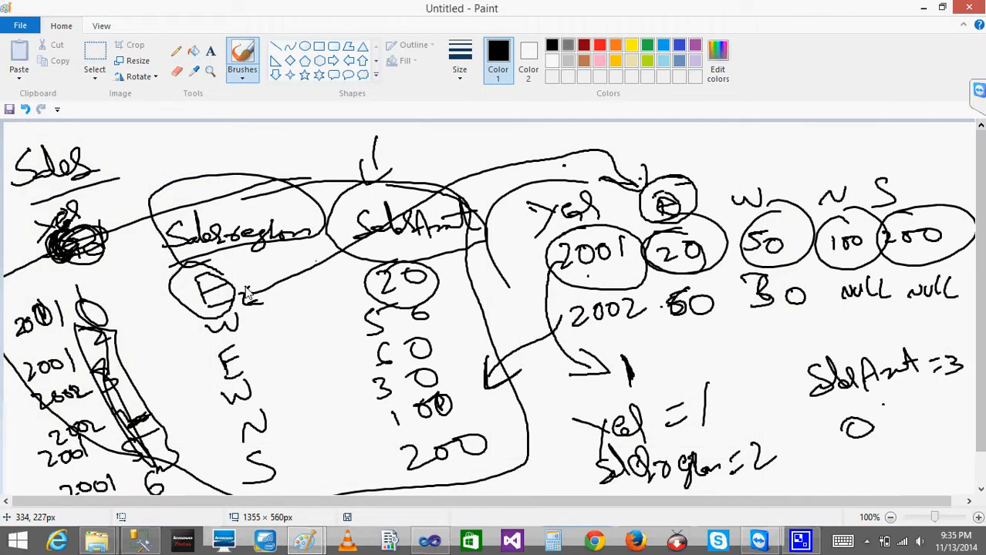
mouse_move(210, 259)
left_mouse_down()
mouse_move(324, 488)
mouse_move(270, 289)
mouse_move(316, 271)
mouse_move(292, 300)
left_mouse_up()
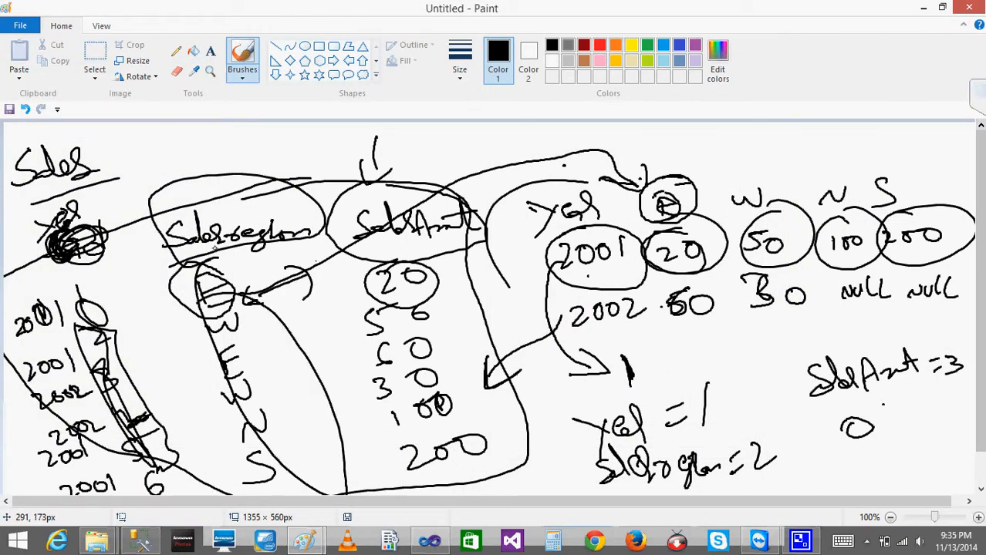
mouse_move(213, 284)
left_mouse_down()
mouse_move(258, 271)
mouse_move(171, 316)
left_mouse_up()
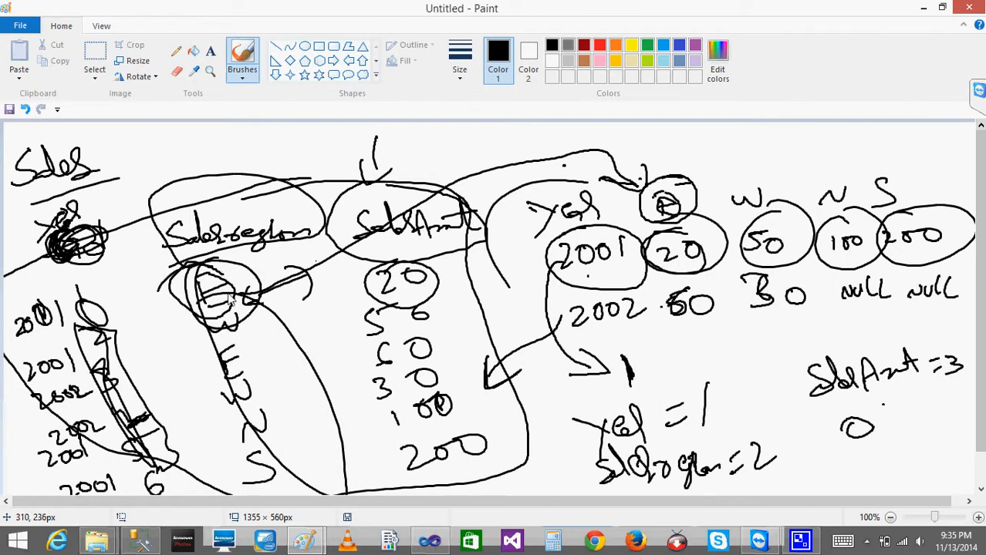
left_click(921, 9)
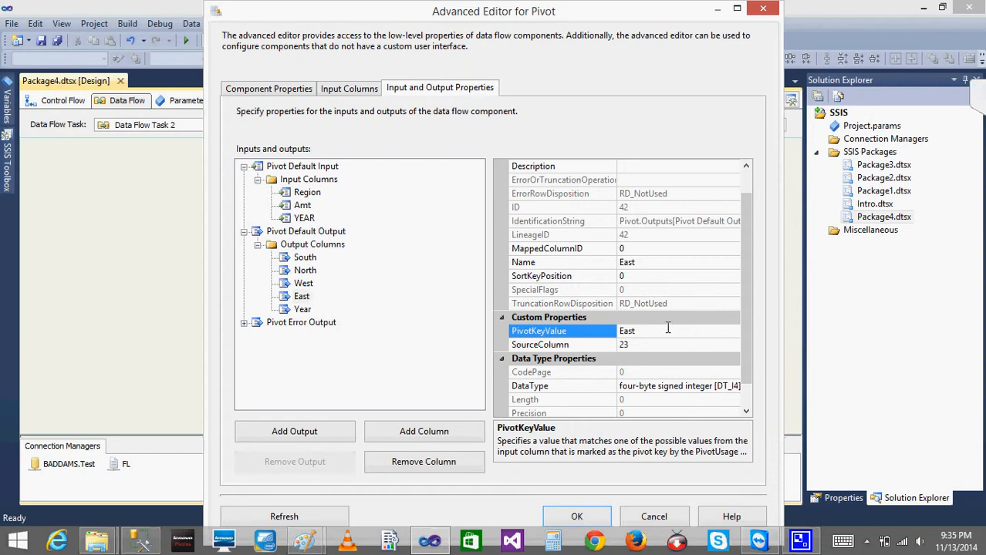
- Review the PivotKeyValue and SourceColumn of the Pivot's West, North and South outputs, then close the Advanced Editor
left_click(304, 284)
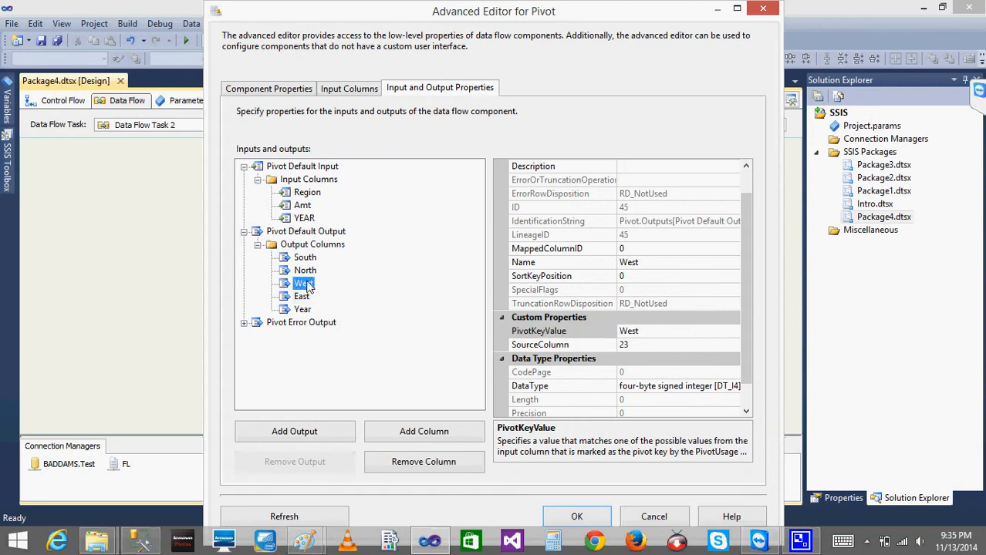
left_click(306, 270)
left_click(307, 259)
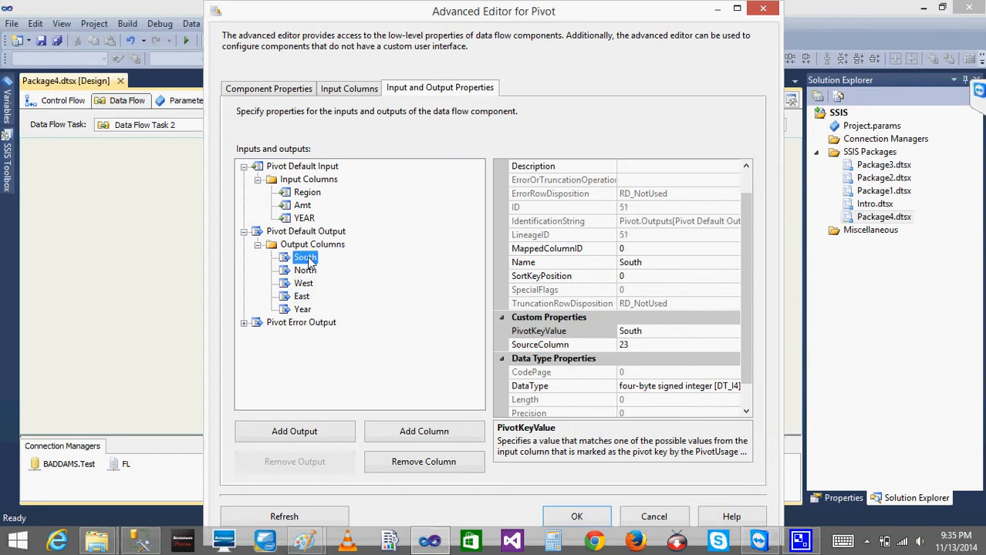
left_click(579, 517)
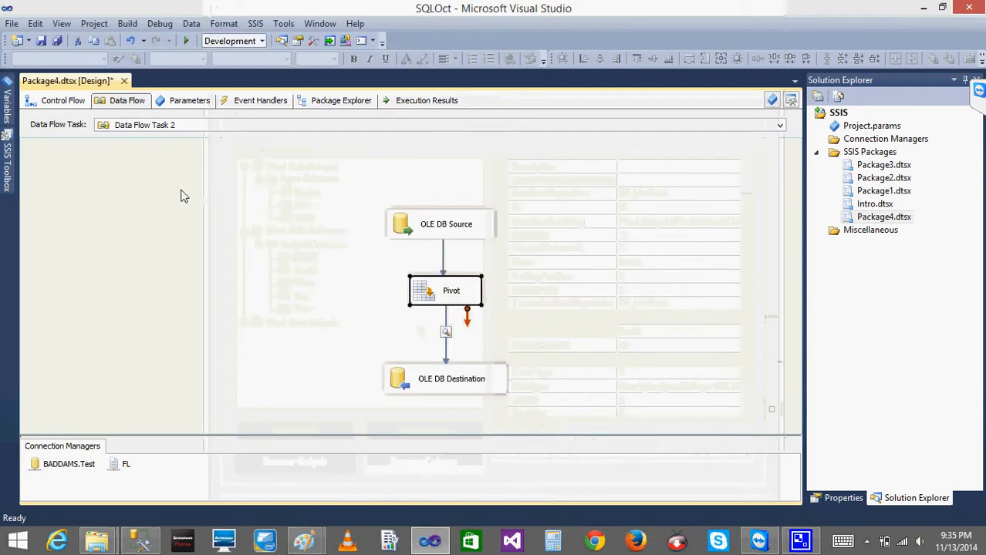
- Open Data Flow Task 3 from the control flow and preview the Sales_Pivot rows of its OLE DB Source
left_click(58, 104)
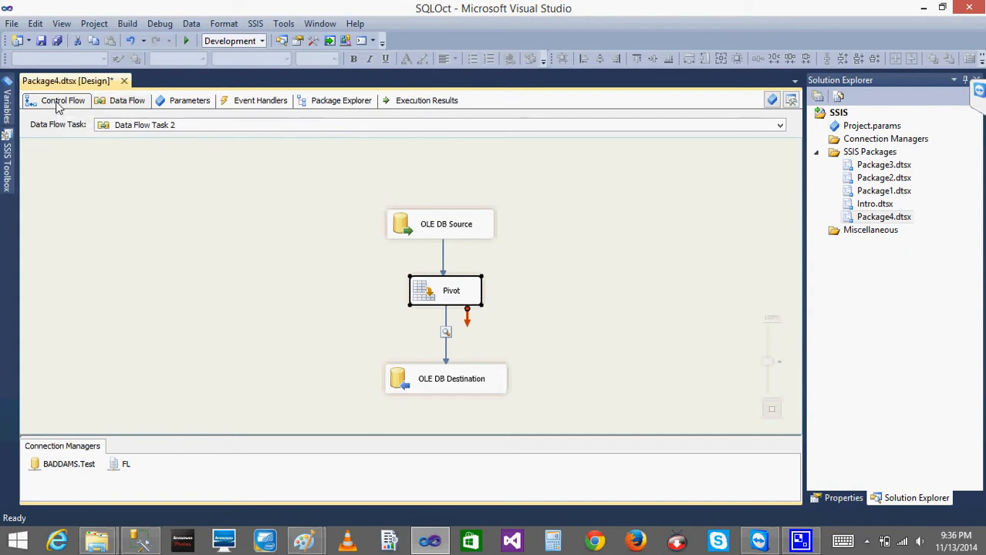
double_click(367, 308)
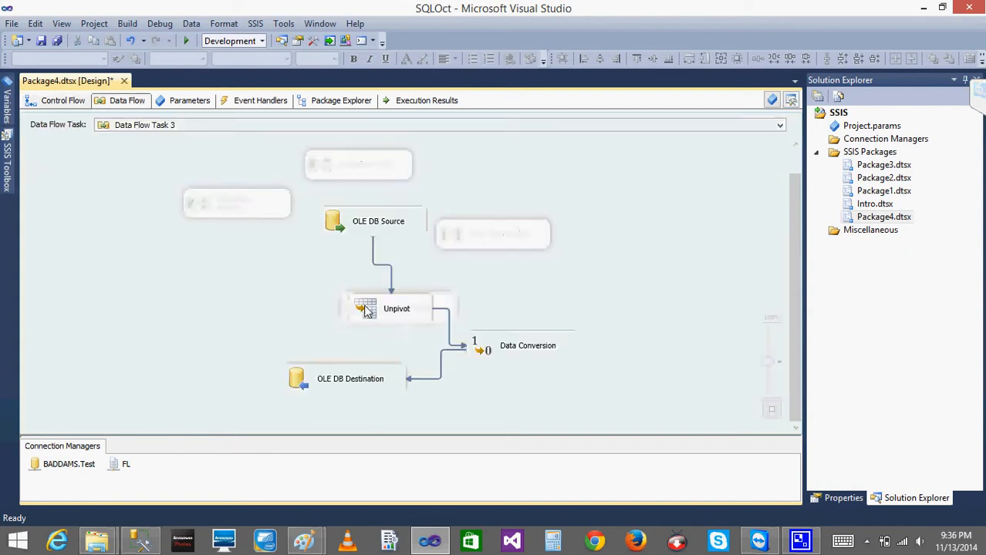
left_click(352, 223)
double_click(352, 223)
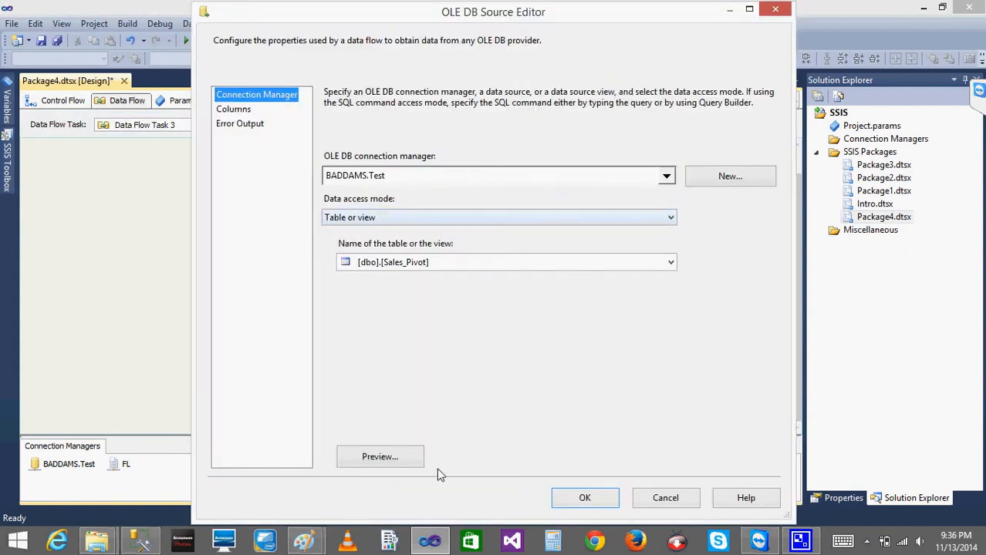
left_click(386, 460)
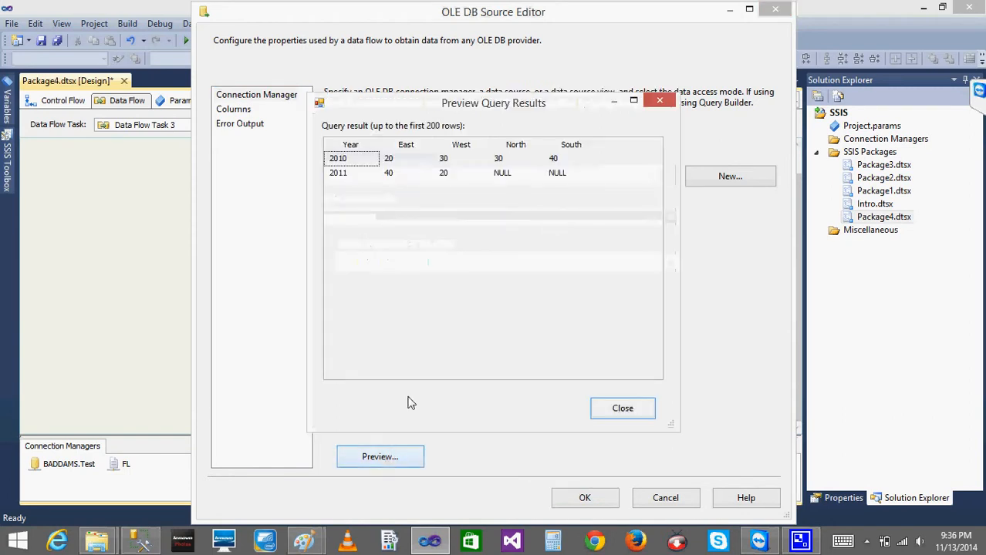
left_click(613, 415)
left_click(559, 502)
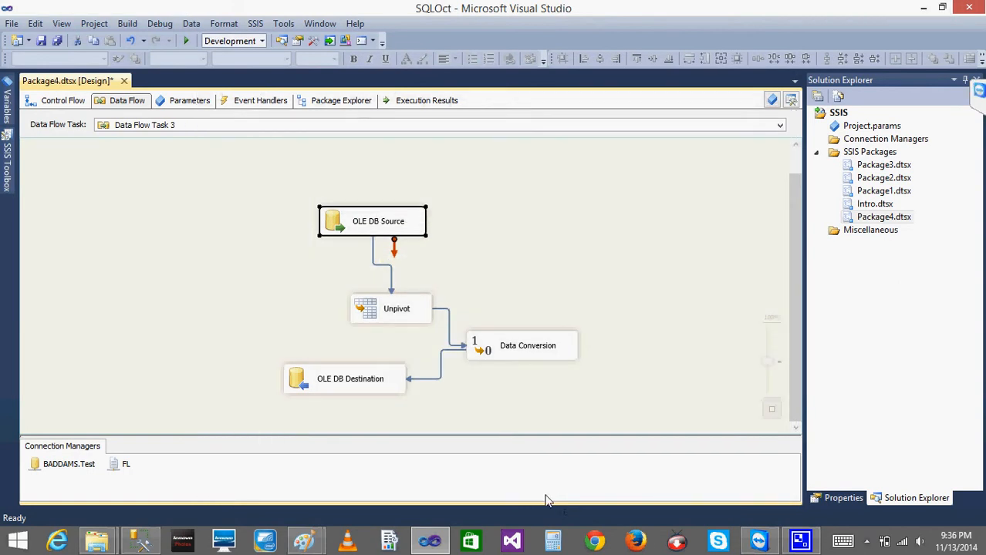
- Open the Unpivot transformation and clear the destination columns of East, West, North and South and the pivot key value column name
left_click(379, 322)
double_click(379, 322)
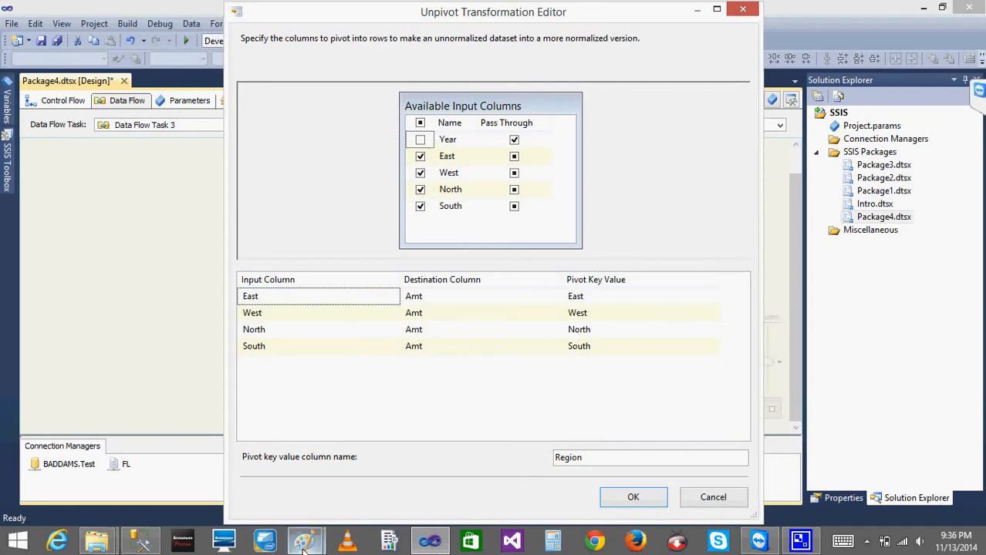
mouse_move(301, 550)
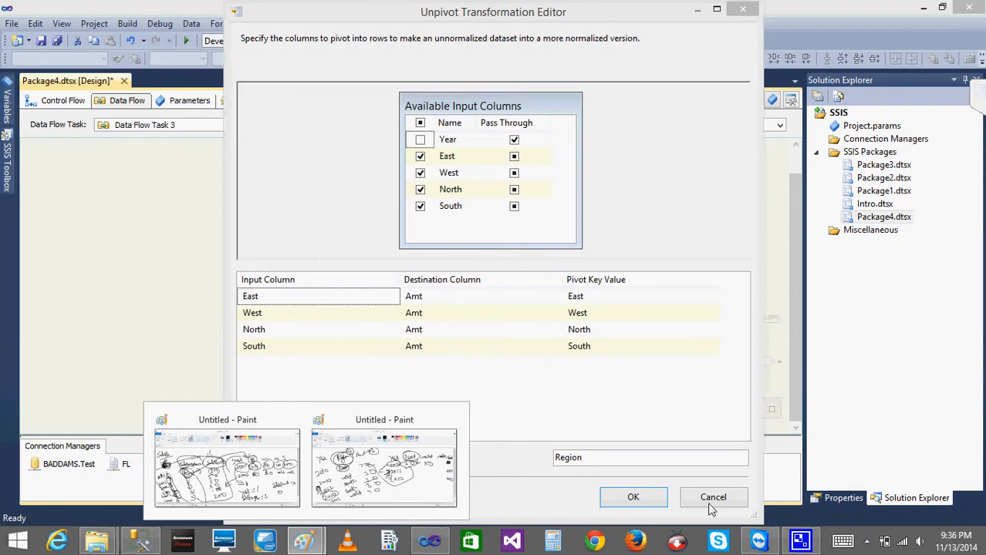
left_click(442, 297)
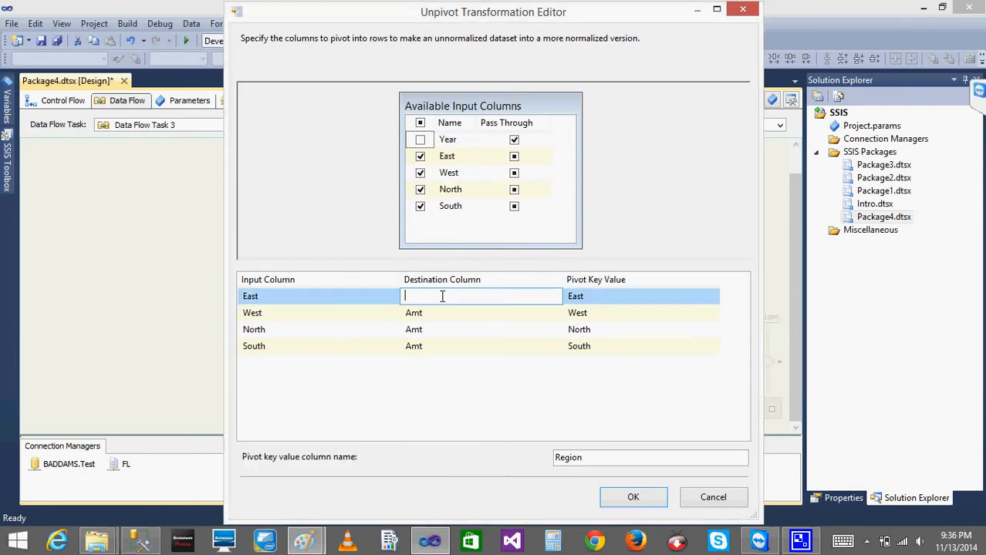
left_click(450, 313)
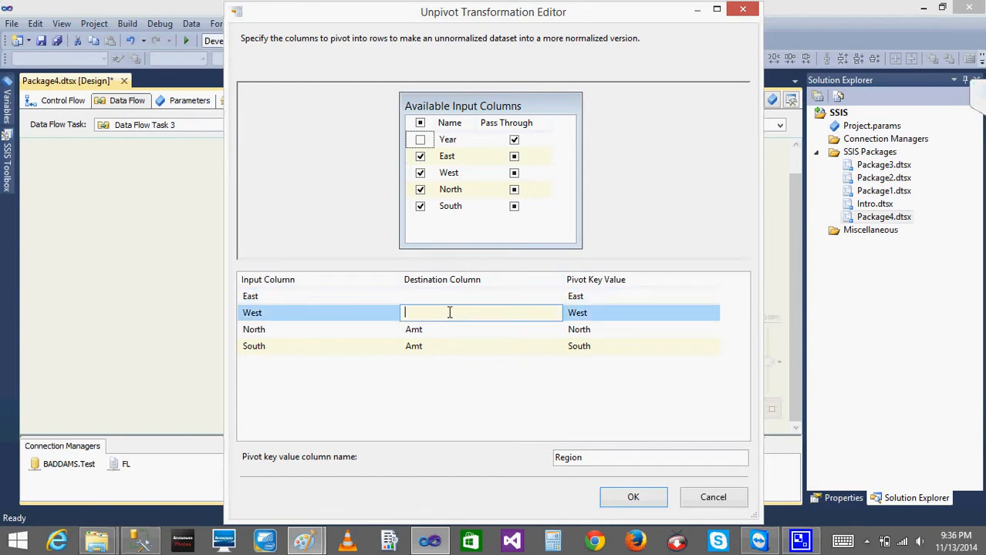
left_click(449, 329)
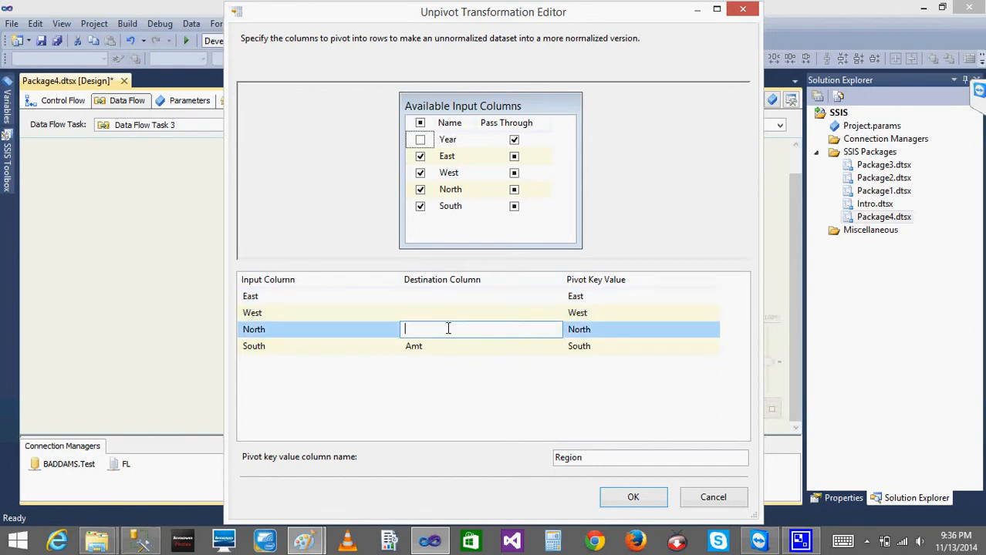
left_click(447, 349)
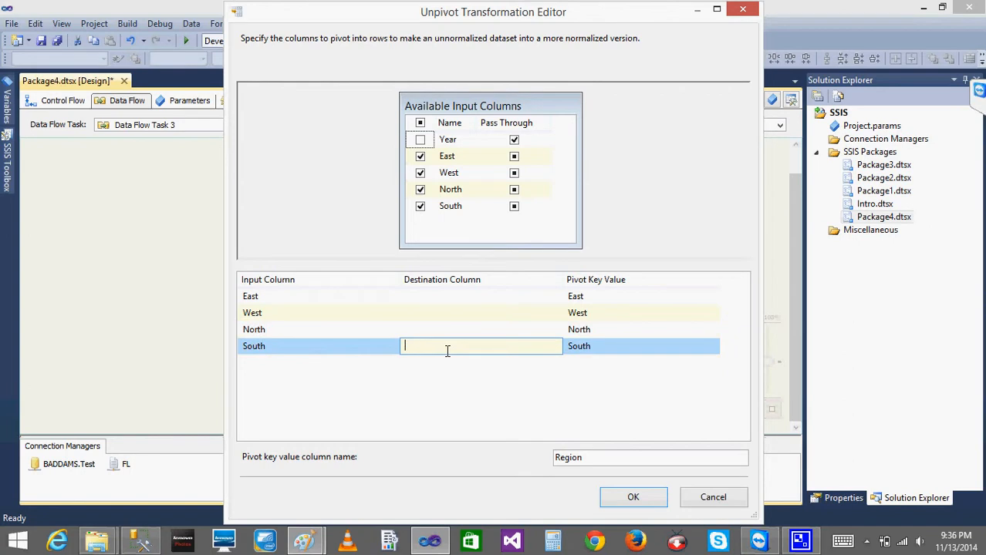
left_click(607, 458)
key("BackSpace")
key("BackSpace")
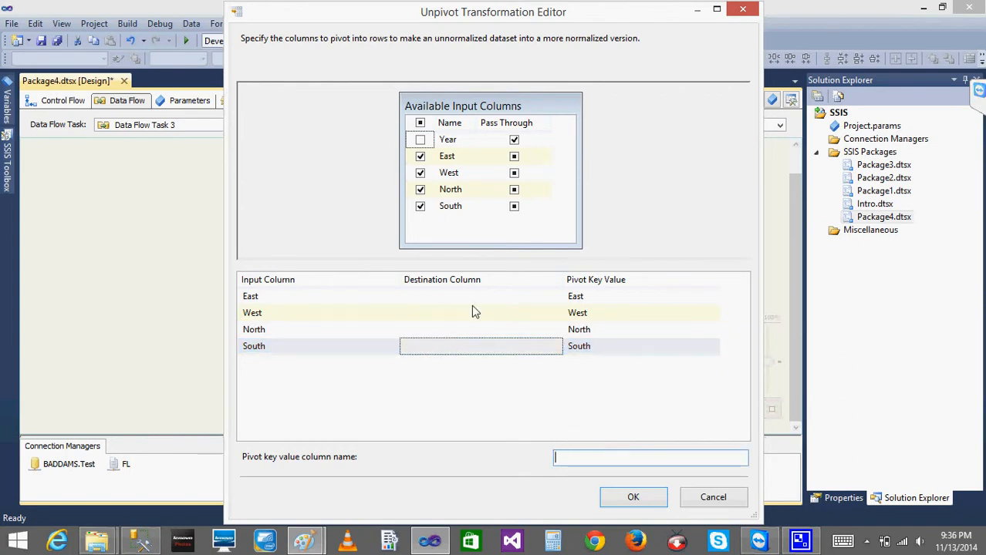
- Switch to SQL Server Management Studio, select the top 1000 rows of Sales_Pivot and examine the 2010 East and West amounts
left_click(146, 540)
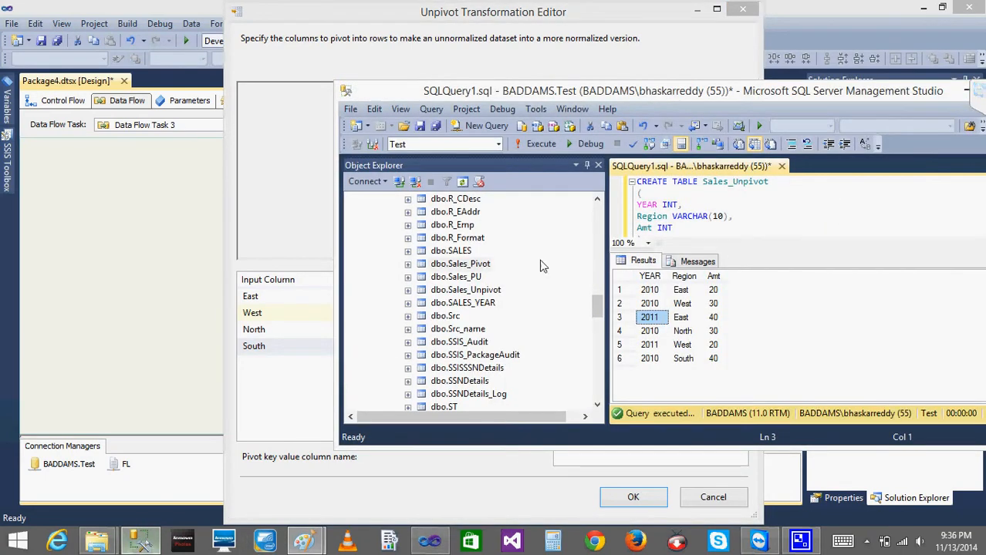
right_click(470, 264)
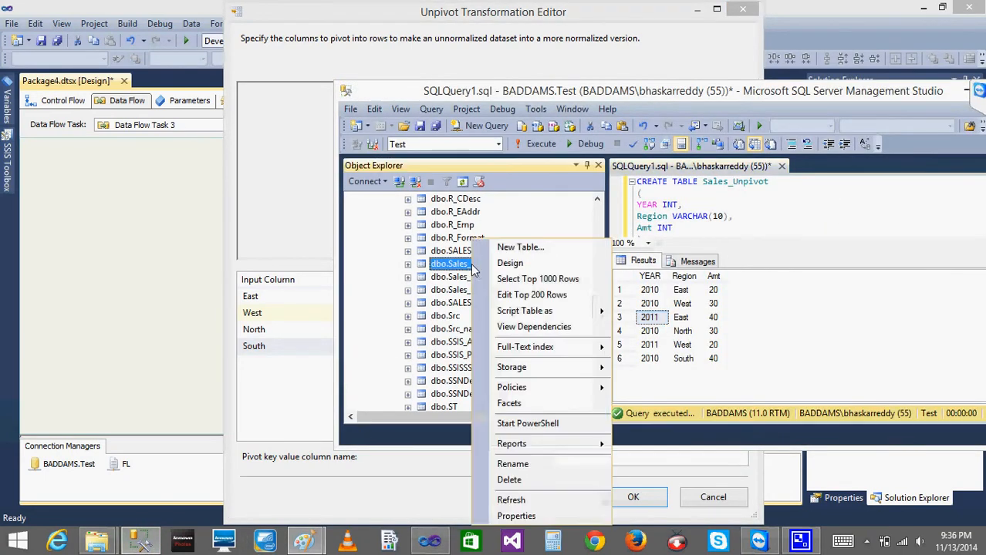
left_click(532, 281)
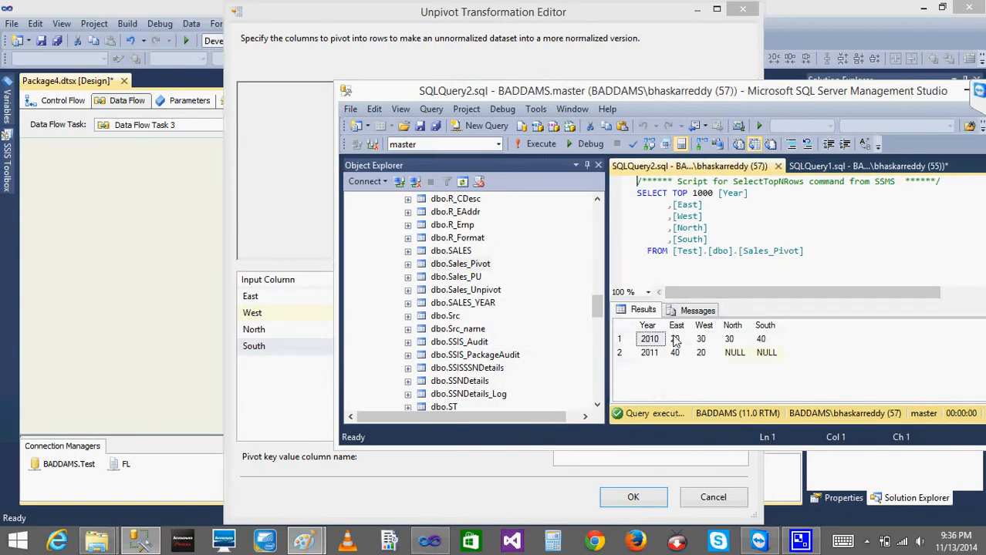
left_click(675, 340)
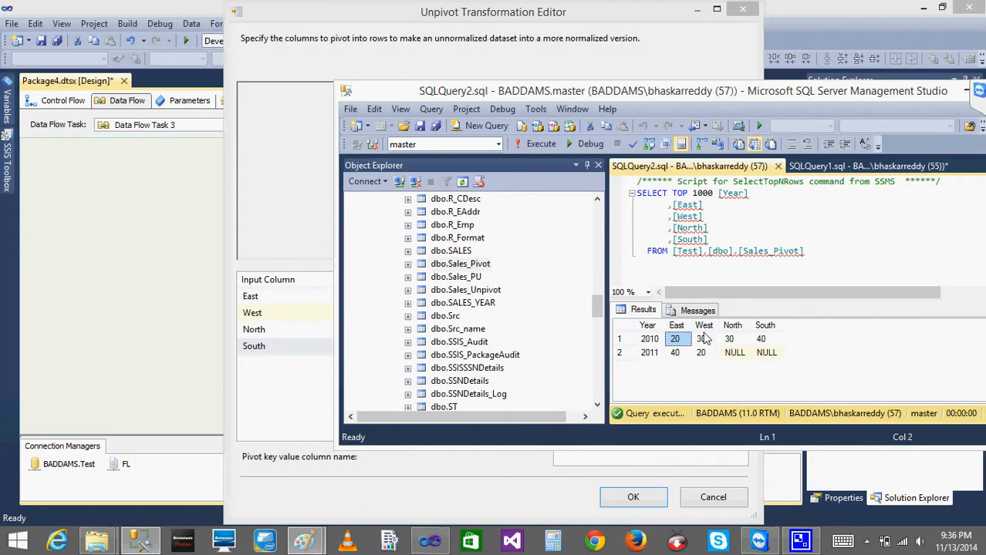
left_click(706, 340)
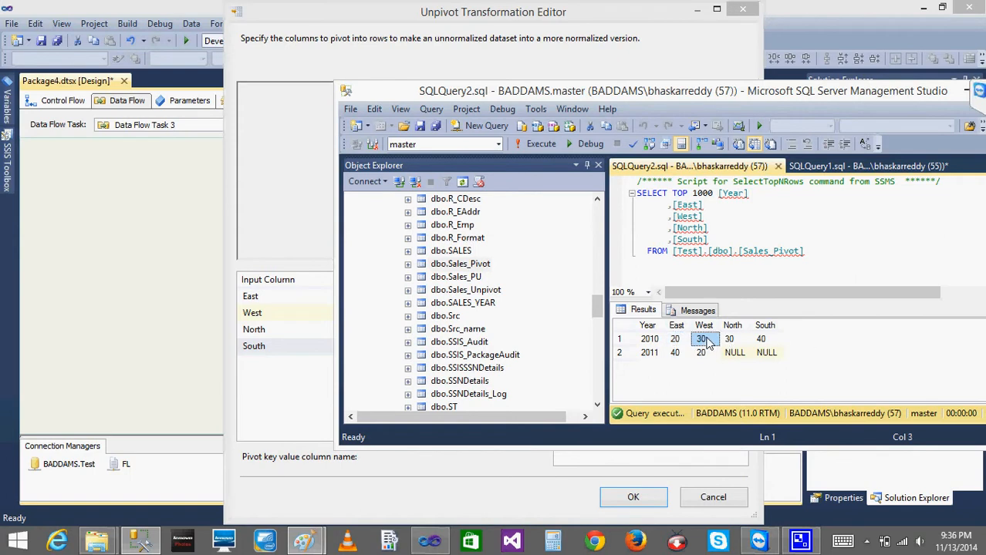
- Return to the Unpivot editor in Visual Studio and set the destination column of East, West, North and South to Amt
left_click(290, 210)
left_click(439, 294)
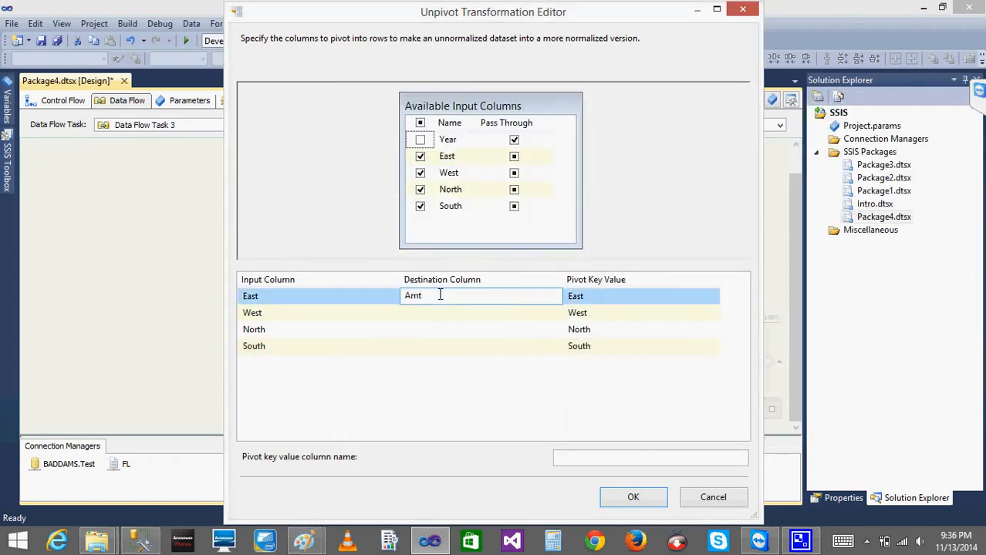
key("Return")
type("Am")
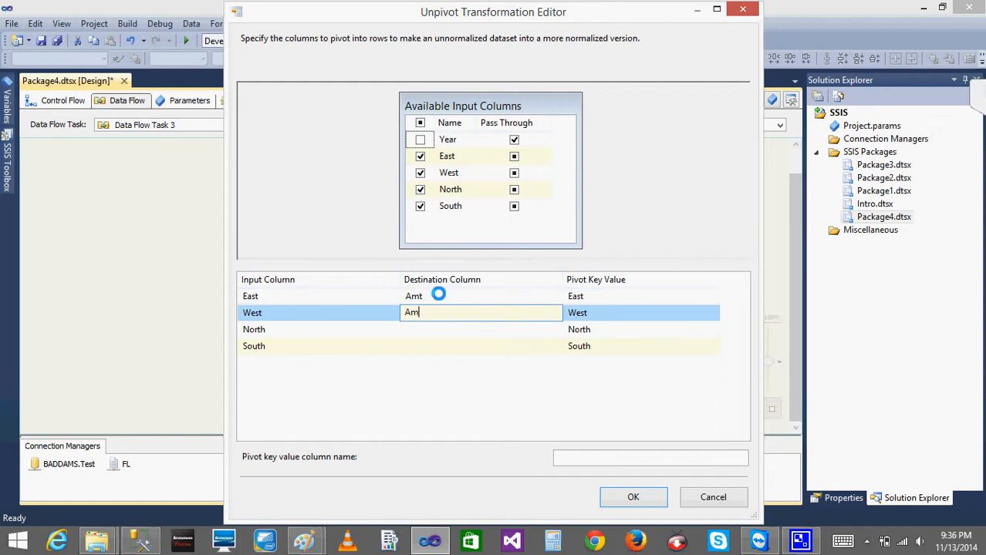
type("t")
key("Return")
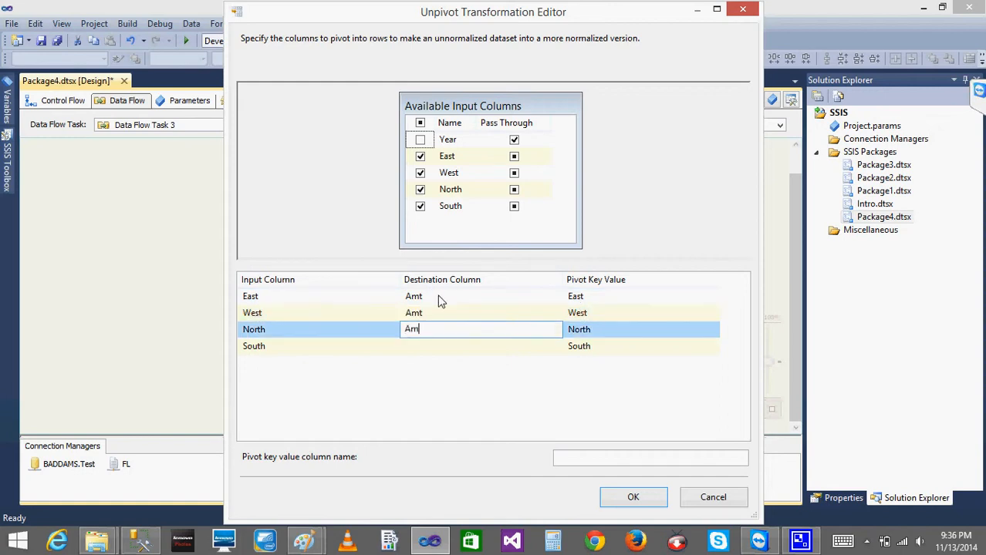
type("Amt")
key("Return")
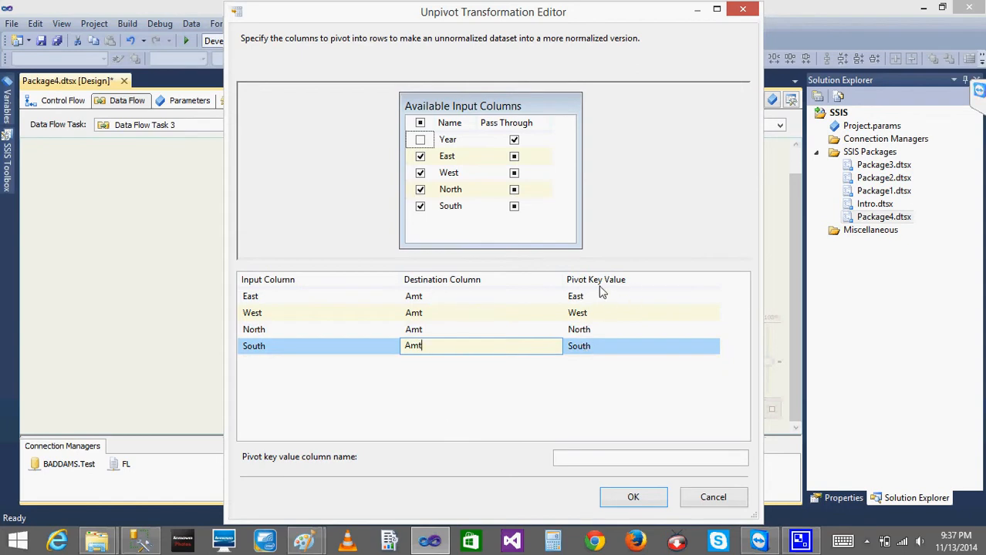
- Switch to the other Paint sketch and circle the Region heading again
left_click(516, 422)
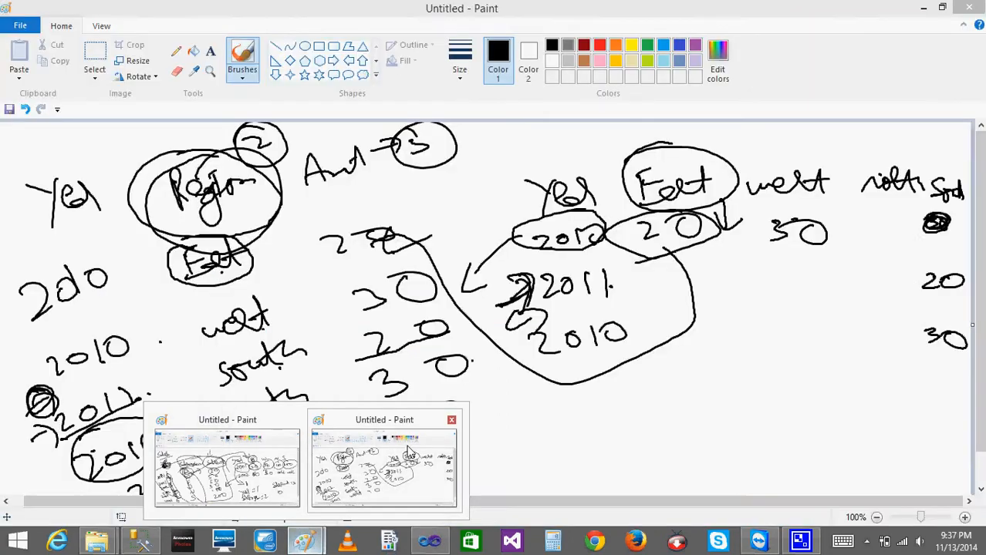
left_click(381, 463)
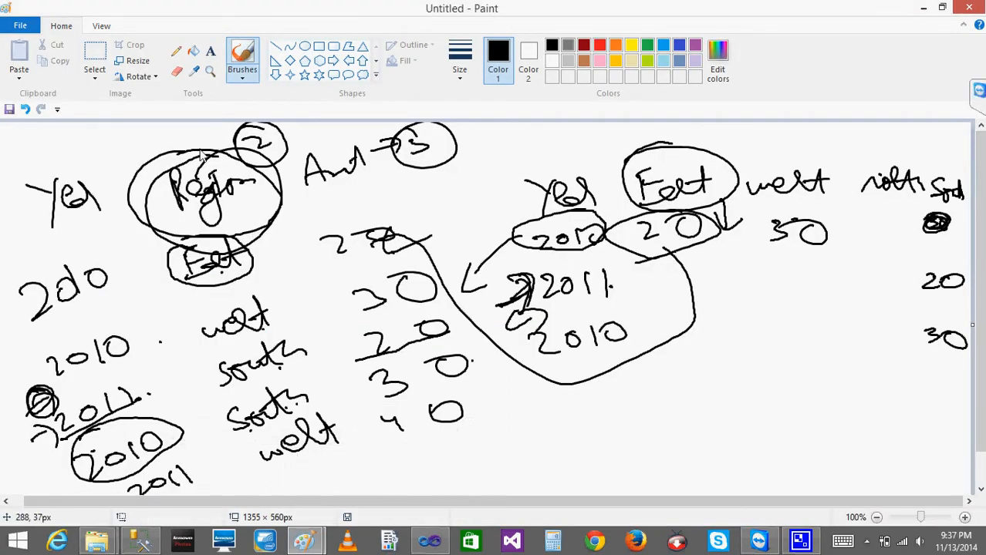
mouse_move(207, 150)
left_mouse_down()
mouse_move(158, 160)
mouse_move(267, 170)
left_mouse_up()
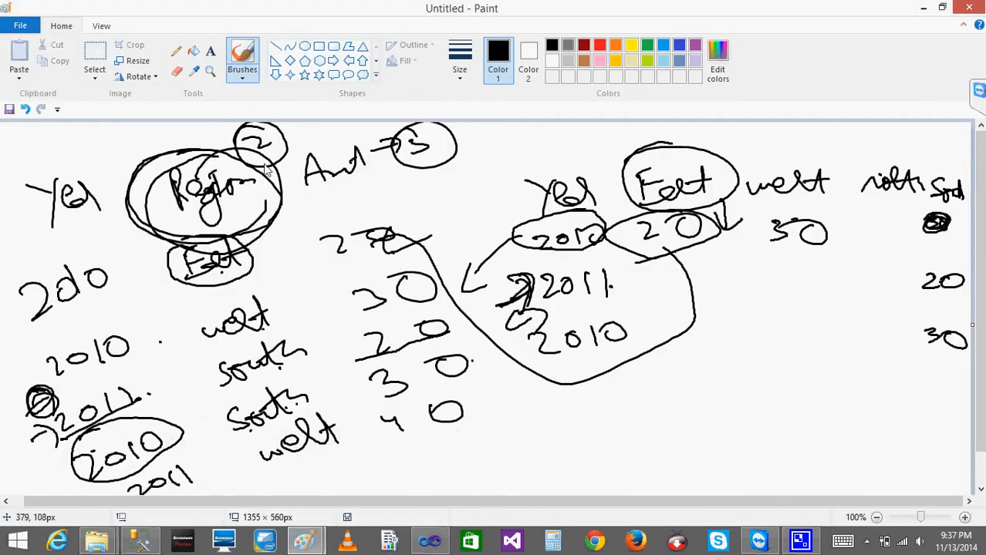
- Return to Visual Studio, name the Unpivot's pivot key value column Sales_Region and accept the transformation
left_click(429, 542)
left_click(625, 458)
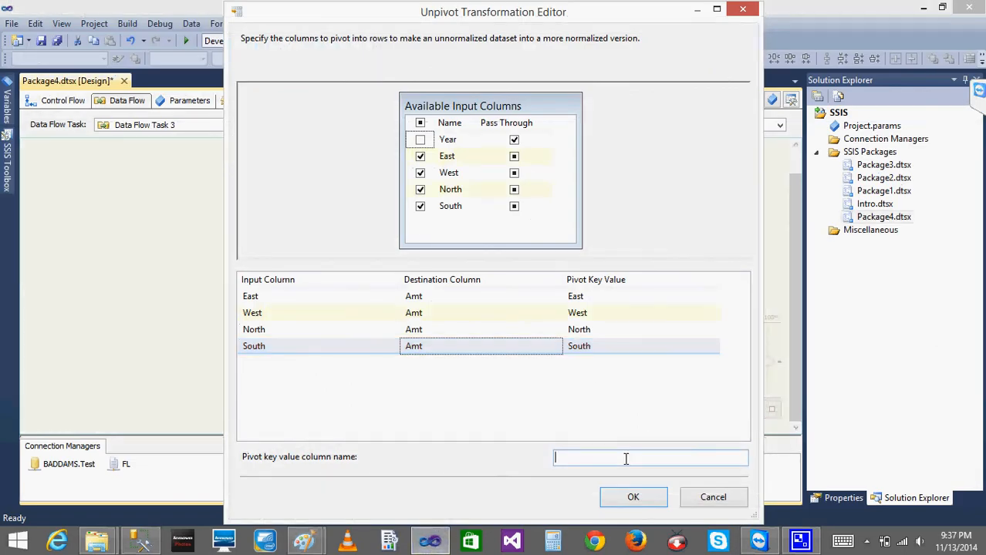
type("Re")
key("BackSpace")
key("BackSpace")
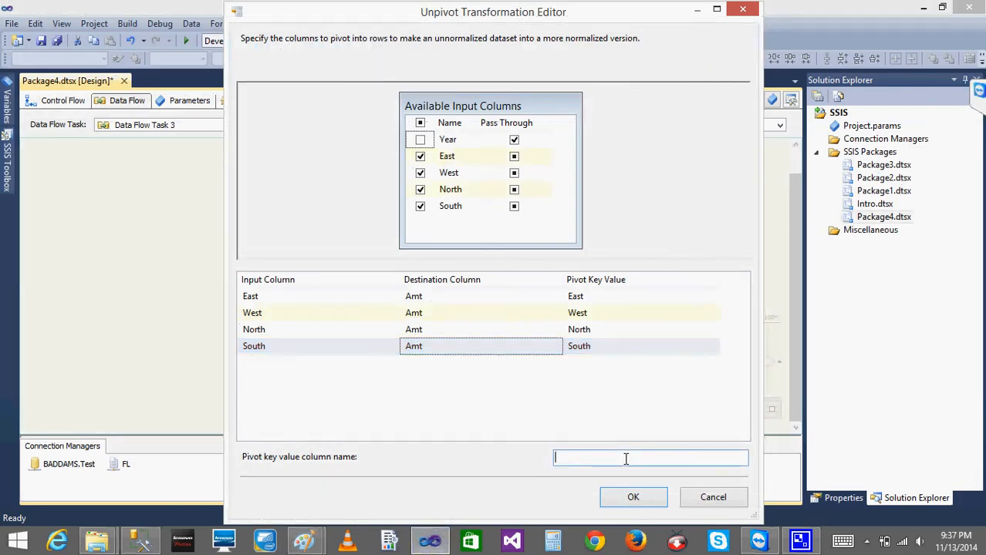
type("Sales_Region")
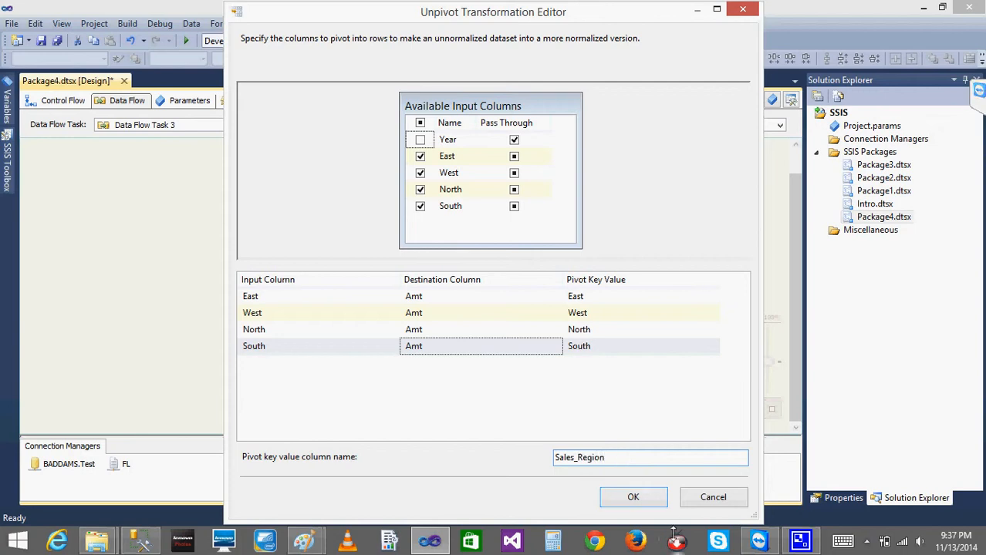
left_click(634, 498)
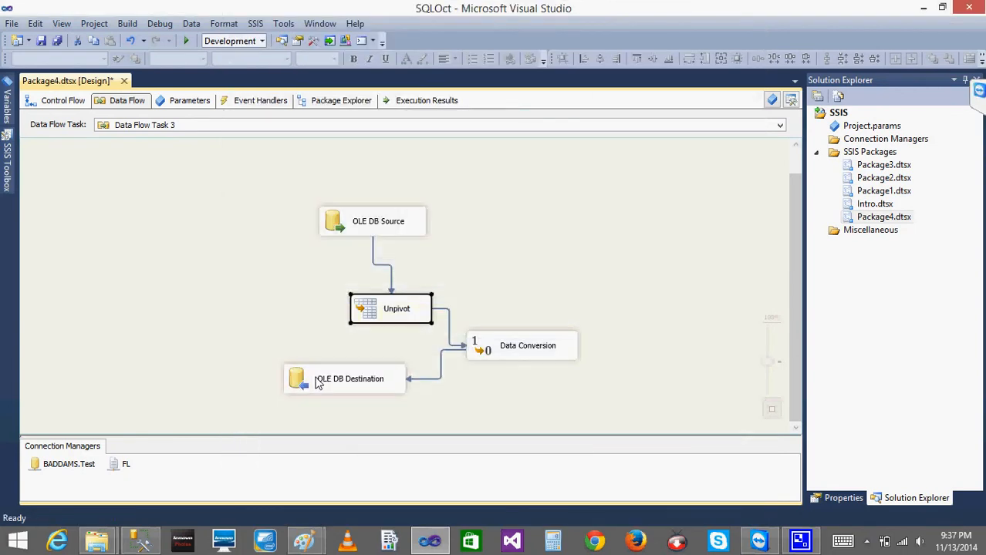
- Review the Data Conversion's Sales_Region conversion and the OLE DB Destination's column mappings, accepting both editors
left_click(320, 383)
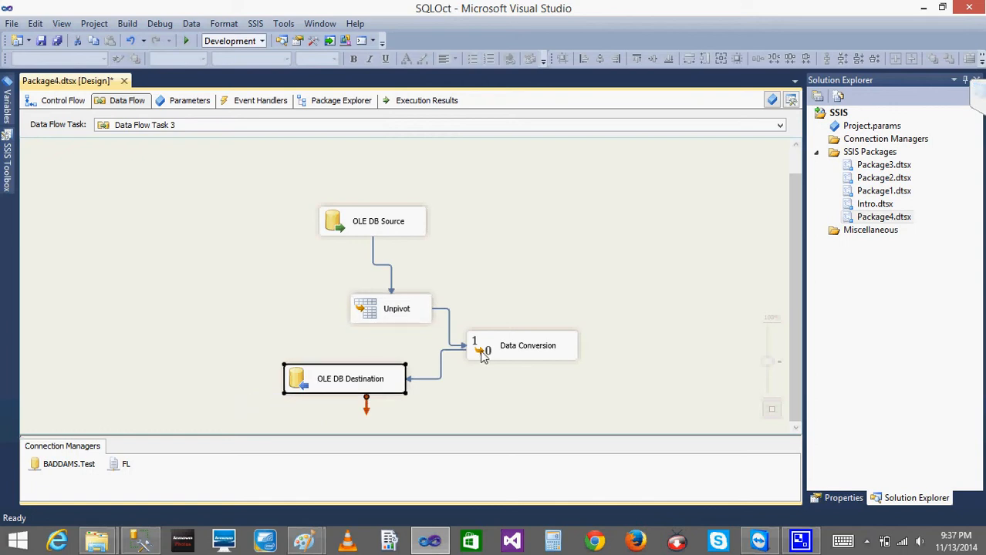
double_click(482, 353)
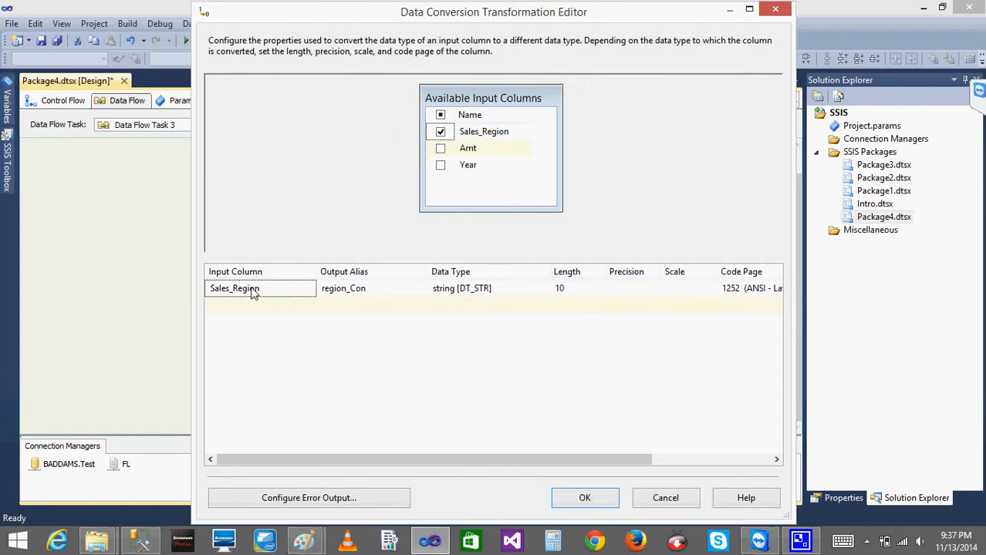
left_click(583, 498)
double_click(303, 374)
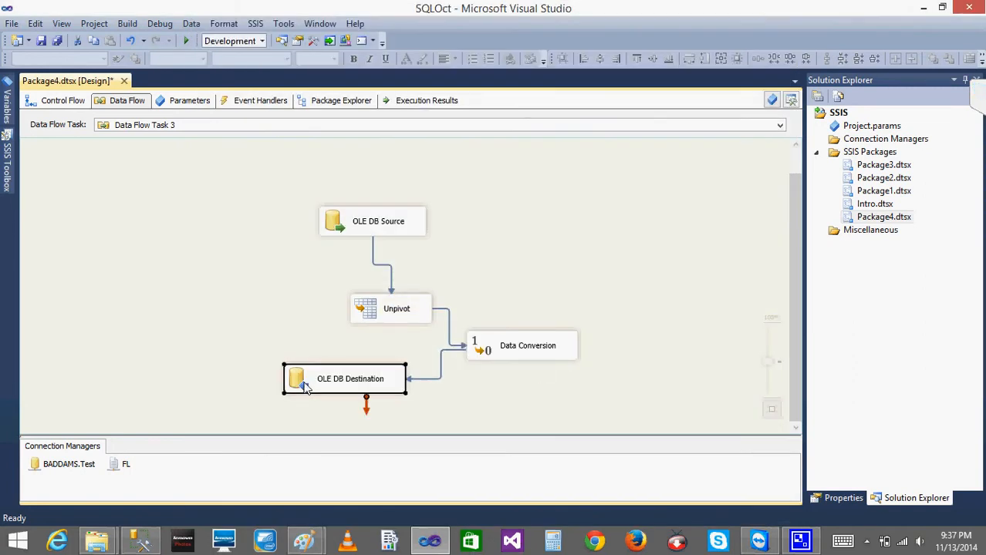
left_click(231, 110)
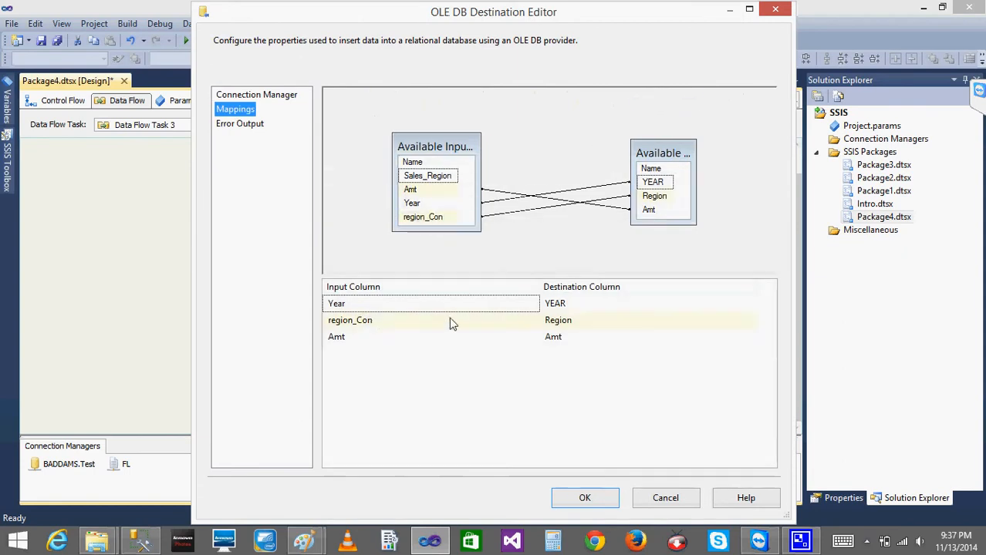
left_click(674, 500)
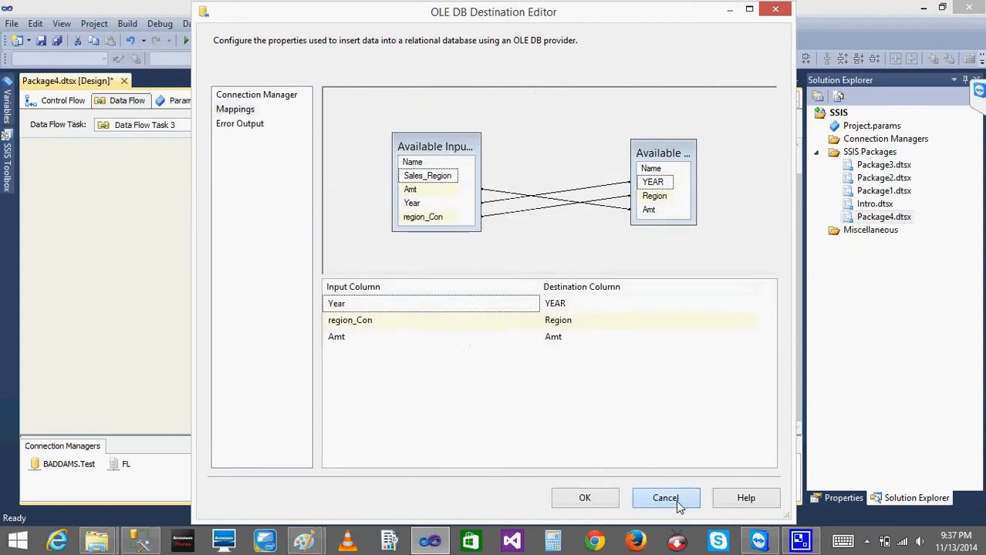
double_click(505, 344)
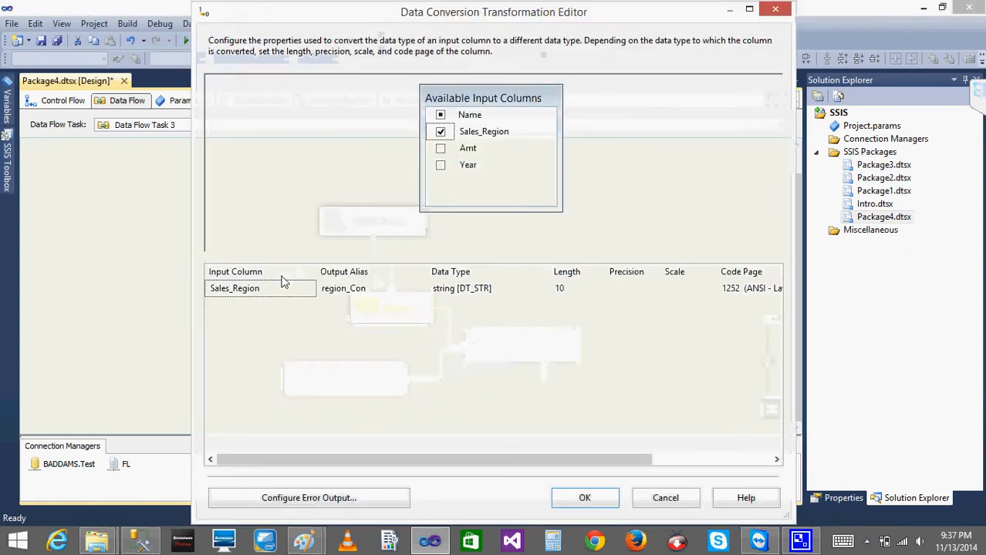
left_click(605, 502)
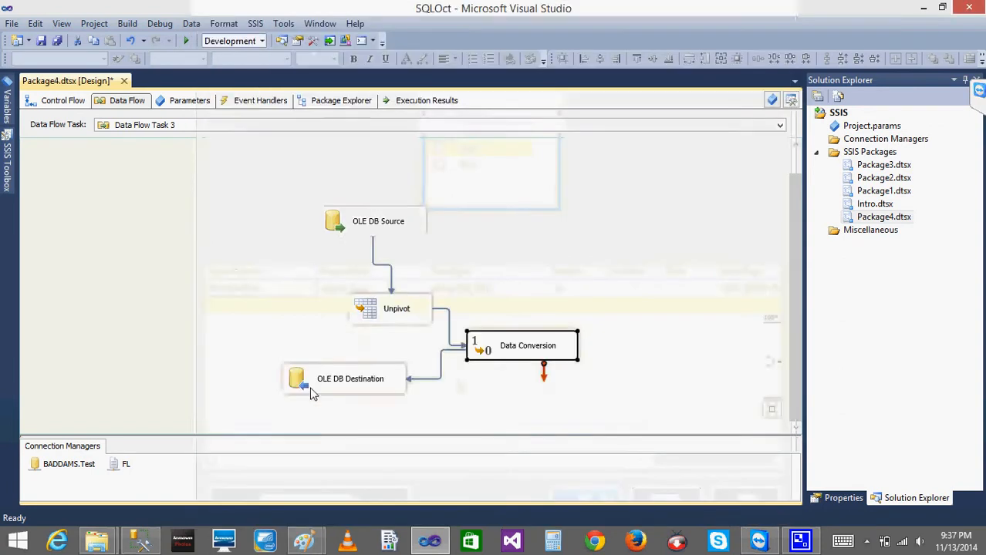
double_click(300, 388)
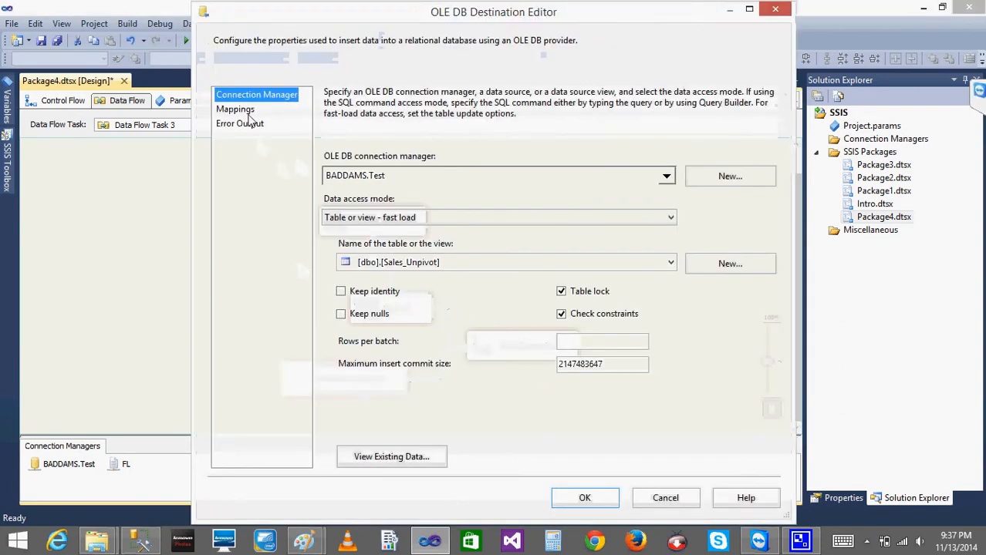
left_click(245, 110)
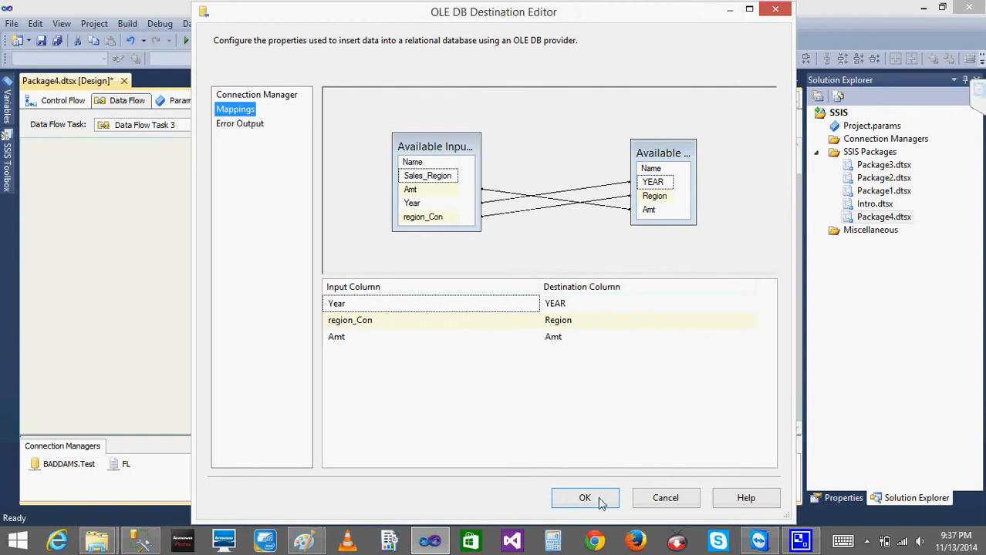
left_click(576, 499)
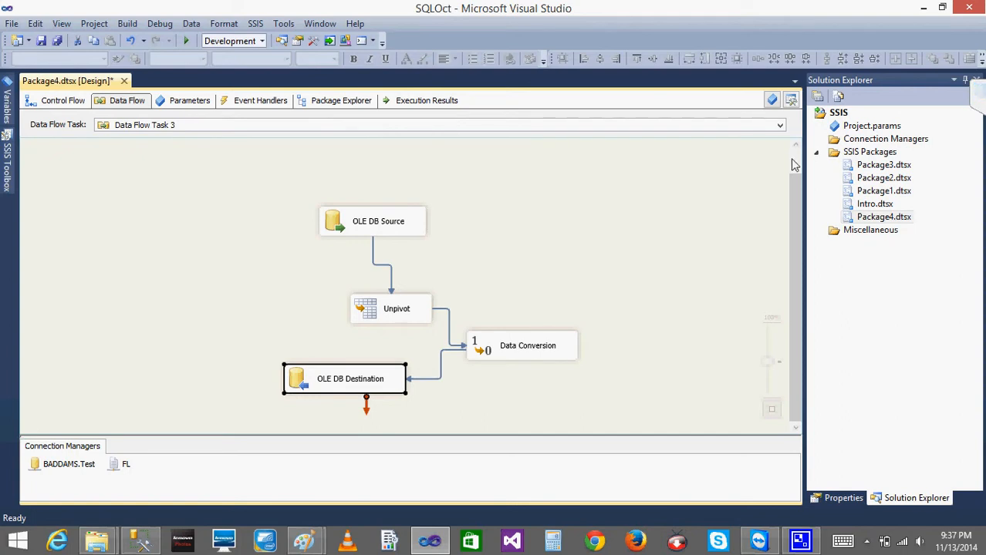
left_click(979, 93)
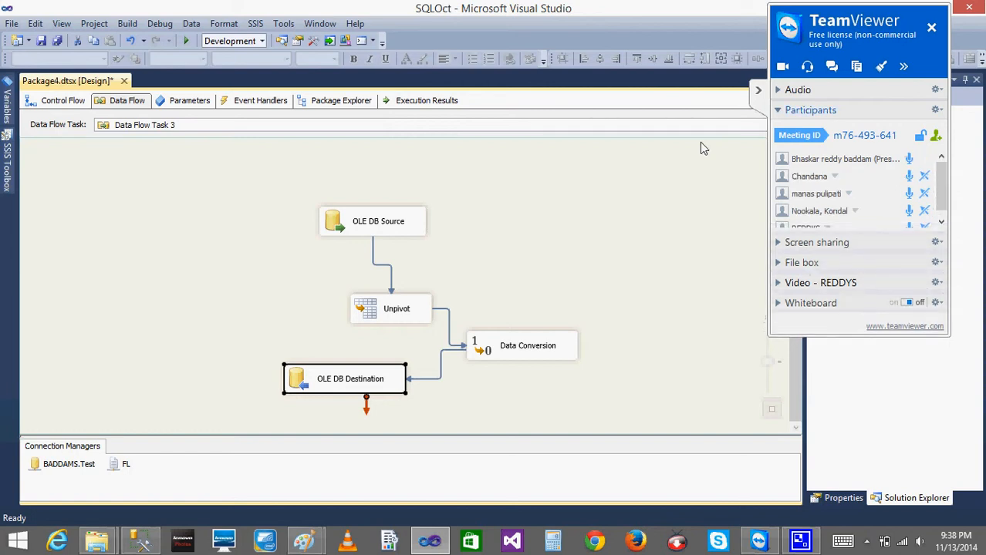
left_click(758, 92)
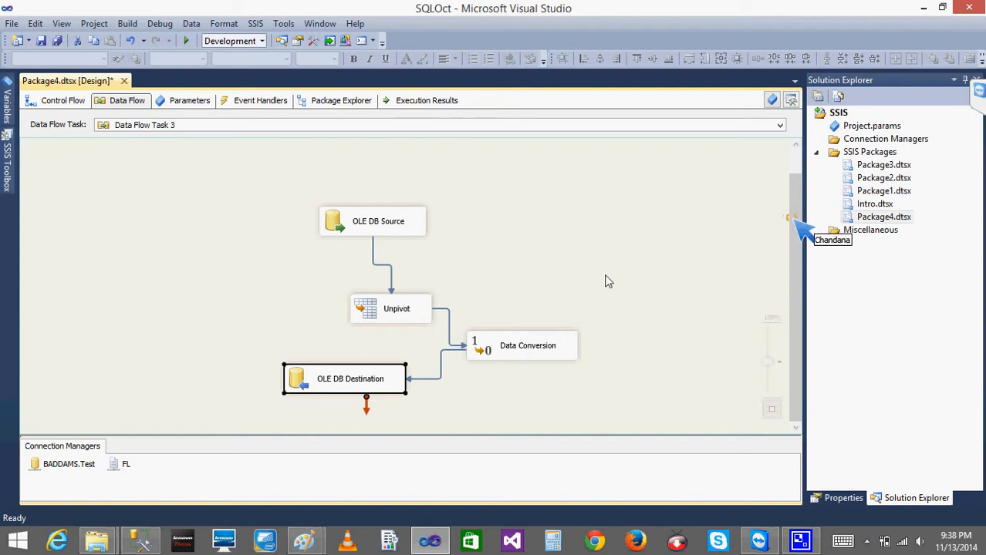
- Open Data Flow Task 2 and review the Pivot transformation's pivot key, set key and pivot value without changing them
left_click(35, 108)
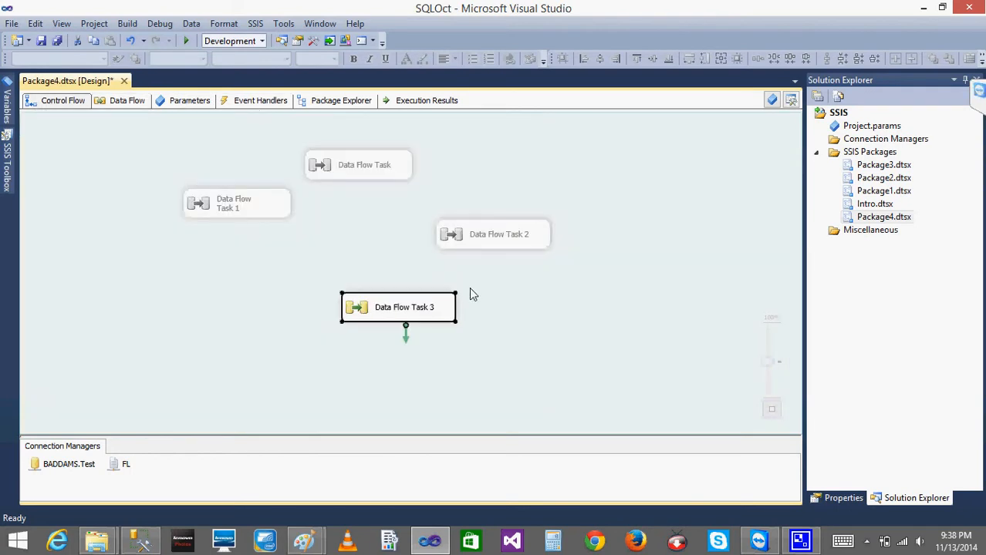
double_click(460, 242)
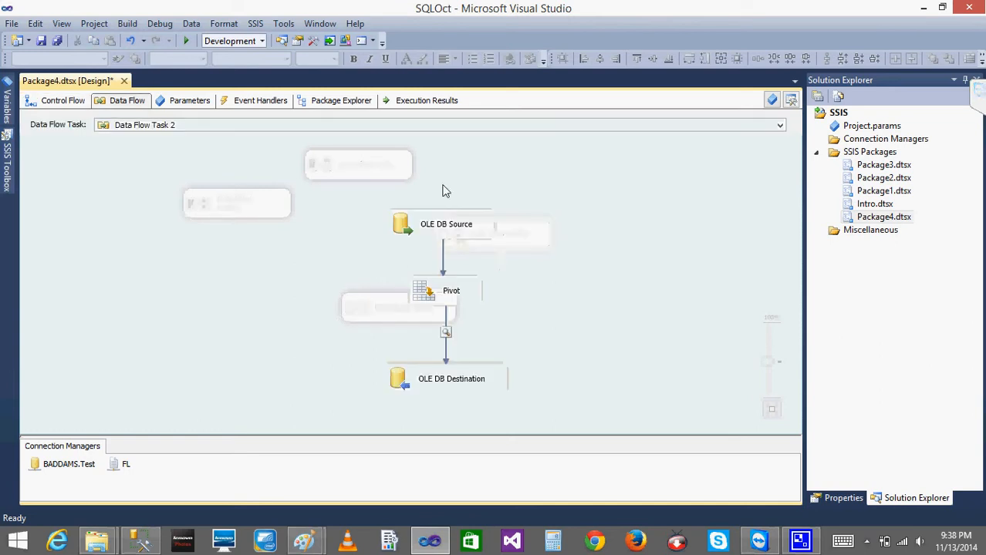
double_click(436, 298)
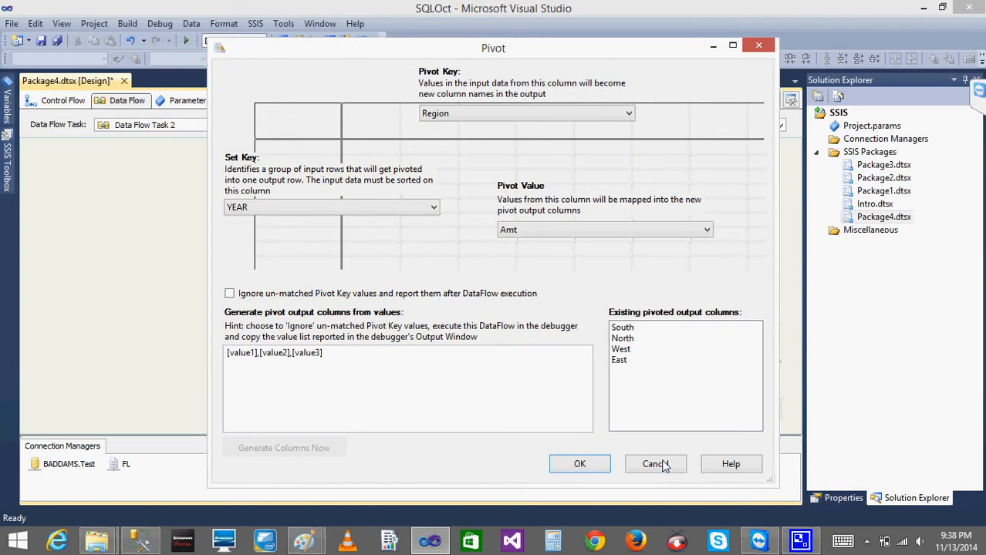
left_click(657, 464)
double_click(446, 290)
left_click(668, 464)
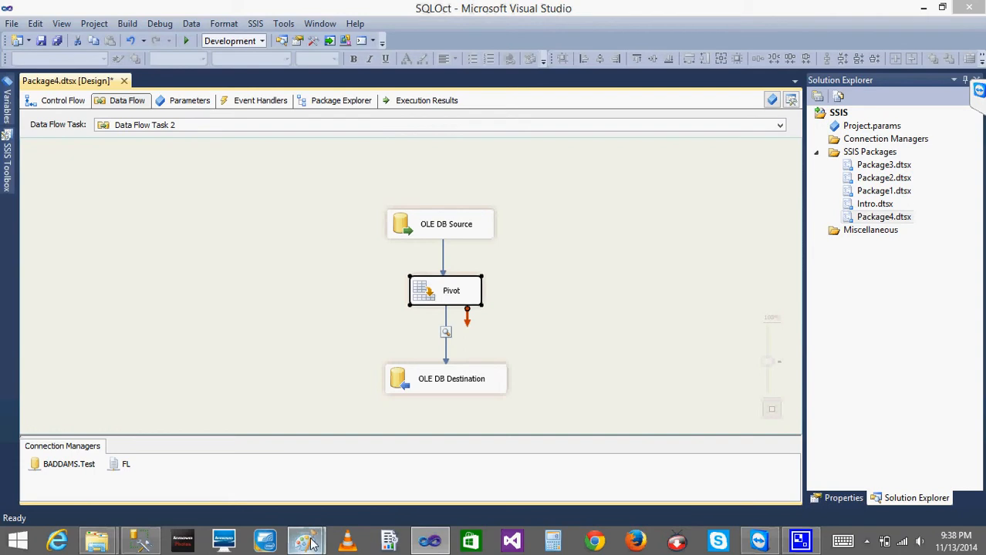
- Check the Paint sketch of the year, region and amount pivot layout and return to Visual Studio
mouse_move(305, 541)
left_click(378, 491)
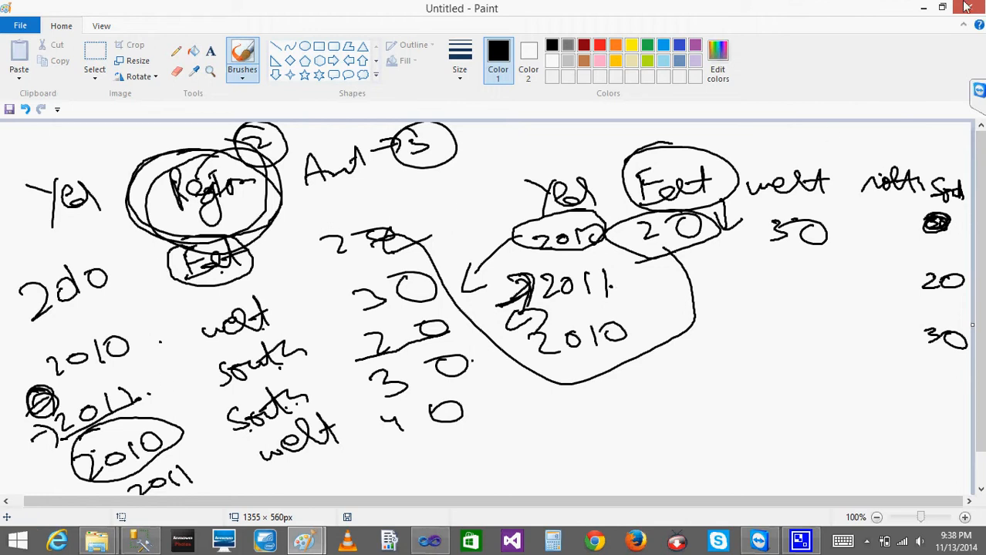
left_click(929, 9)
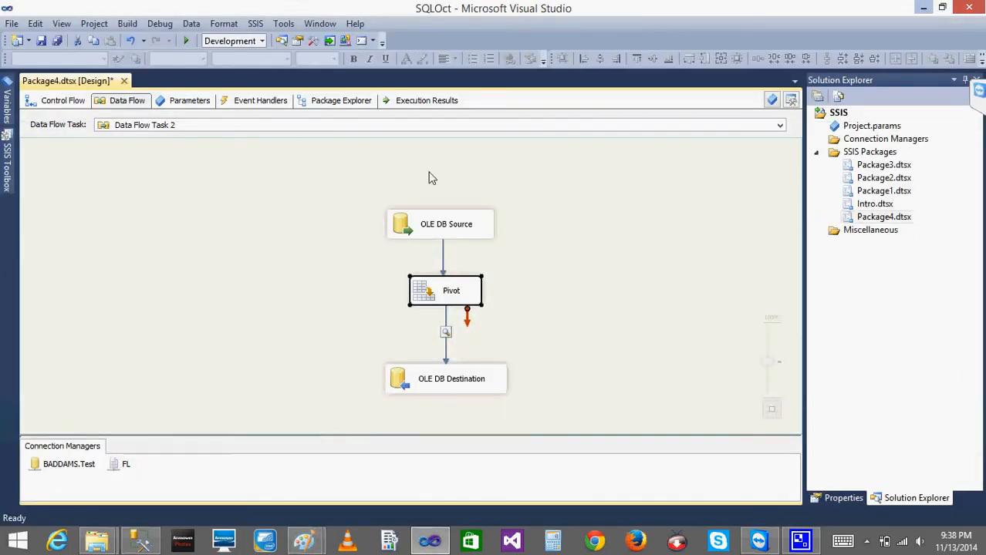
- Show the advanced editor for Pivot and examine the PivotUsage property of the YEAR input column
right_click(433, 298)
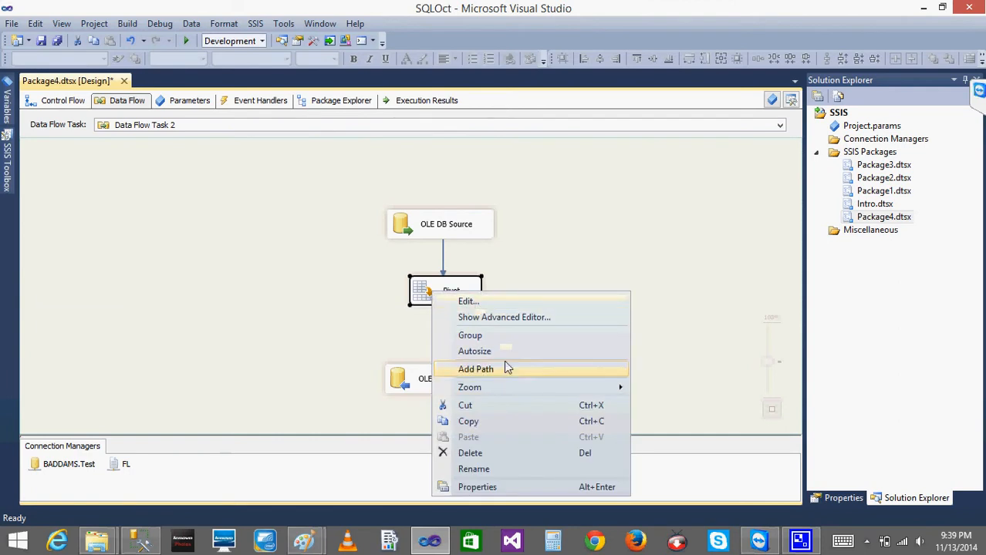
left_click(486, 317)
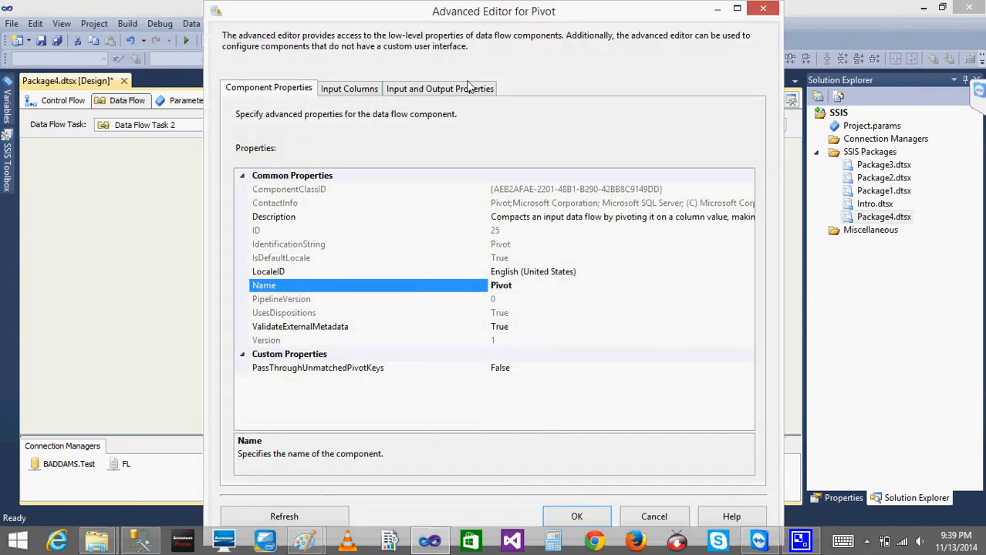
left_click(461, 92)
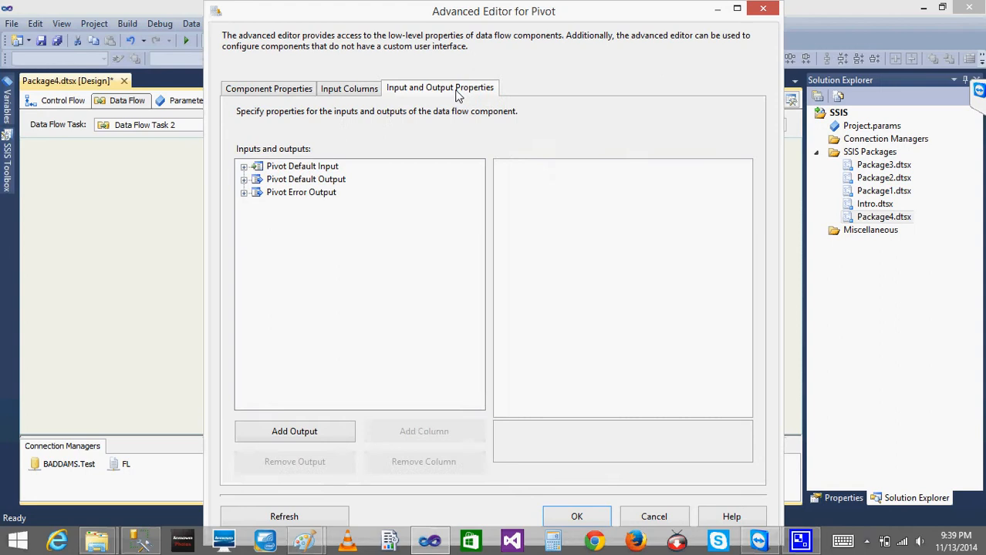
left_click(243, 168)
left_click(257, 180)
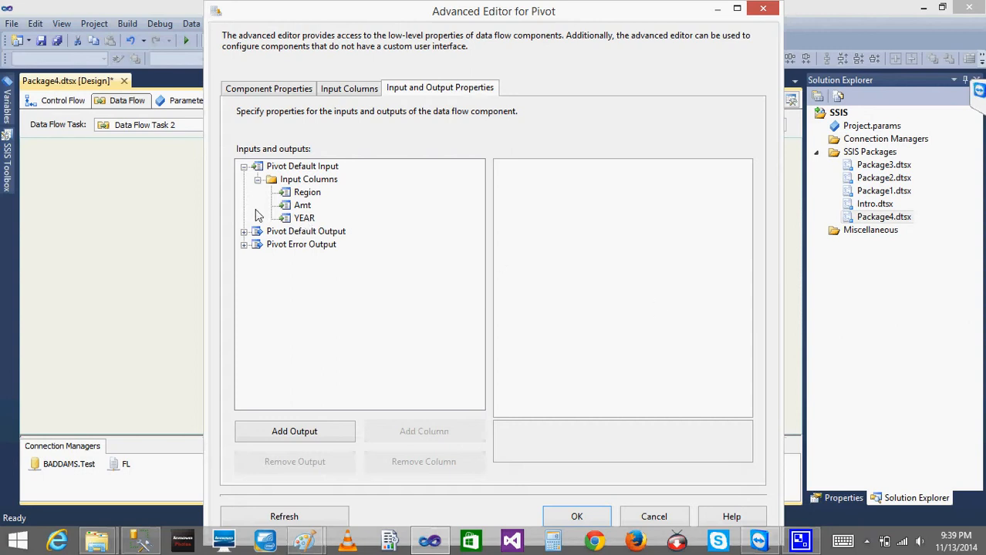
left_click(305, 219)
left_click(746, 414)
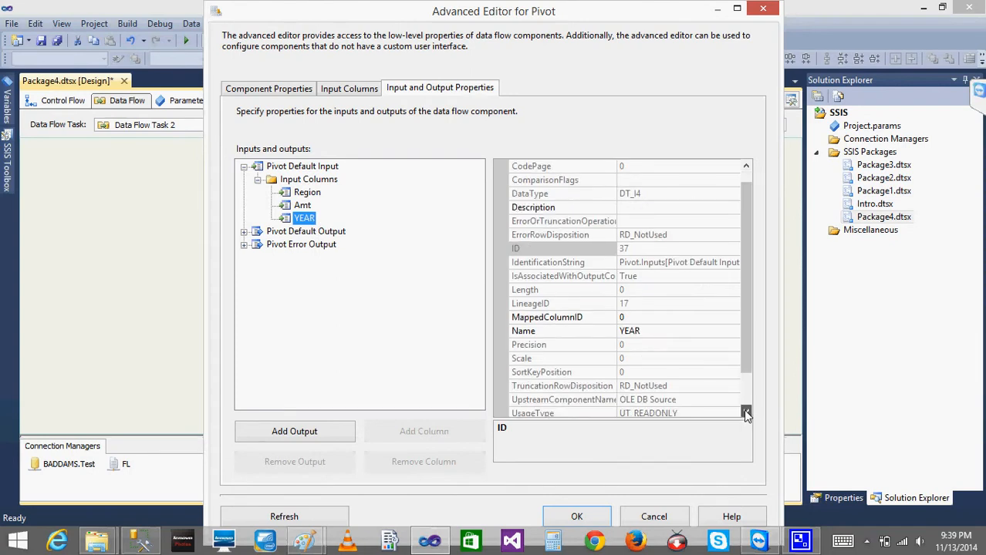
left_click(746, 413)
left_click(678, 399)
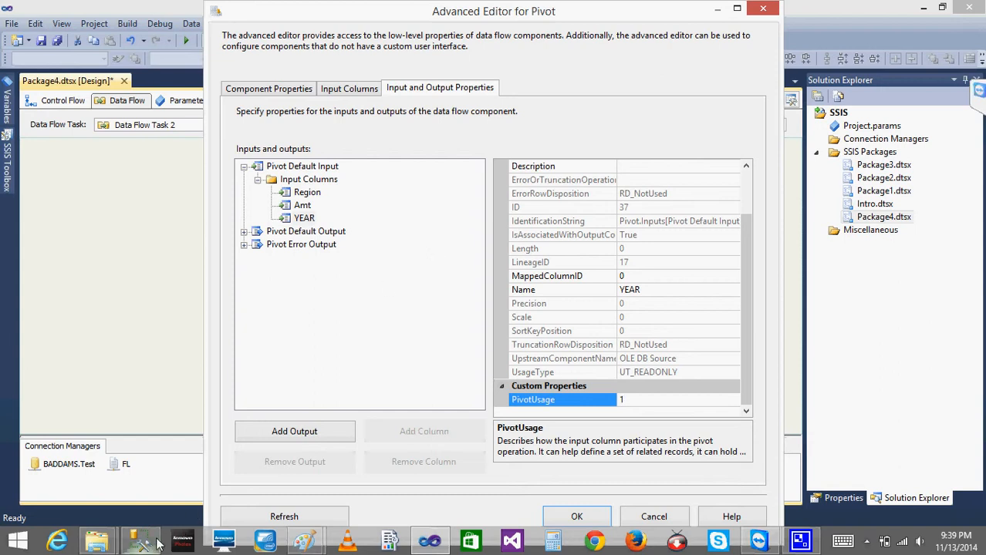
- Switch to the Paint sketch titled Sales, outline the sales region column and connect it to the E heading of the pivoted table
mouse_move(305, 543)
left_click(226, 467)
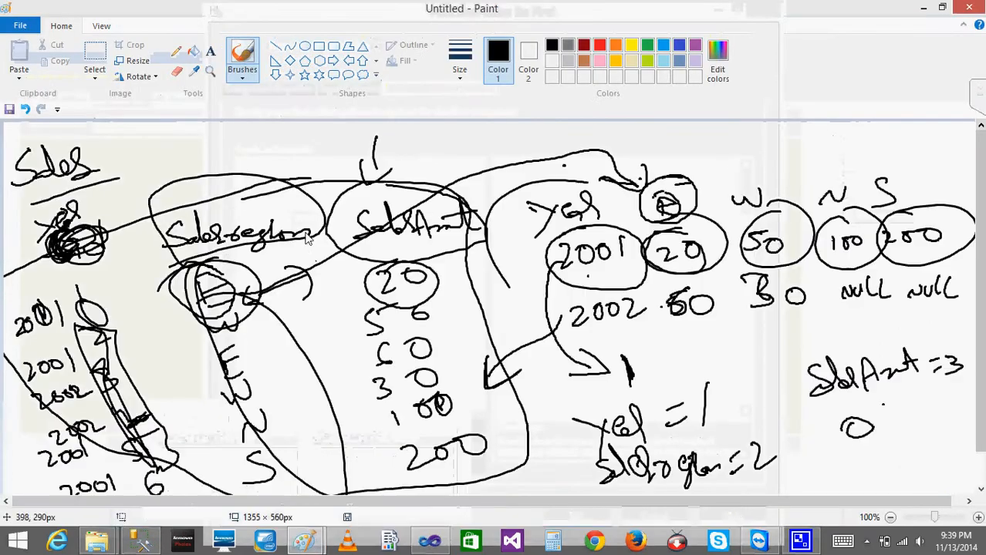
mouse_move(225, 248)
left_mouse_down()
mouse_move(178, 262)
mouse_move(187, 421)
mouse_move(247, 490)
mouse_move(283, 316)
mouse_move(255, 301)
mouse_move(655, 106)
mouse_move(675, 162)
left_mouse_up()
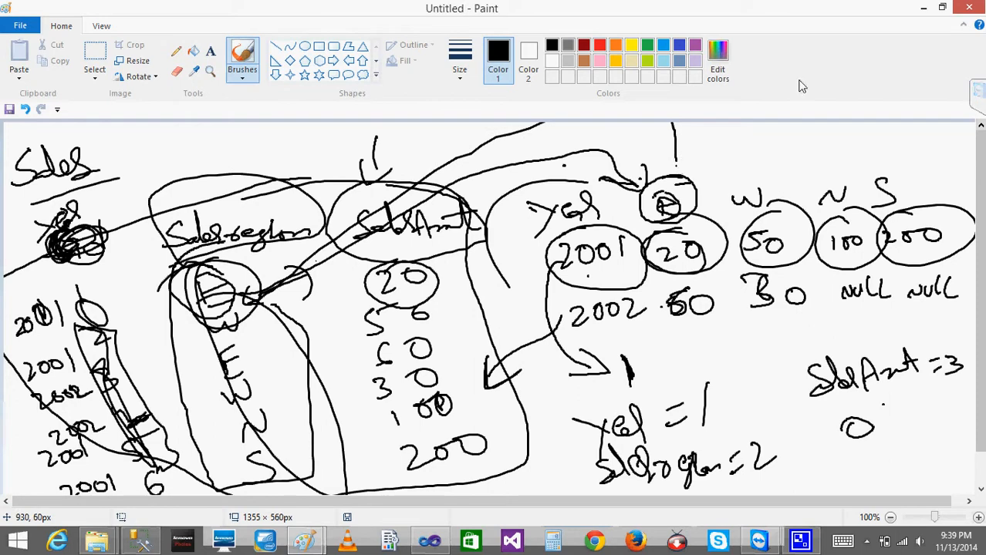
- Return to the Pivot's advanced editor in Visual Studio and examine the PivotUsage property of the Region input column
left_click(925, 8)
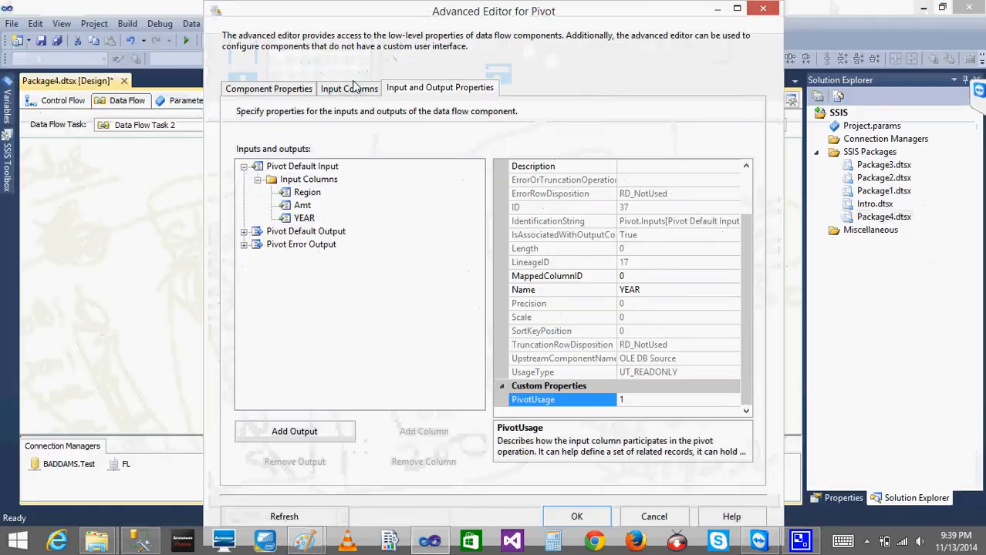
left_click(304, 204)
left_click(307, 193)
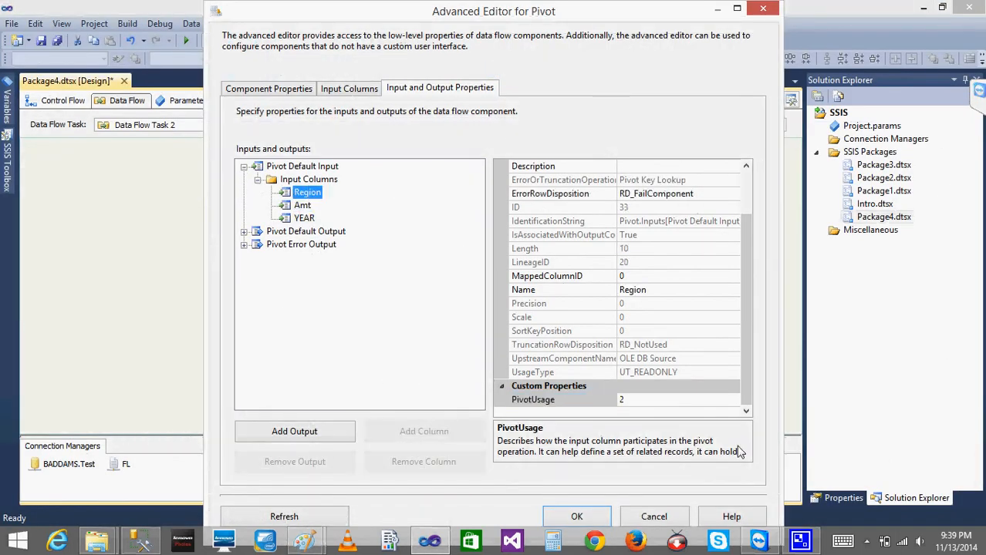
left_click(632, 402)
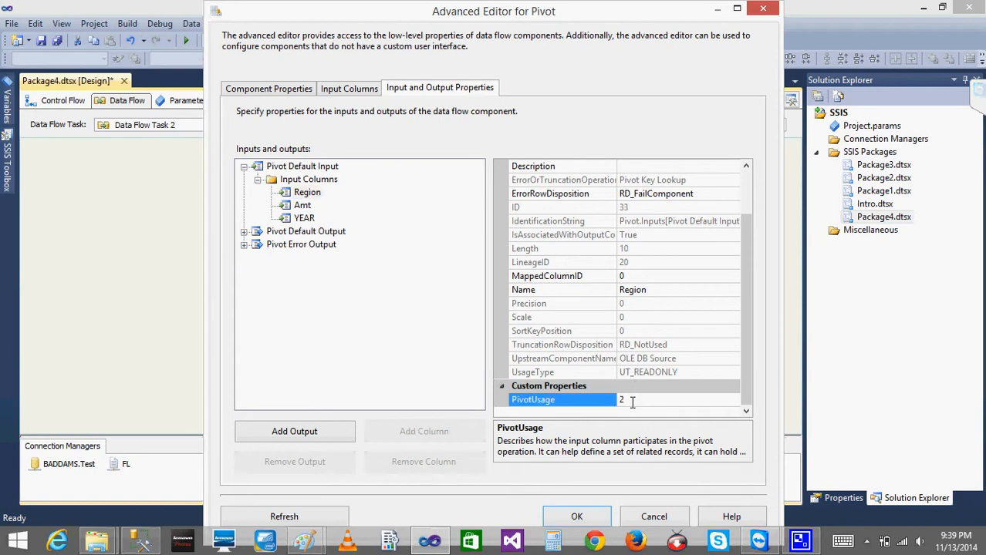
- Switch to the other Paint sketch, underline the East, West and North headings and circle the first amount under Amt
mouse_move(304, 542)
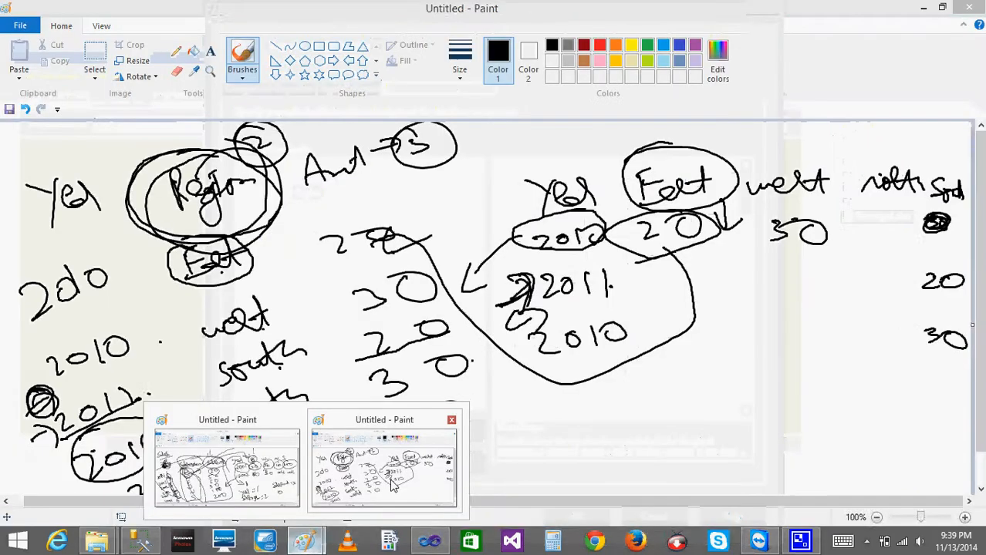
left_click(393, 484)
mouse_move(705, 196)
left_mouse_down()
mouse_move(692, 171)
mouse_move(605, 192)
mouse_move(878, 206)
left_mouse_up()
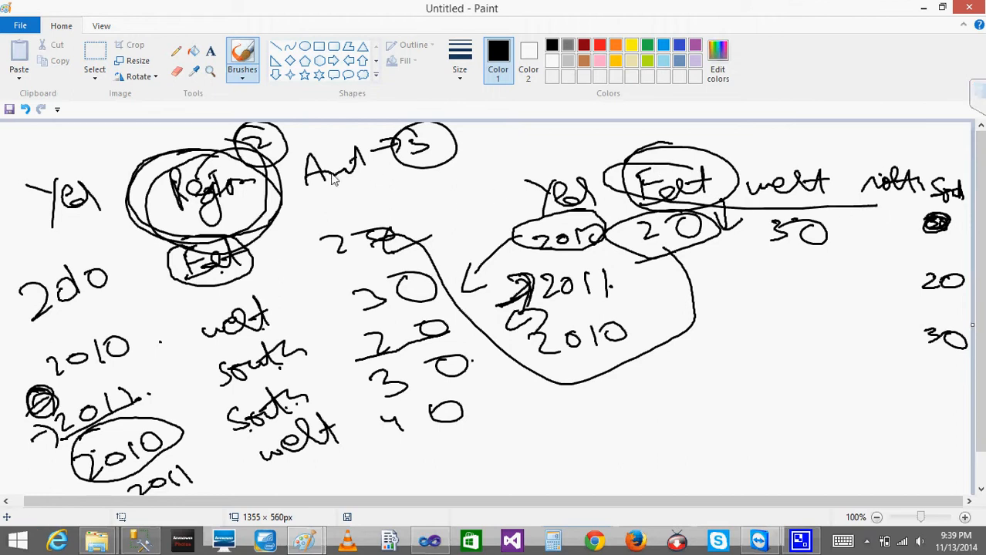
mouse_move(363, 230)
left_mouse_down()
mouse_move(315, 225)
mouse_move(438, 232)
mouse_move(339, 222)
left_mouse_up()
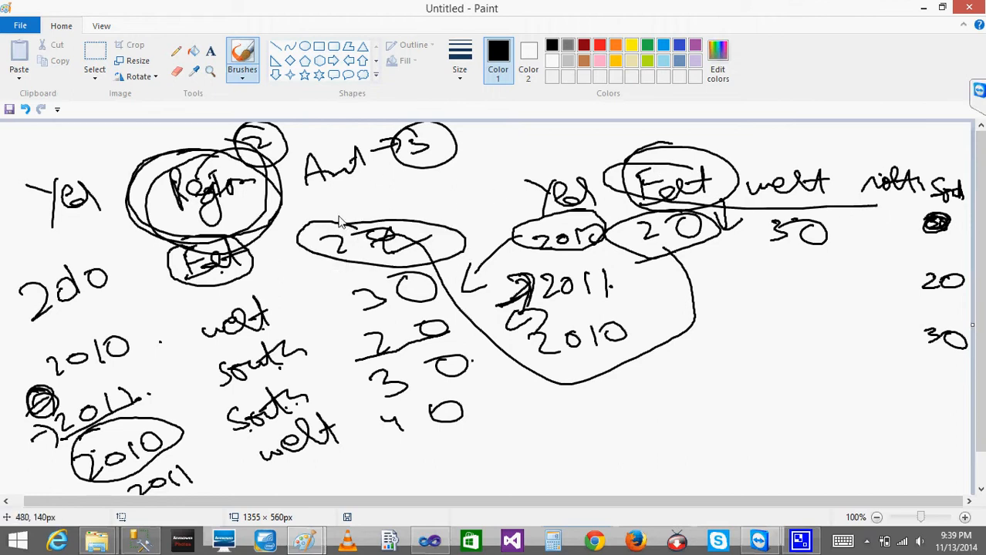
- Return to the Pivot's advanced editor in Visual Studio and examine Amt's PivotUsage and the PivotKeyValue of the East, West and North output columns
left_click(925, 9)
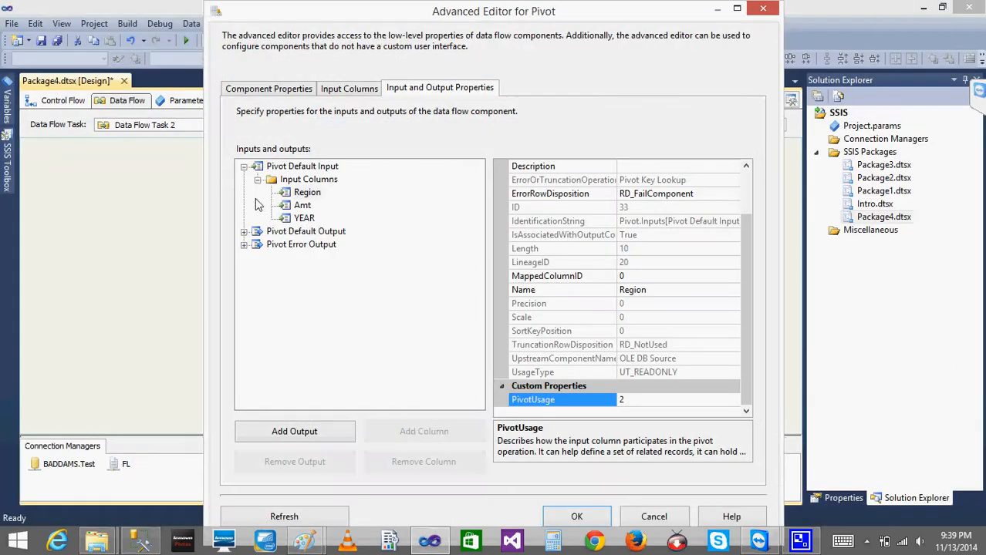
left_click(302, 205)
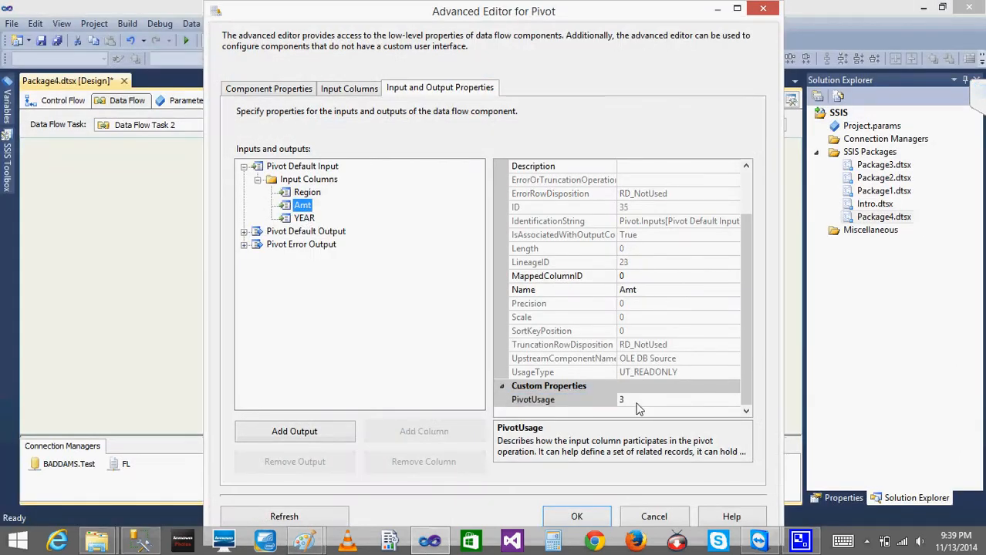
left_click(244, 232)
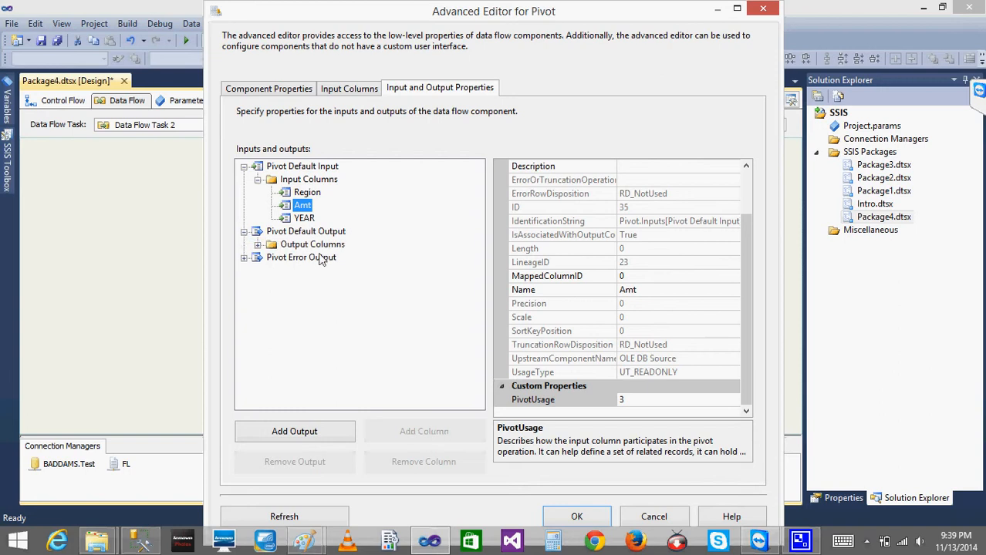
left_click(259, 246)
left_click(302, 297)
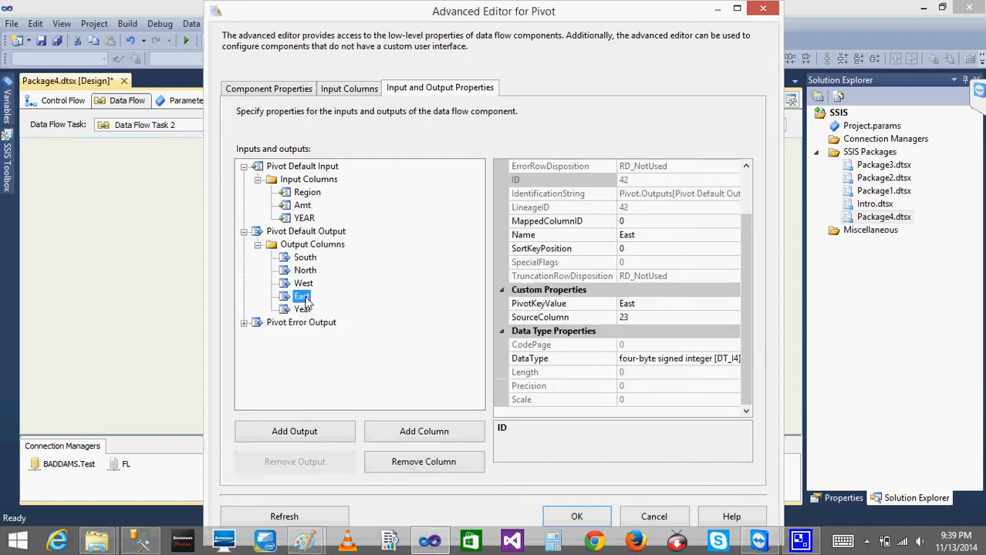
left_click(309, 284)
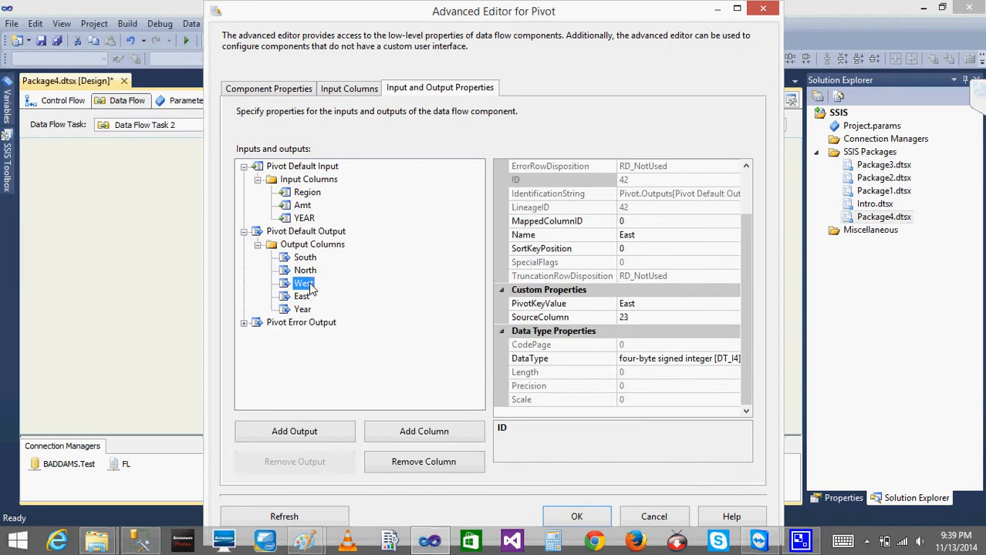
left_click(308, 272)
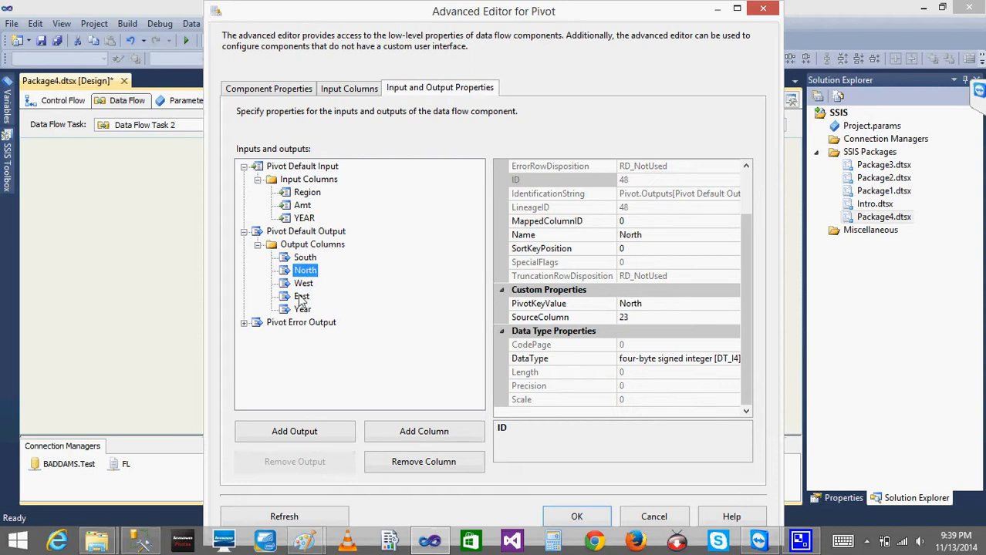
left_click(301, 299)
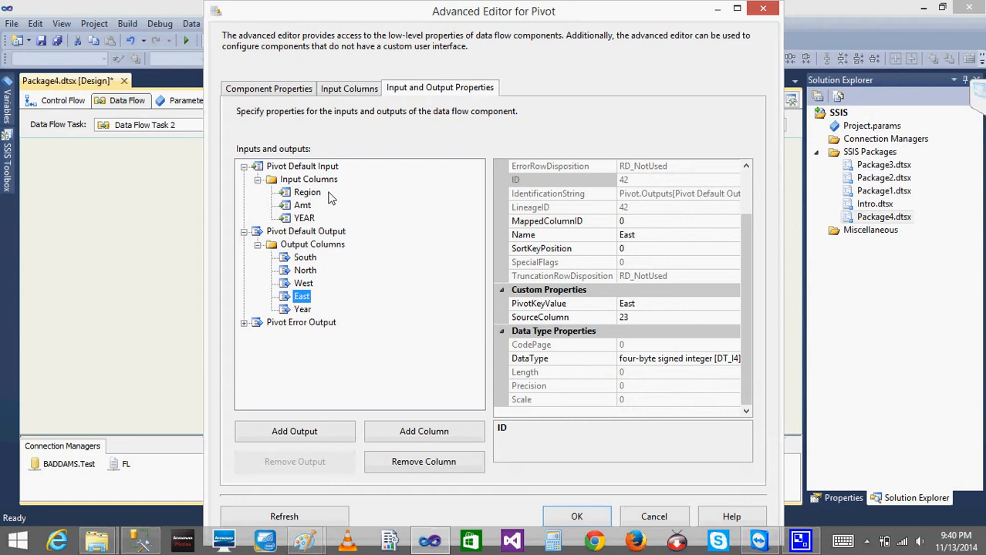
left_click(652, 304)
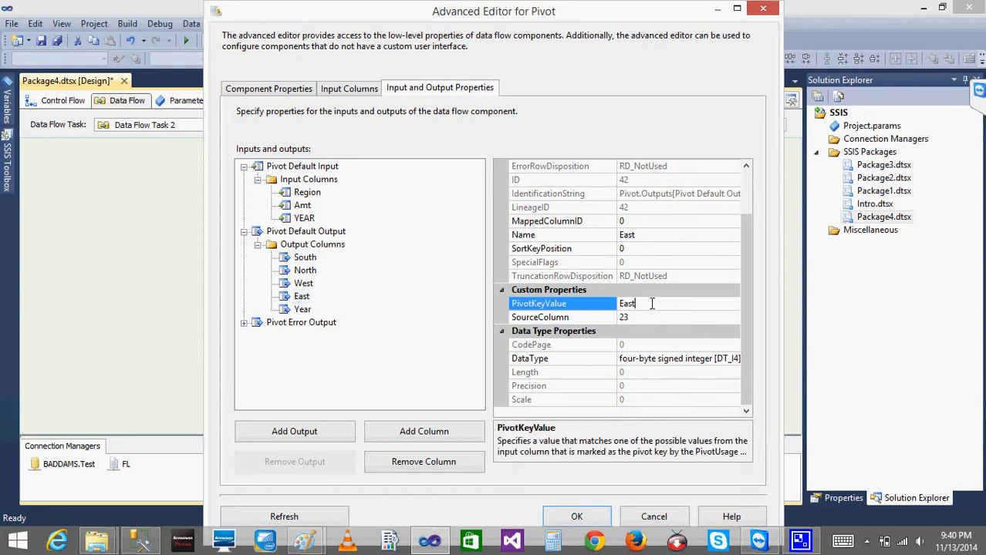
- Compare the LineageID of the Amt input column with the SourceColumn of the East and West output columns
left_click(305, 210)
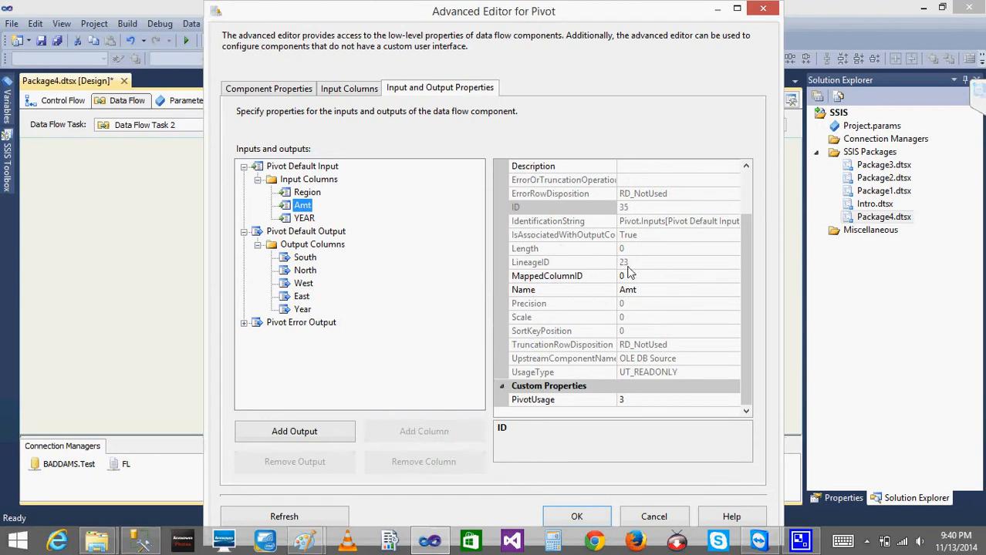
left_click(302, 298)
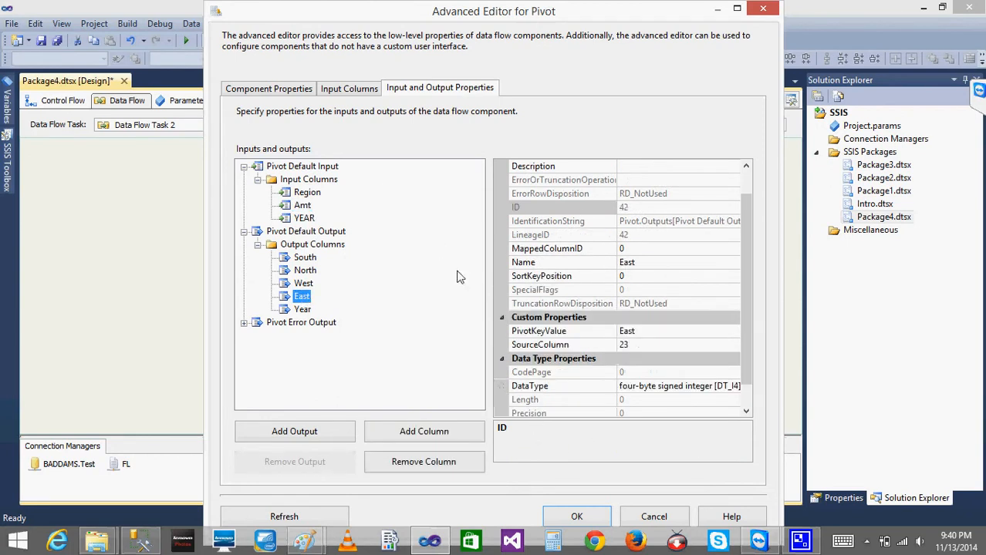
left_click(301, 282)
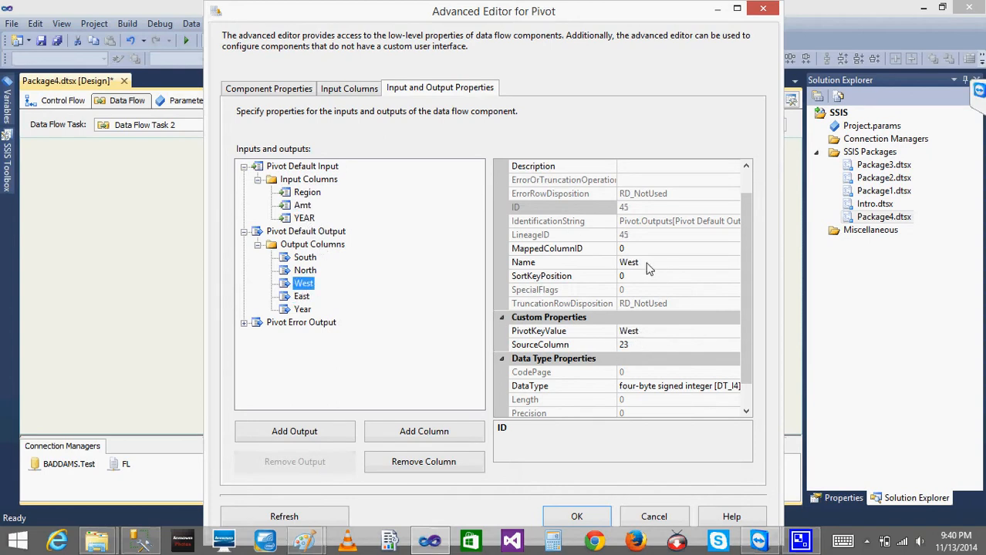
left_click(302, 206)
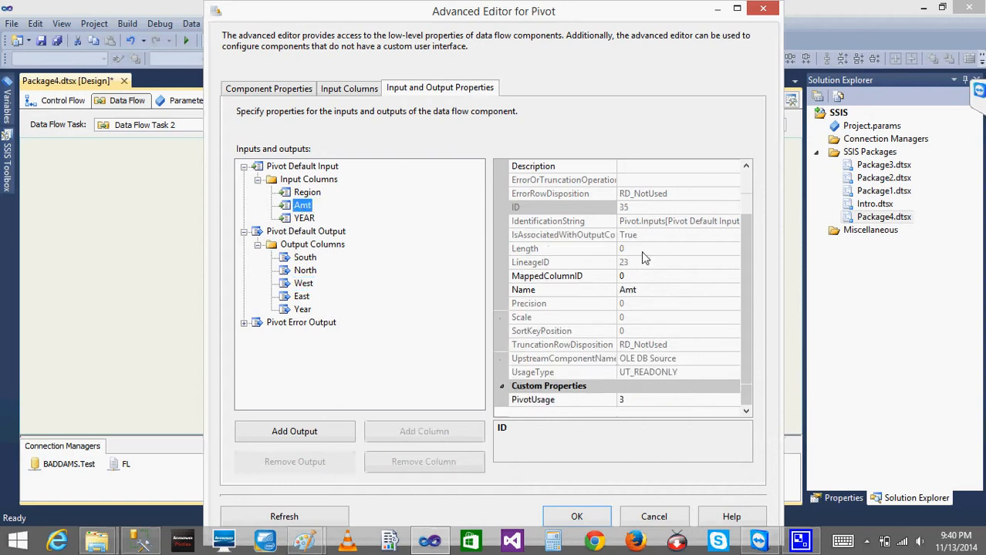
left_click(303, 284)
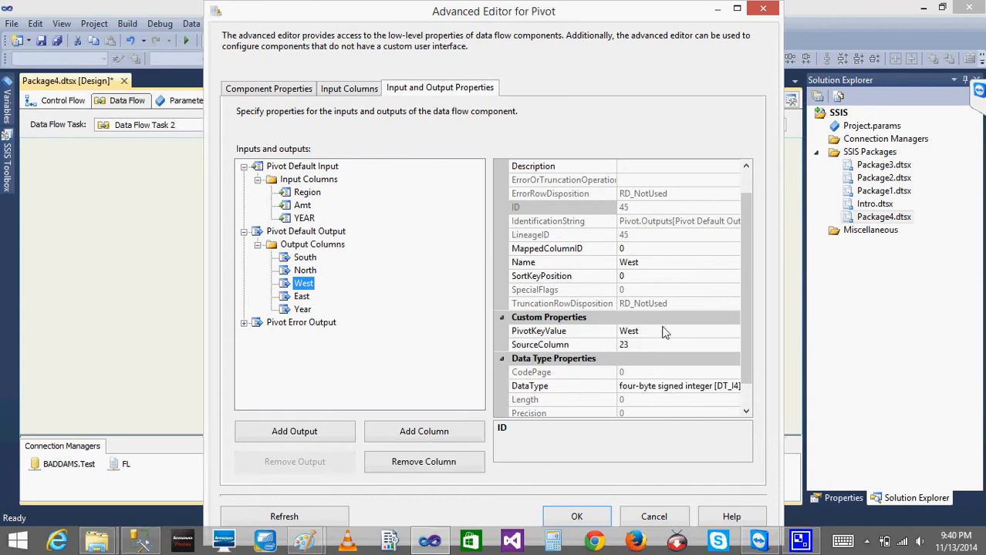
- Examine the properties of the North and South output columns and accept the Pivot's advanced editor
left_click(304, 270)
left_click(305, 257)
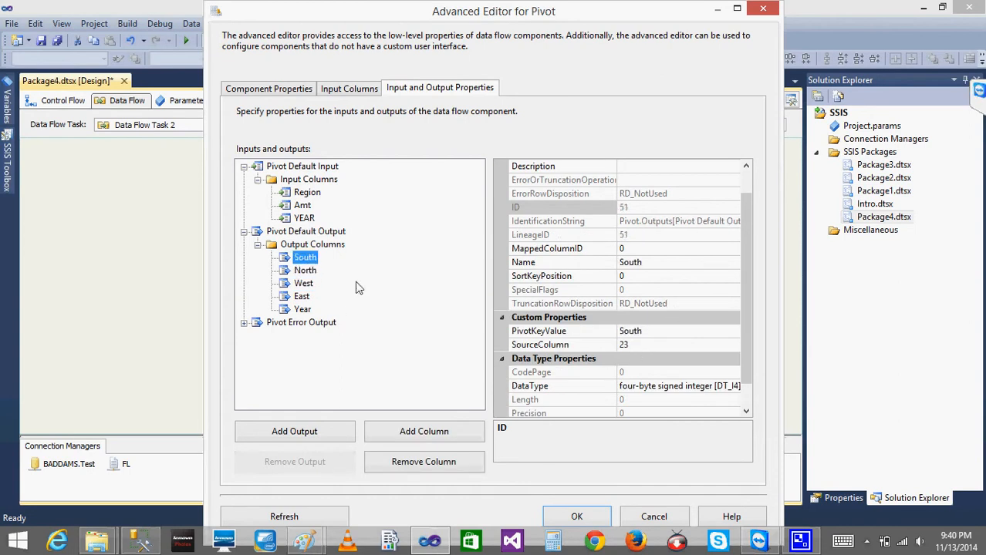
left_click(574, 516)
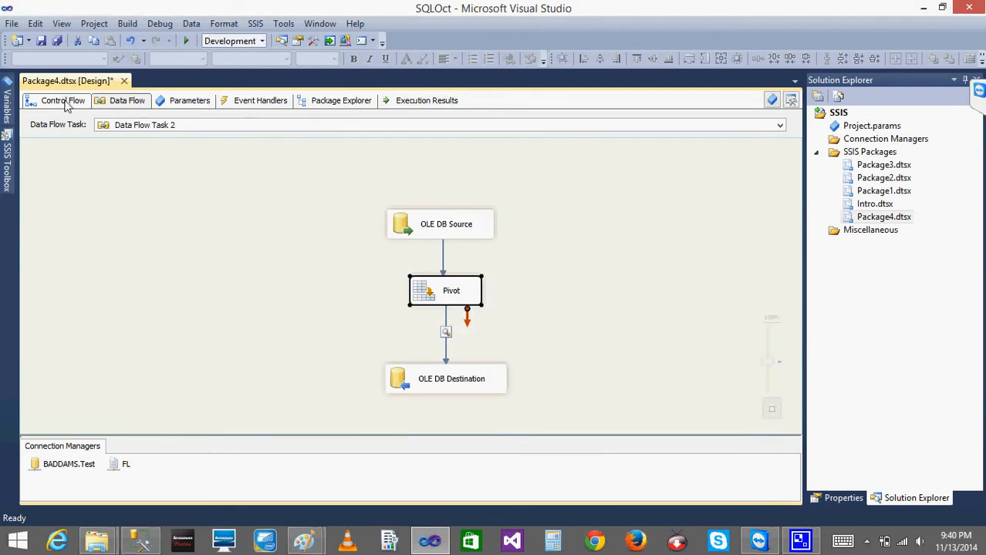
- Show Data Flow Task 3 from the control flow and open the editor of its Unpivot transformation
left_click(66, 106)
double_click(356, 310)
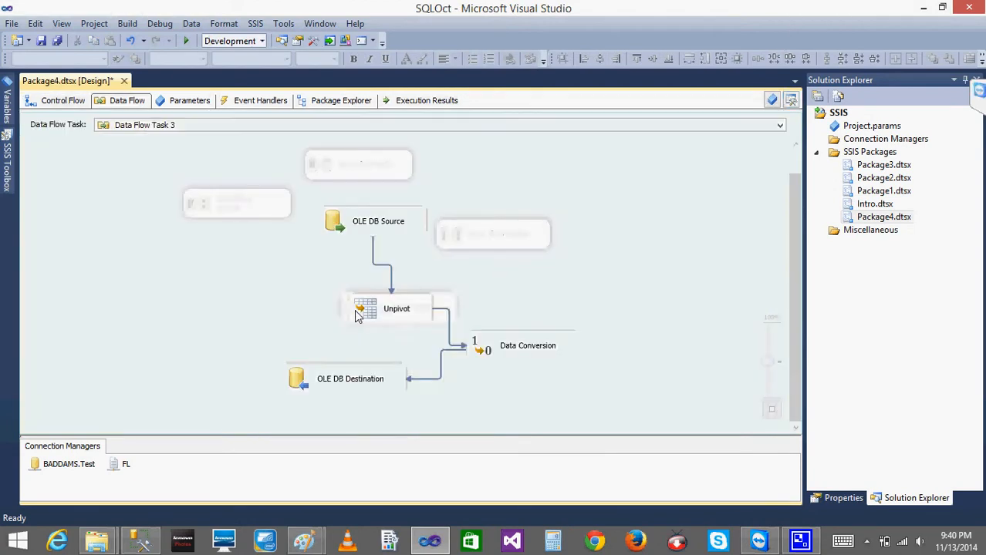
double_click(354, 309)
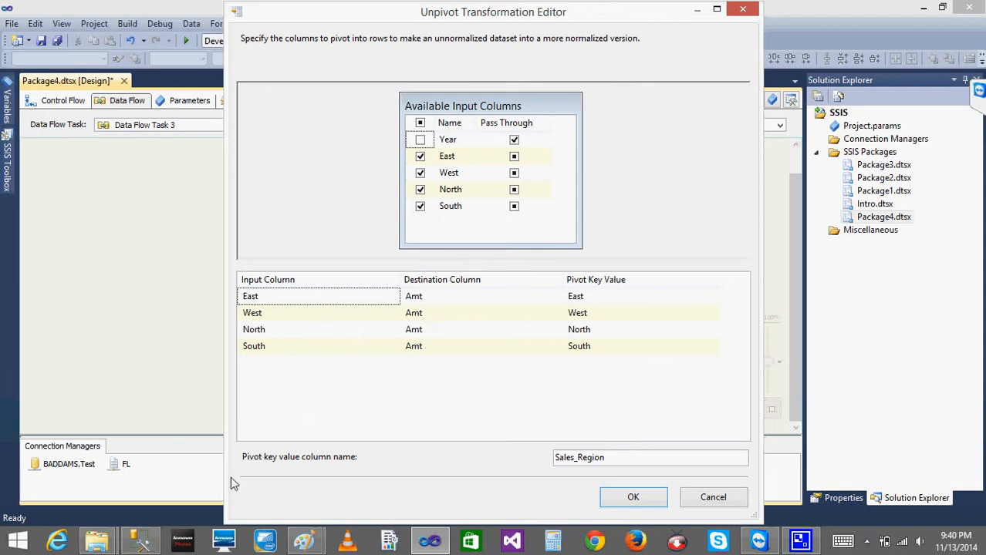
- Switch to the untitled Paint sketch and mark beneath the East heading of the pivoted table
left_click(306, 544)
left_click(382, 469)
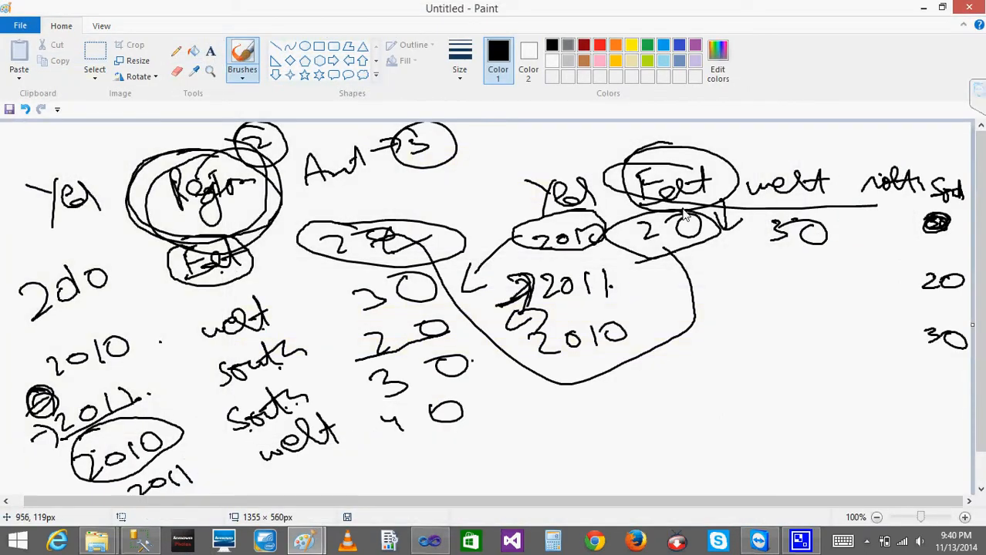
mouse_move(678, 205)
left_mouse_down()
mouse_move(611, 227)
mouse_move(762, 253)
mouse_move(915, 251)
mouse_move(661, 213)
left_mouse_up()
- Return to the Unpivot editor in Visual Studio and examine the destination column of the East, West, North and South rows
left_click(926, 7)
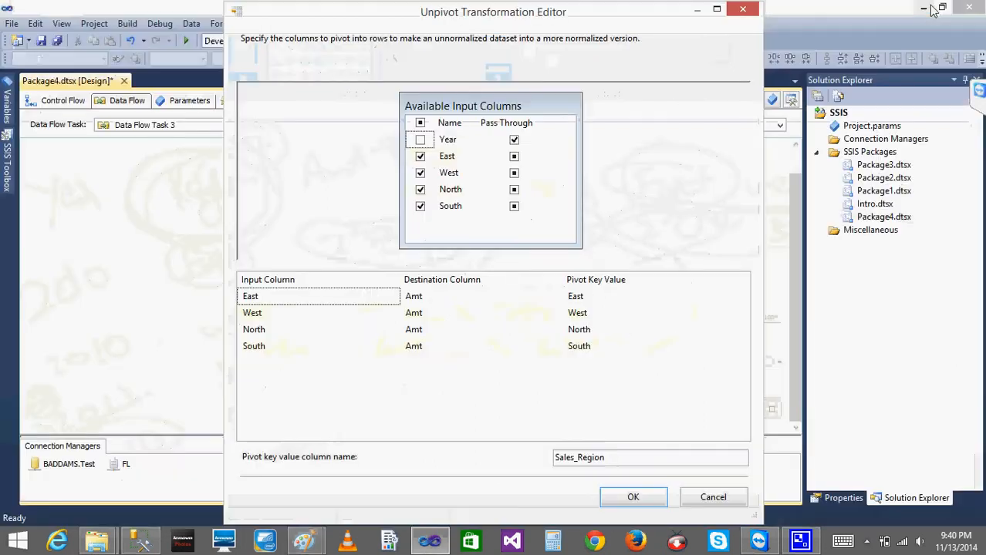
left_click(430, 298)
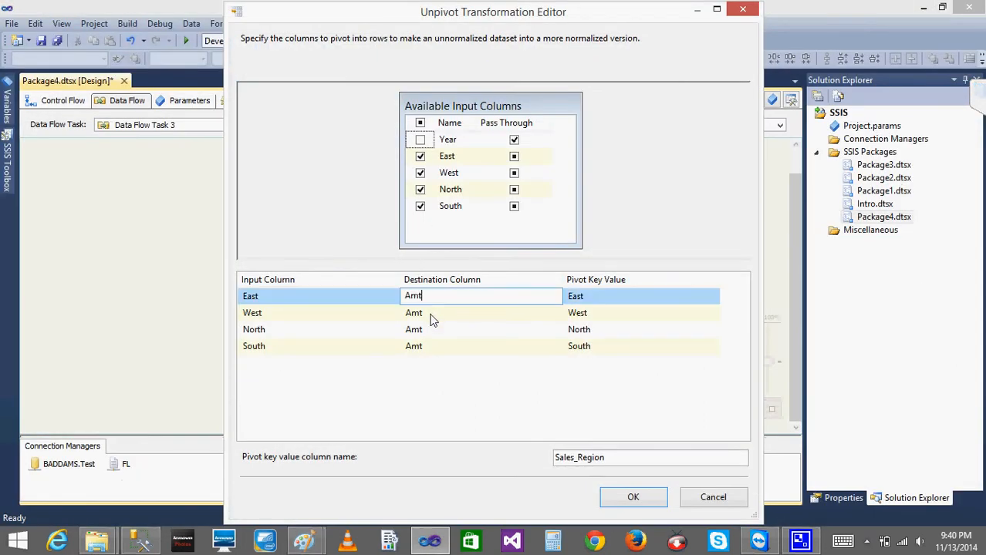
left_click(431, 316)
left_click(431, 333)
left_click(430, 348)
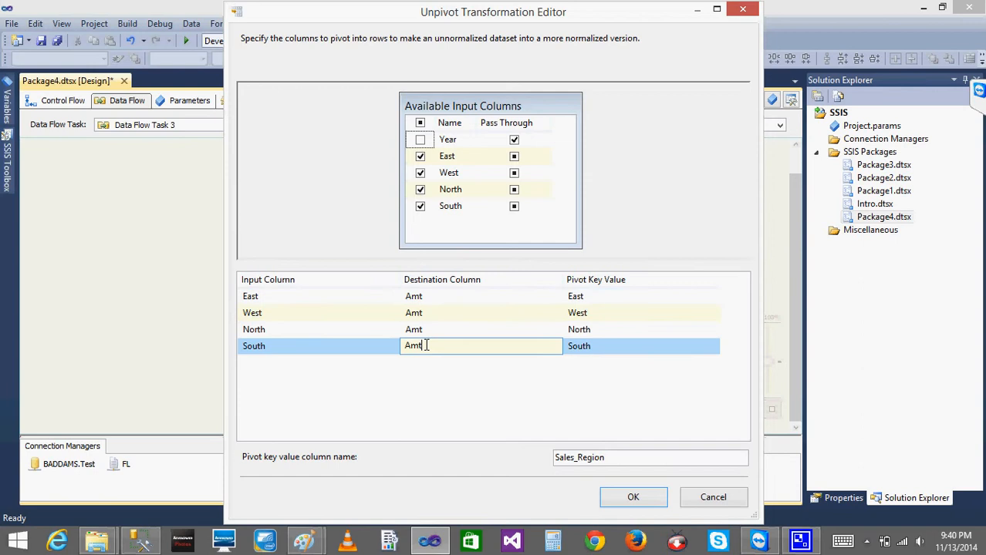
- Examine the East row's input column and pivot key value, along with the pivot key value column name
left_click(282, 301)
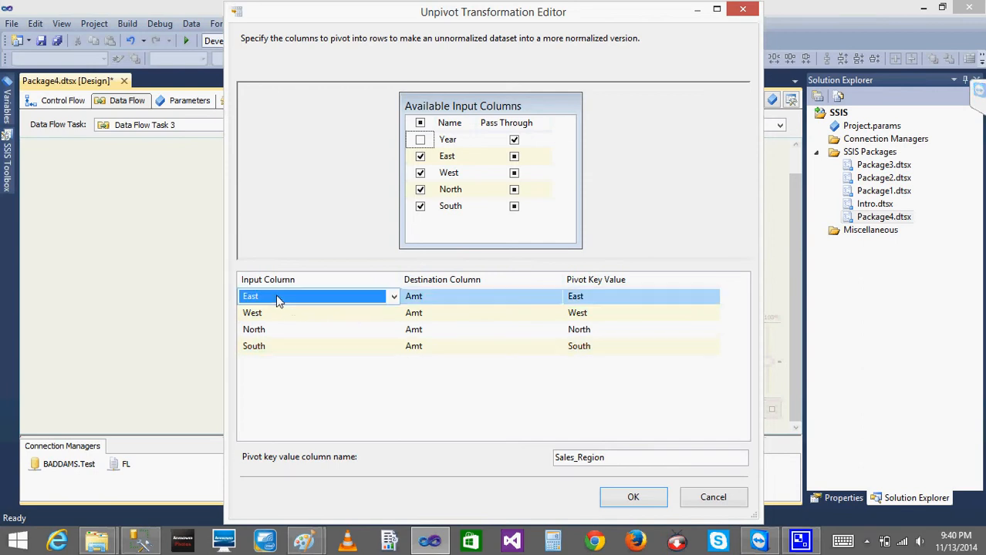
left_click(618, 297)
left_click_drag(618, 297, 554, 299)
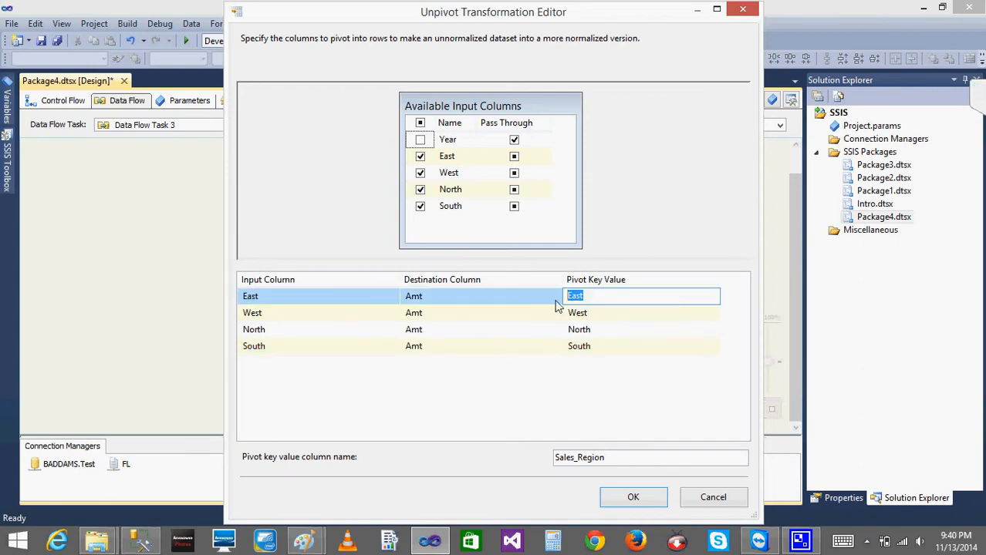
left_click(615, 458)
left_click_drag(615, 457, 504, 463)
left_click(286, 297)
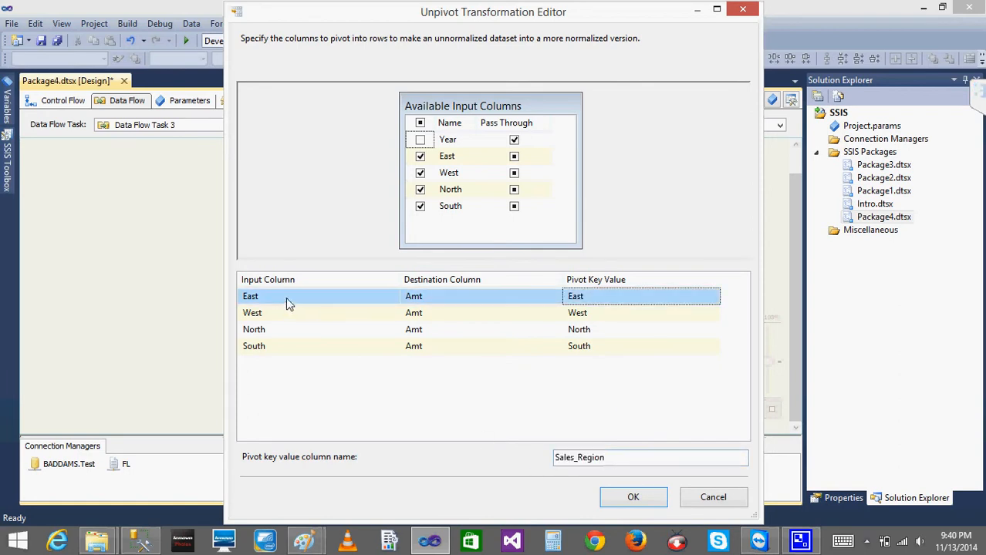
- Set the pivot key values of East, West, North and South to E, W, N and S and accept the Unpivot editor
left_click(617, 297)
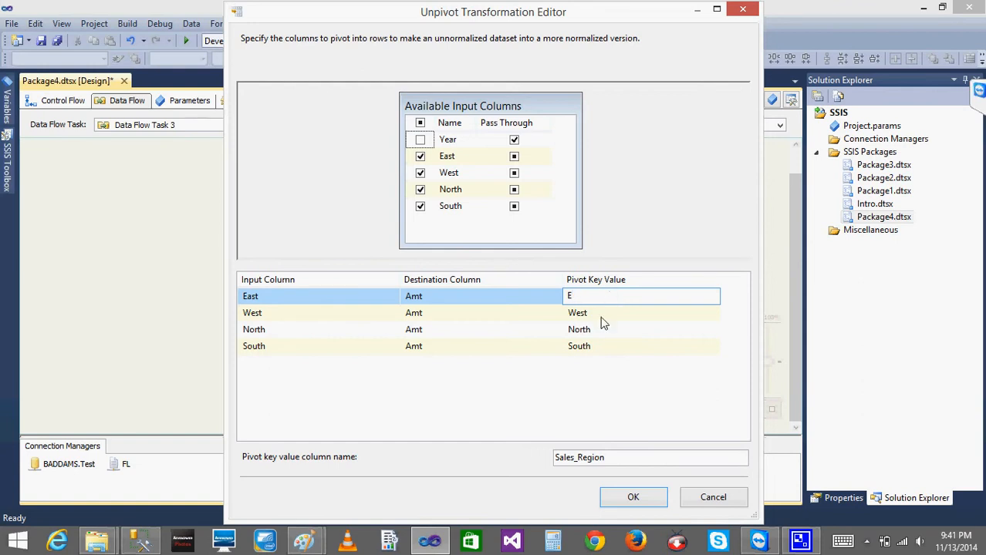
left_click(601, 315)
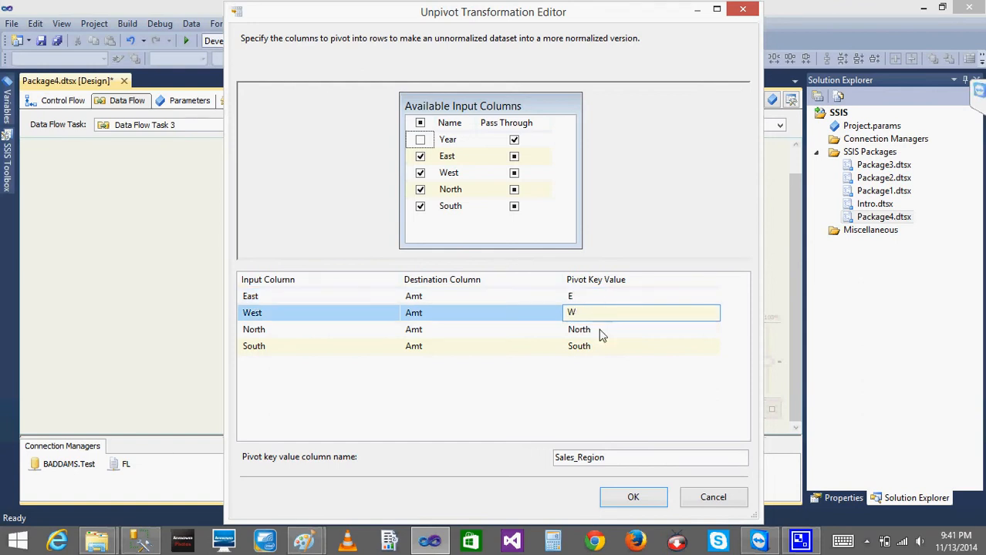
left_click(603, 332)
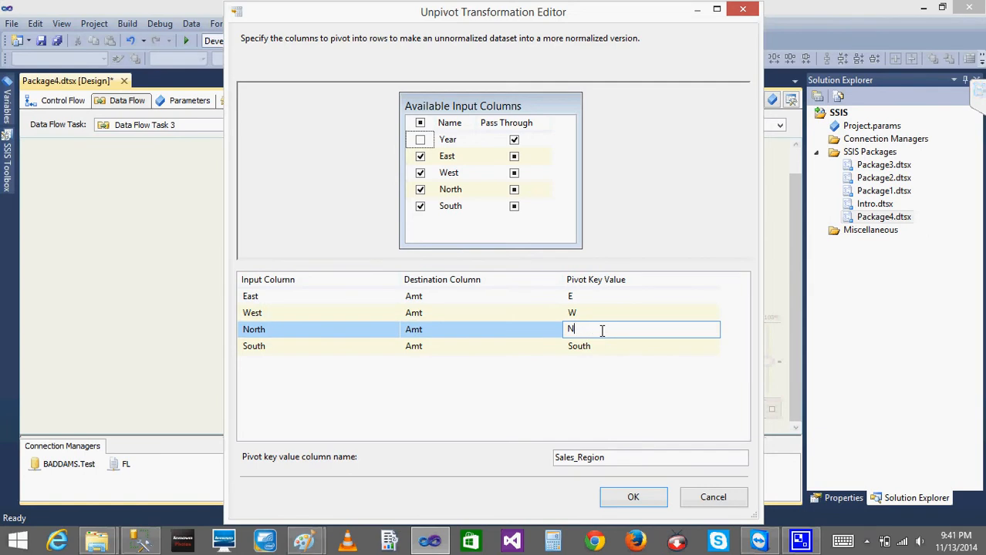
left_click(604, 347)
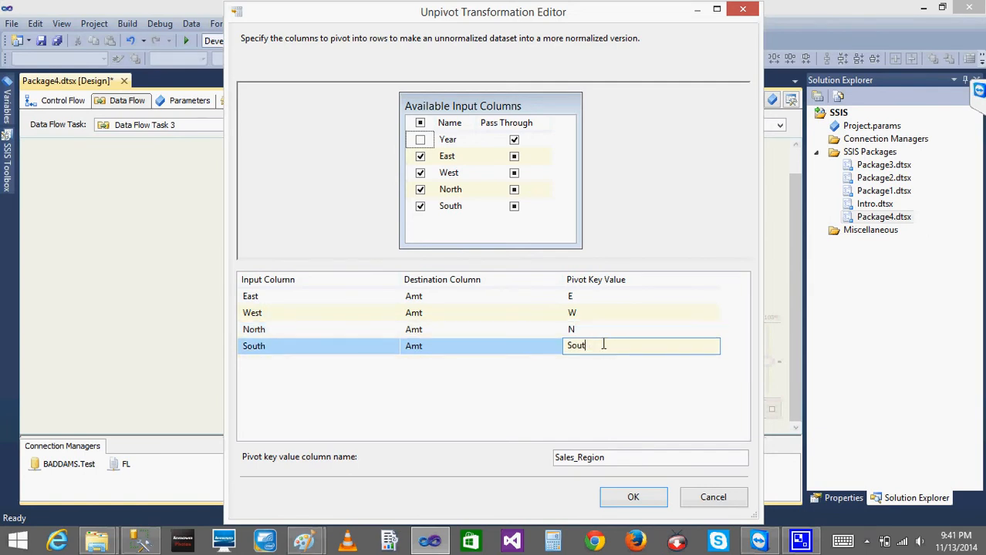
left_click(632, 497)
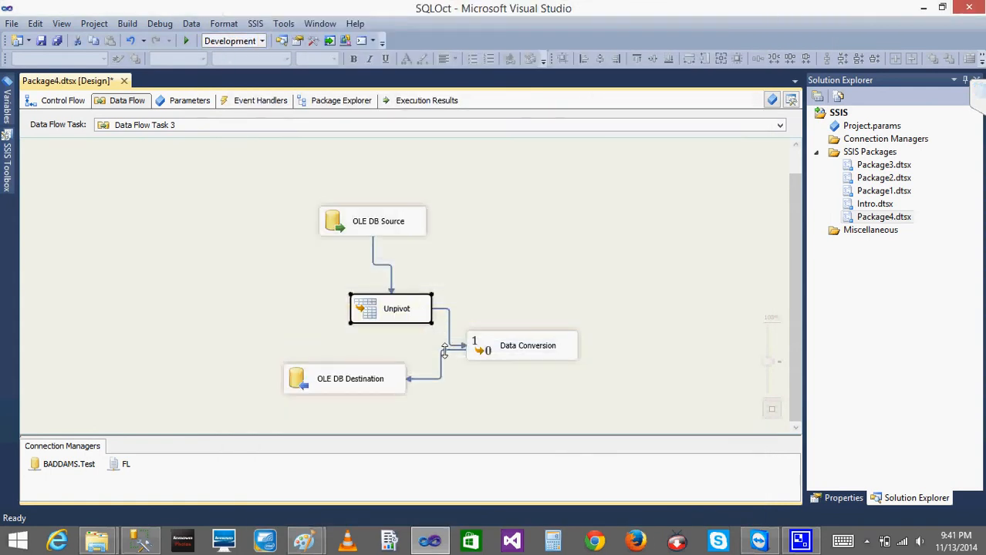
- Enable a data viewer on the path from Data Conversion to OLE DB Destination and run the package
right_click(445, 352)
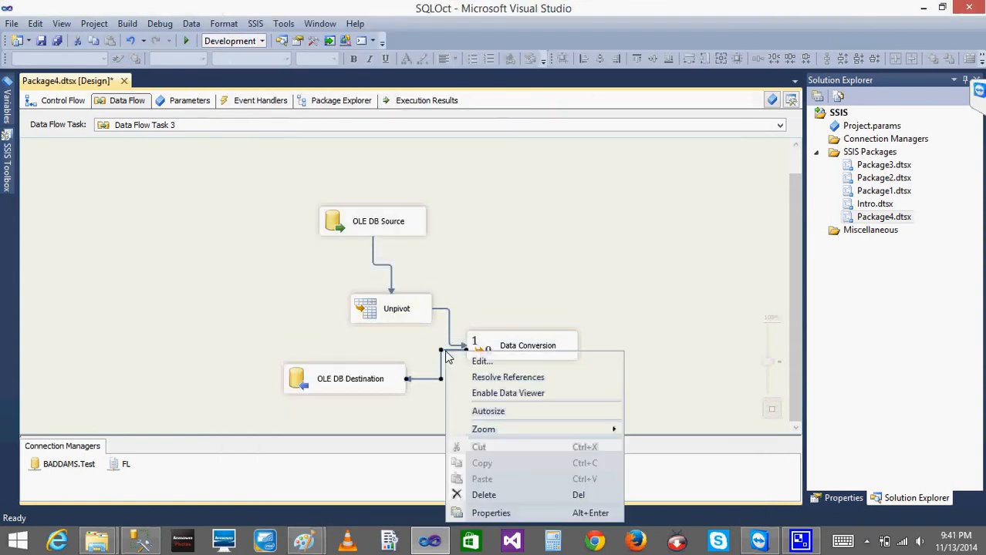
left_click(513, 394)
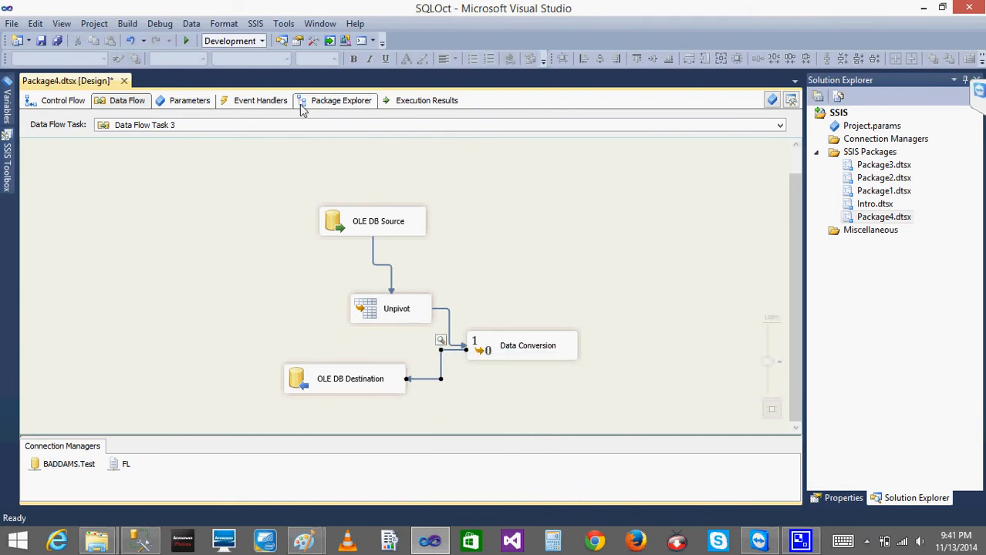
left_click(189, 41)
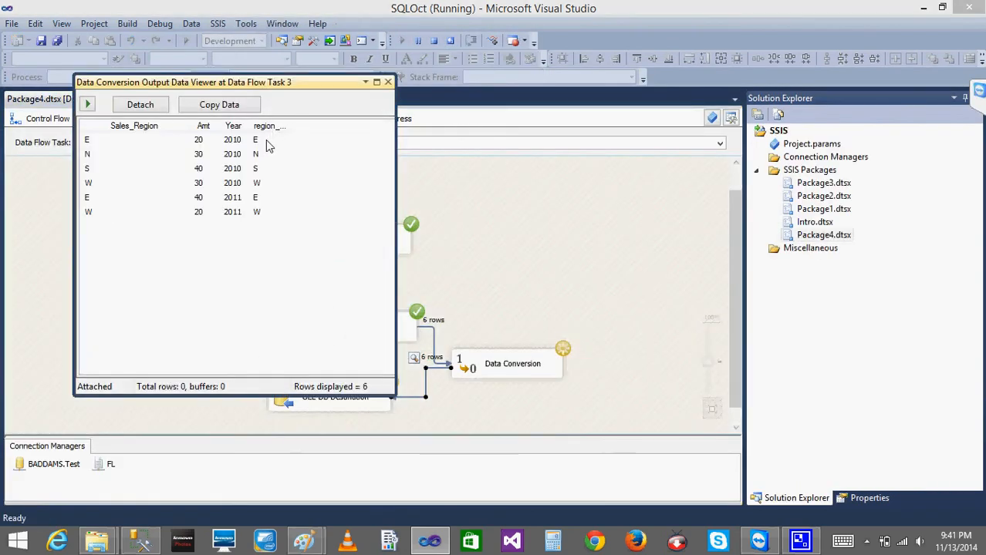
- Examine the converted region values in the data viewer, then close it, stop debugging and select the Unpivot transformation
left_click(266, 141)
left_click(270, 155)
left_click(268, 186)
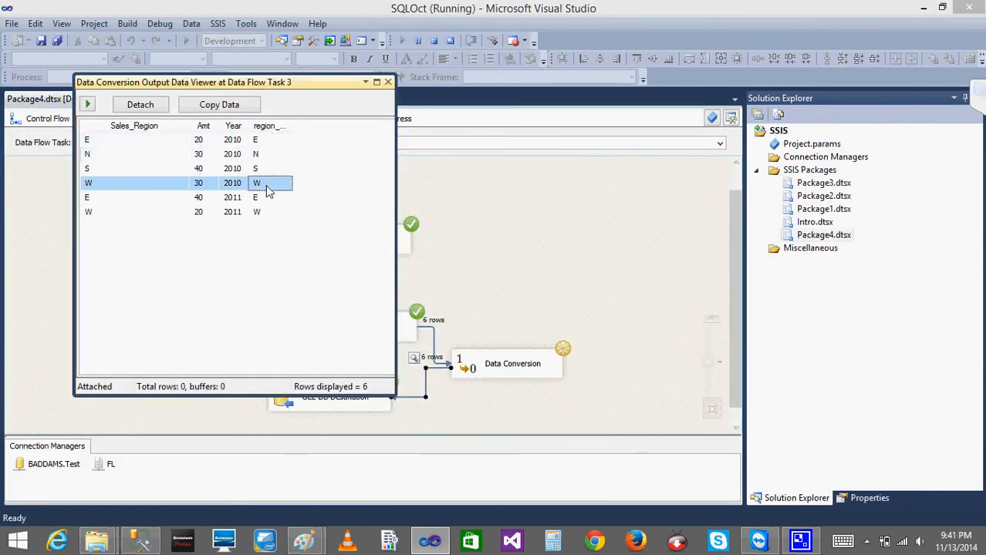
left_click(387, 81)
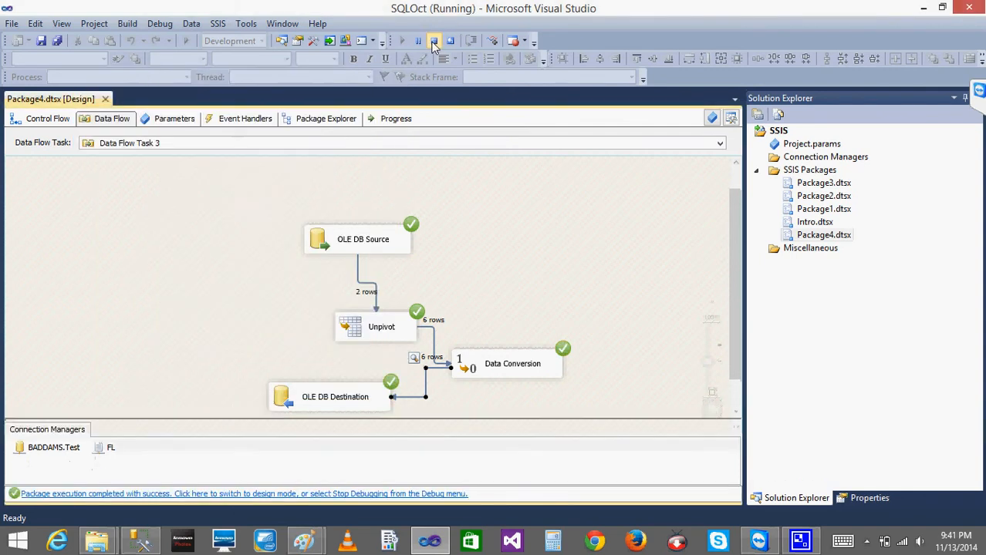
left_click(435, 41)
left_click(396, 318)
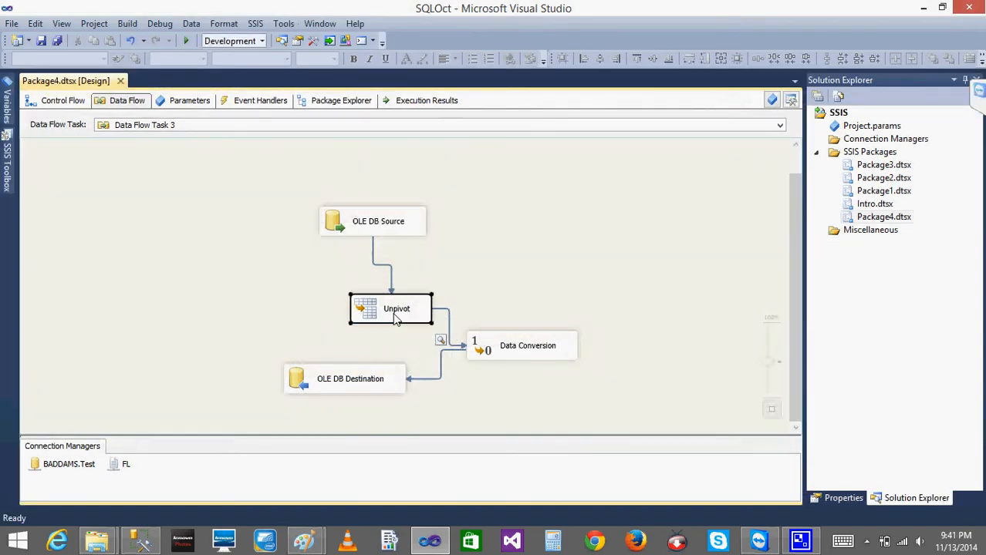
- Open the Unpivot transformation's editor and sort its input column rows by pivot key value in descending order
double_click(395, 318)
left_click(593, 282)
left_click(601, 321)
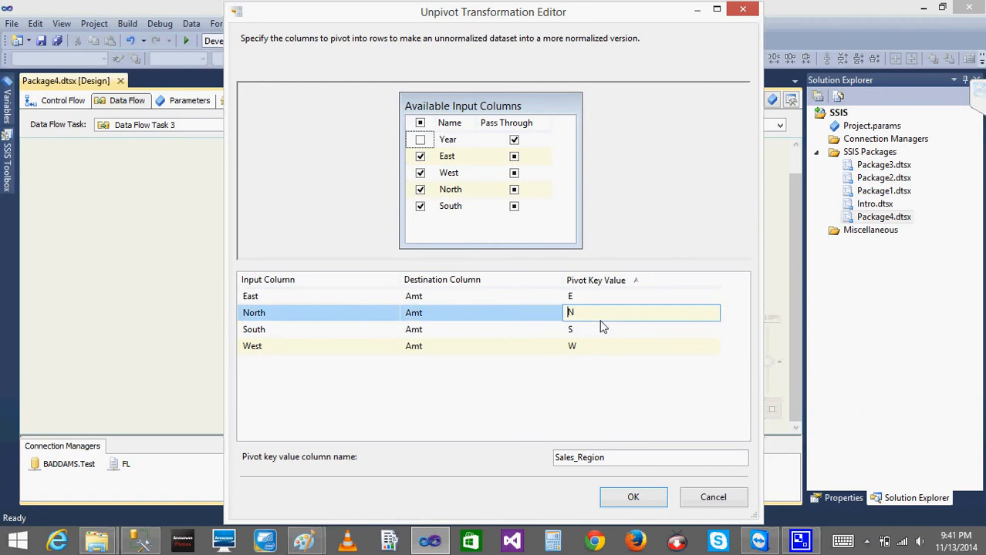
left_click(639, 282)
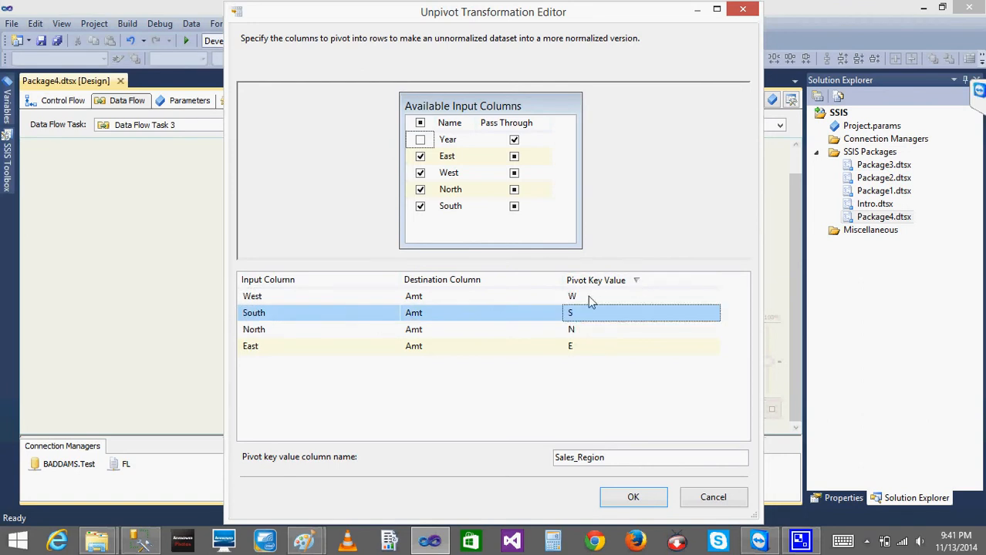
- Examine the pivot key value column name and the West row's key value and destination column, then accept the editor and return to the control flow
double_click(608, 458)
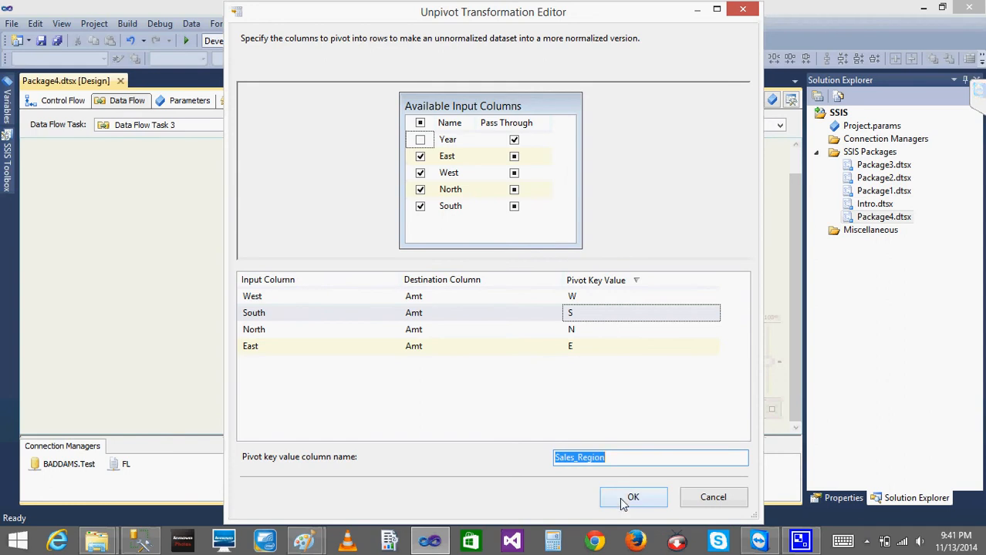
left_click(602, 296)
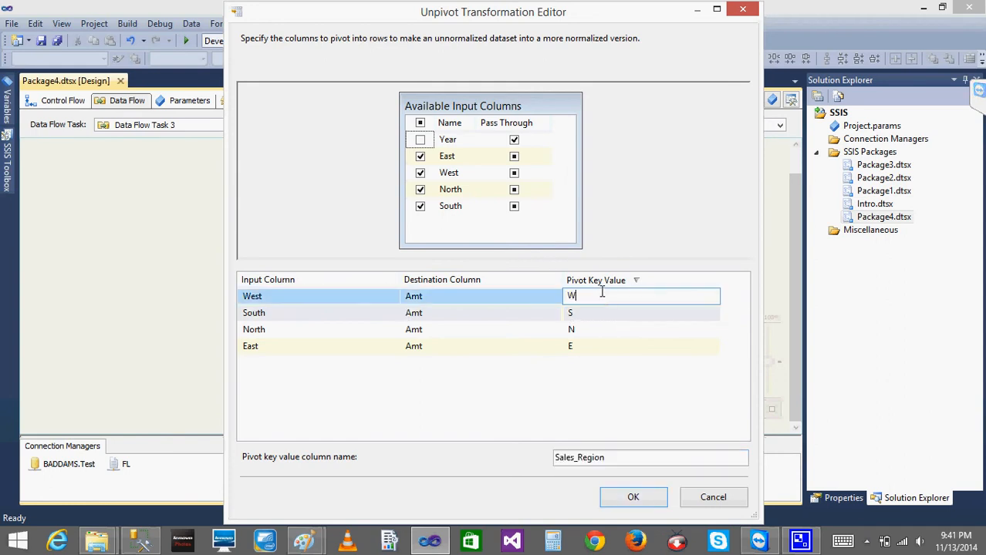
left_click(605, 459)
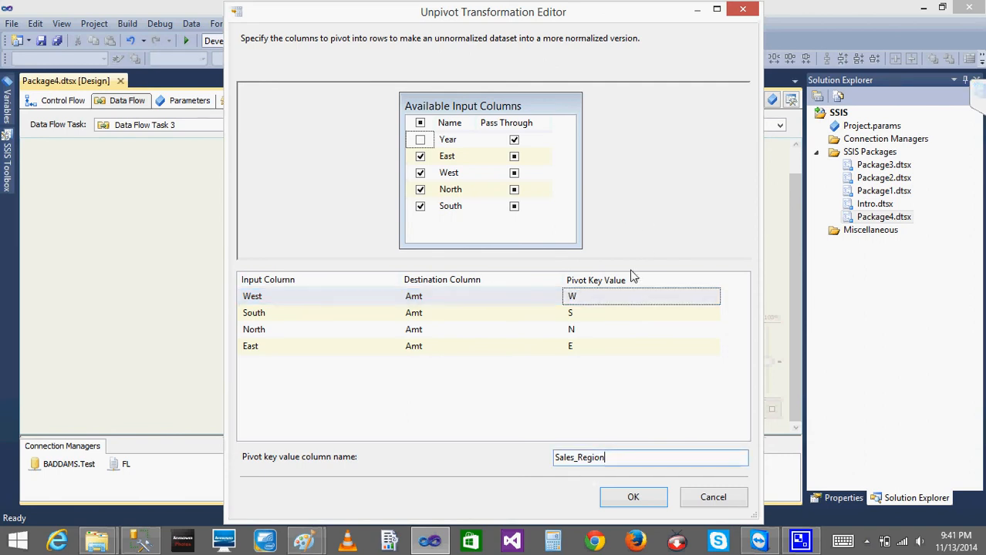
left_click(420, 302)
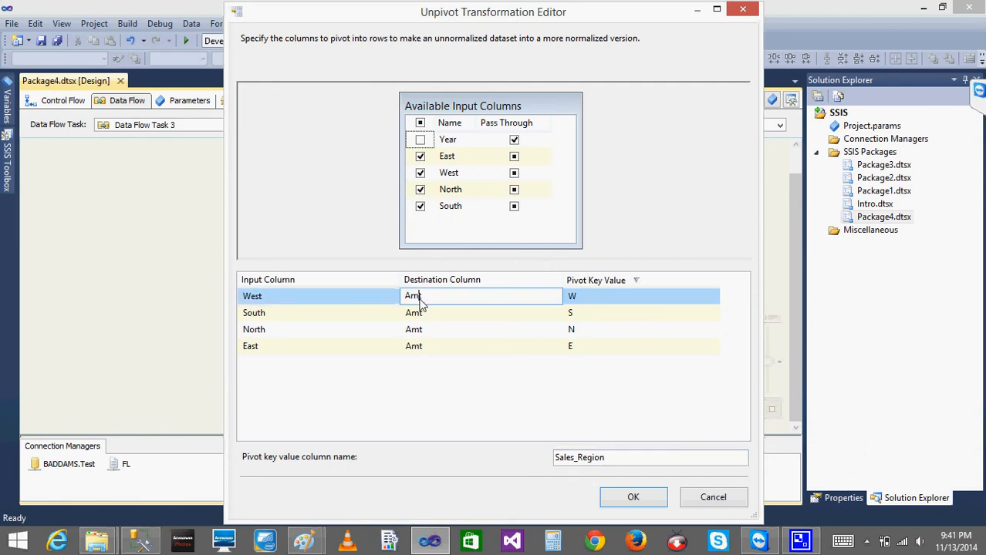
left_click(634, 498)
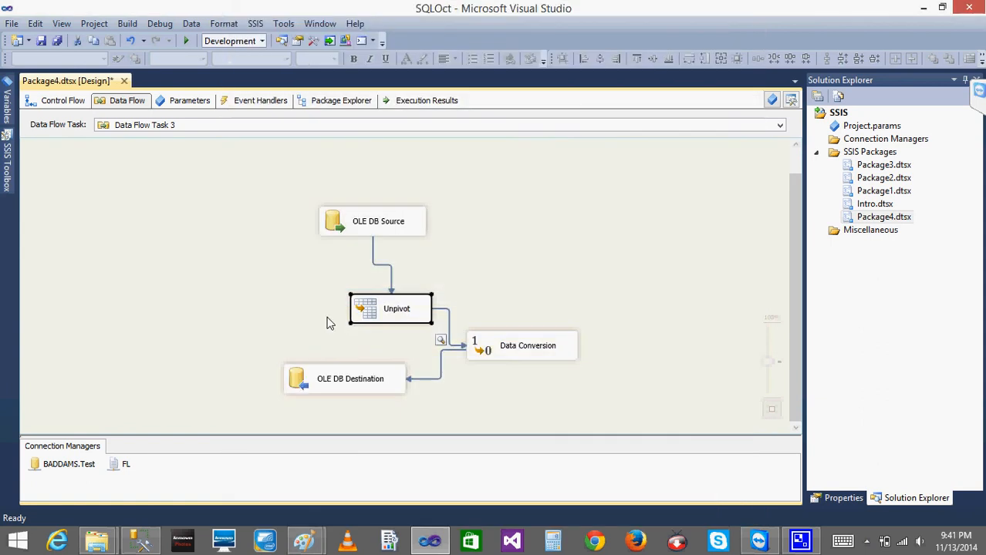
left_click(63, 101)
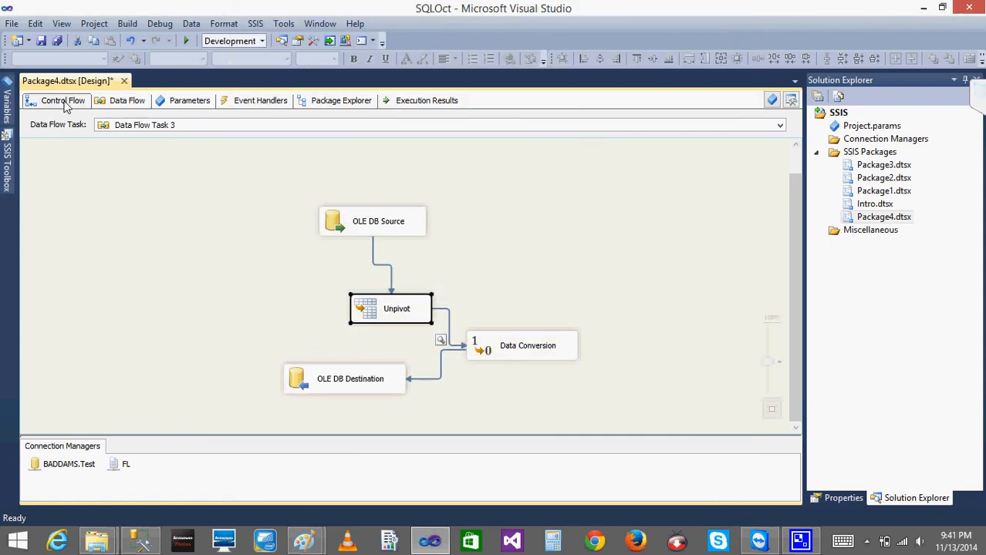
left_click(866, 542)
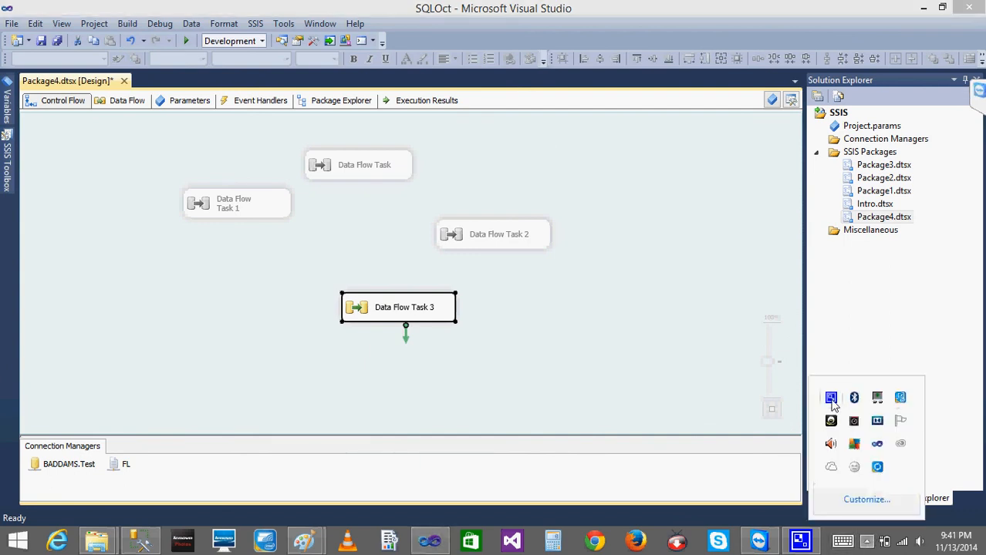